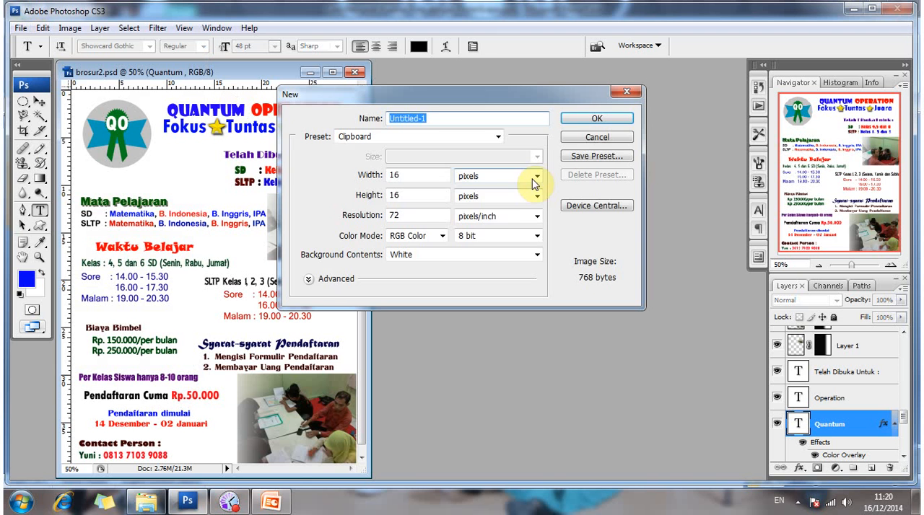
Create a new blank document 30 cm wide and 40 cm high with a white background.
left_click(488, 177)
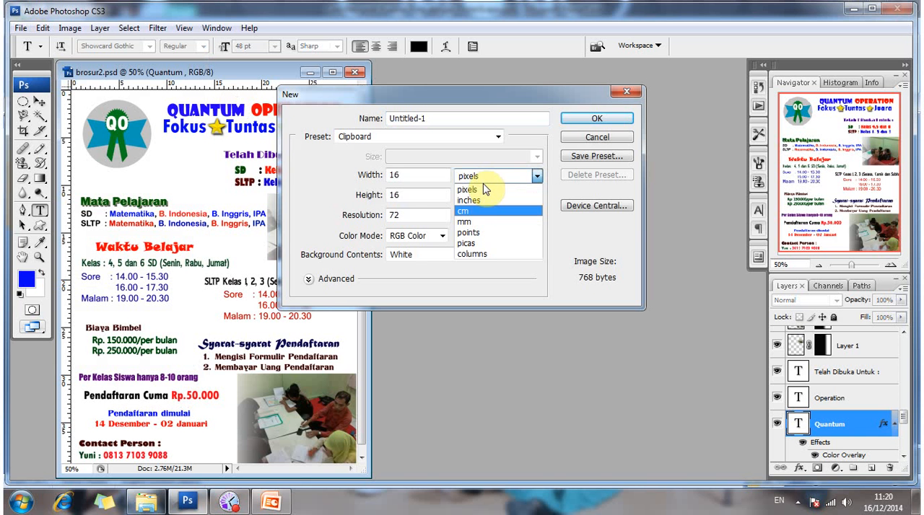
left_click(476, 211)
left_click(428, 174)
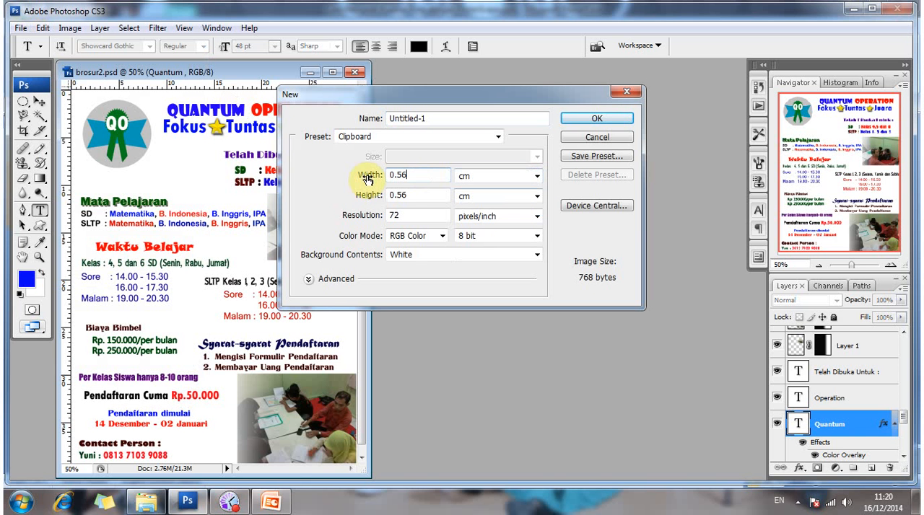
left_click(367, 179)
type("30")
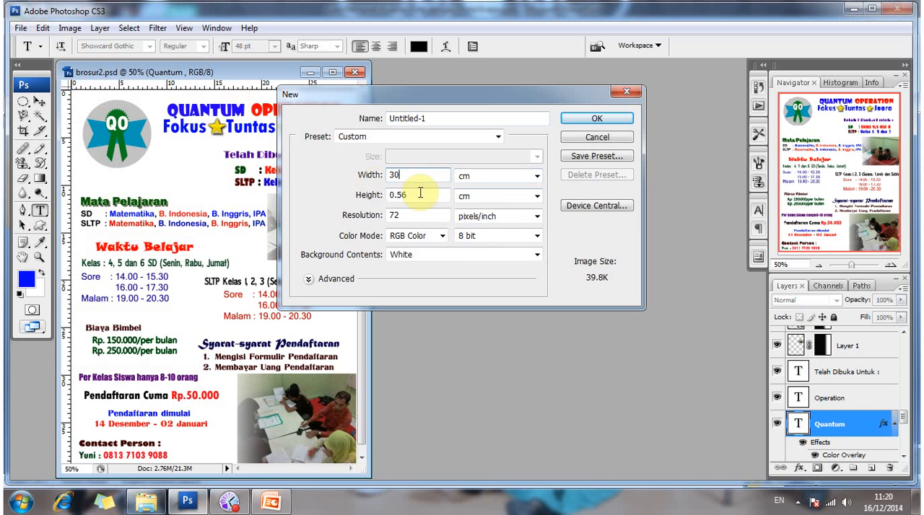
left_click(378, 200)
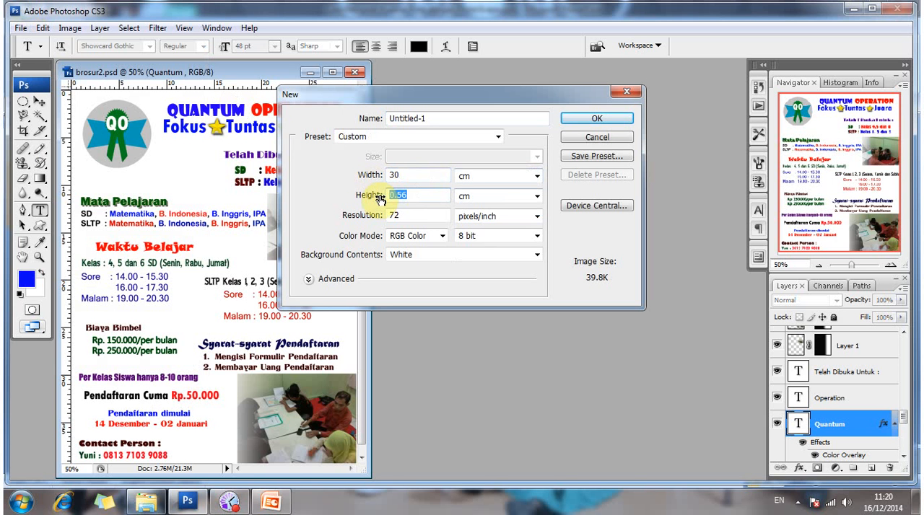
type("40")
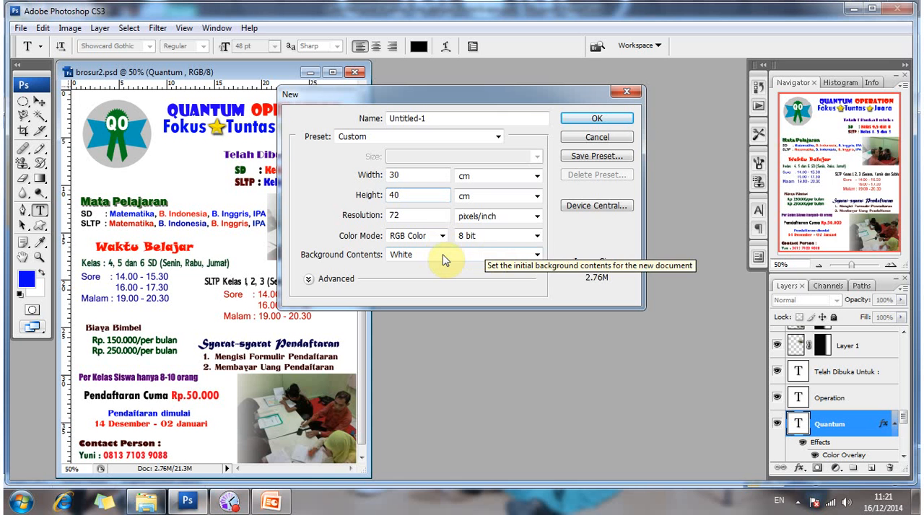
left_click(580, 123)
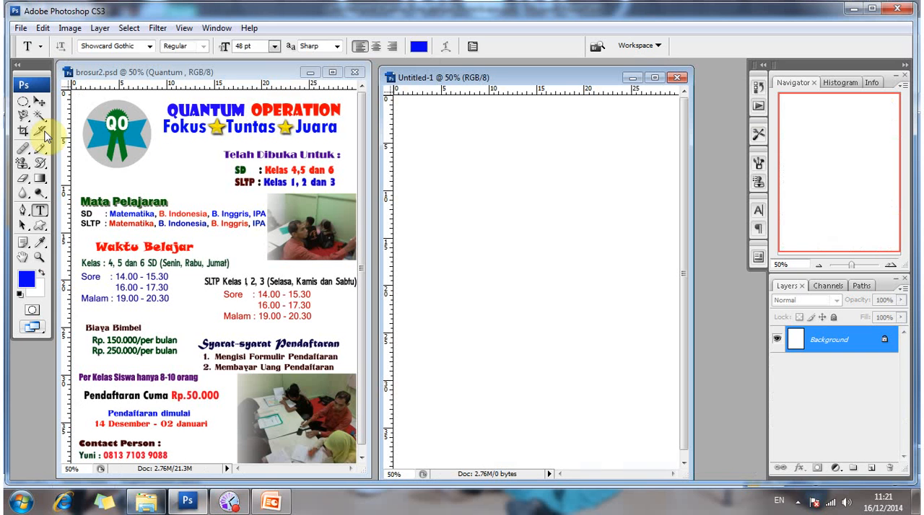
Add the title text QUANTUM OPERATION in blue 48 pt Showcard Gothic and move it fully inside the page's top edge.
key("v")
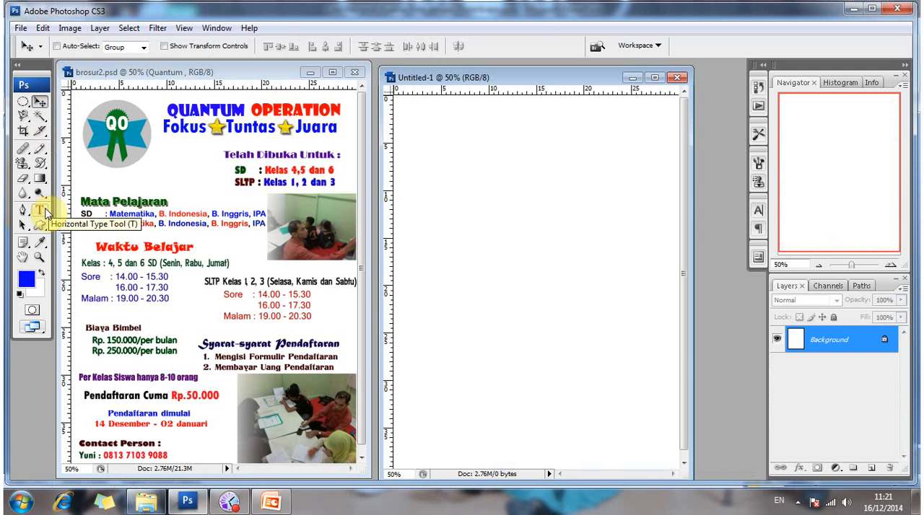
left_click(45, 211)
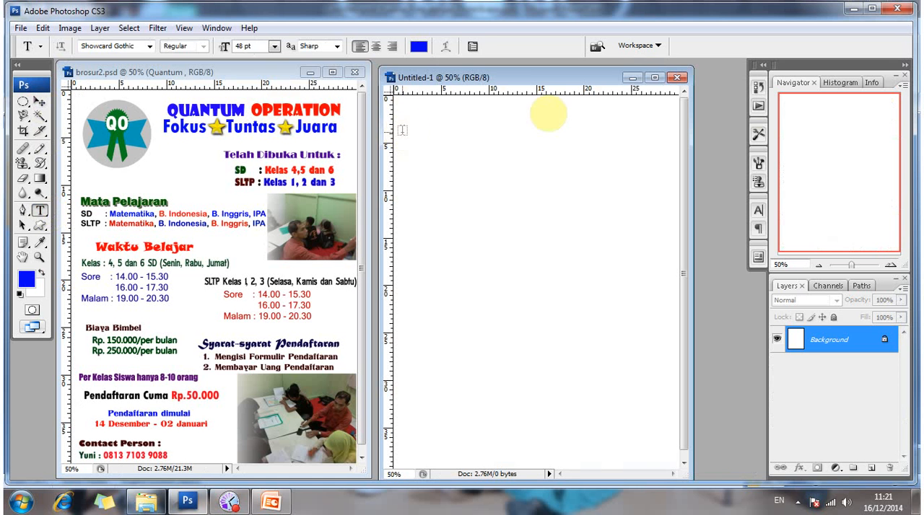
left_click(531, 114)
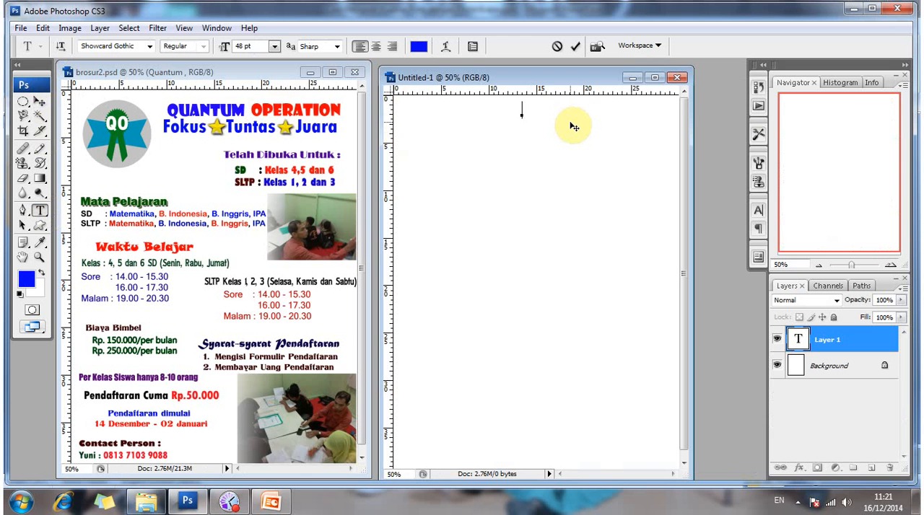
type("QUANT")
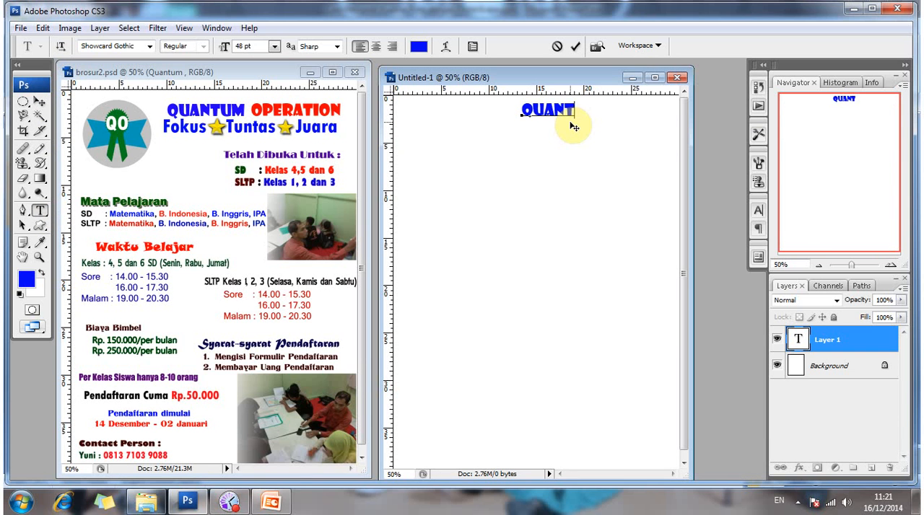
type("UM O")
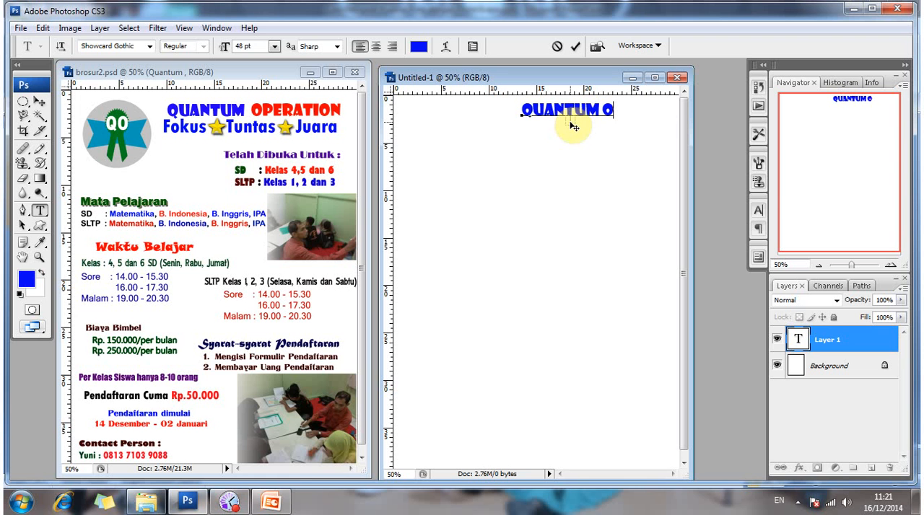
type("PERATIO")
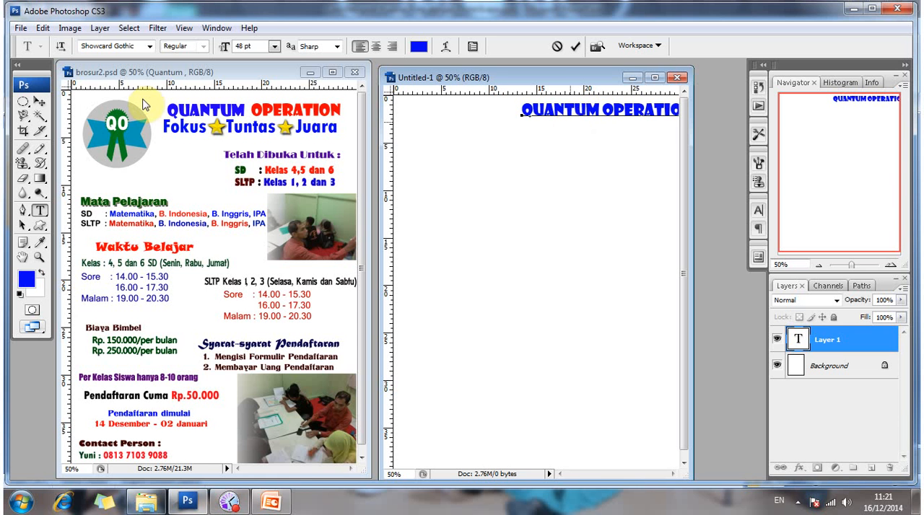
key("ctrl+Return")
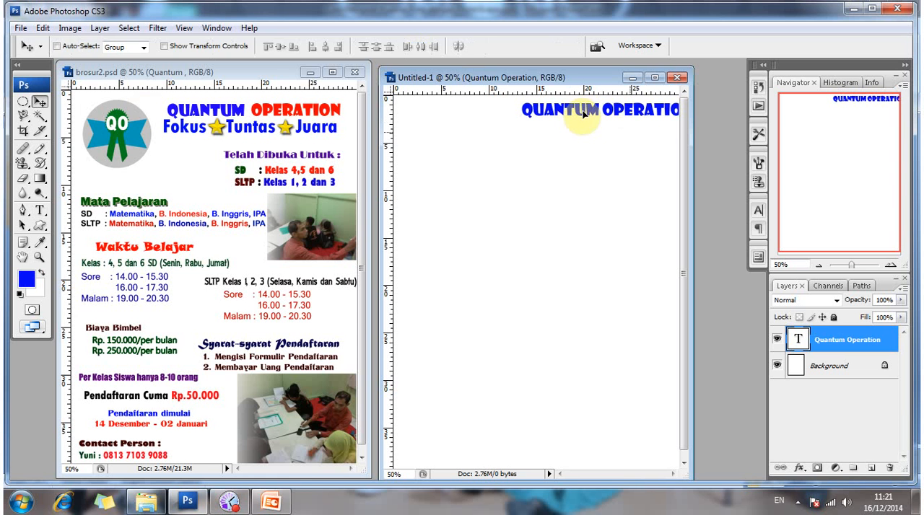
left_click_drag(630, 115, 587, 112)
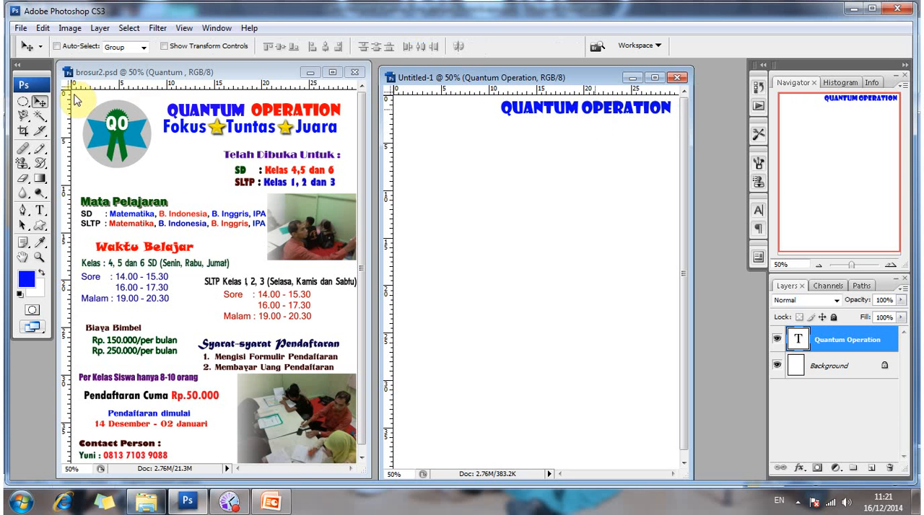
Cut the word OPERATION out of the new document's title so only QUANTUM remains in that text layer.
right_click(258, 110)
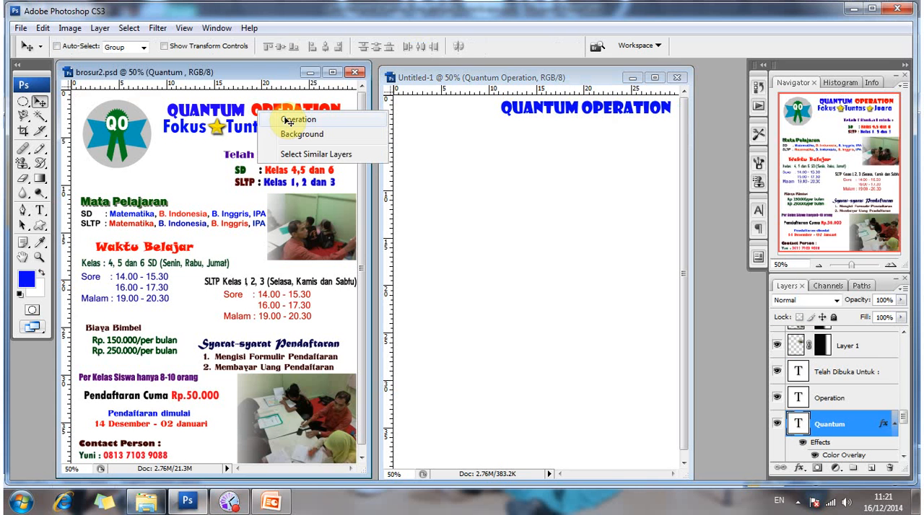
left_click(287, 121)
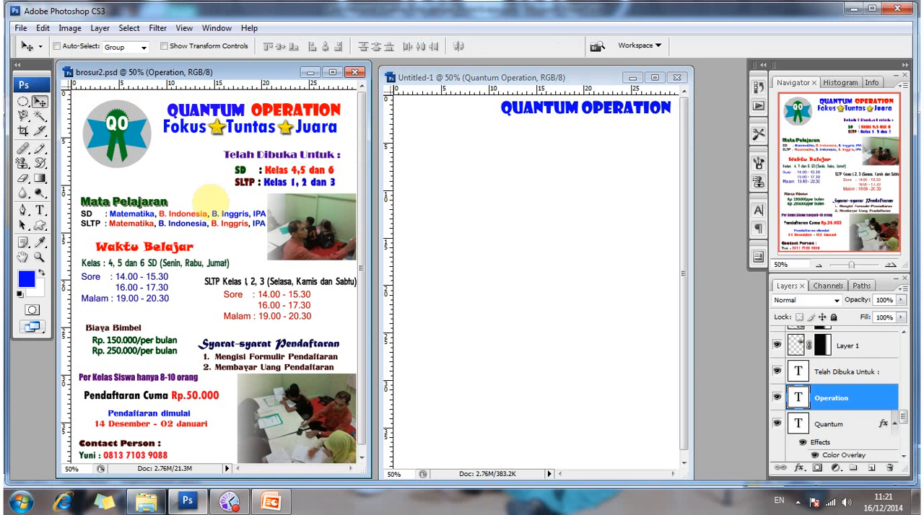
key("t")
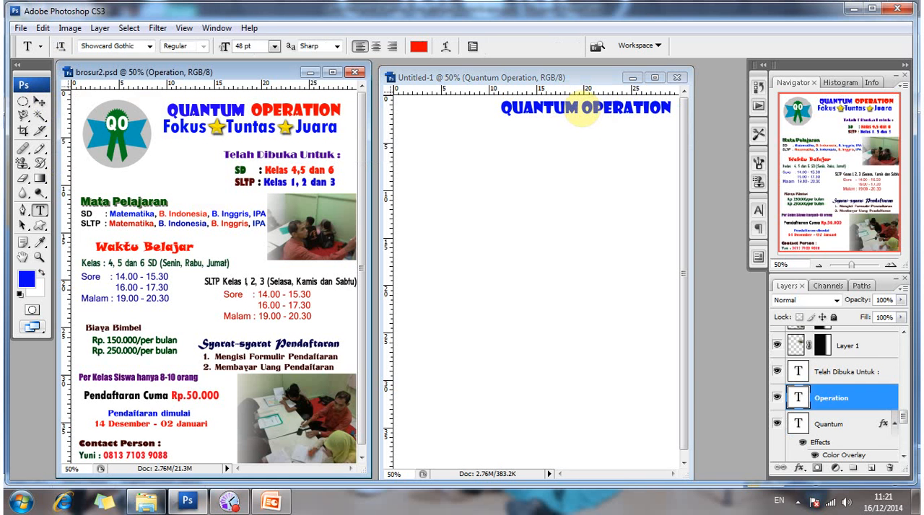
left_click(582, 109)
left_click(681, 117, "shift")
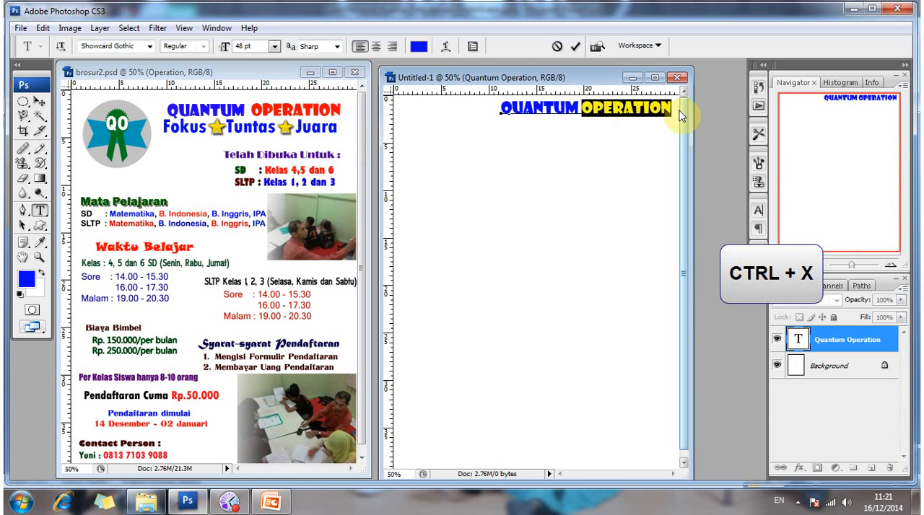
key("ctrl+x")
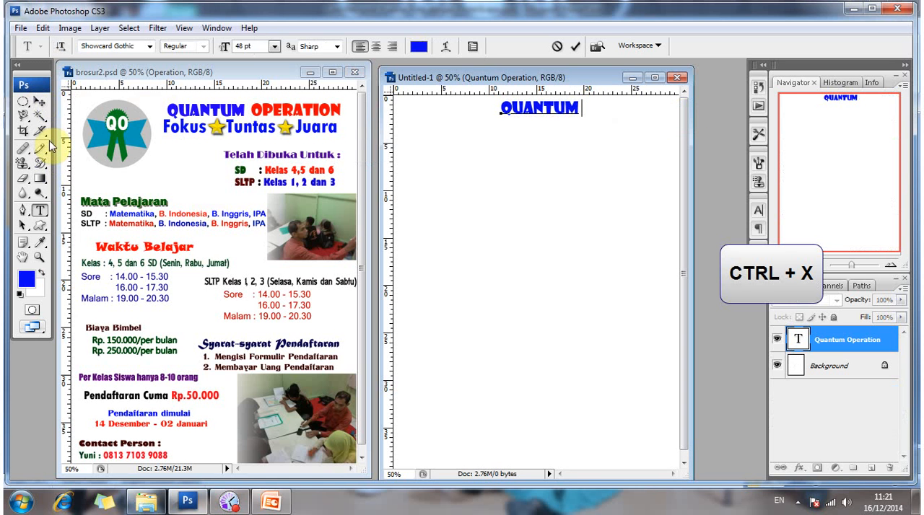
left_click(40, 103)
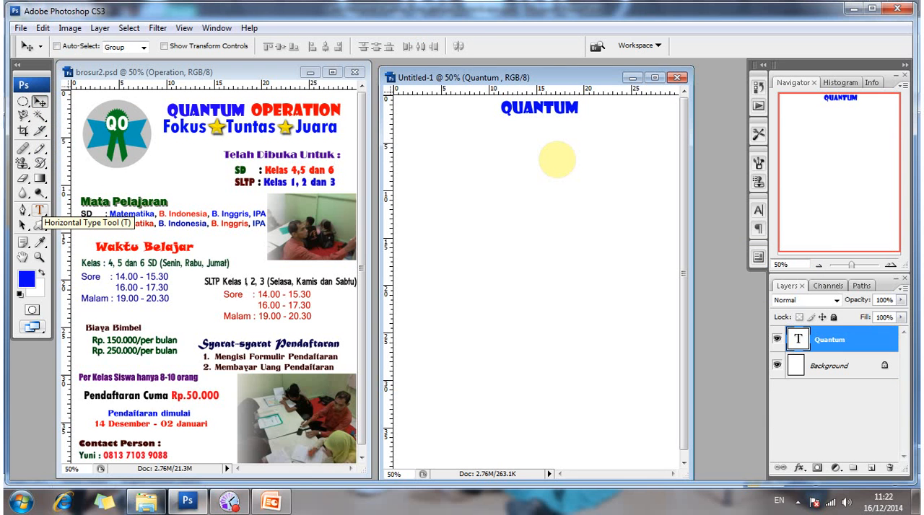
Paste OPERATION as a separate text layer just below the word QUANTUM.
key("t")
left_click(547, 141)
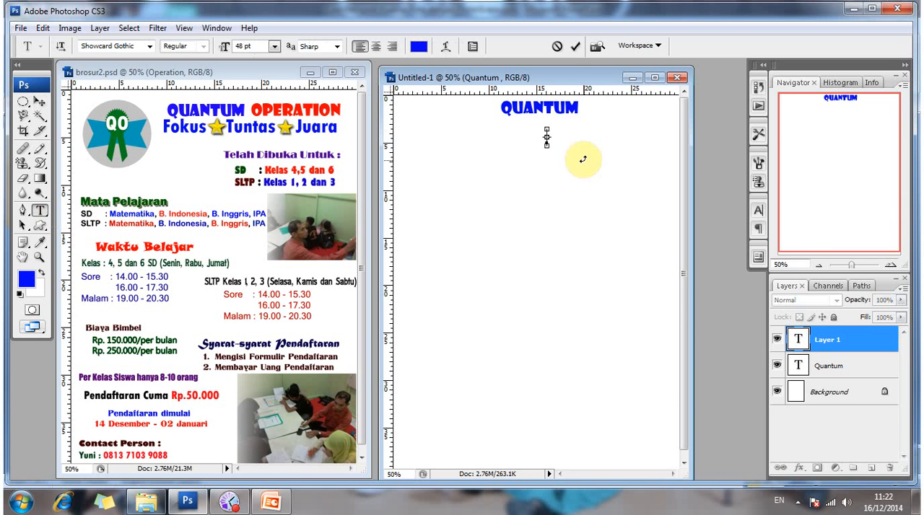
key("ctrl+v")
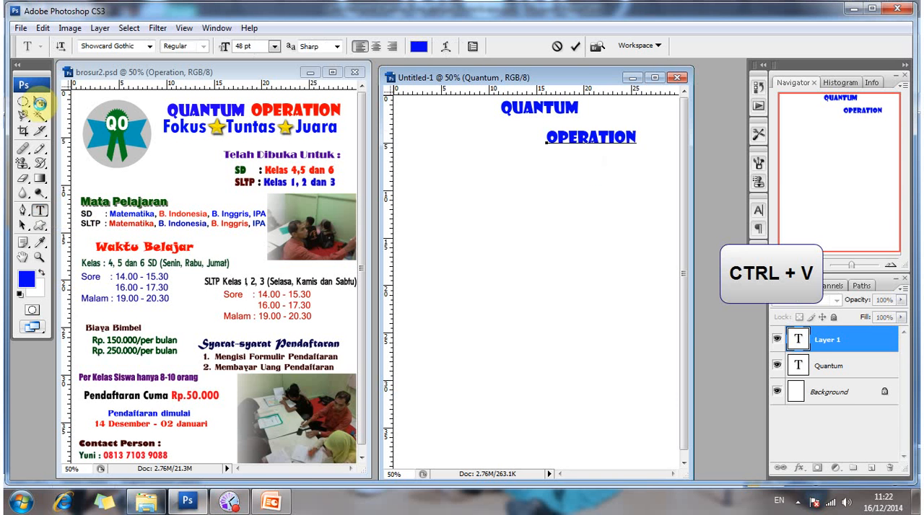
left_click(39, 102)
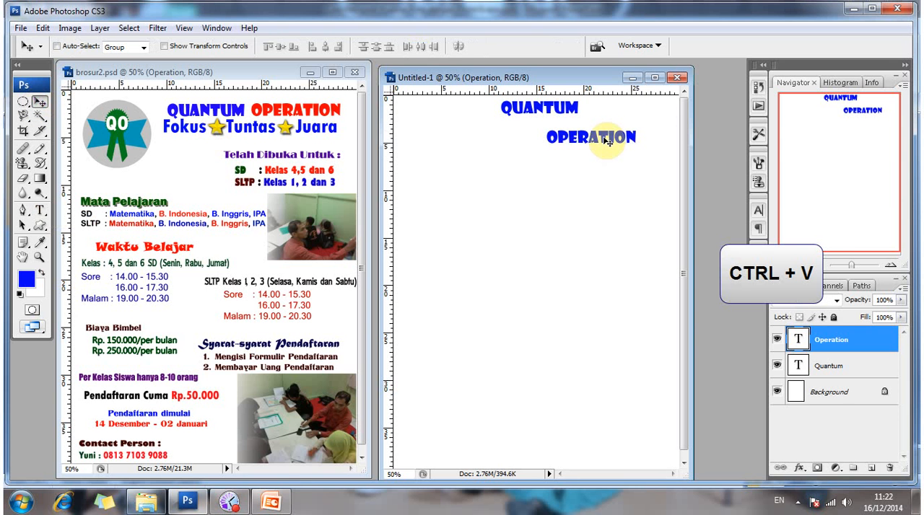
Move the word OPERATION up beside QUANTUM, leaving a one-space gap between the two words.
left_click_drag(606, 142, 641, 112)
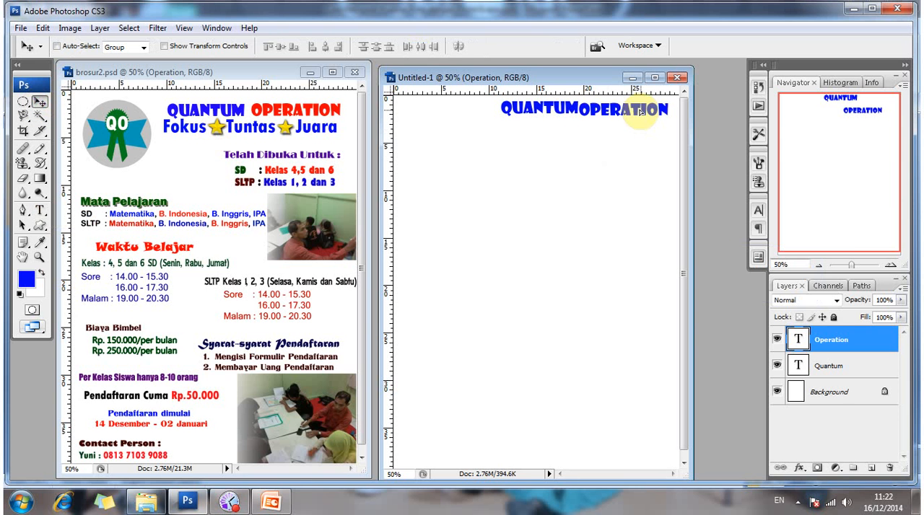
key("Right")
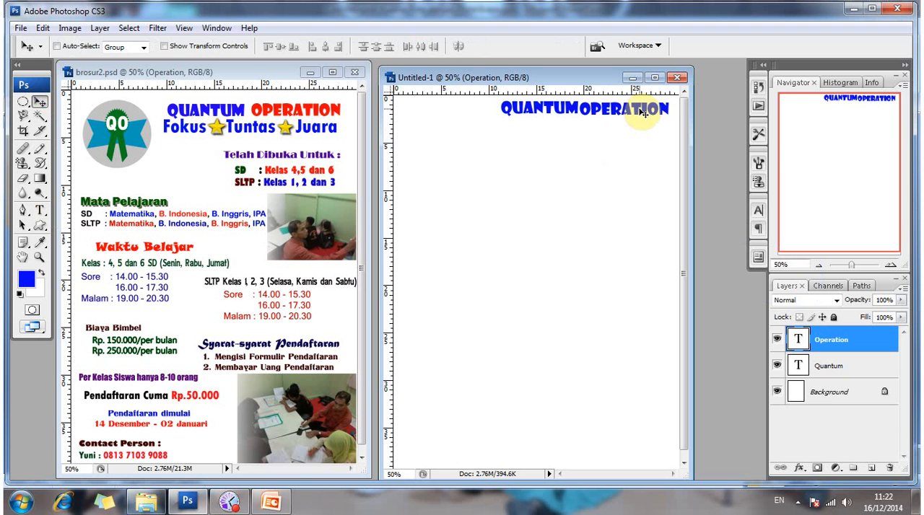
key("Right")
key("Right")
key("Right")
key("Right")
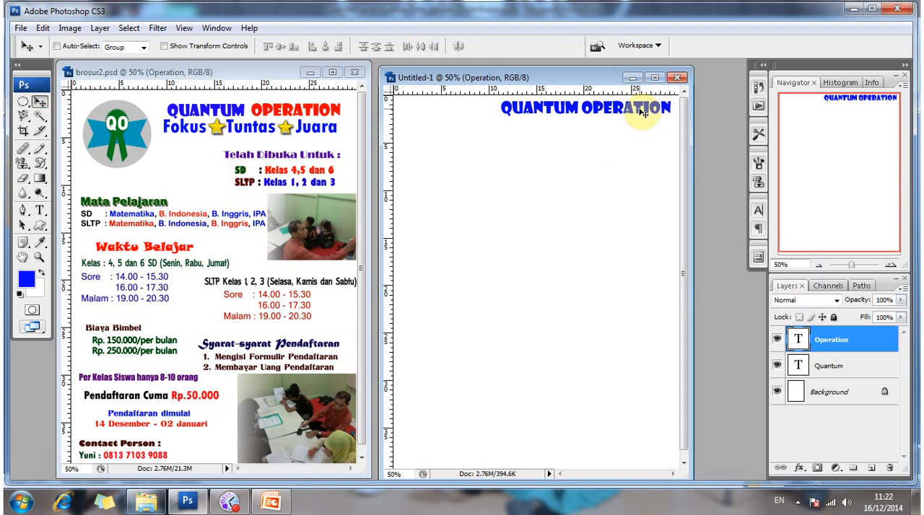
key("Right")
key("Left")
key("Right")
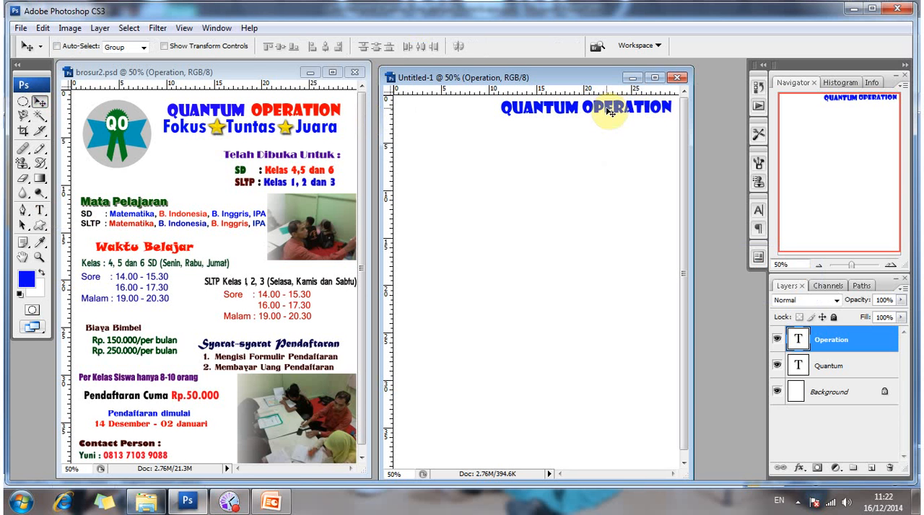
Nudge the word OPERATION slightly down from the page's top edge.
key("Down")
key("Down")
key("Down")
key("Down")
key("Down")
key("Down")
key("Down")
key("Down")
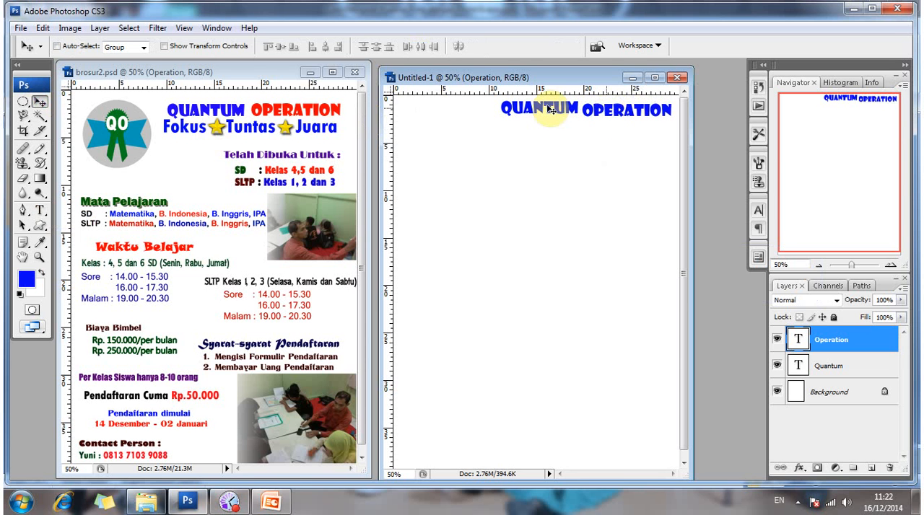
Select the QUANTUM text layer and nudge it down to just below OPERATION's level.
left_click(567, 116, "ctrl")
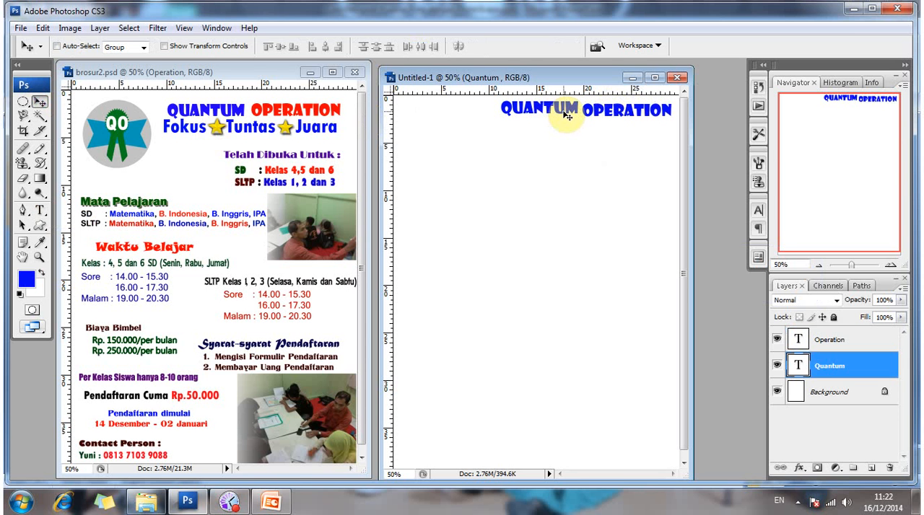
key("Down")
key("Down")
key("Down")
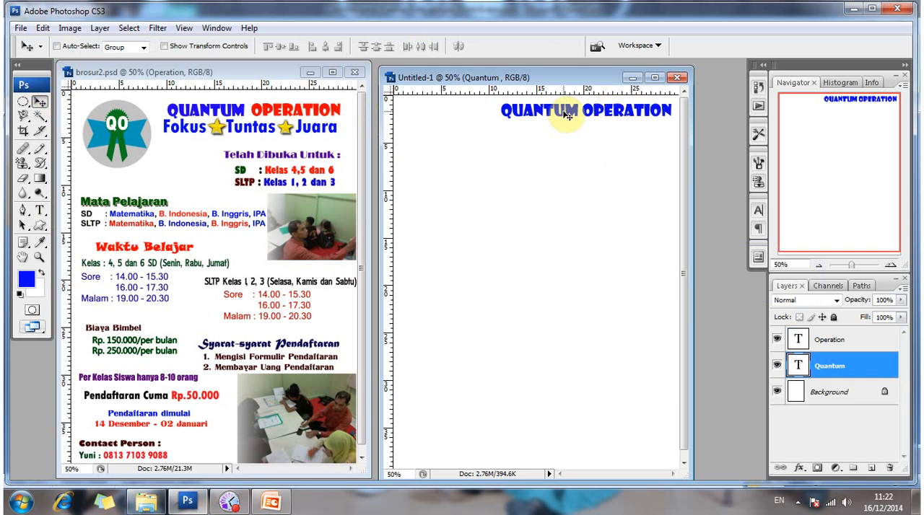
key("Down")
key("Down")
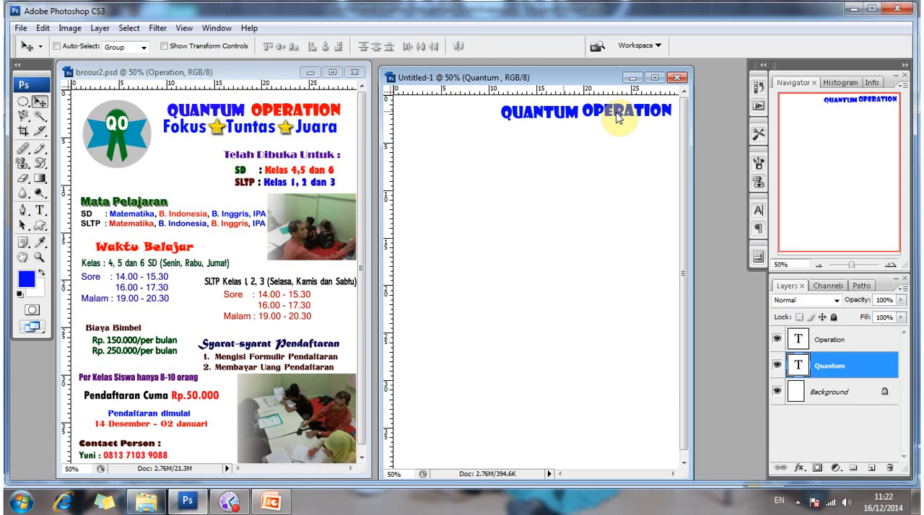
Select the OPERATION text layer and nudge it level with QUANTUM.
right_click(621, 119)
left_click(647, 119)
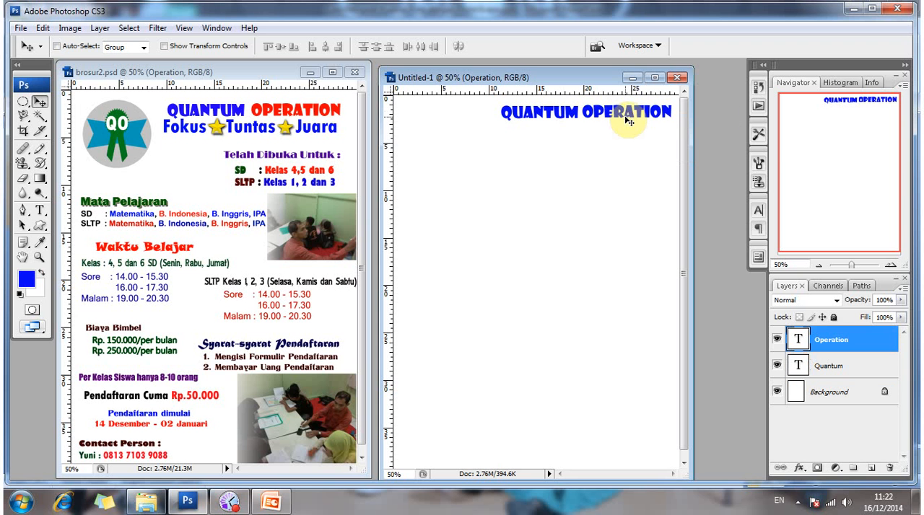
key("Down")
key("Up")
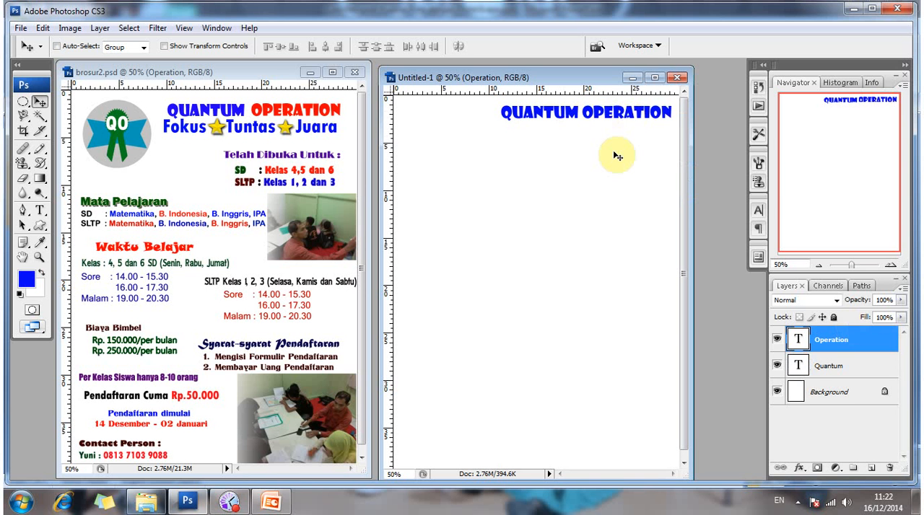
Apply a red Color Overlay (ff0000) and a Drop Shadow with default settings to the Operation text layer.
left_click(644, 123)
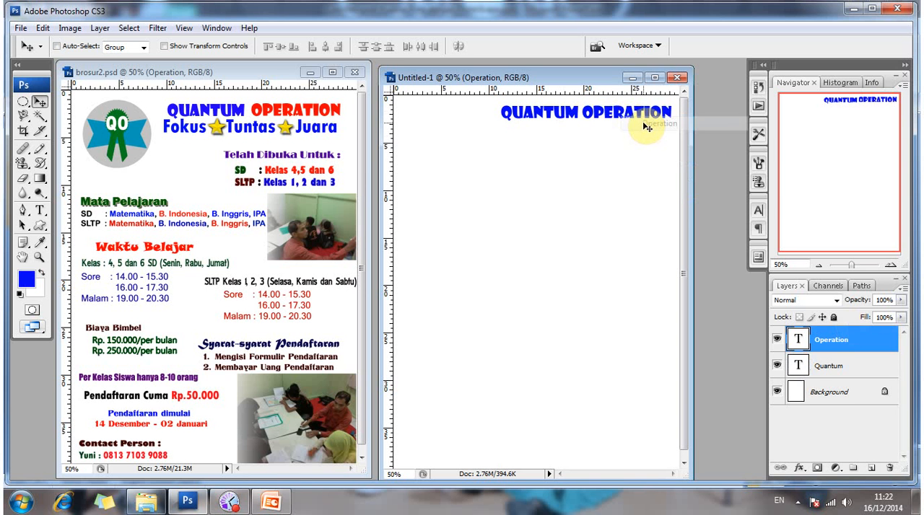
right_click(817, 344)
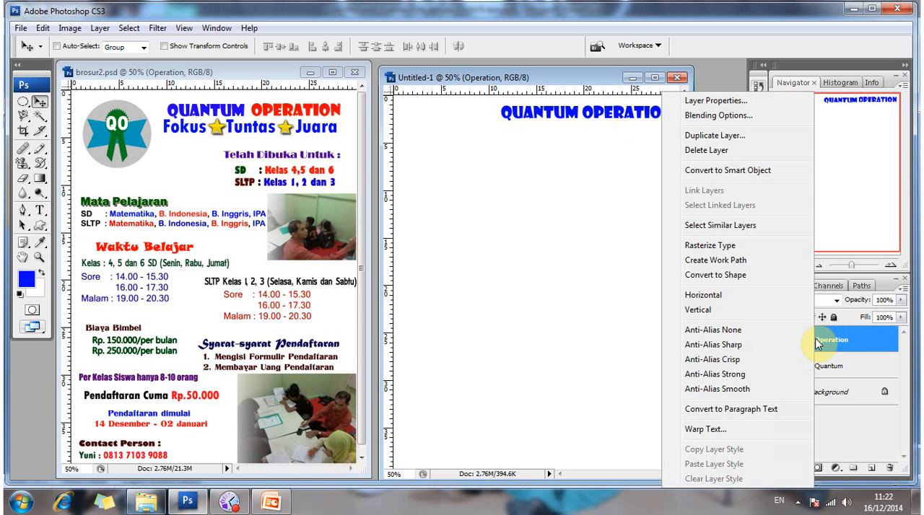
left_click(750, 116)
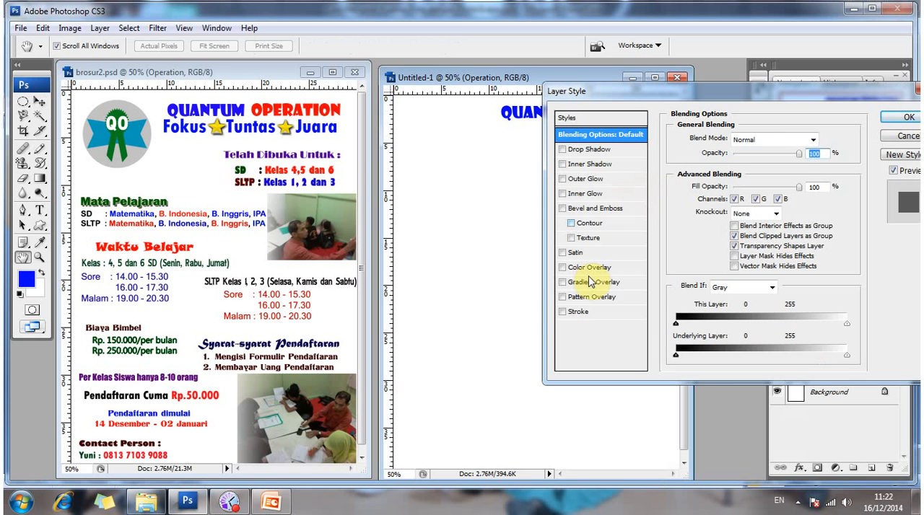
left_click(590, 268)
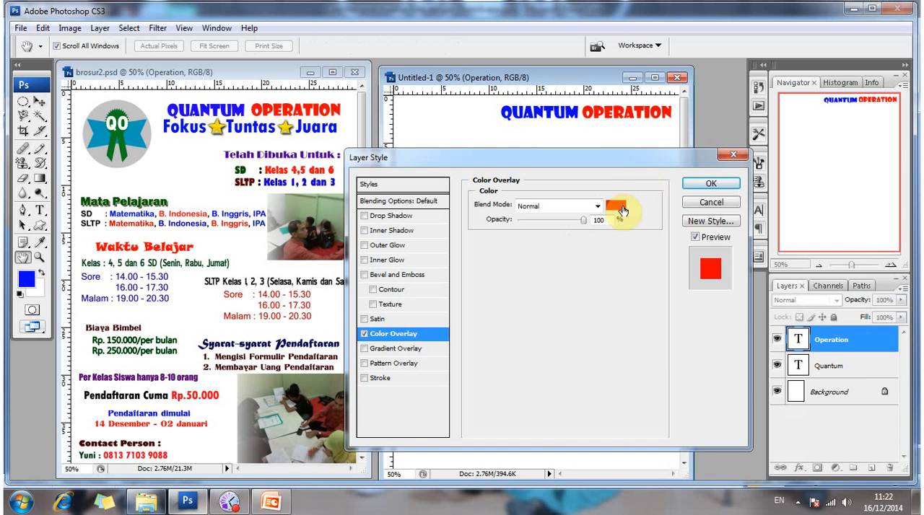
left_click(622, 210)
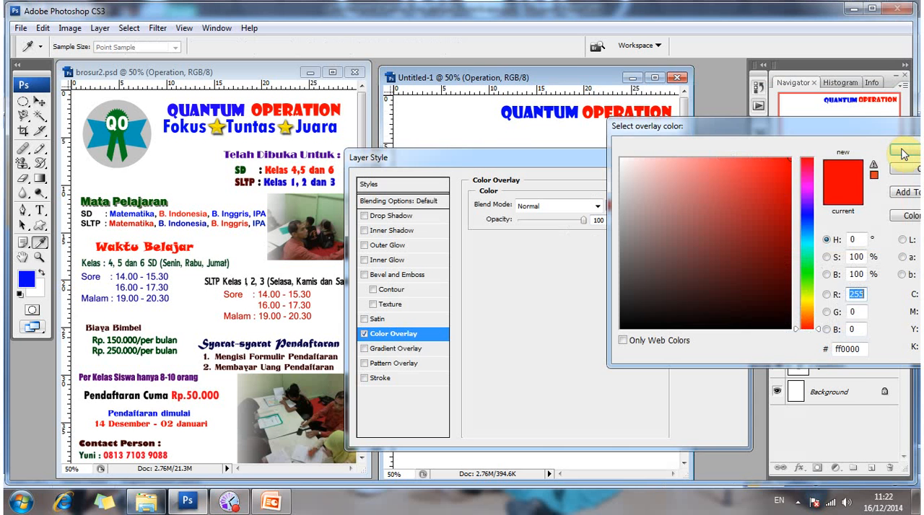
left_click(844, 204)
key("Return")
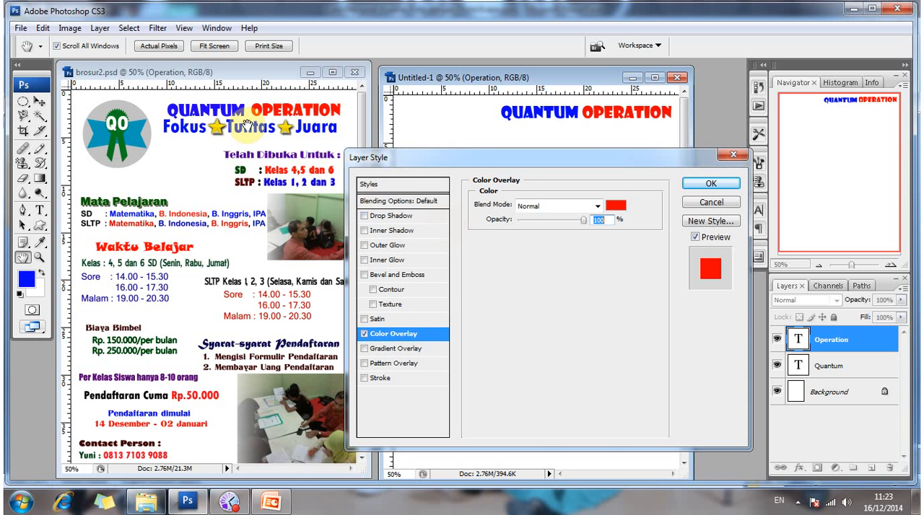
left_click(386, 220)
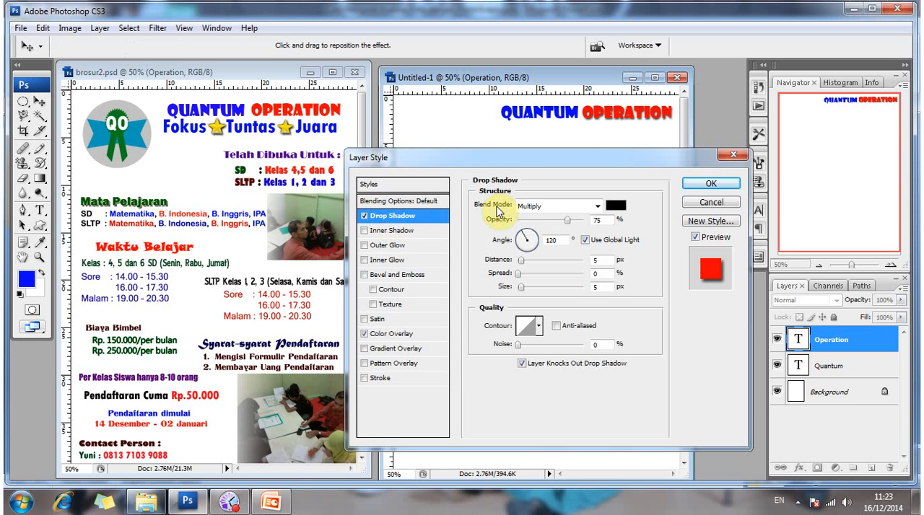
left_click(694, 186)
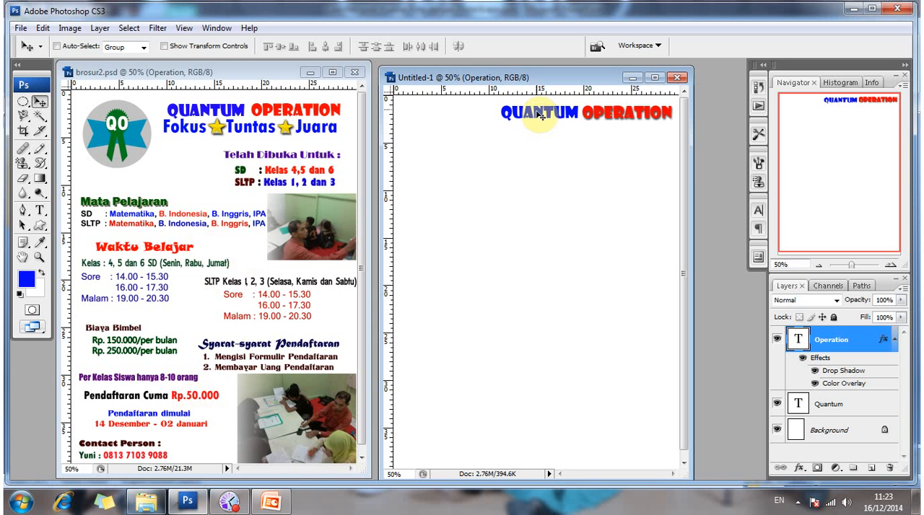
Select the Quantum text layer and apply a Drop Shadow with default settings to it.
right_click(539, 116)
left_click(564, 123)
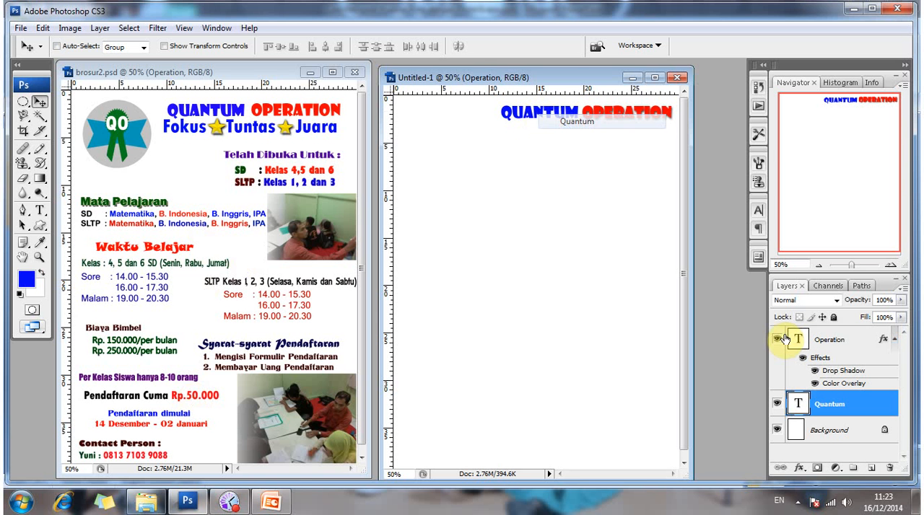
right_click(529, 118)
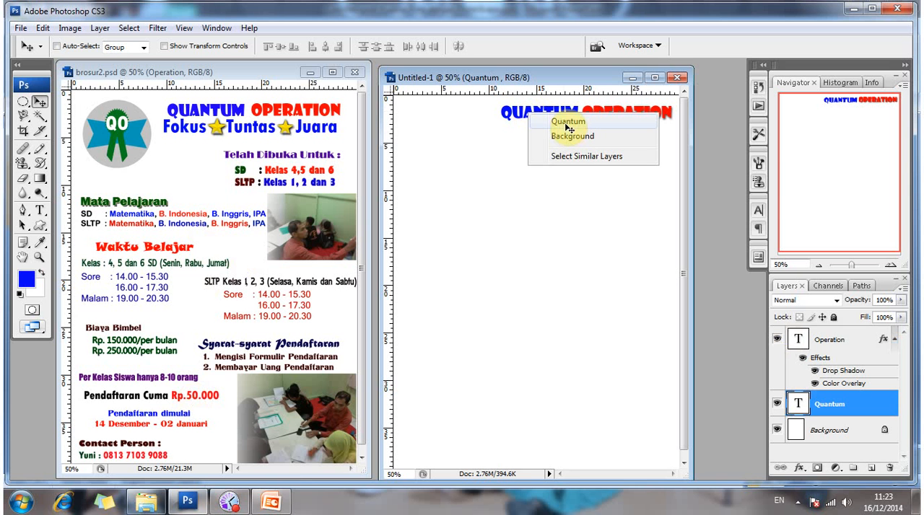
left_click(566, 124)
right_click(530, 117)
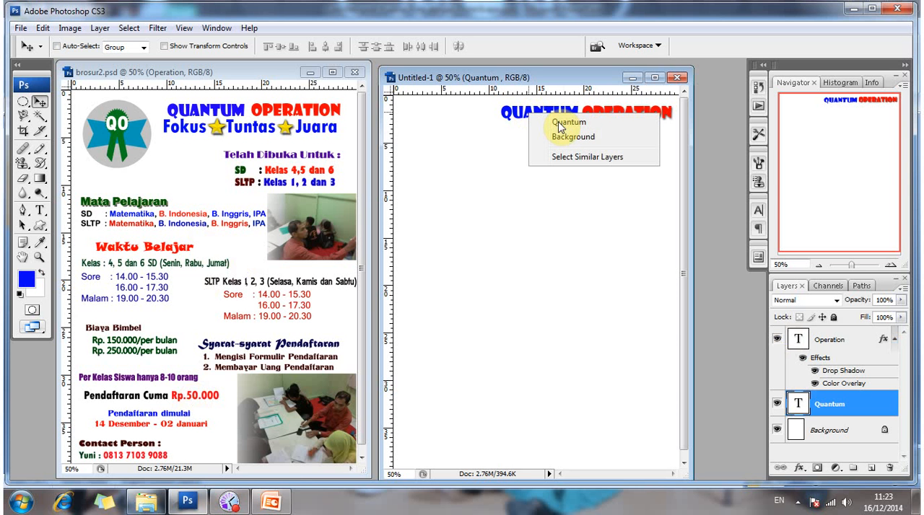
left_click(499, 150)
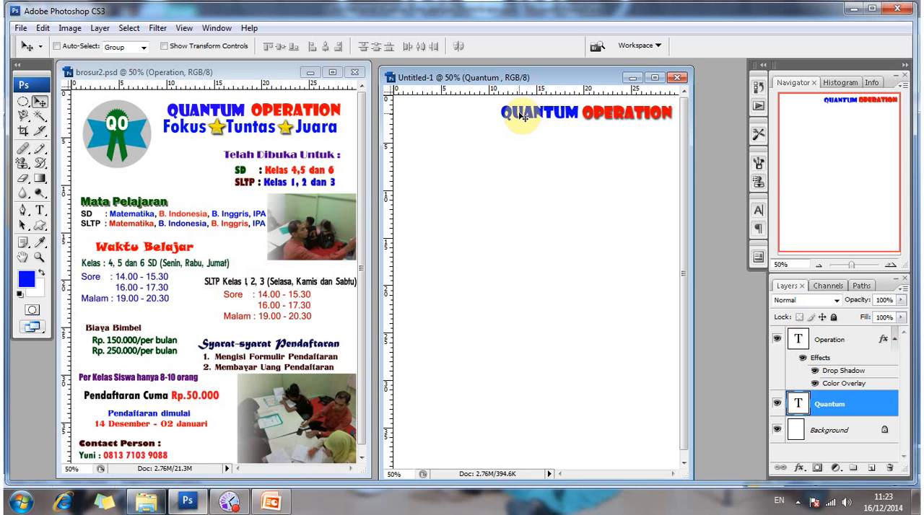
right_click(521, 117)
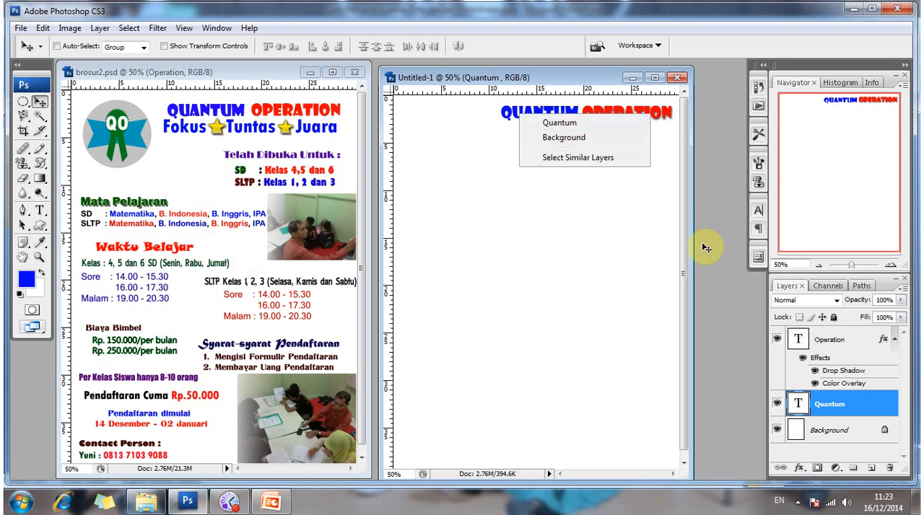
left_click(834, 408)
right_click(834, 409)
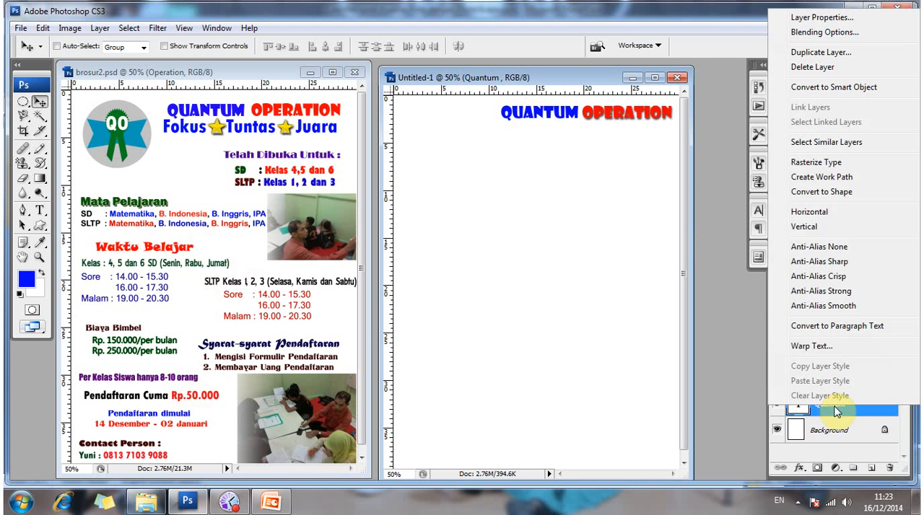
left_click(810, 33)
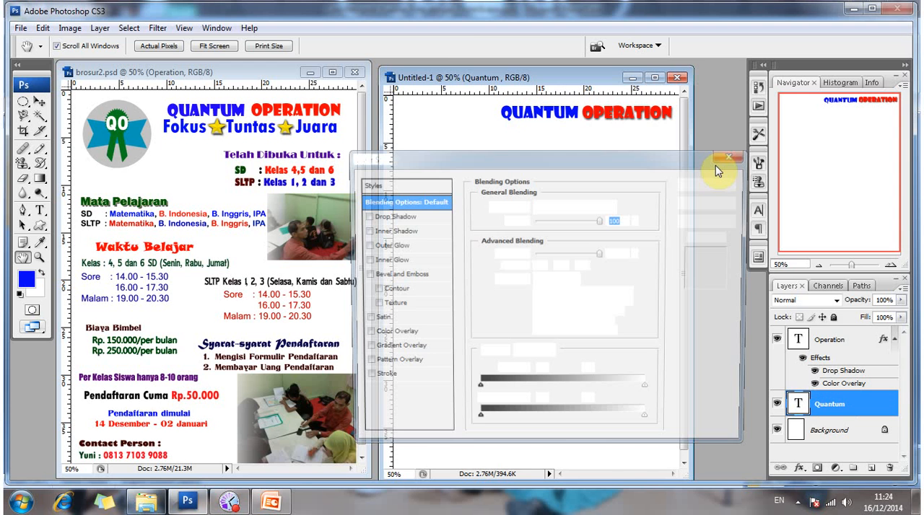
left_click(394, 216)
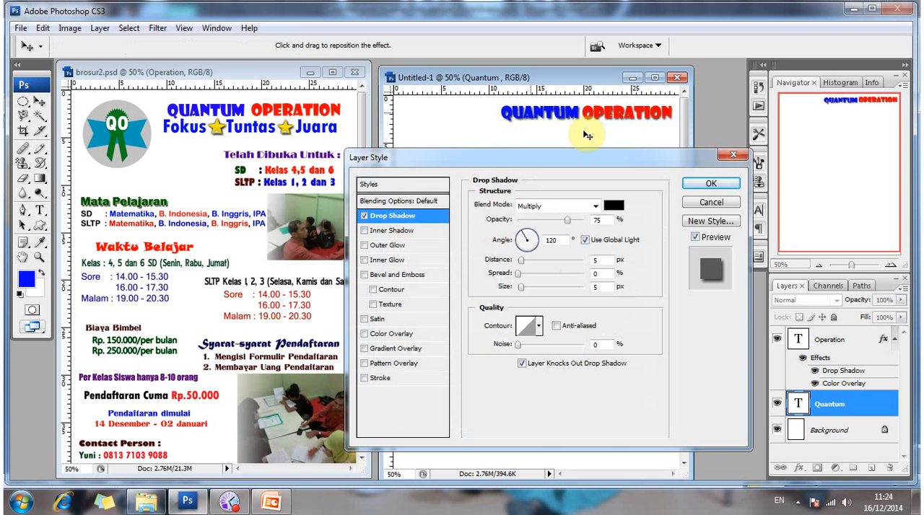
left_click(711, 185)
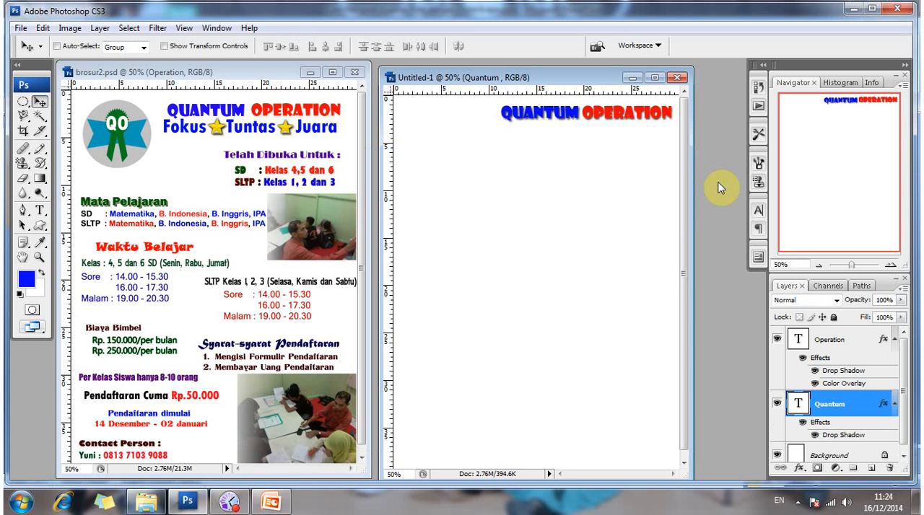
Add the text line "Fokus Tuntas Juara" with wide word gaps on a new layer below the title, then shift it left to fit the page.
left_click(40, 210)
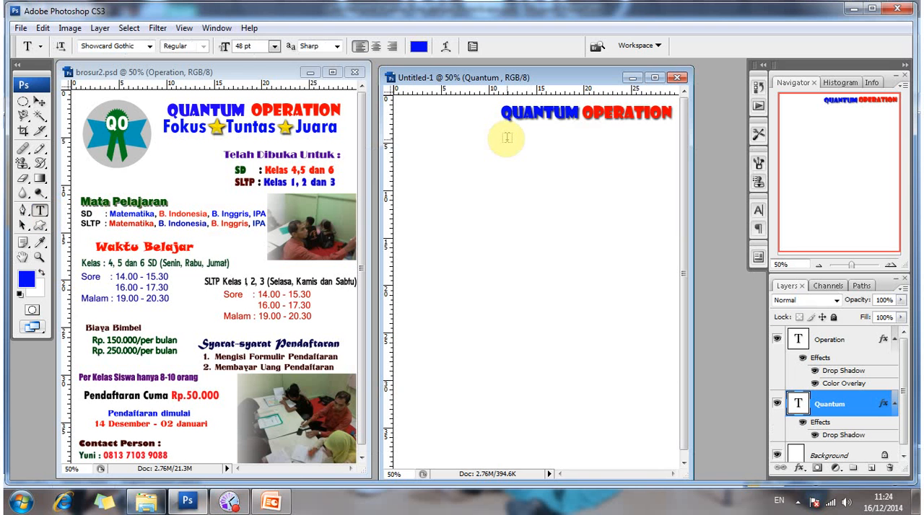
left_click(506, 138)
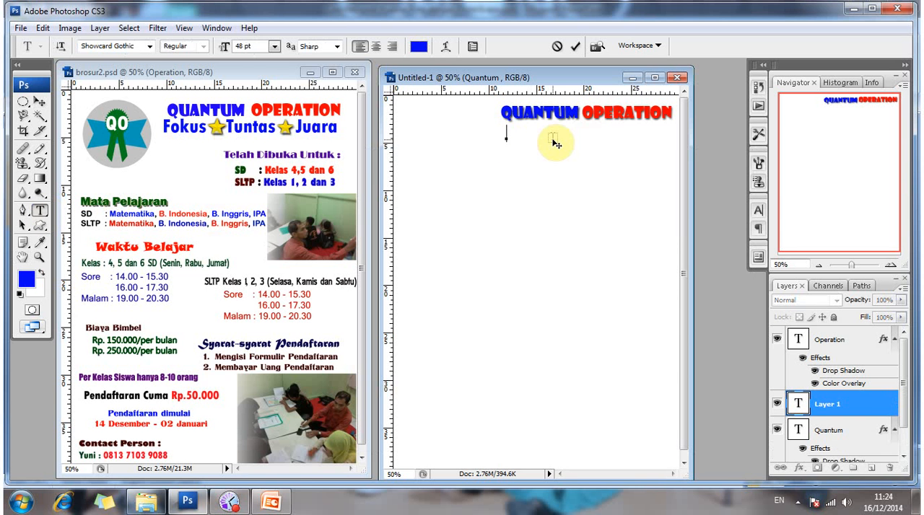
type("FKUS")
key("BackSpace")
key("BackSpace")
key("BackSpace")
type("OKUS")
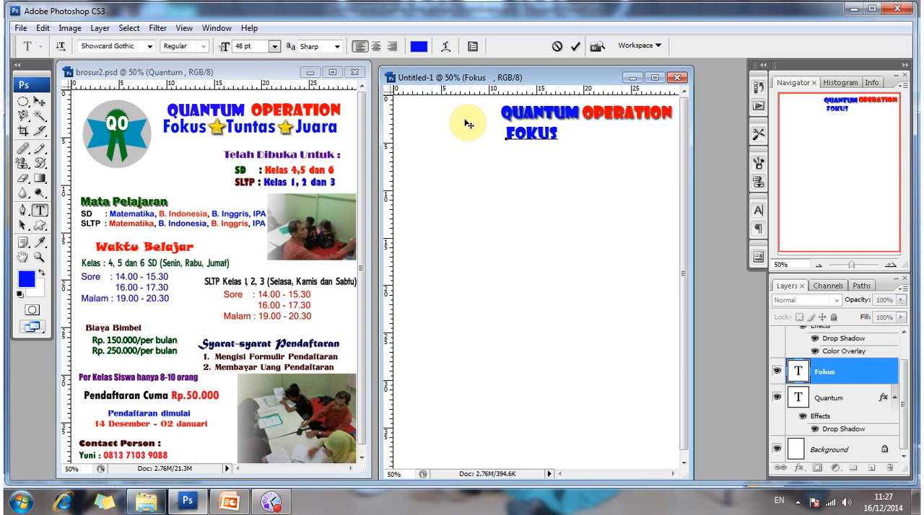
type("T")
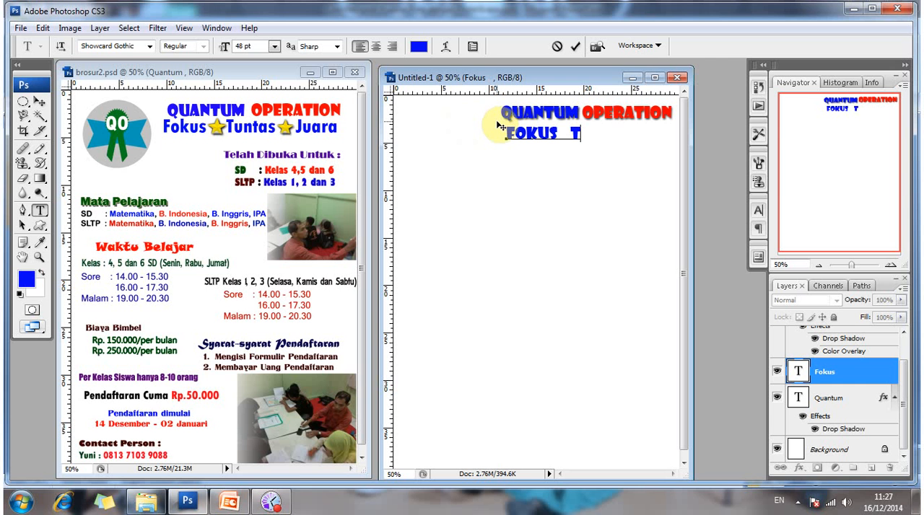
type("UNTAS")
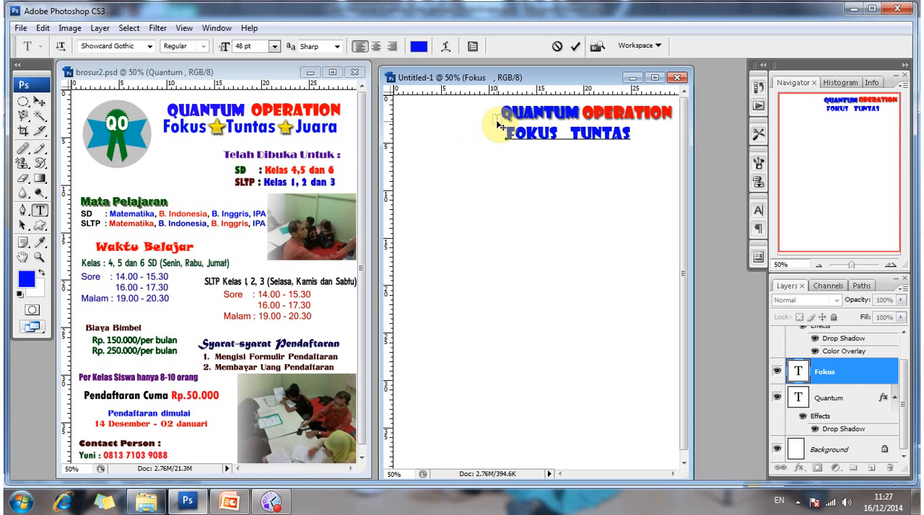
type("  JUAR")
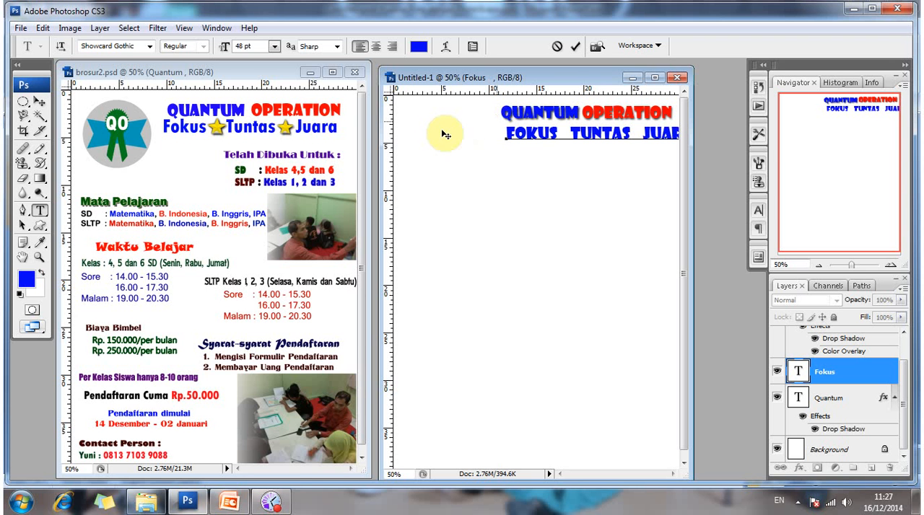
left_click(40, 102)
mouse_move(606, 134)
left_mouse_down()
mouse_move(586, 139)
mouse_move(593, 145)
left_mouse_up()
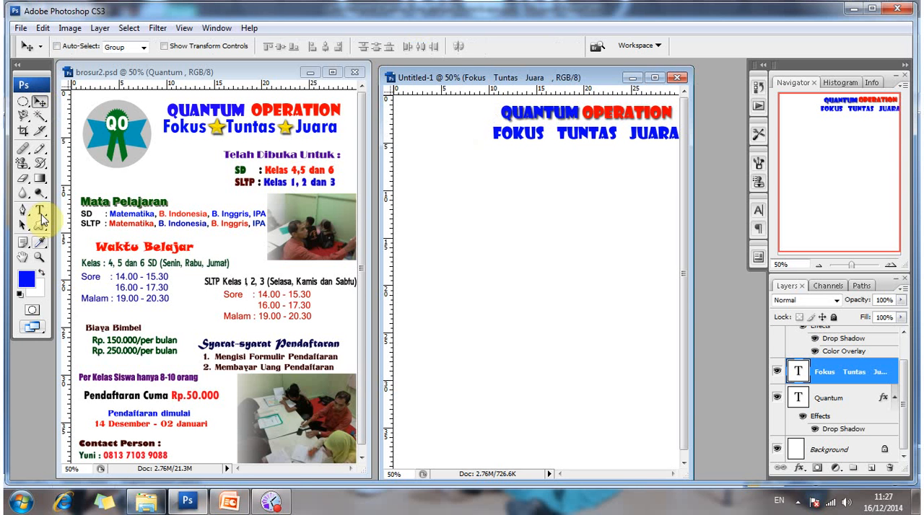
Check the font and size of the Fokus Tuntas Juara line in the brosur2.psd reference document.
left_click(39, 210)
left_click(181, 132)
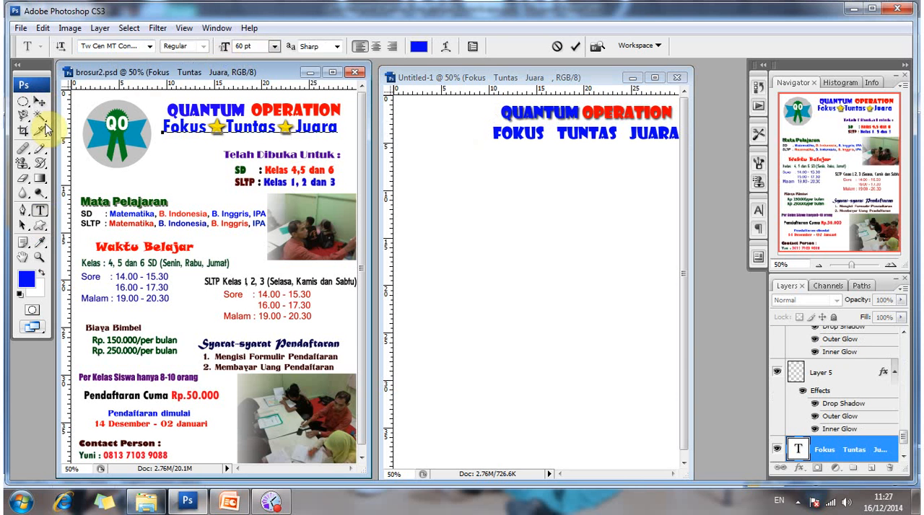
left_click(39, 102)
key("t")
left_click(509, 135)
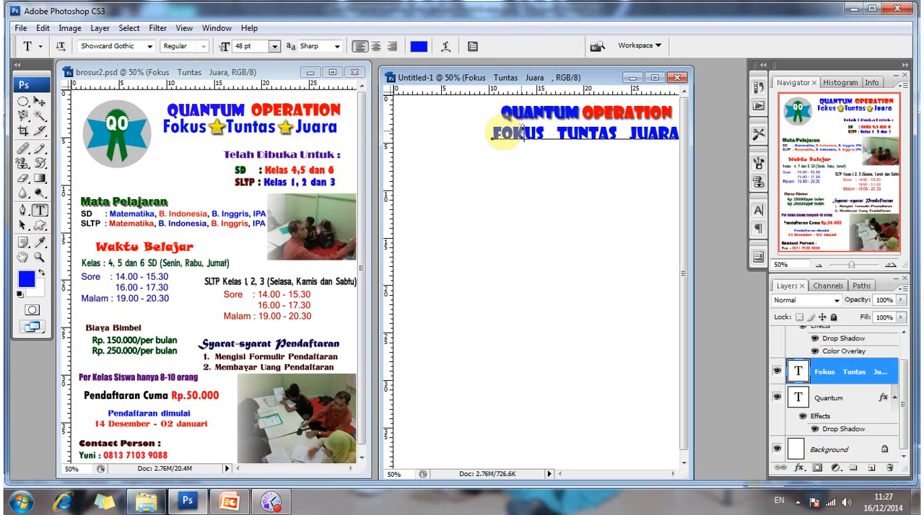
left_click_drag(497, 134, 708, 137)
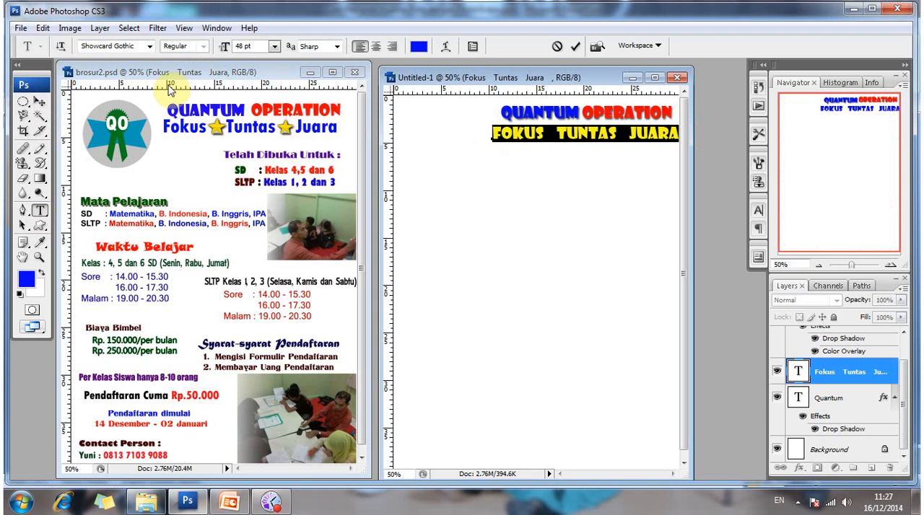
left_click(40, 102)
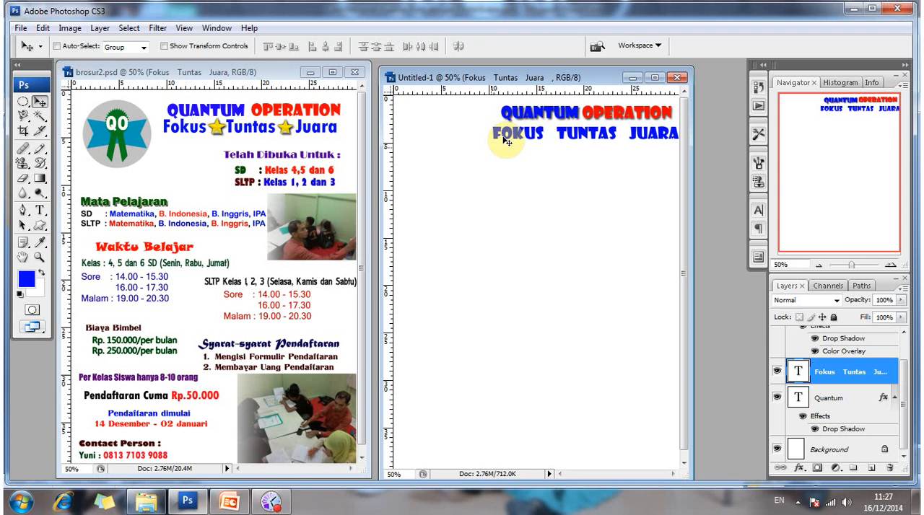
left_click_drag(506, 141, 159, 193)
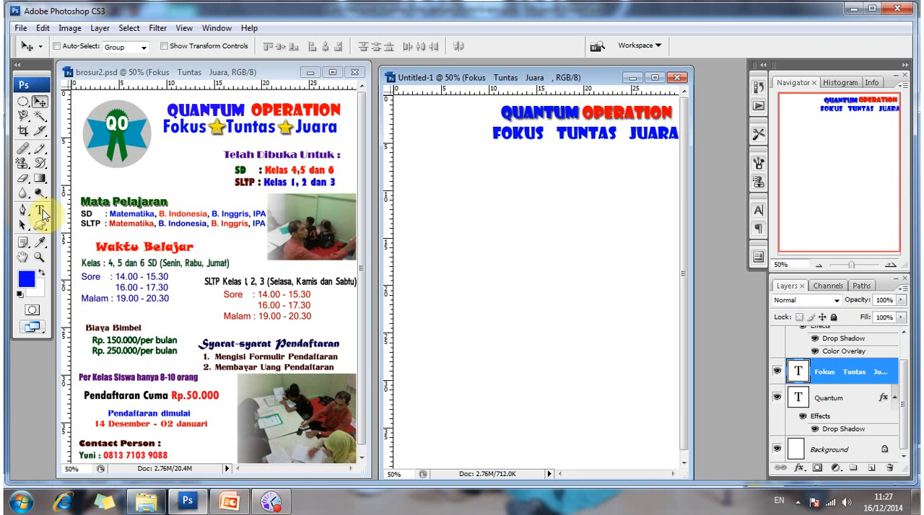
Change the font of the whole Fokus Tuntas Juara line in the new document to Tw Cen MT.
left_click(40, 211)
left_click(498, 141)
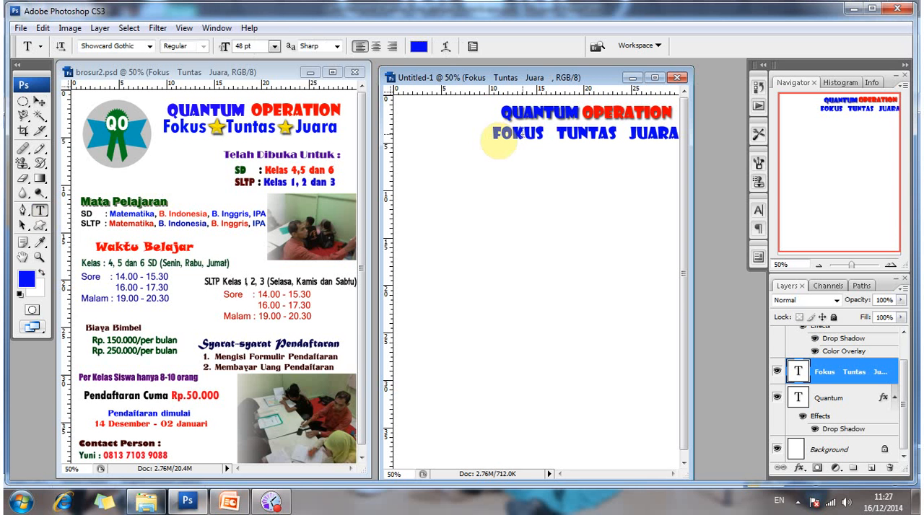
left_click(492, 135)
left_click_drag(492, 135, 702, 148)
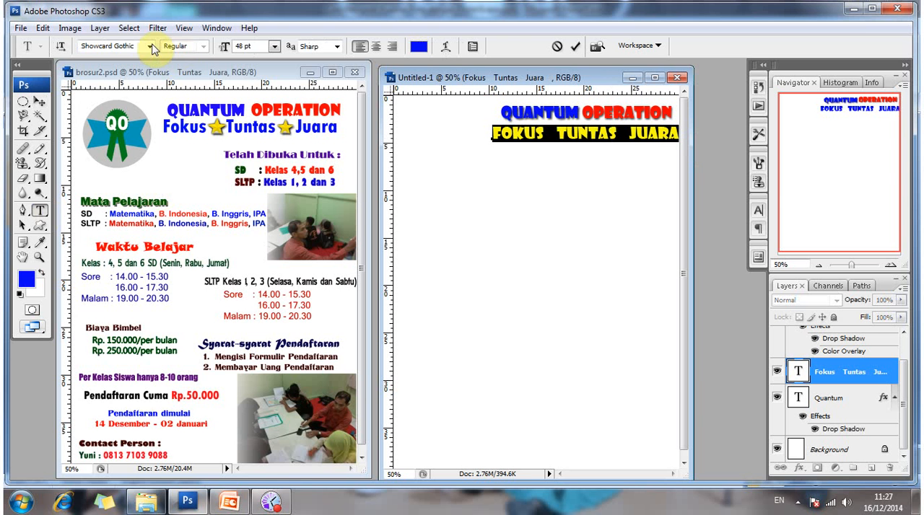
left_click(150, 46)
scroll(154, 111, "up", 5)
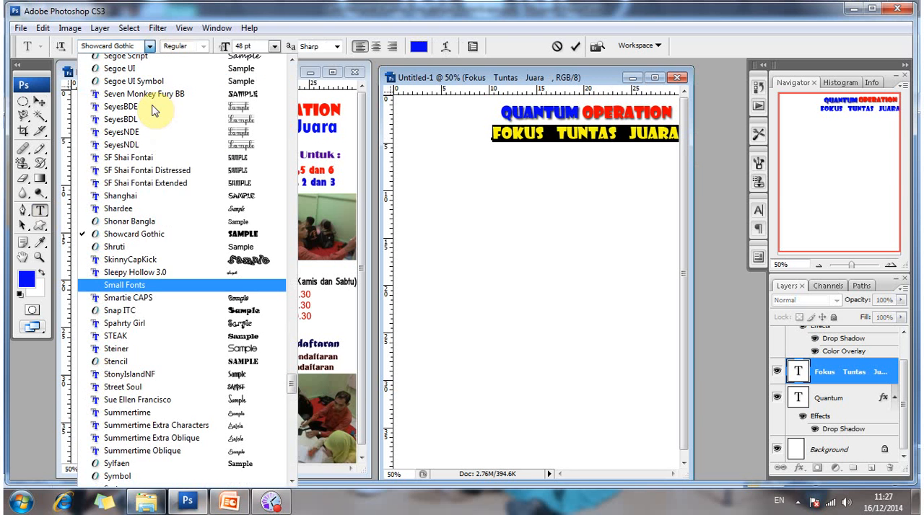
scroll(144, 347, "down", 12)
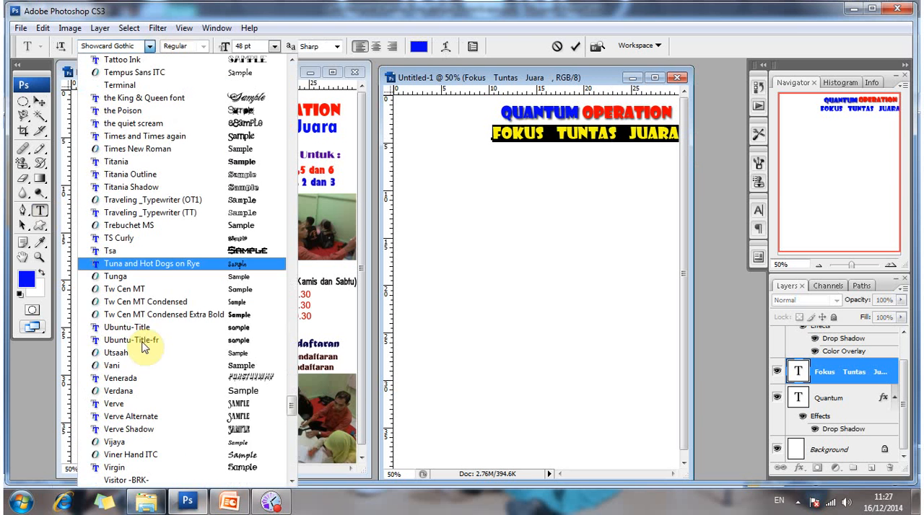
left_click(153, 289)
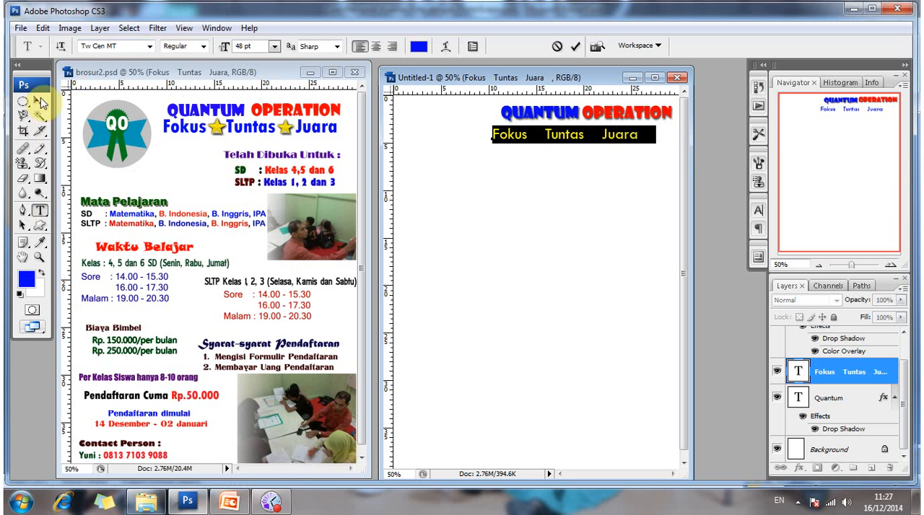
left_click(40, 102)
left_click(39, 212)
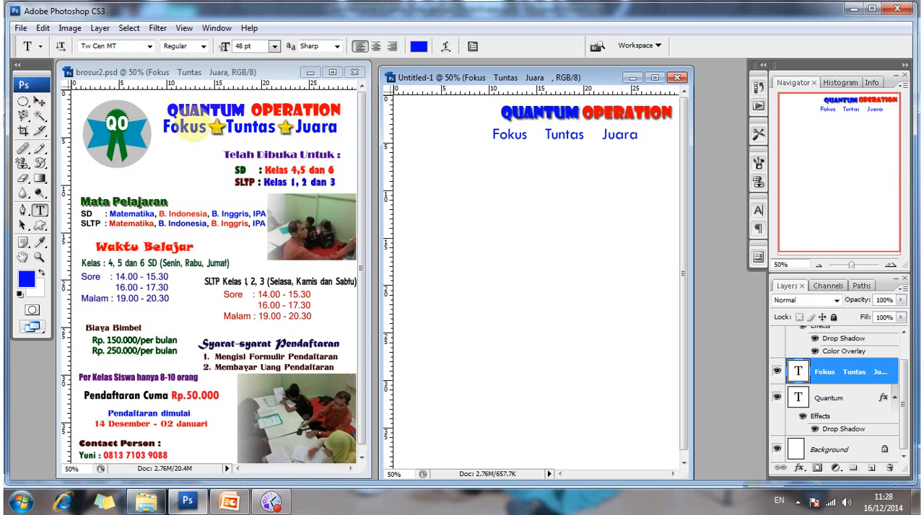
Check the full font name used by the Fokus Tuntas Juara line in the brosur2.psd reference document.
left_click(191, 128)
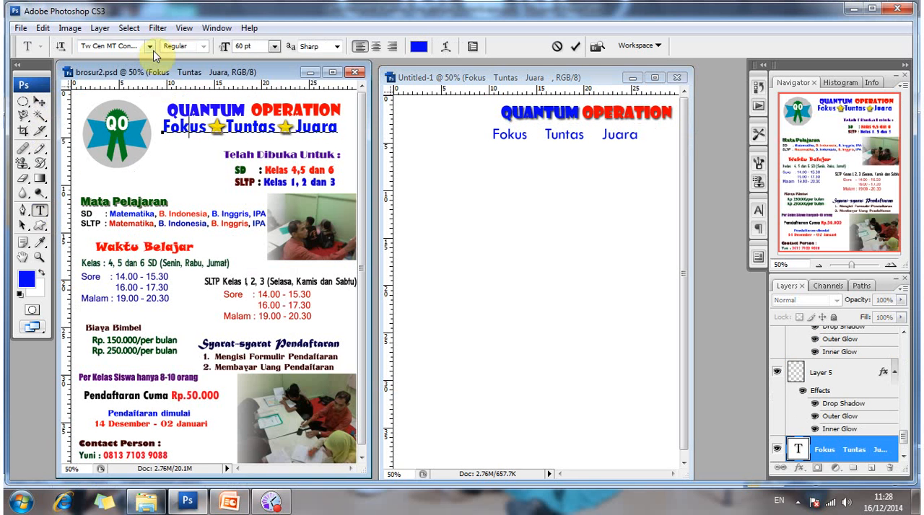
left_click(149, 46)
key("Down")
key("Down")
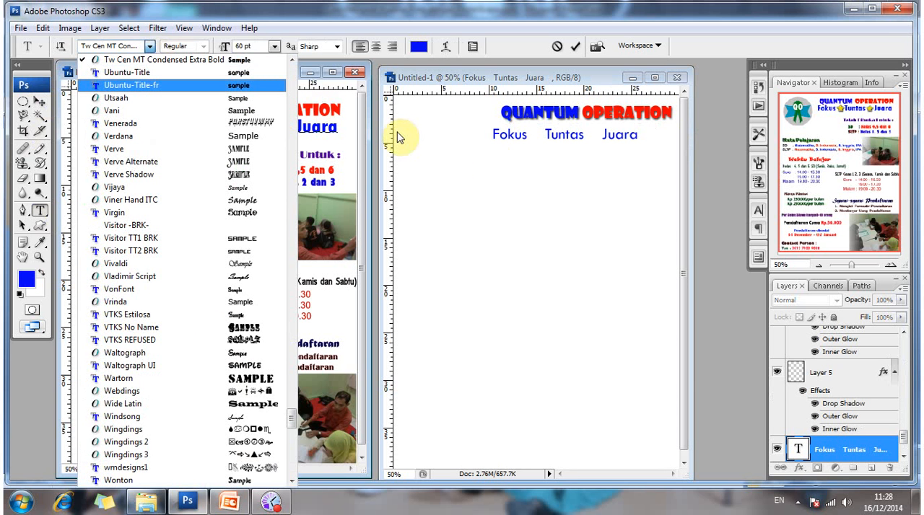
key("Up")
key("Up")
left_click(132, 109)
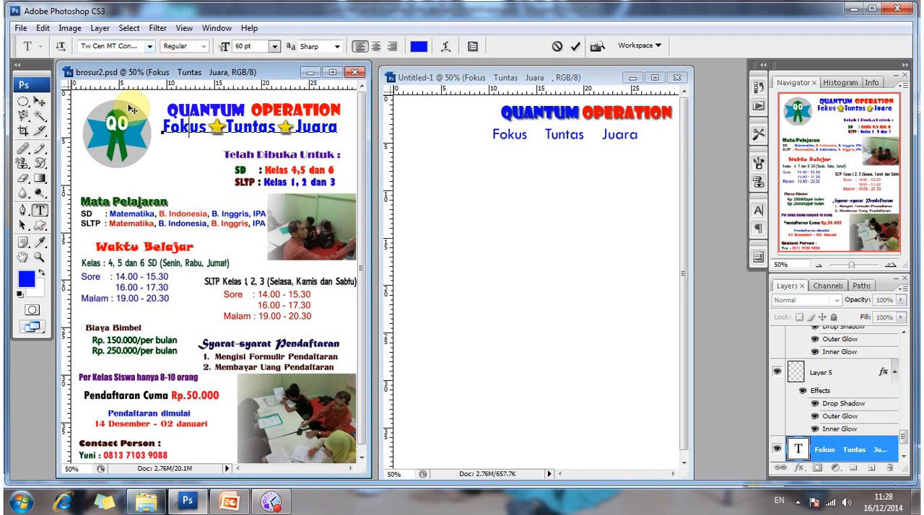
left_click(39, 102)
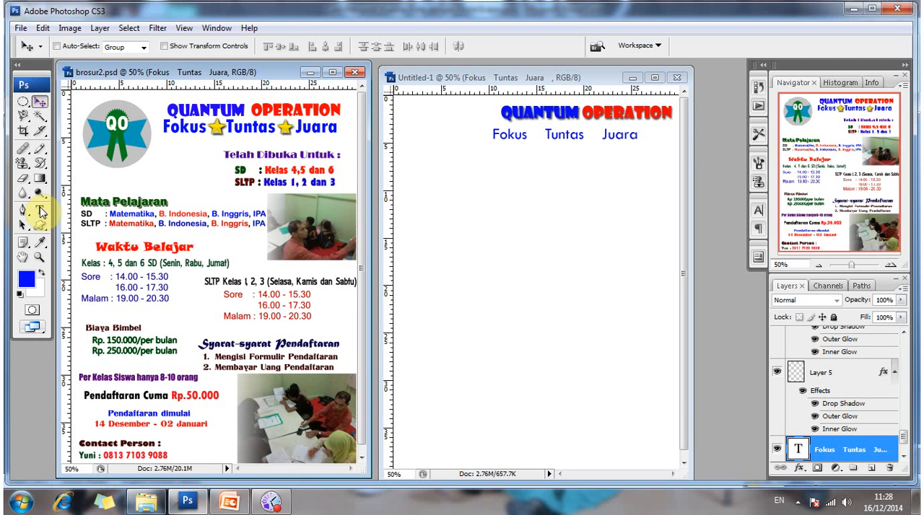
Change the font of the whole Fokus Tuntas Juara line in the new document to Tw Cen MT Condensed Extra Bold.
left_click(40, 210)
left_click(493, 135)
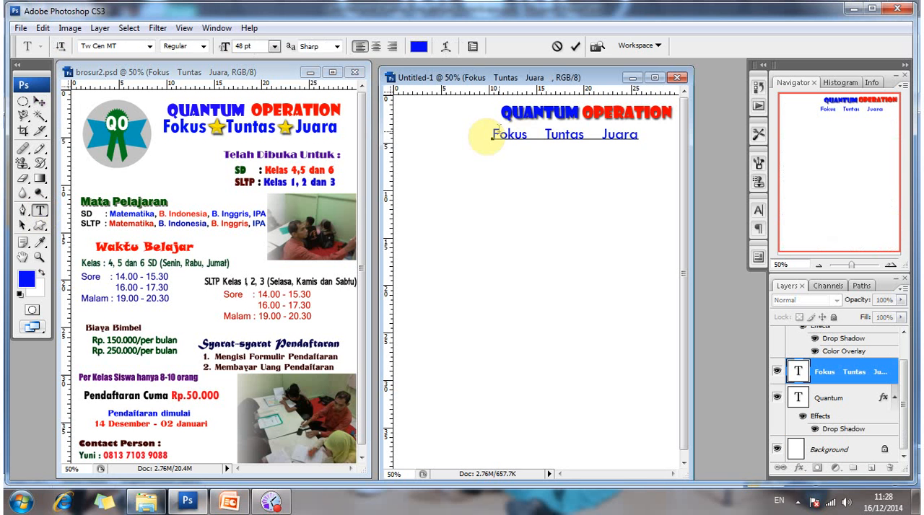
left_click_drag(493, 134, 639, 138)
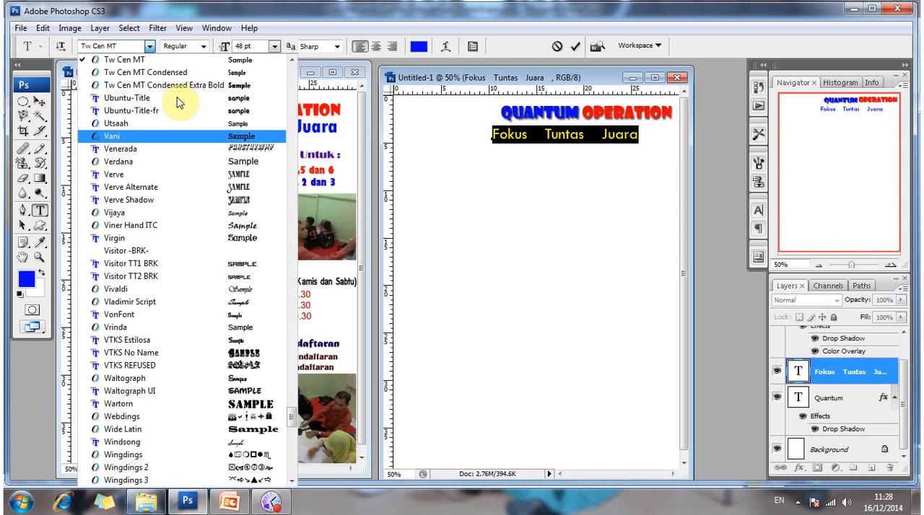
key("Return")
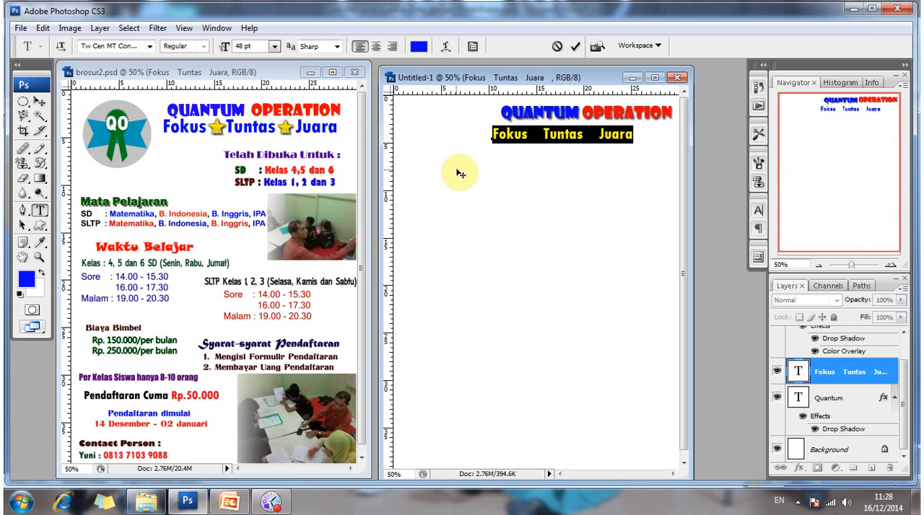
left_click(41, 102)
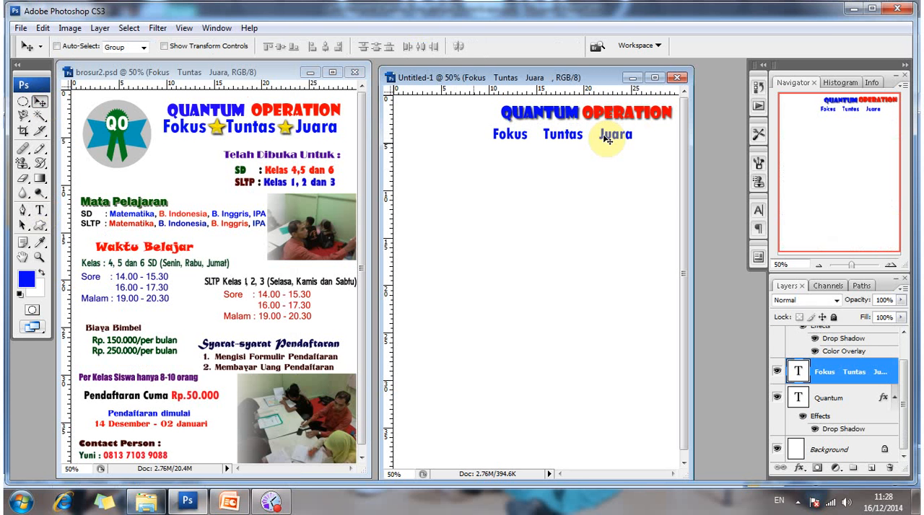
Move the Fokus Tuntas Juara line right beneath the title and nudge it up closer to it.
left_click_drag(606, 139, 628, 137)
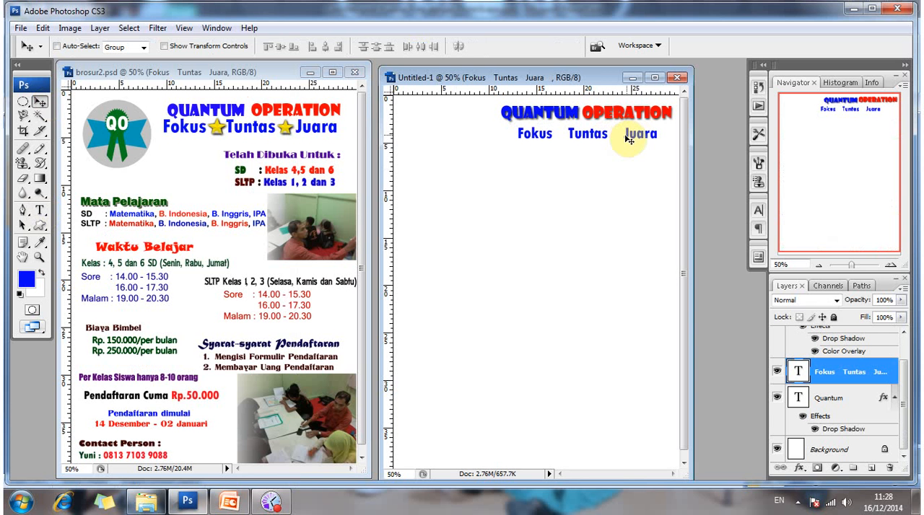
key("Up")
key("Up")
key("Up")
key("Up")
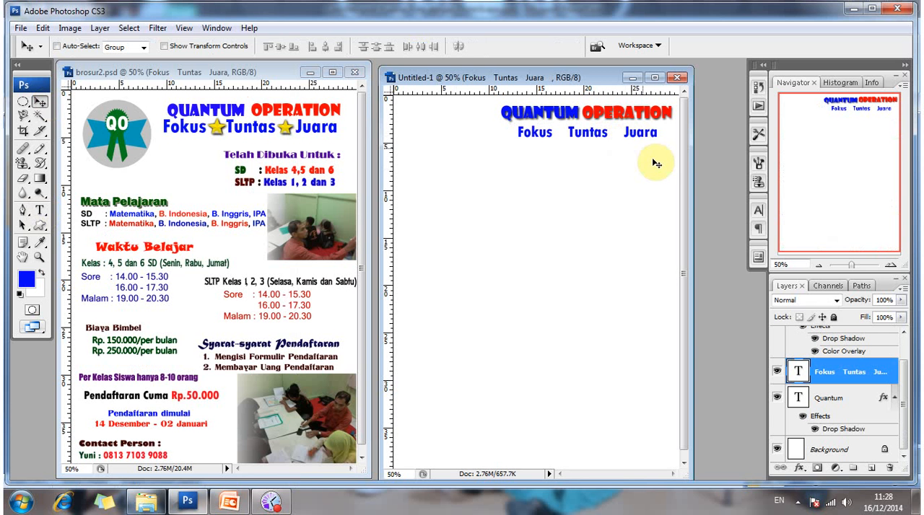
key("Up")
key("Up")
key("Up")
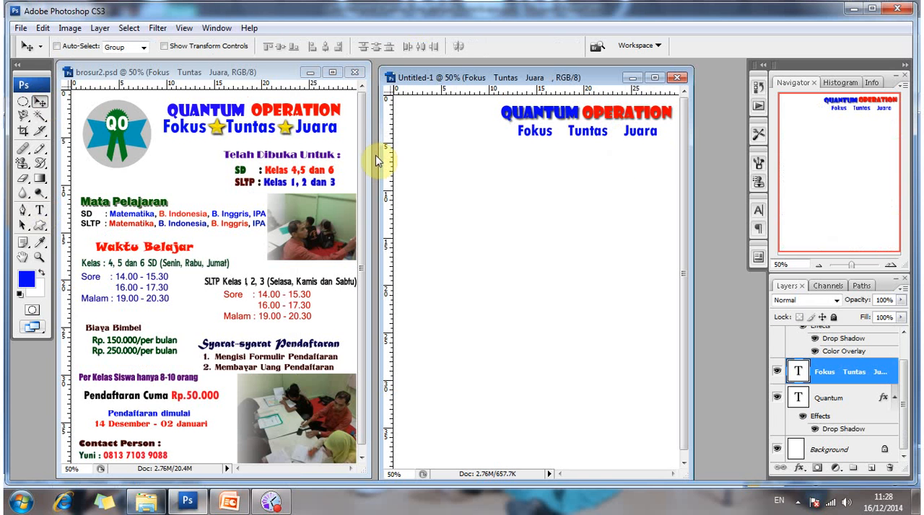
Set the font size of the whole Fokus Tuntas Juara line in the new document to 52 pt.
left_click(40, 210)
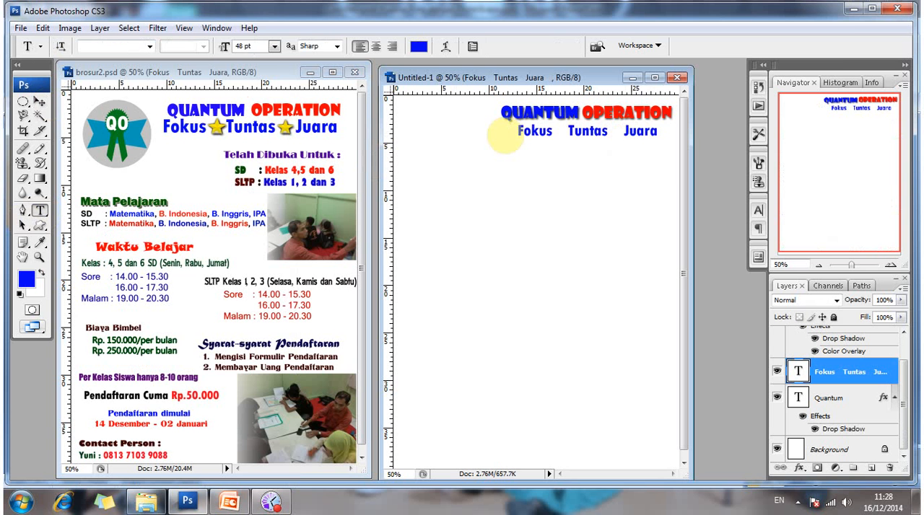
left_click(513, 131)
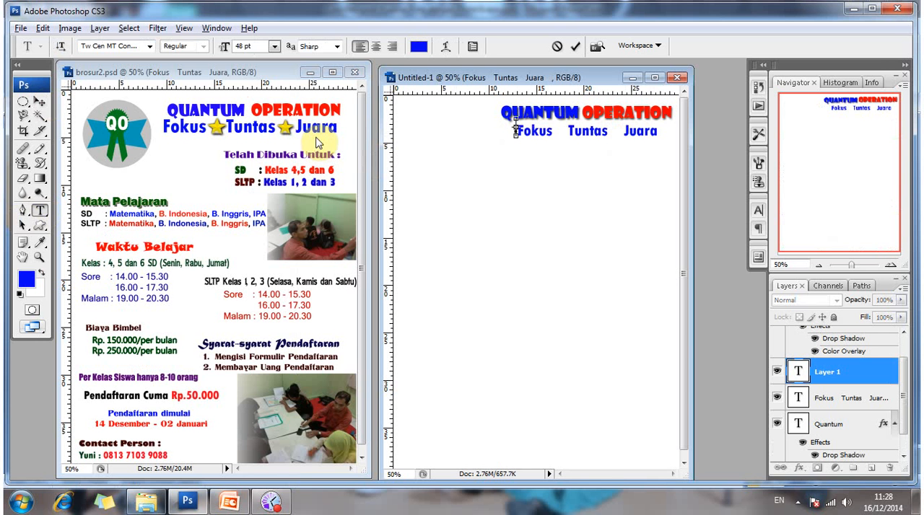
left_click(39, 103)
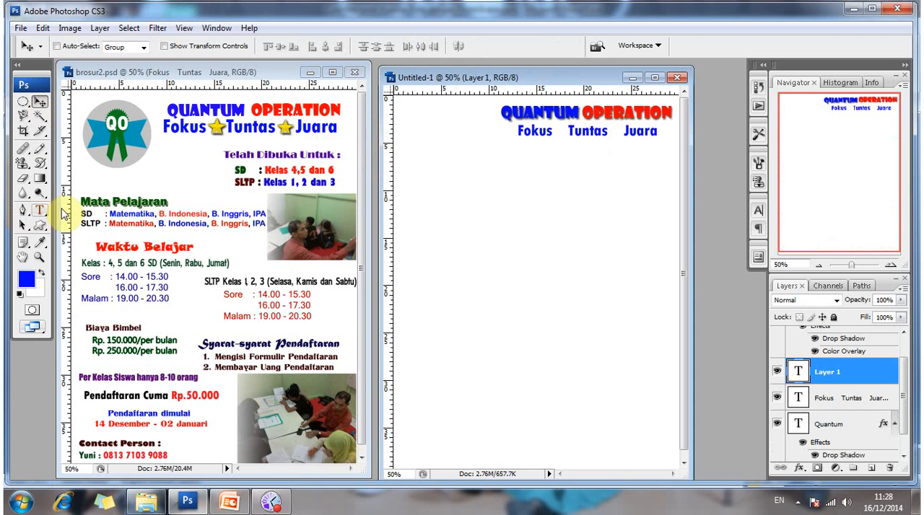
key("t")
left_click(518, 134)
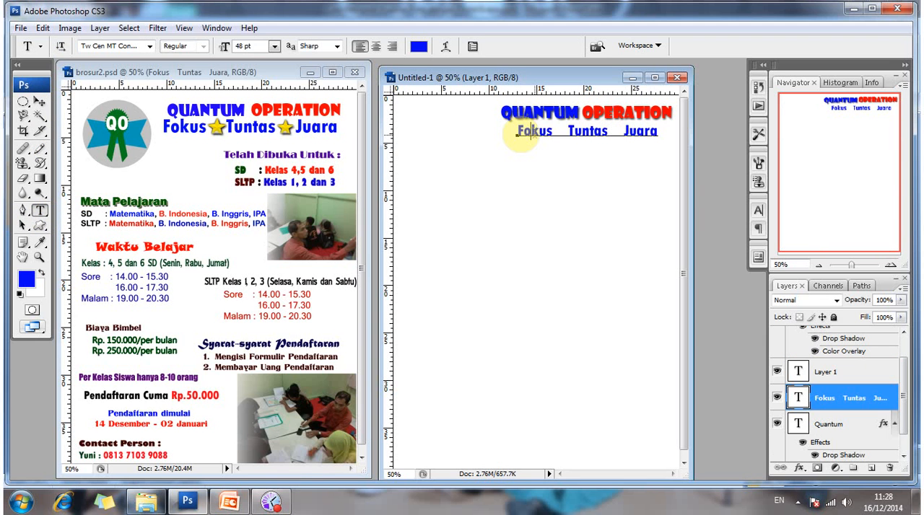
left_click_drag(521, 135, 665, 134)
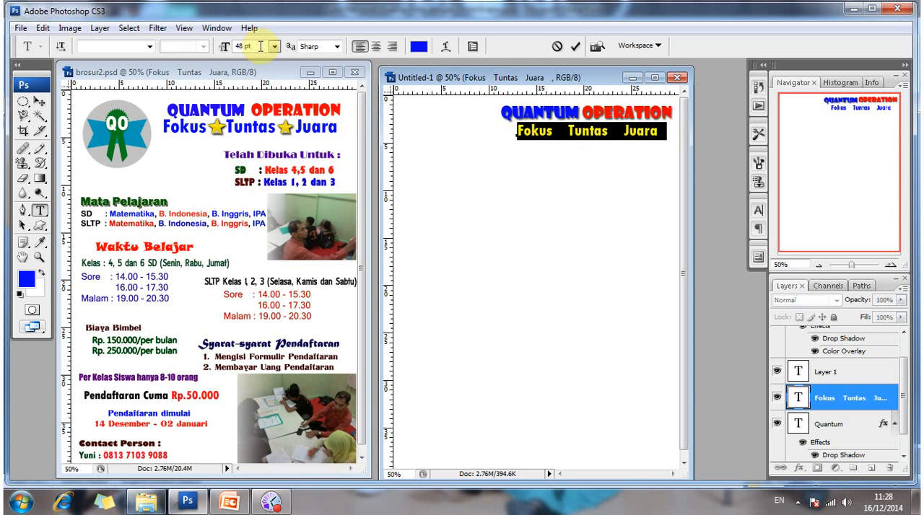
left_click_drag(260, 46, 201, 52)
type("5")
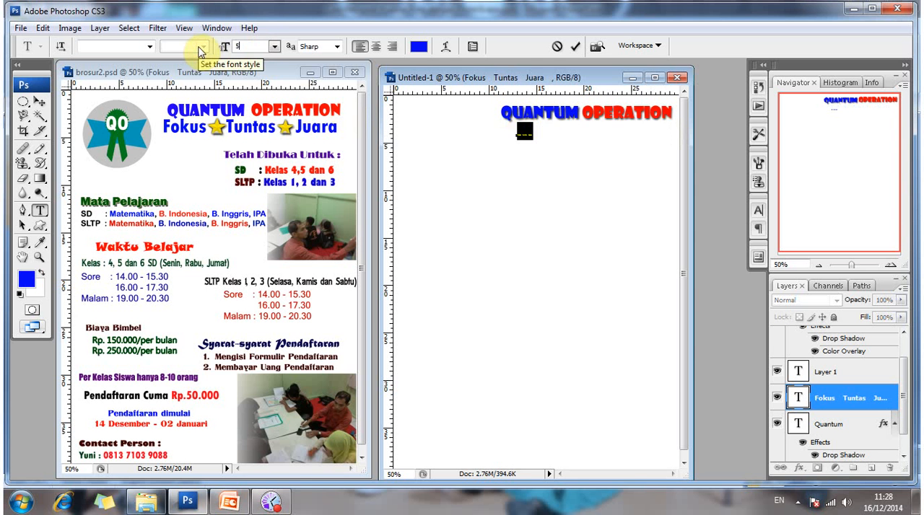
type("2")
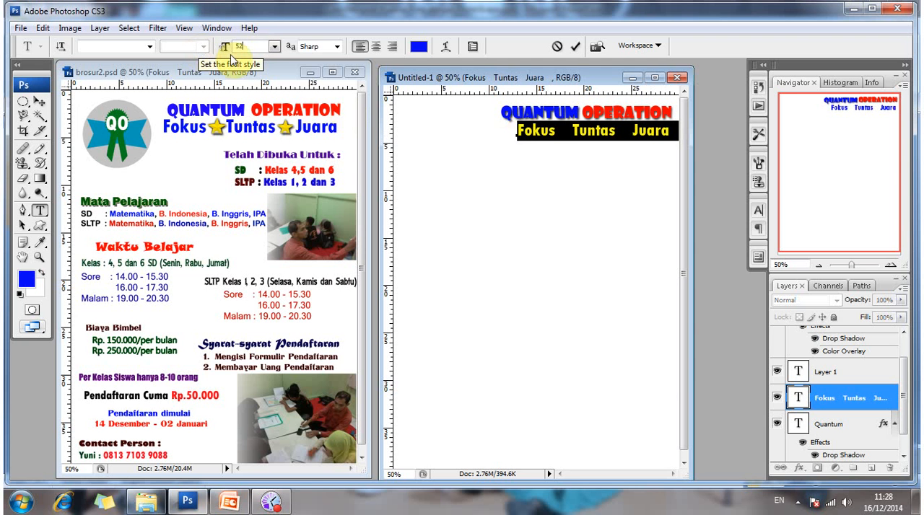
Shift the enlarged Fokus Tuntas Juara line slightly left so it sits centred under the QUANTUM OPERATION title.
left_click(40, 103)
left_click(559, 133)
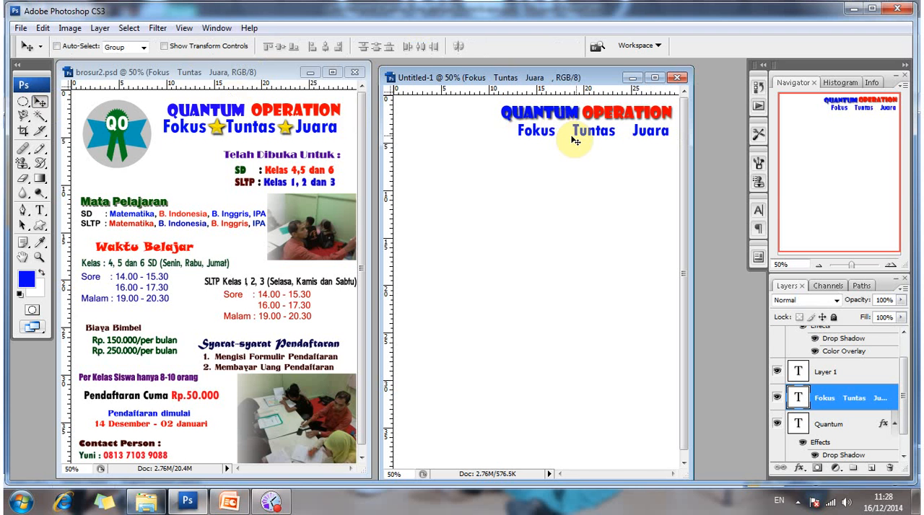
left_click_drag(572, 139, 569, 139)
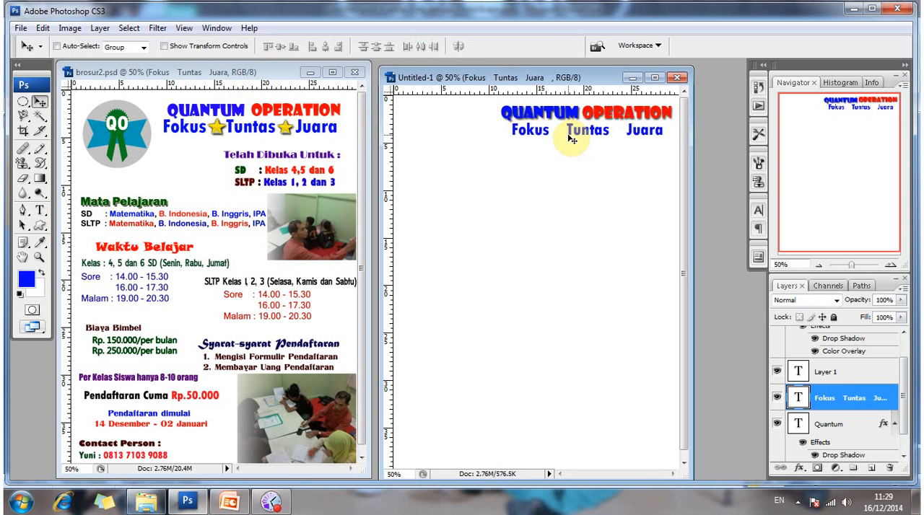
left_click_drag(568, 138, 568, 137)
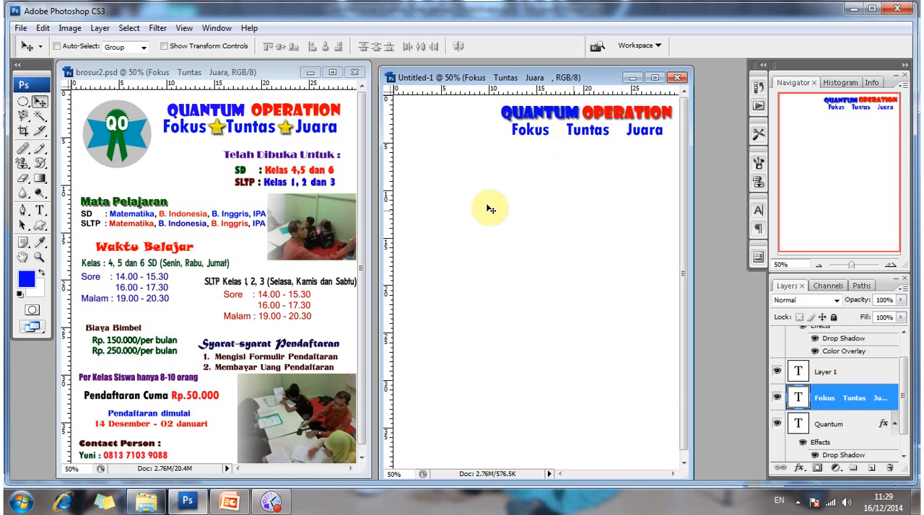
Open the star image bintang.jpg from the adobe photoshop folder and enlarge its document window.
left_click(22, 28)
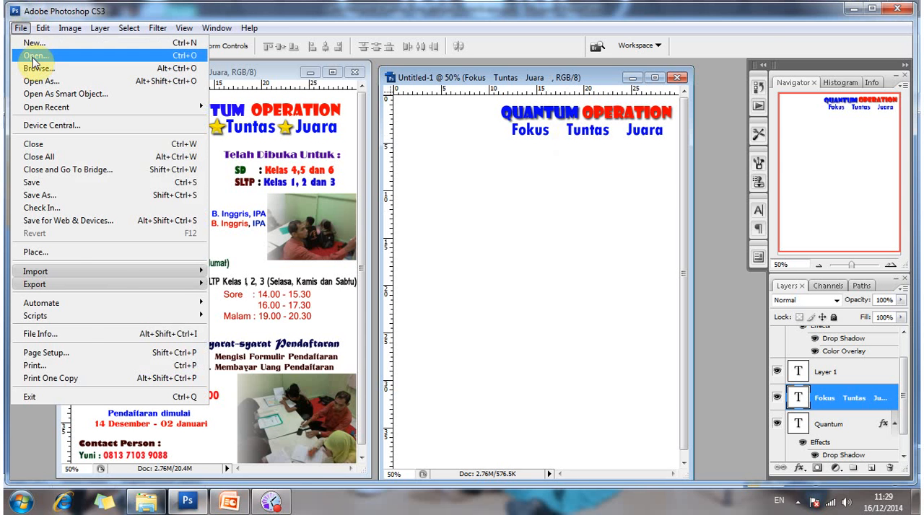
left_click(33, 56)
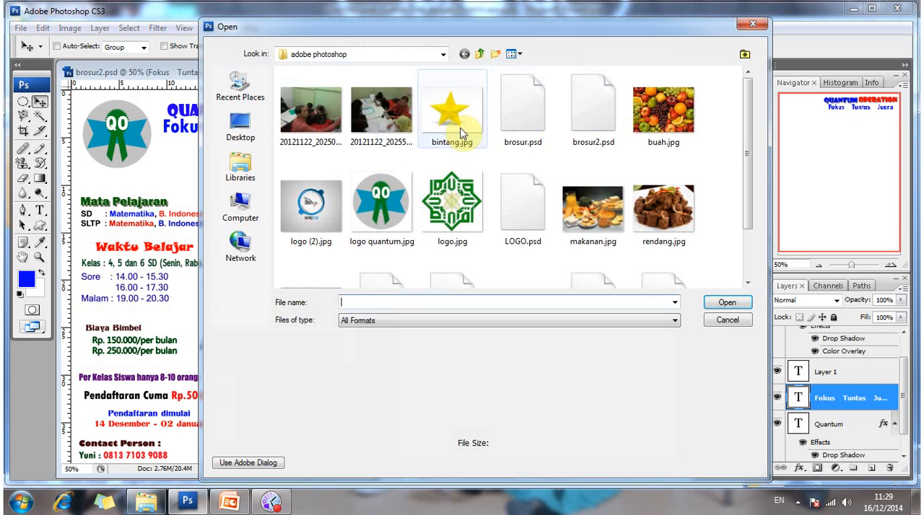
left_click(462, 140)
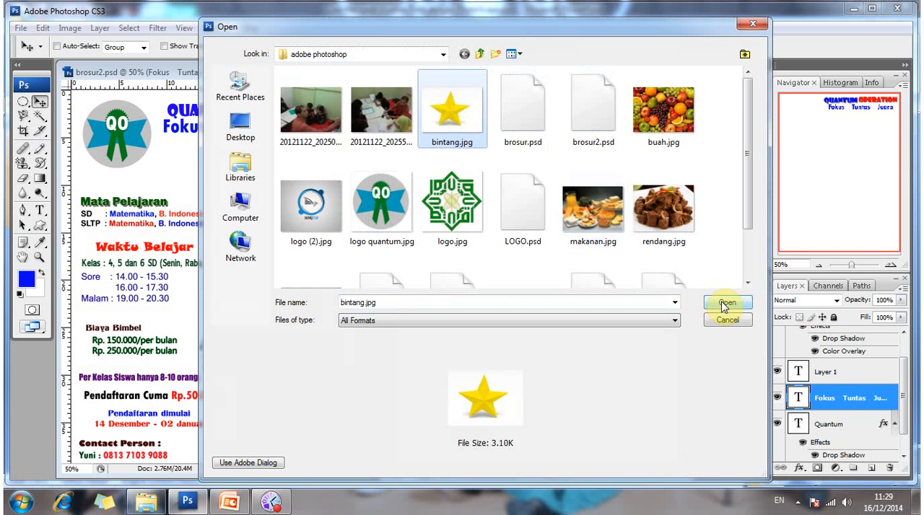
left_click(726, 303)
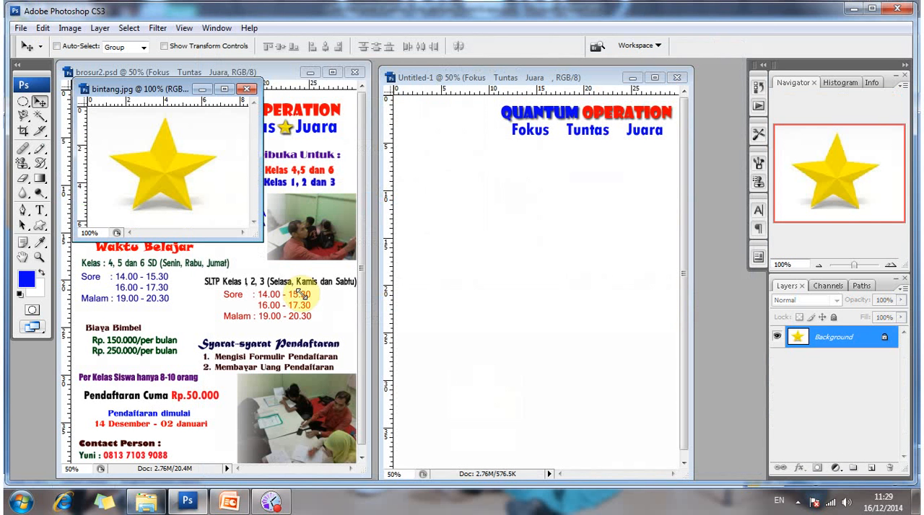
left_click_drag(261, 241, 345, 314)
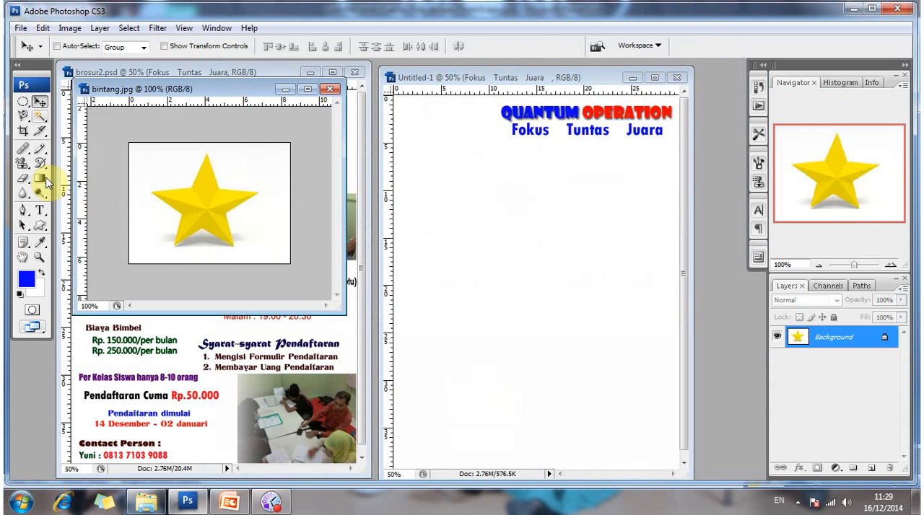
Crop bintang.jpg at both sides to a roughly square area around the star, keeping the full image height.
left_click(23, 133)
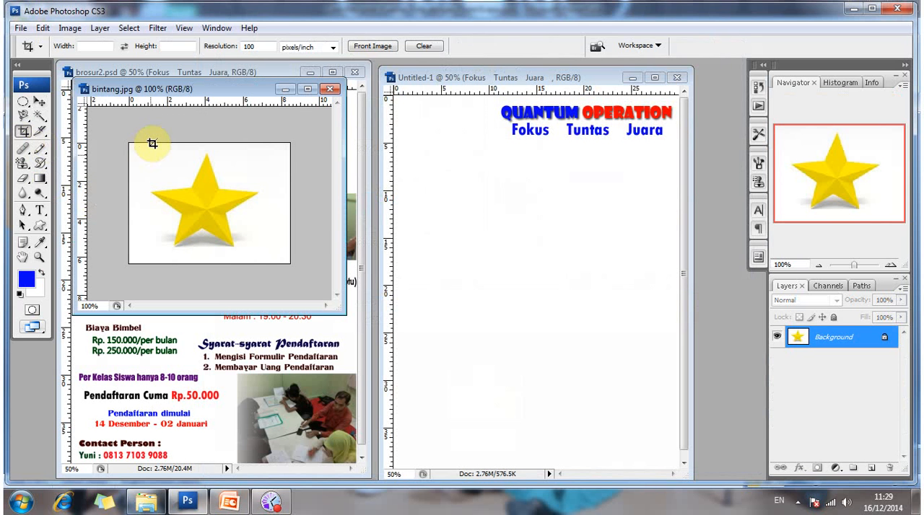
mouse_move(147, 143)
left_mouse_down()
mouse_move(266, 251)
mouse_move(261, 260)
left_mouse_up()
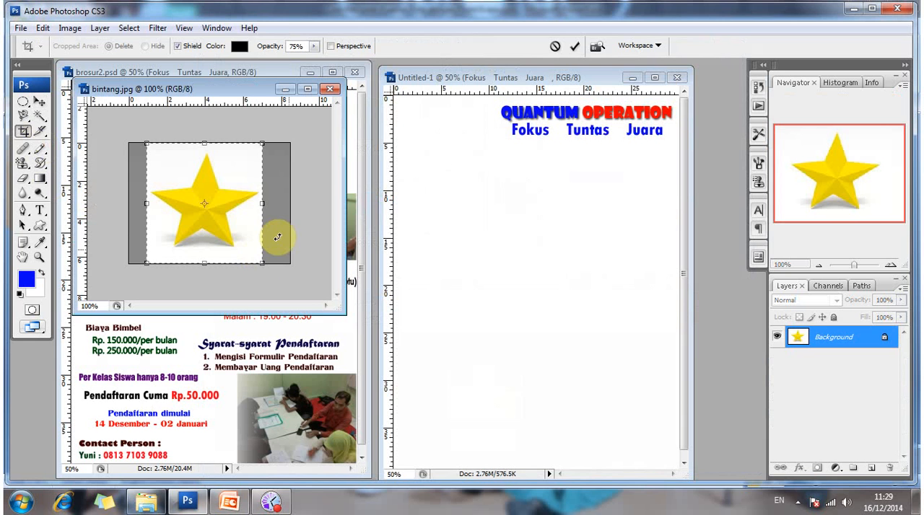
left_click_drag(261, 205, 268, 204)
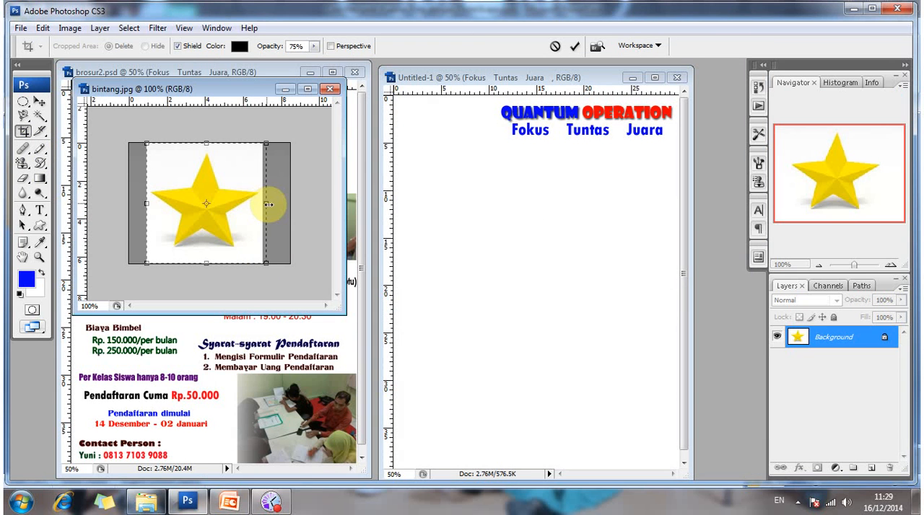
double_click(186, 168)
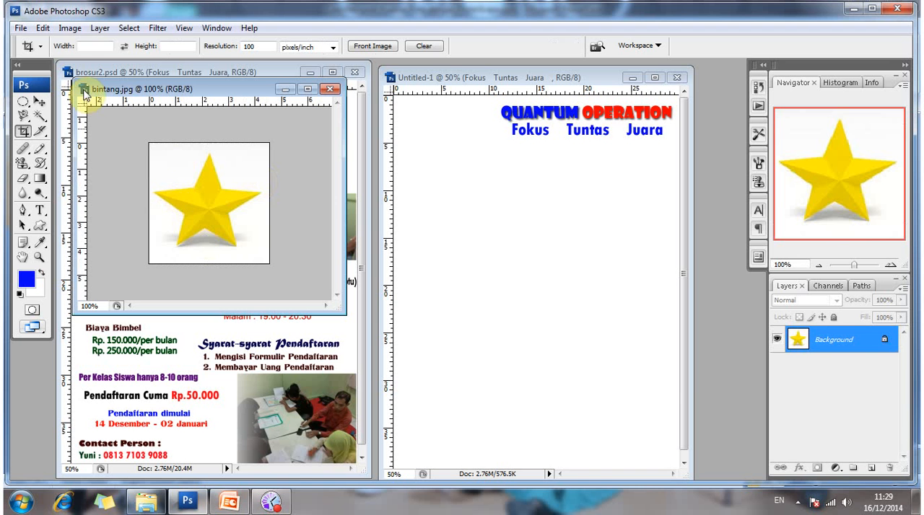
Check the pixel and document dimensions of the cropped star image without changing them.
left_click(70, 30)
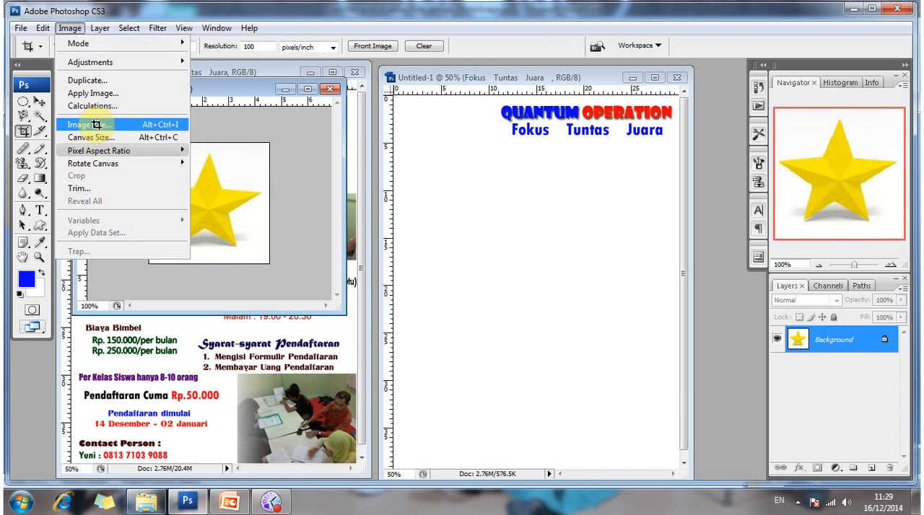
left_click(96, 125)
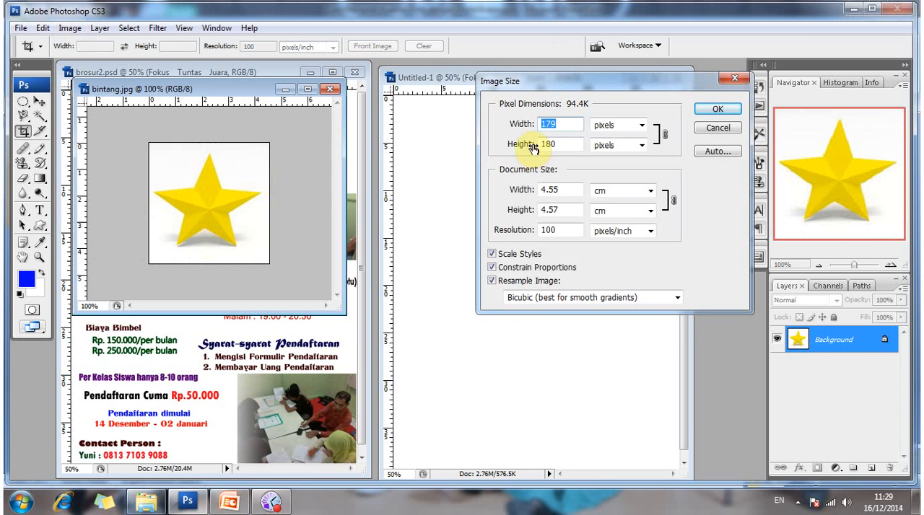
left_click(733, 79)
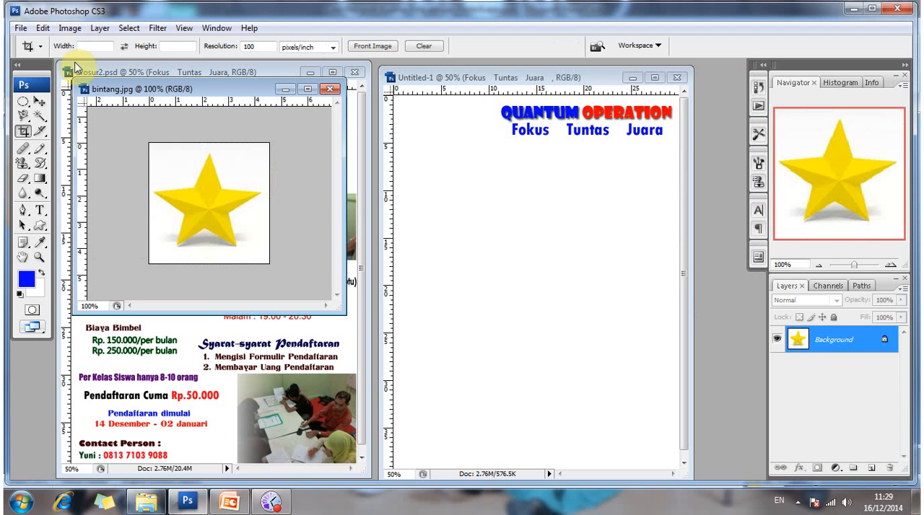
Begin a new document and set its size to 179 pixels wide and 180 pixels high.
left_click(21, 27)
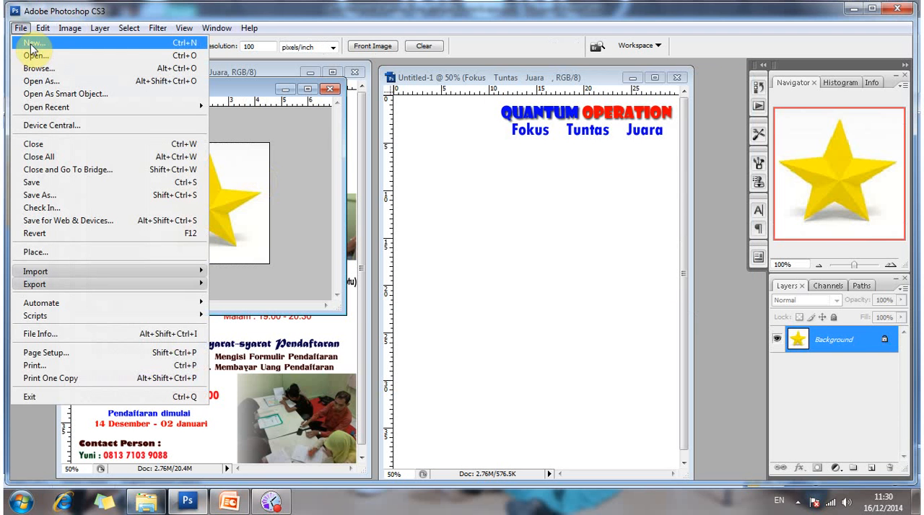
left_click(32, 47)
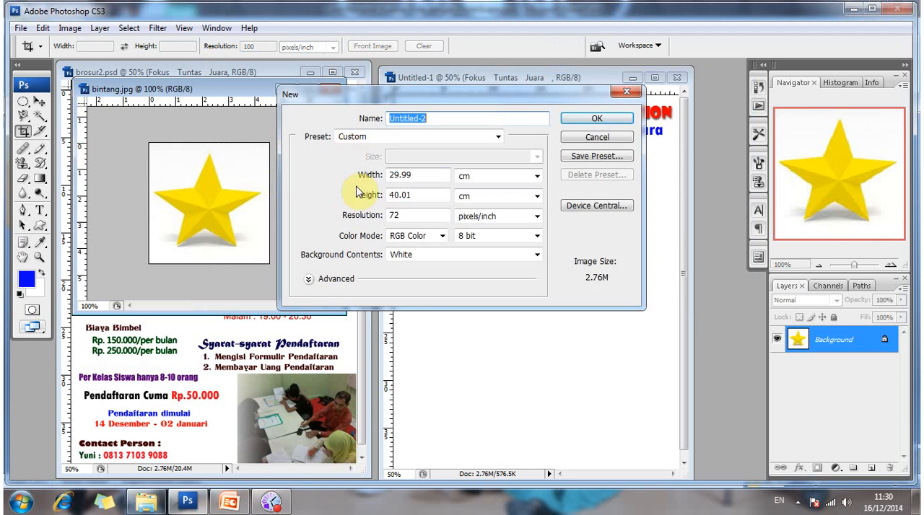
key("Tab")
type("1")
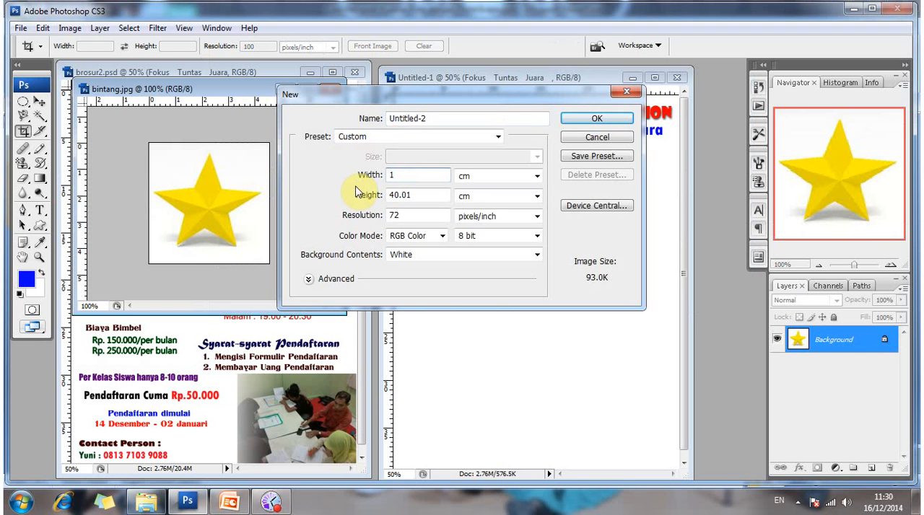
type("79")
left_click(377, 194)
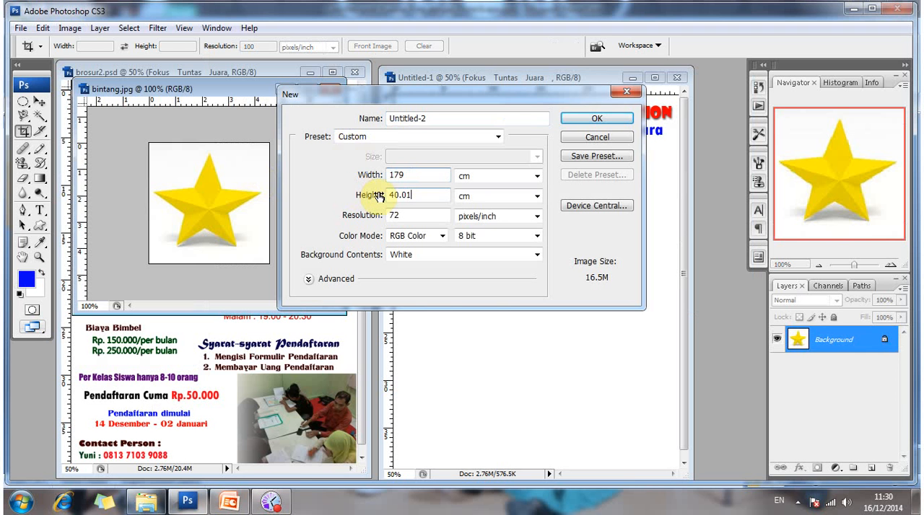
left_click(376, 195)
type("180")
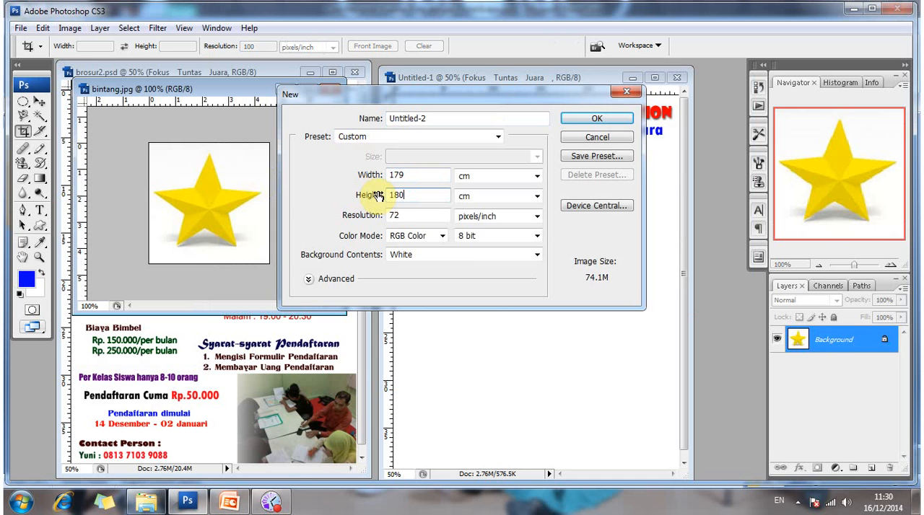
left_click(524, 177)
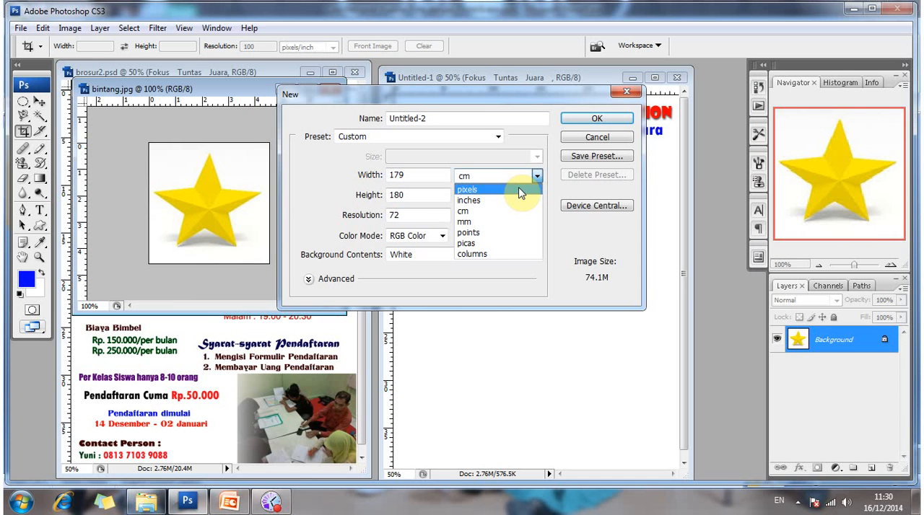
left_click(518, 189)
left_click(371, 185)
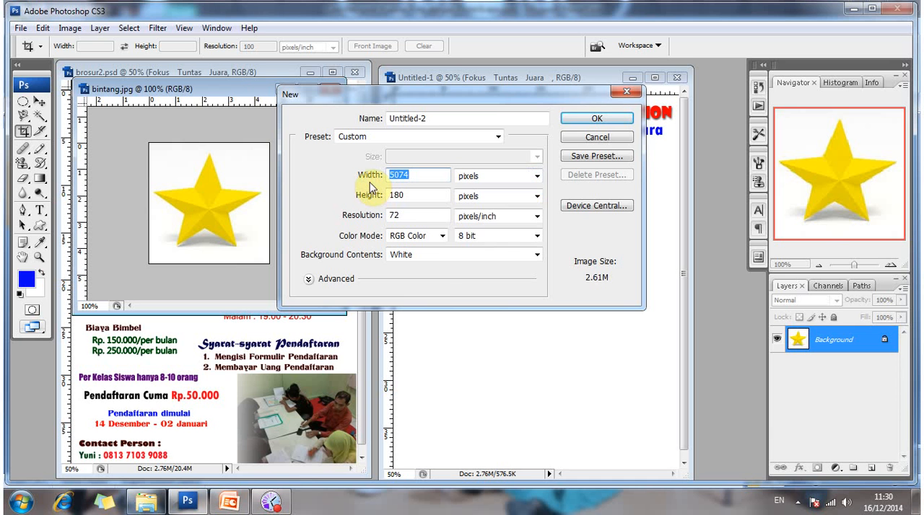
type("179")
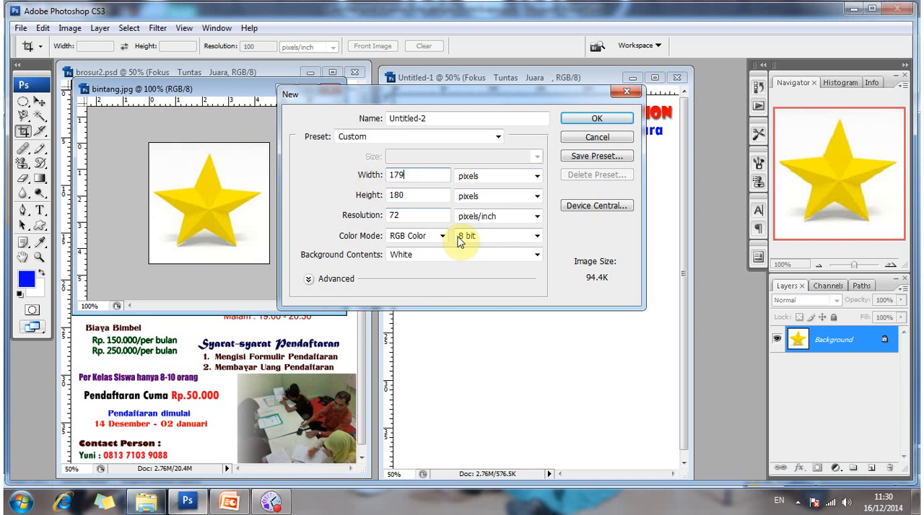
Choose transparent background contents for the new document and create it.
left_click(453, 261)
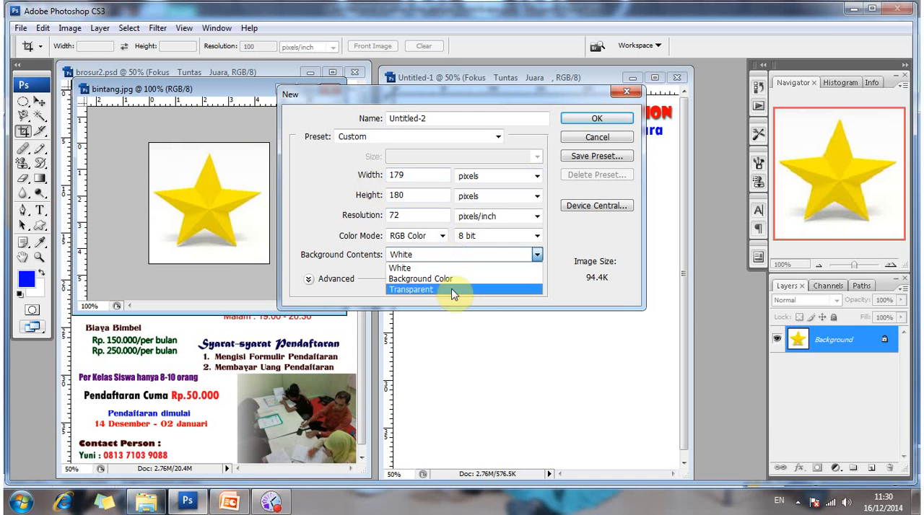
left_click(453, 290)
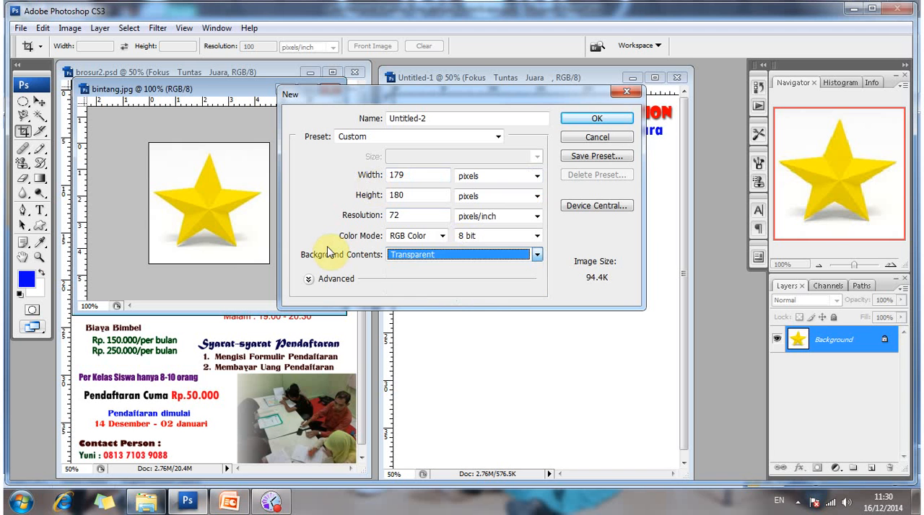
left_click(580, 121)
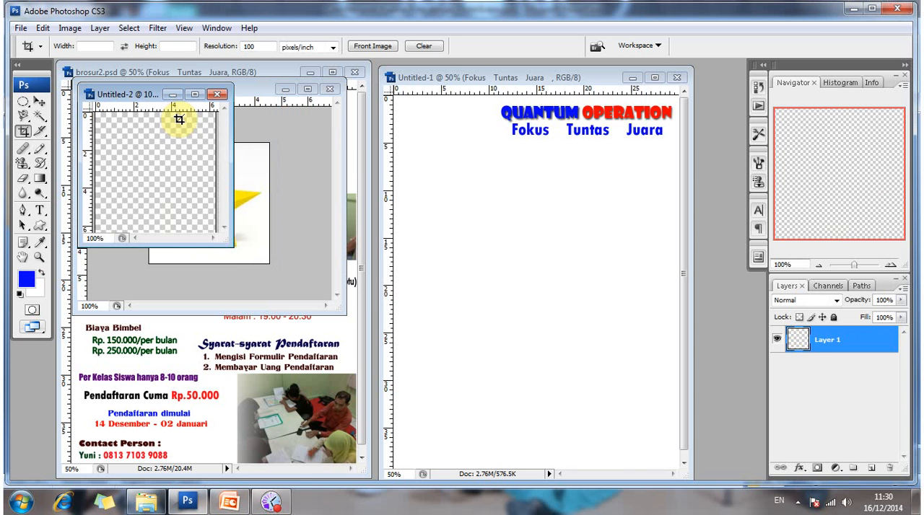
Place the slightly enlarged blank document window beside bintang.jpg and copy the star image into it, filling the canvas.
left_click_drag(138, 104, 364, 104)
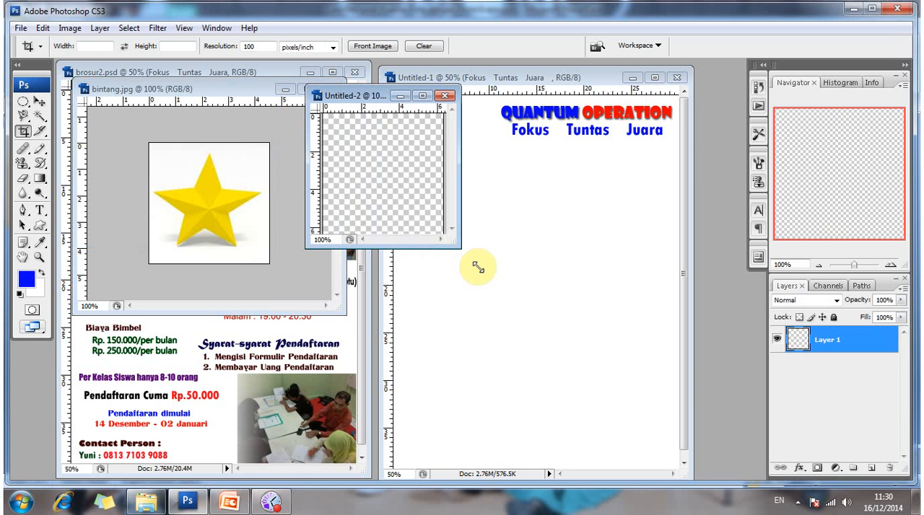
left_click_drag(478, 268, 485, 273)
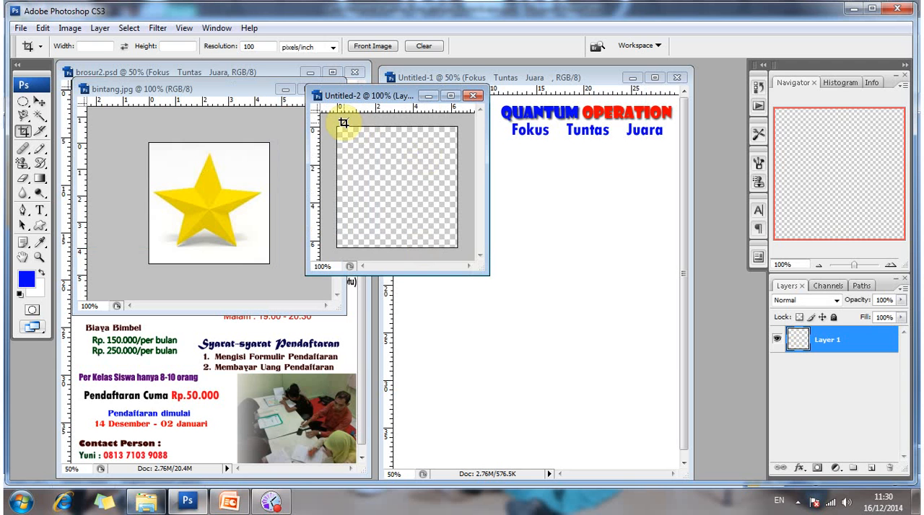
left_click(41, 103)
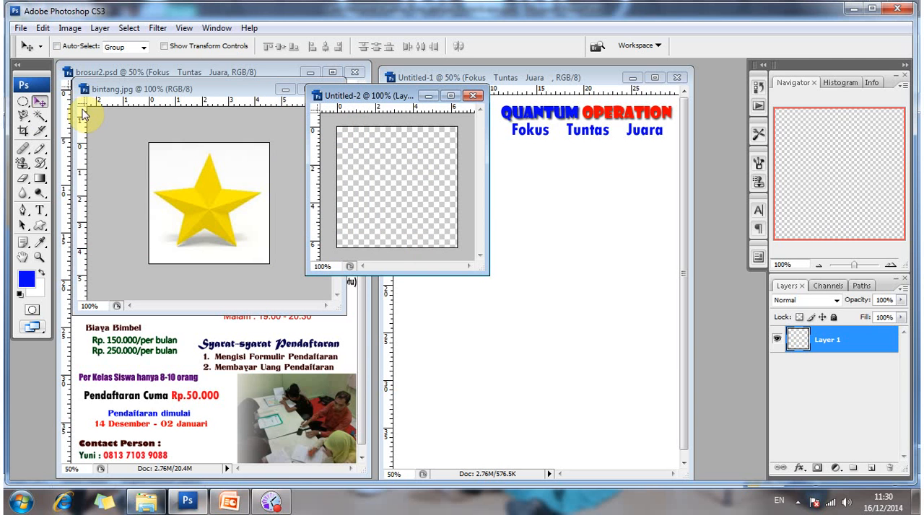
left_click(174, 167)
left_click_drag(173, 168, 359, 154)
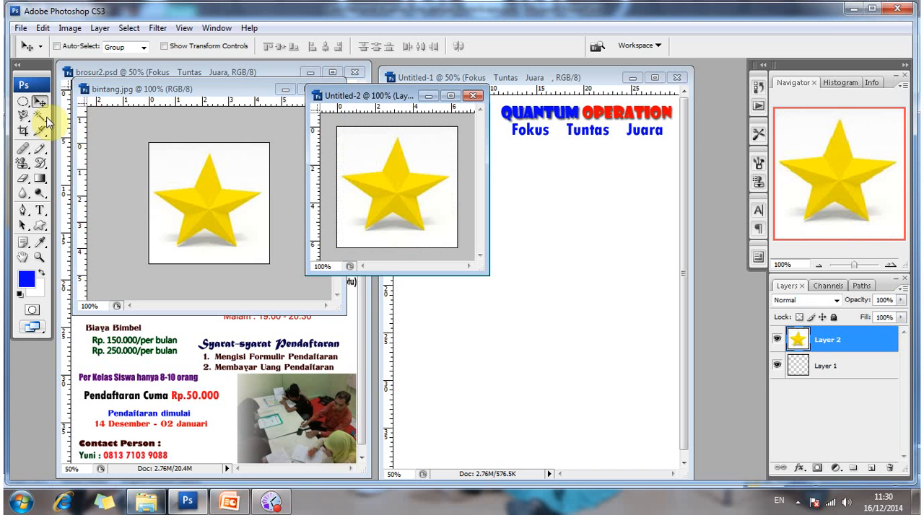
Delete the white background around the copied star using a Magic Wand selection, and deselect.
left_click_drag(44, 119, 77, 129)
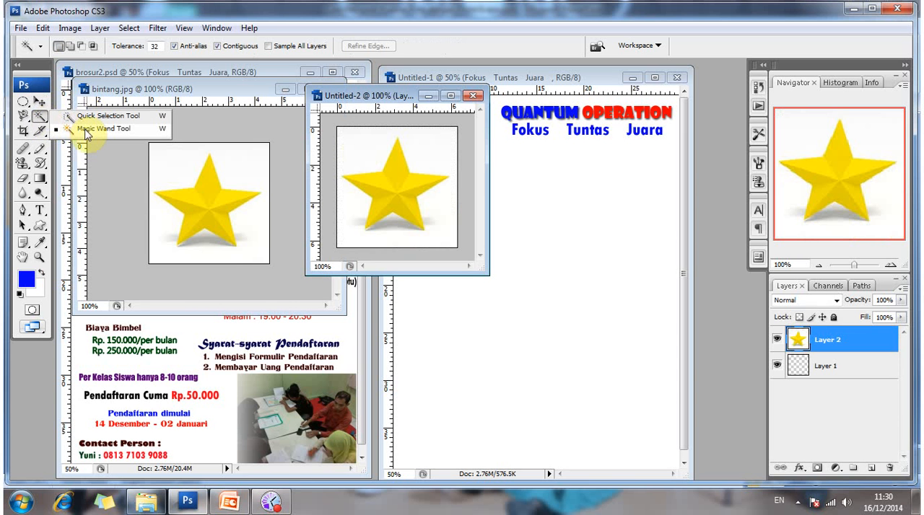
left_click(85, 130)
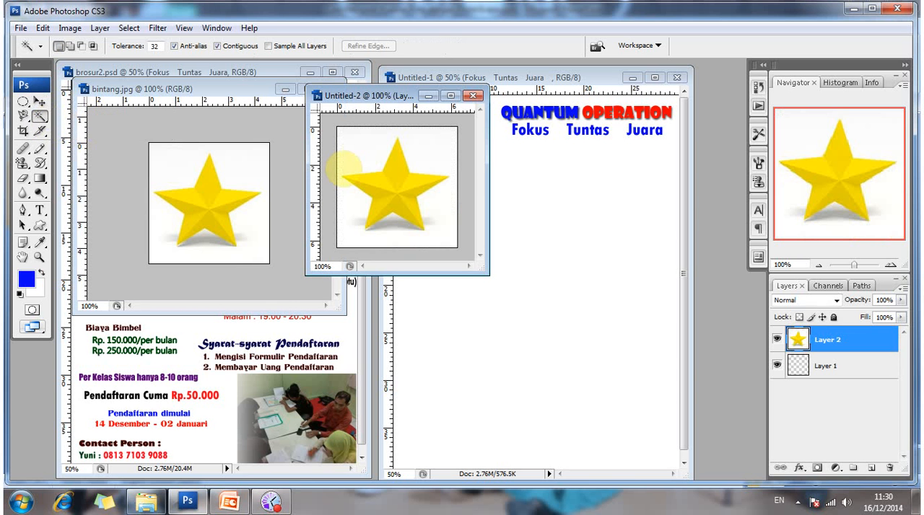
left_click(363, 153)
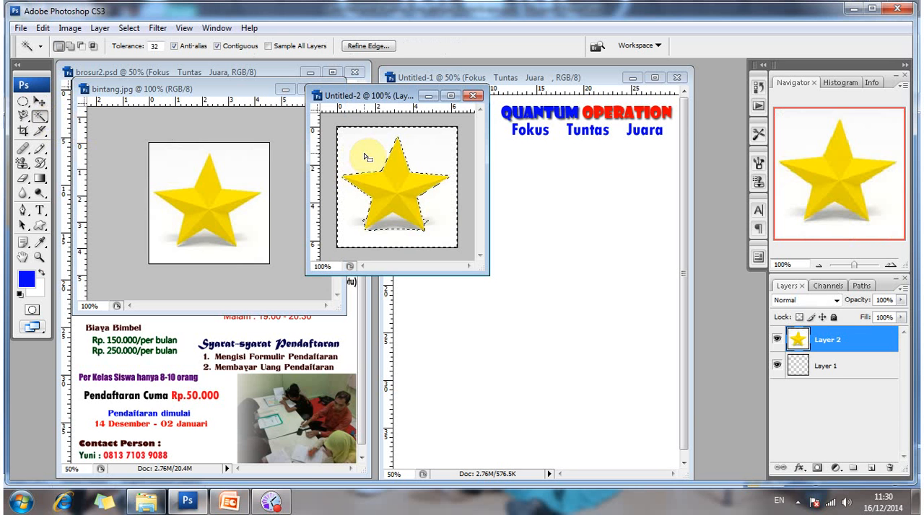
key("Delete")
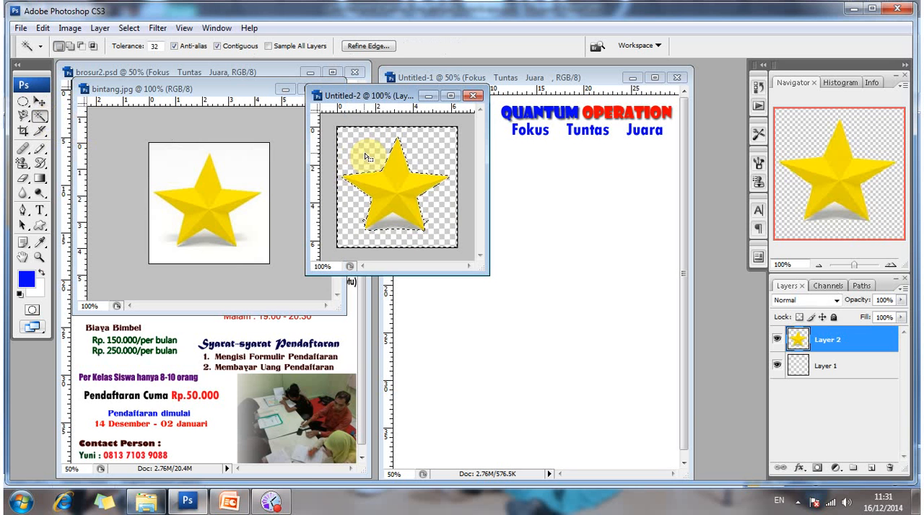
left_click(395, 194)
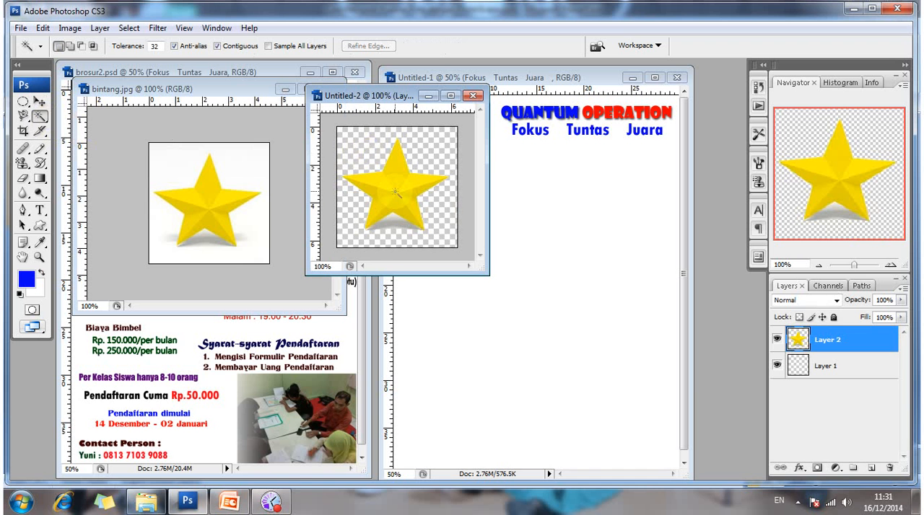
Copy the cut-out star into the brochure document, just below the Fokus Tuntas Juara line.
left_click(40, 101)
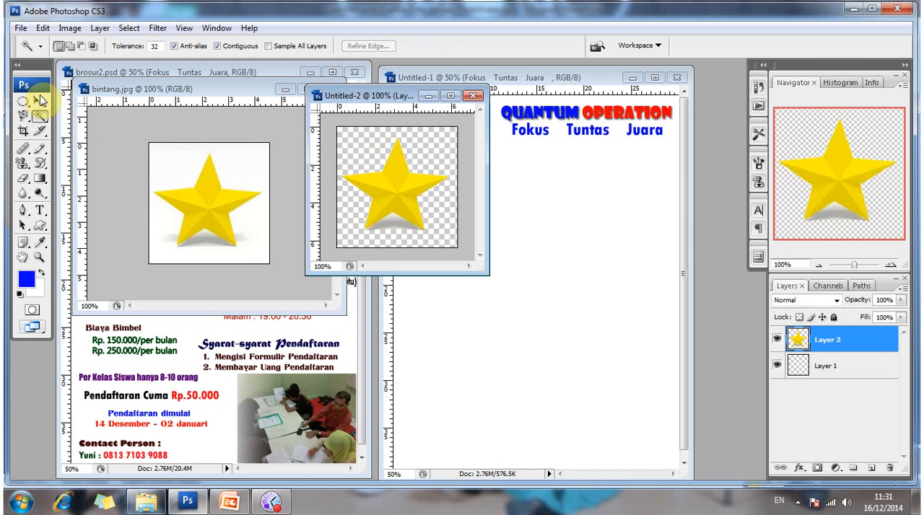
left_click(39, 105)
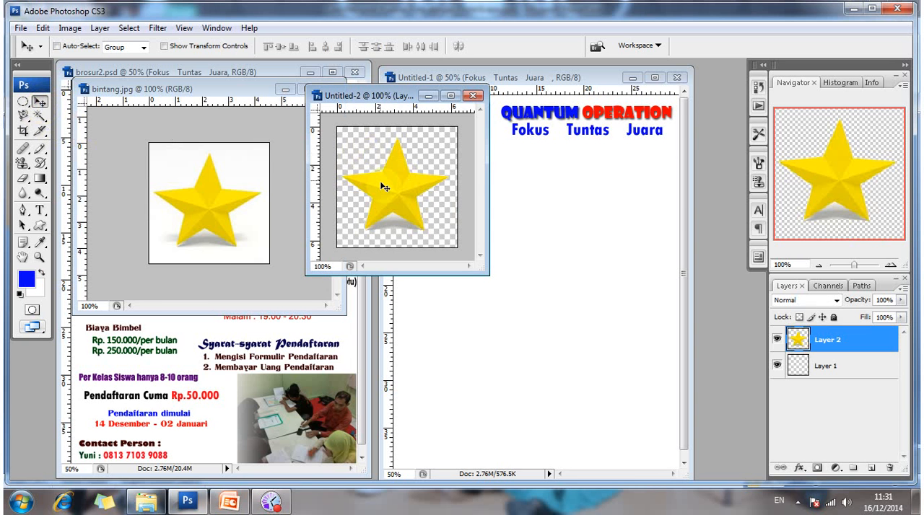
left_click_drag(387, 187, 542, 171)
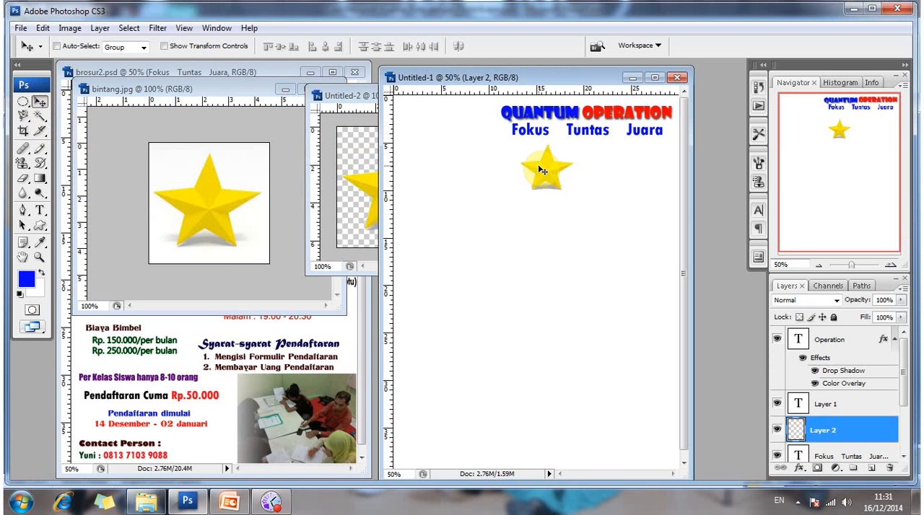
Scale the star in the brochure proportionally to about 47.5% and move it between Fokus and Tuntas.
left_click(167, 46)
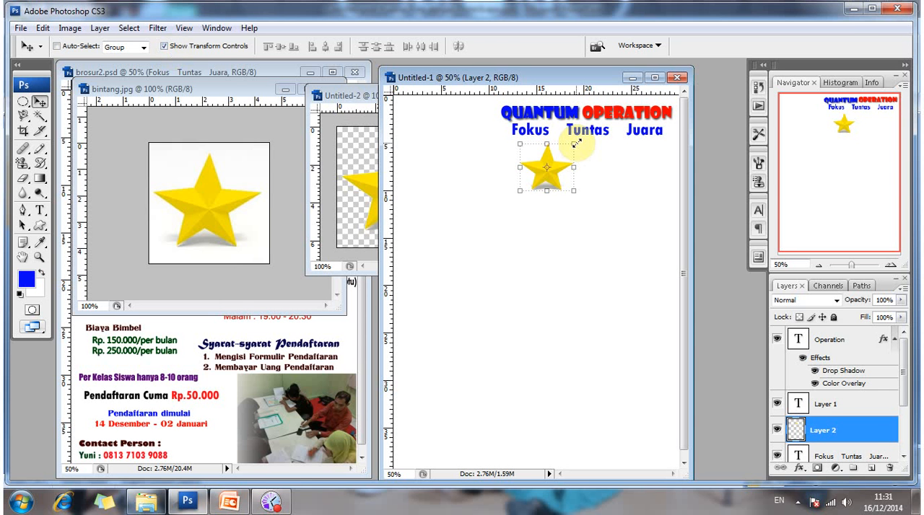
left_click_drag(575, 143, 543, 165)
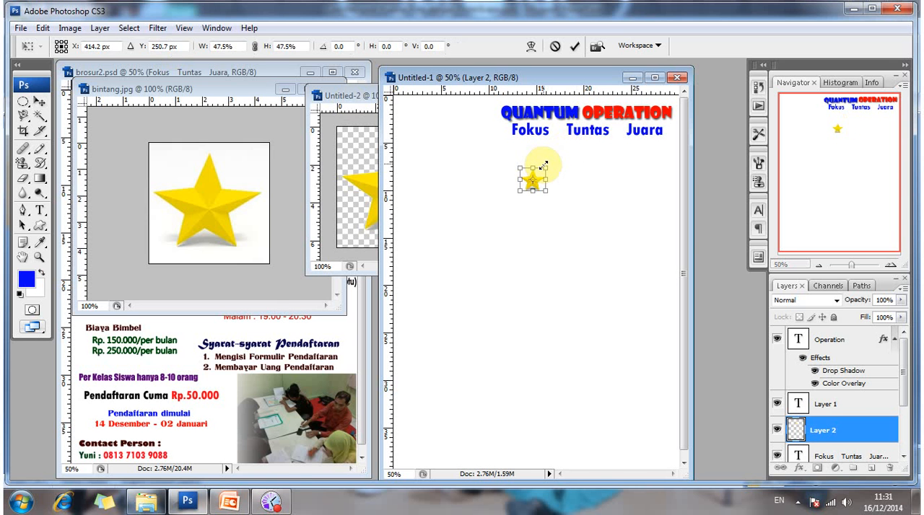
key("Return")
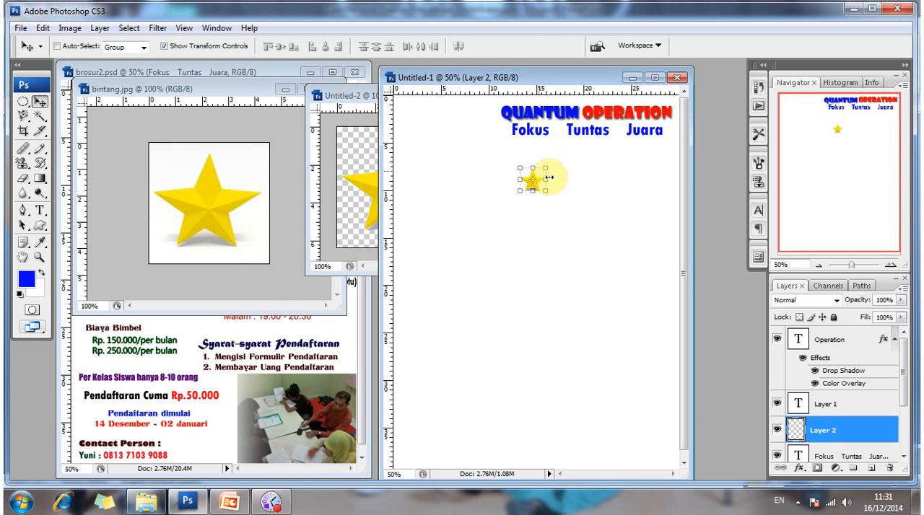
left_click(165, 46)
left_click_drag(509, 189, 554, 137)
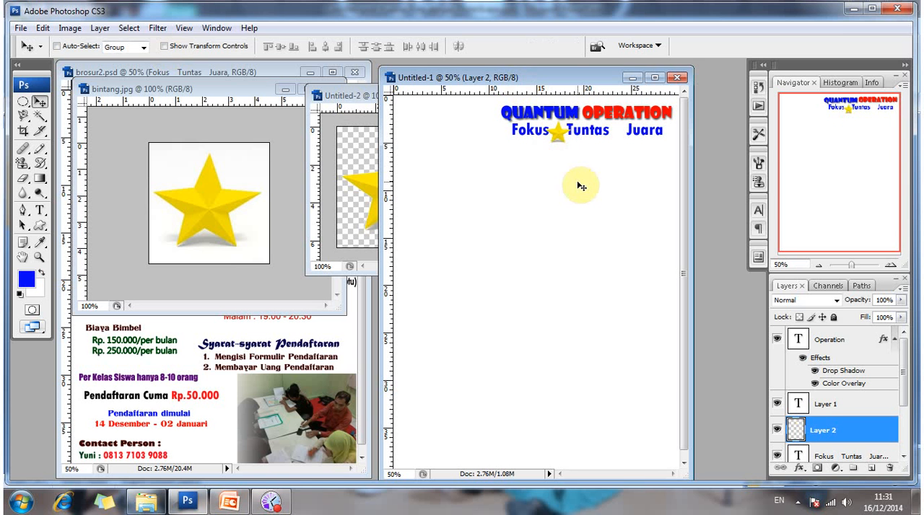
Shrink the star between Fokus and Tuntas proportionally to about 75.9% and hide the transform controls.
left_click(171, 46)
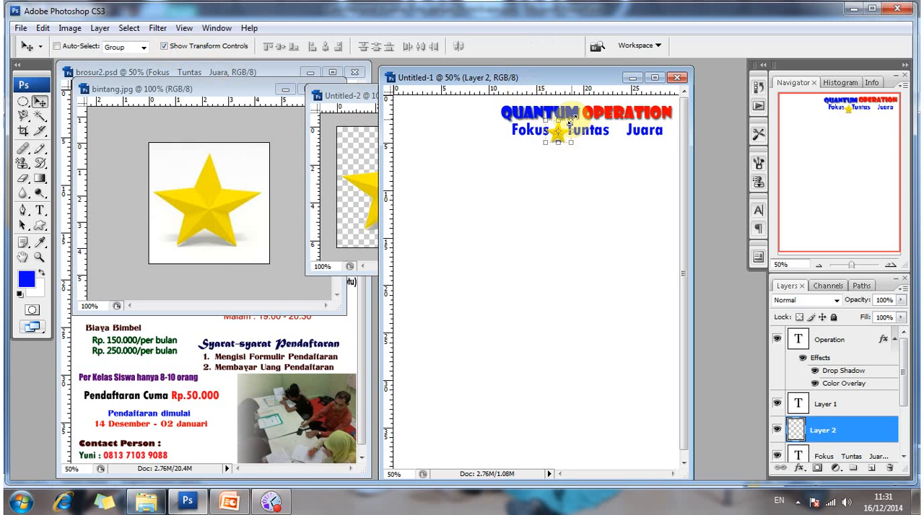
left_click(570, 122)
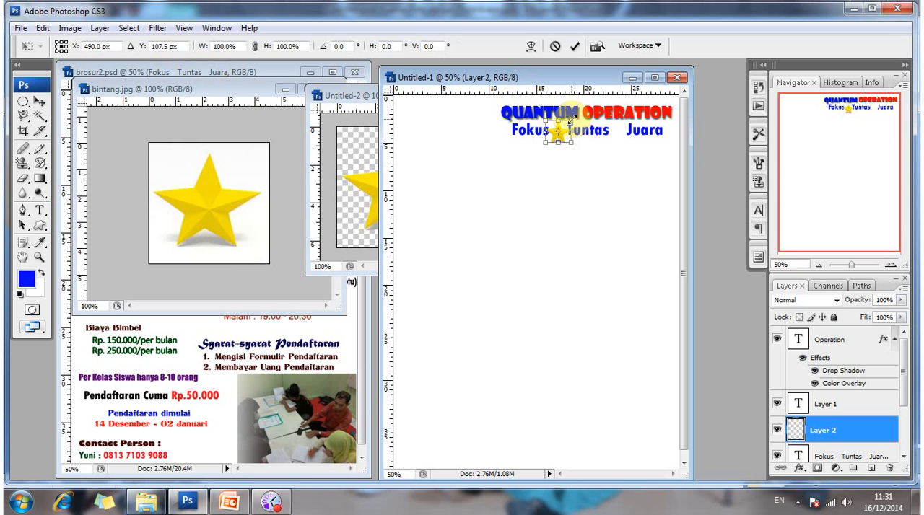
left_click_drag(569, 121, 563, 125)
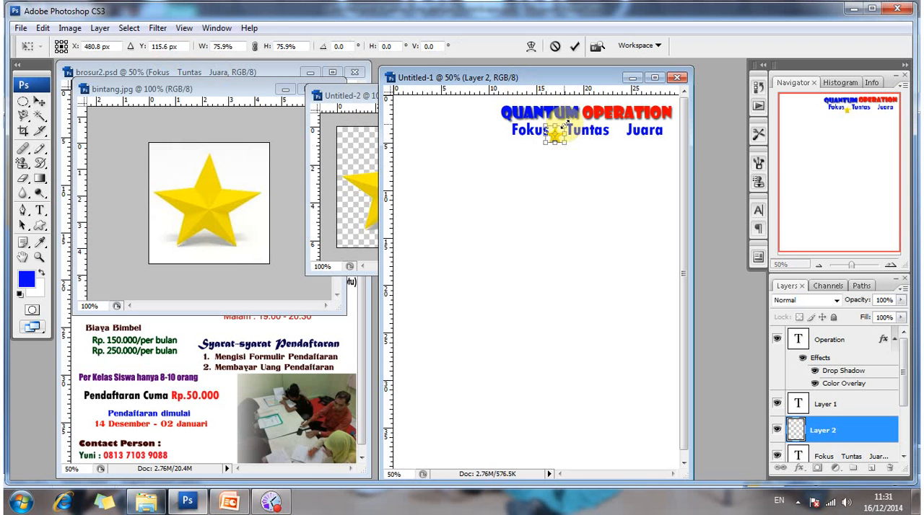
key("Return")
left_click(260, 45)
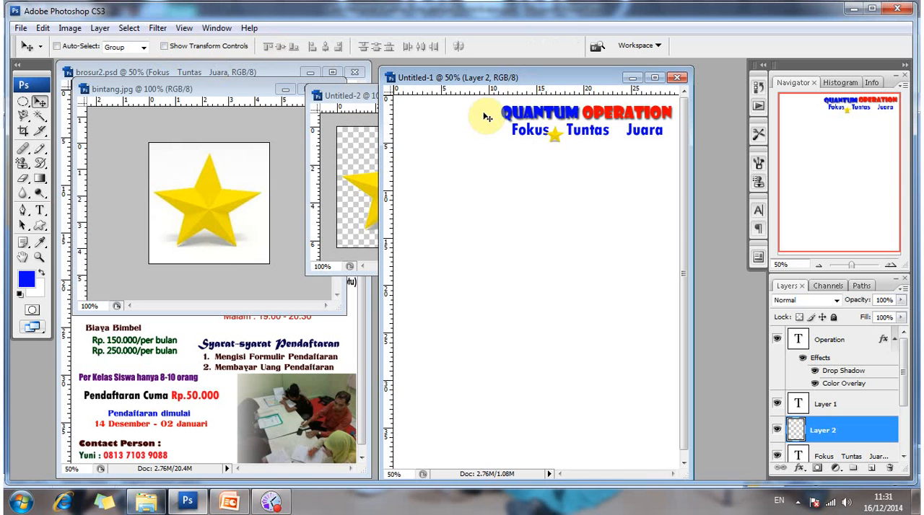
Nudge the small star until it sits centred in the gap between Fokus and Tuntas, level with the text.
left_click_drag(553, 138, 554, 135)
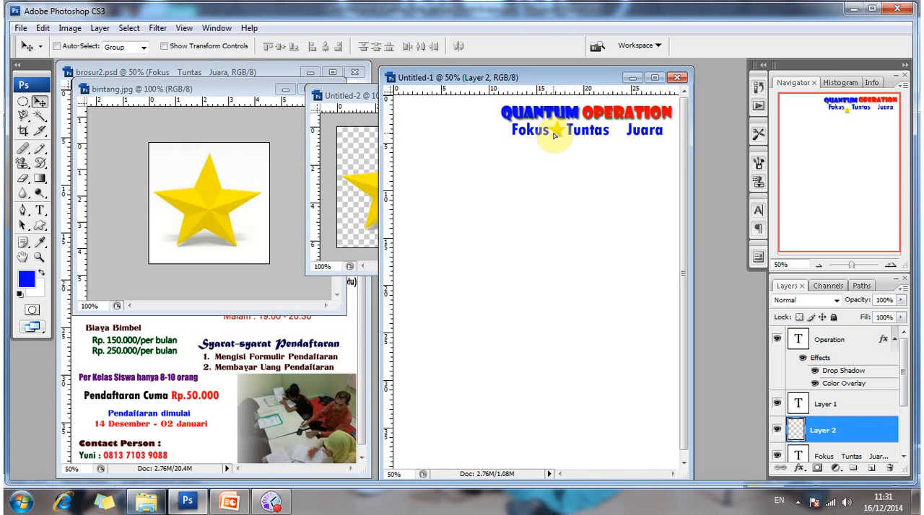
key("Right")
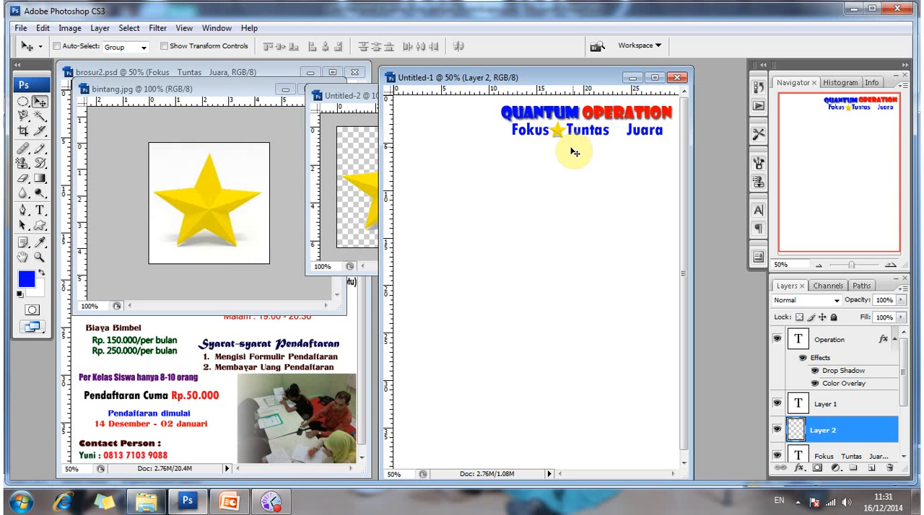
key("Left")
key("Up")
key("Right")
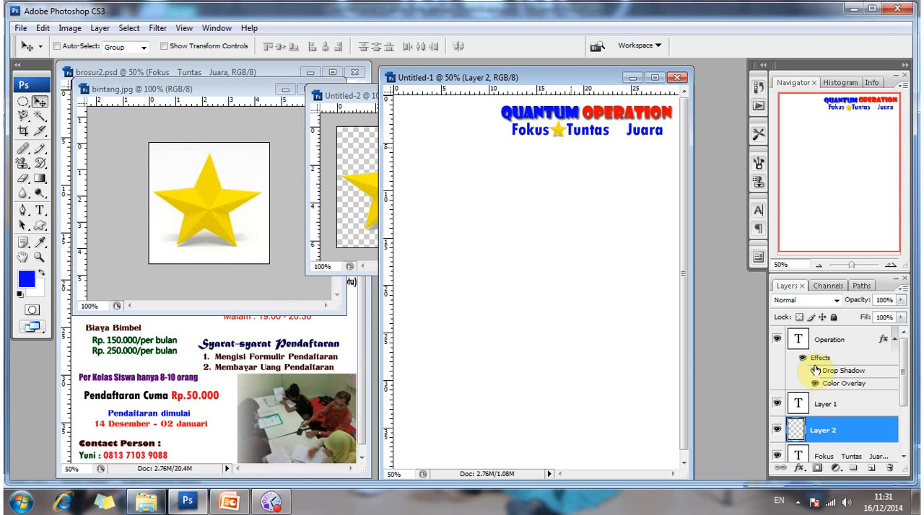
right_click(557, 135)
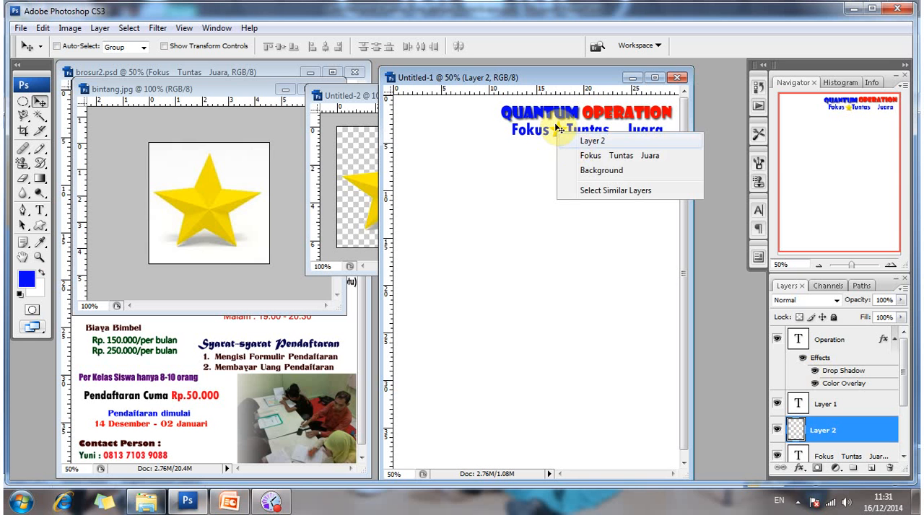
left_click(561, 134)
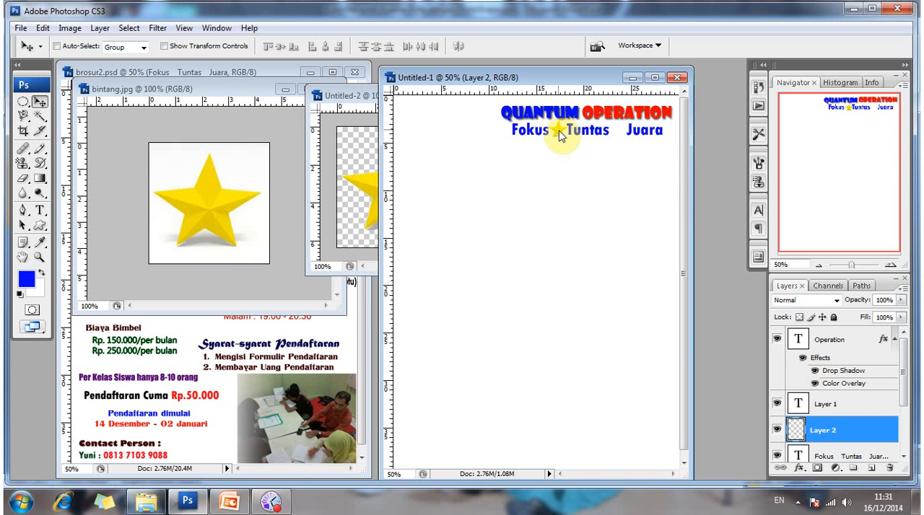
Give the star layer between Fokus and Tuntas a default drop shadow and a black outer glow.
right_click(561, 134)
left_click(586, 141)
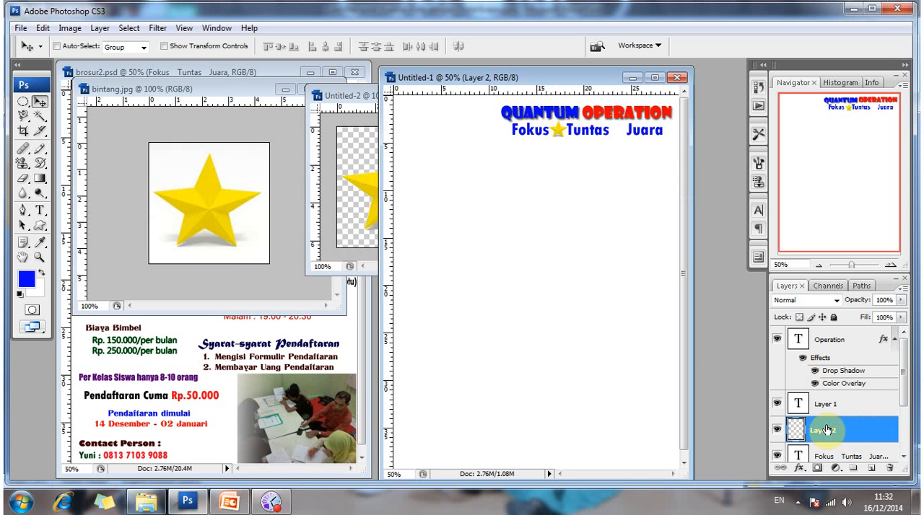
right_click(835, 435)
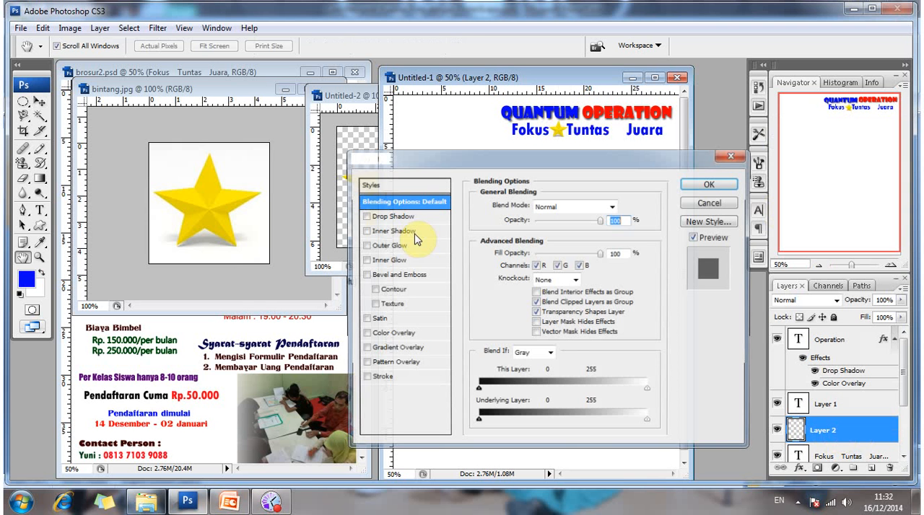
left_click(406, 218)
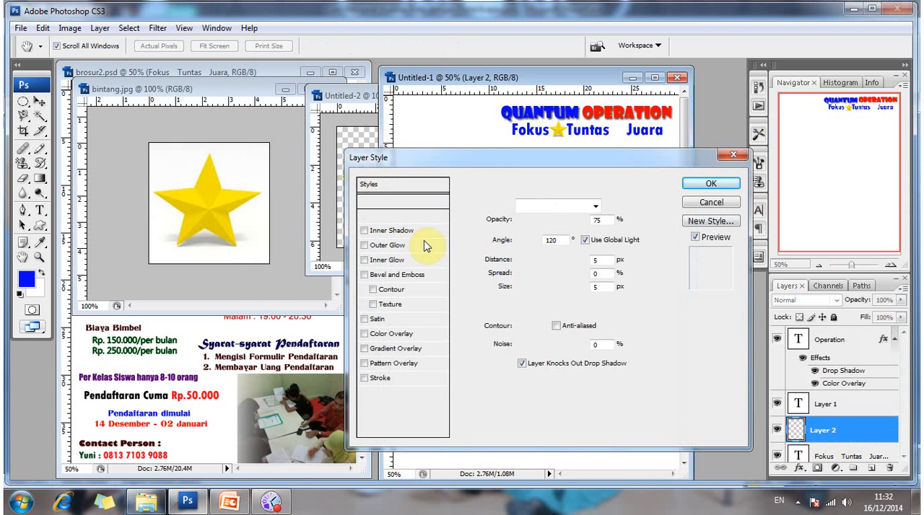
left_click(410, 246)
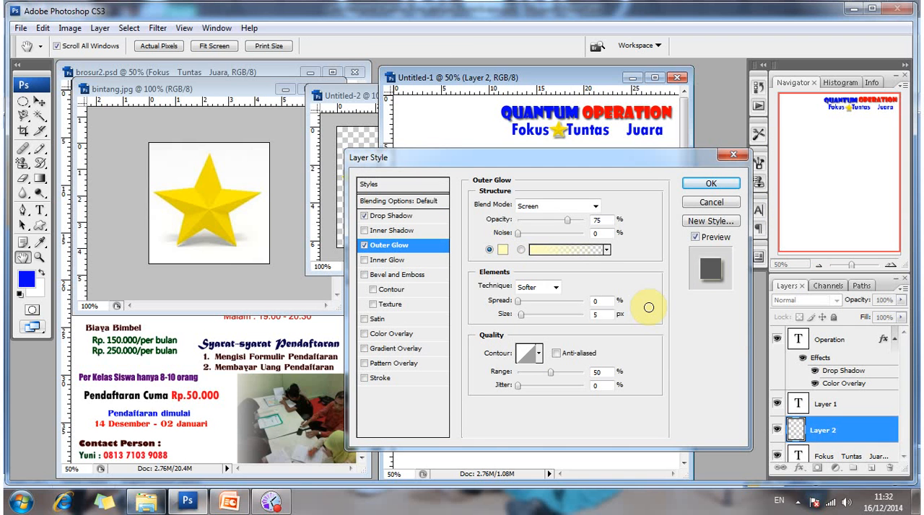
left_click(623, 329)
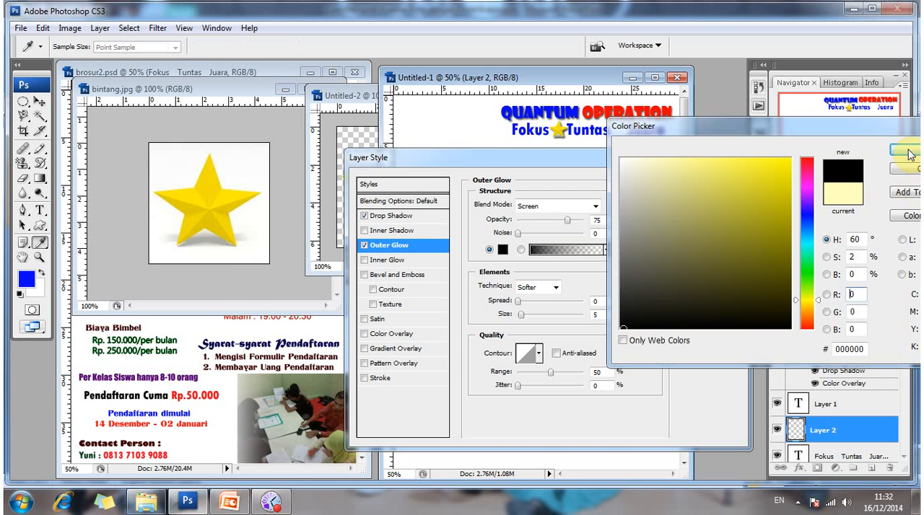
key("Return")
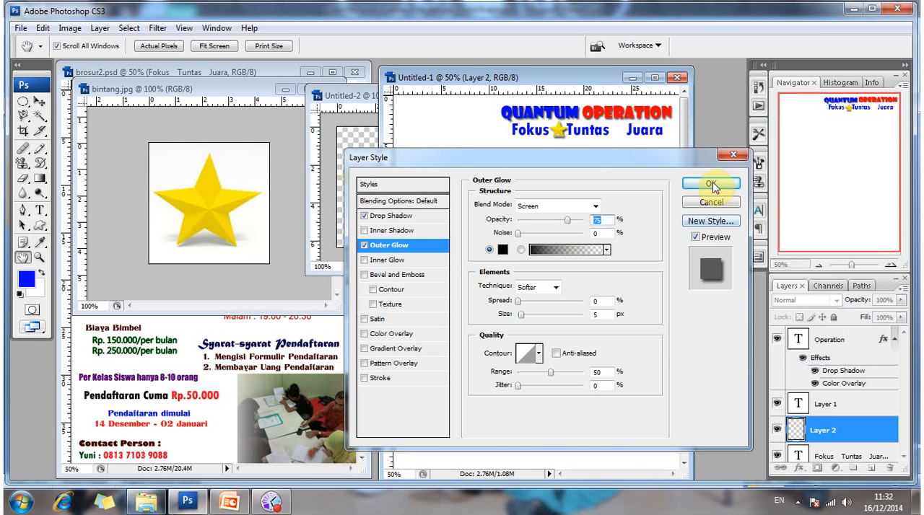
left_click(712, 181)
key("v")
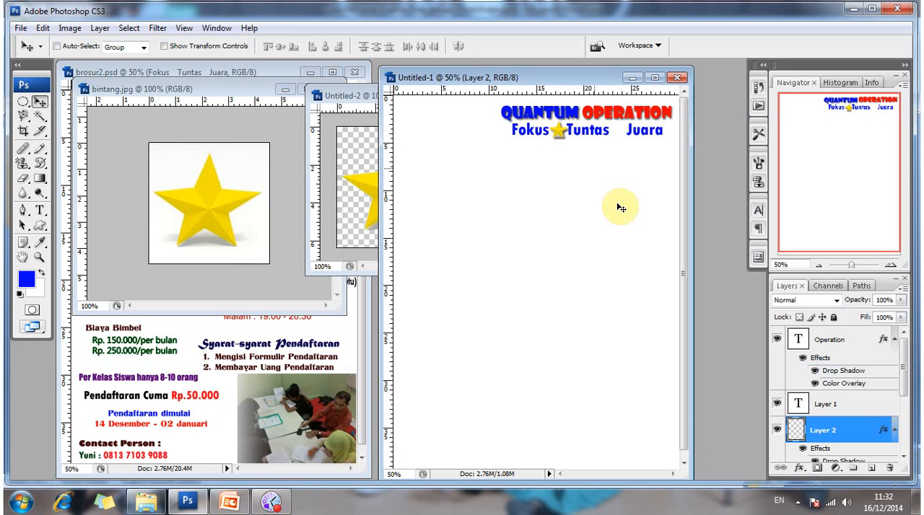
Nudge the star slightly left toward Fokus and place a duplicate of it in the gap between Tuntas and Juara.
key("Left")
key("Left")
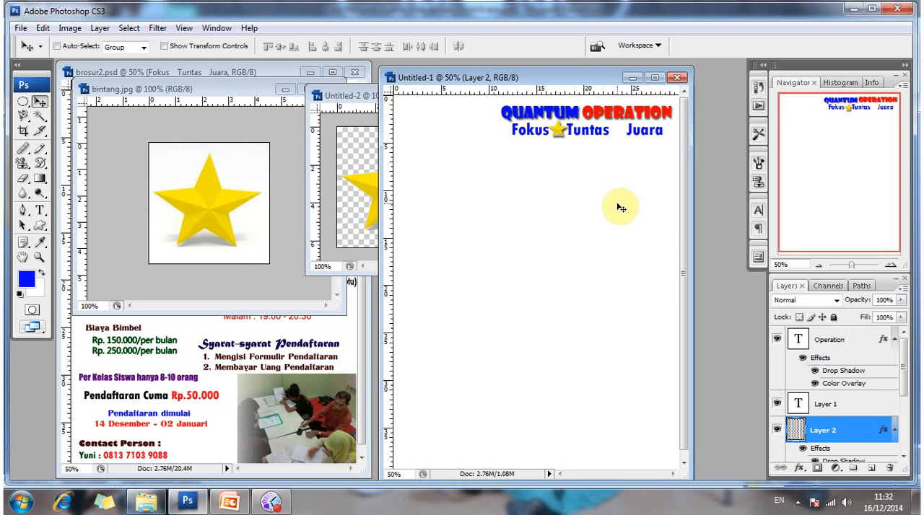
key("Left")
key("Left")
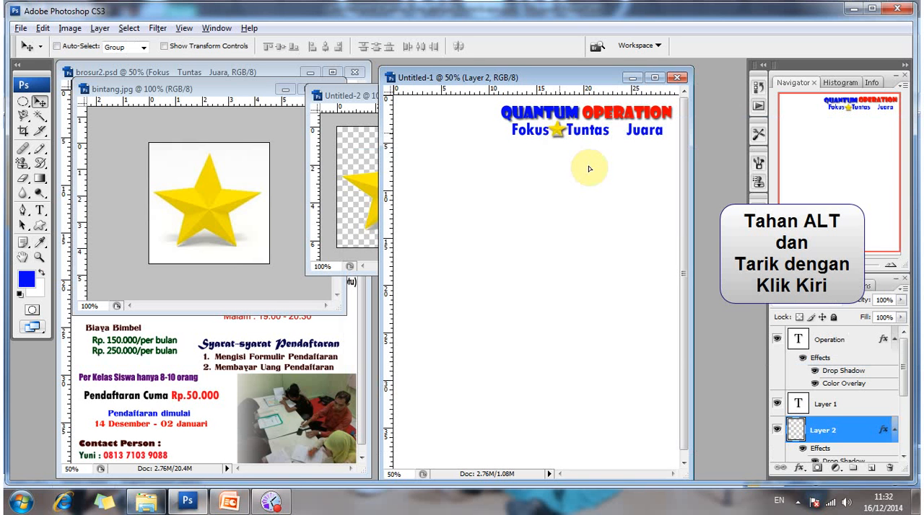
left_click_drag(589, 169, 590, 170)
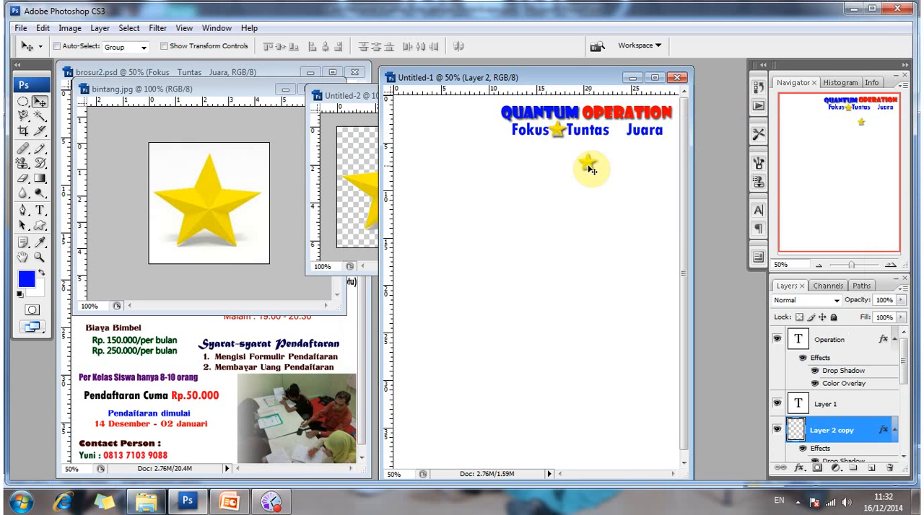
left_click_drag(622, 134, 622, 135)
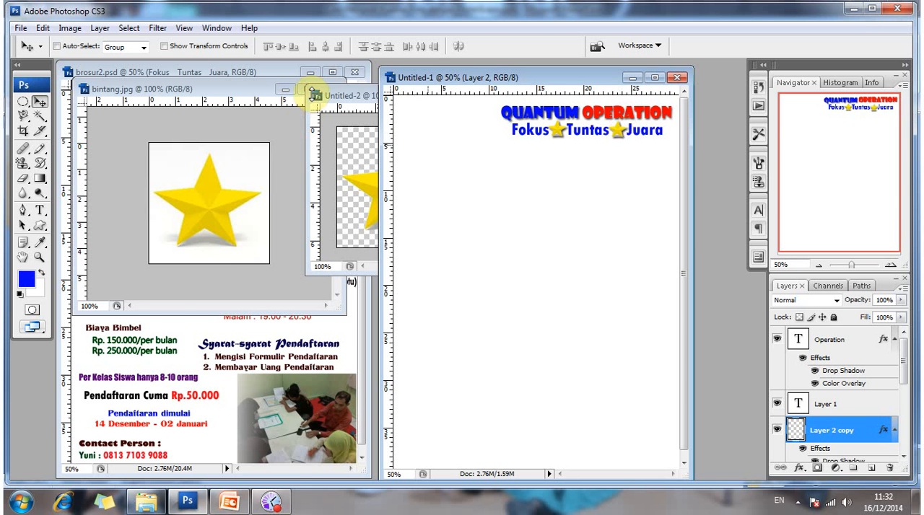
Close bintang.jpg and the cut-out star document Untitled-2 without saving changes.
left_click(311, 94)
left_click_drag(137, 90, 226, 241)
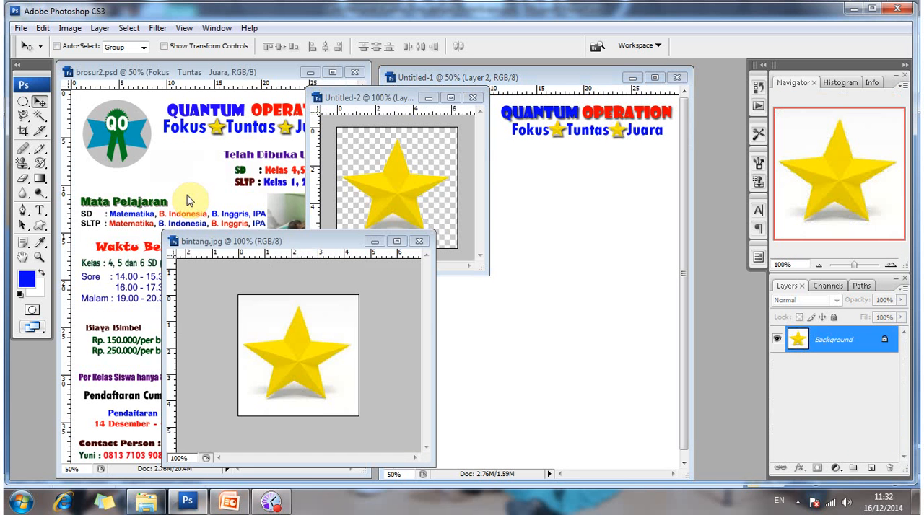
left_click_drag(311, 241, 314, 246)
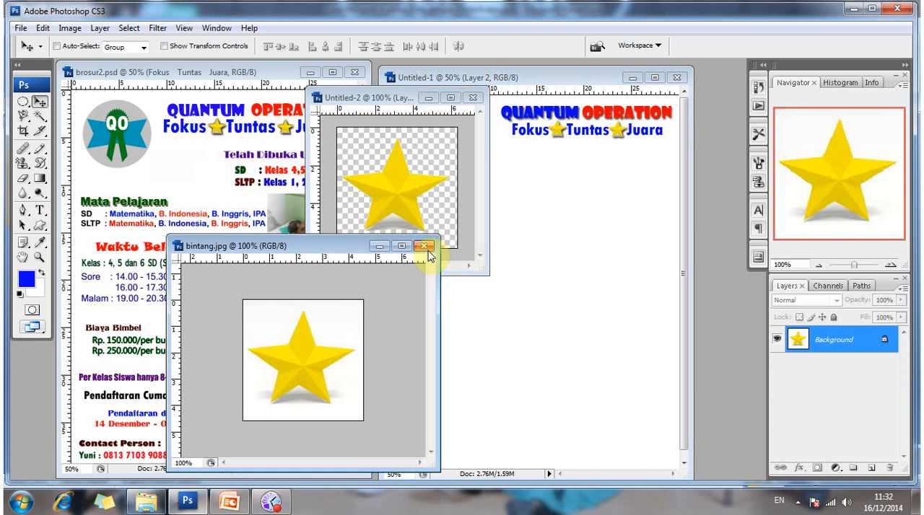
key("ctrl+w")
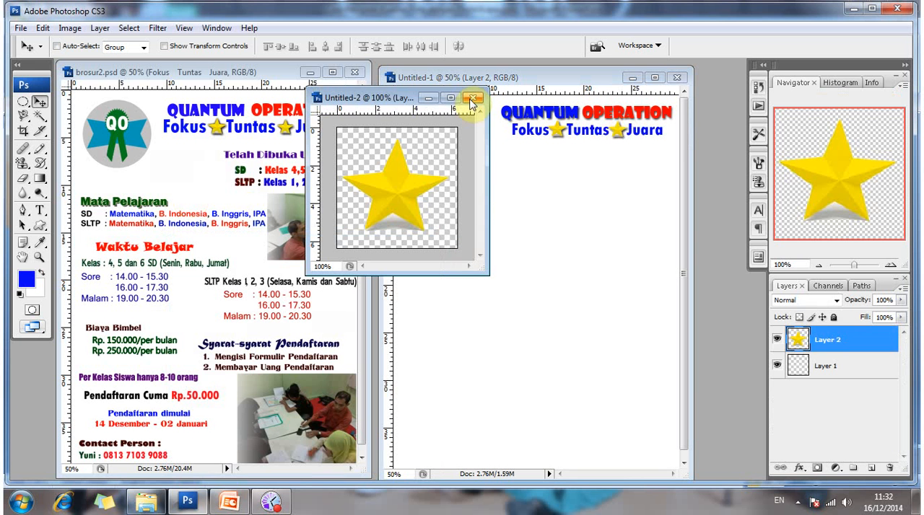
key("ctrl+w")
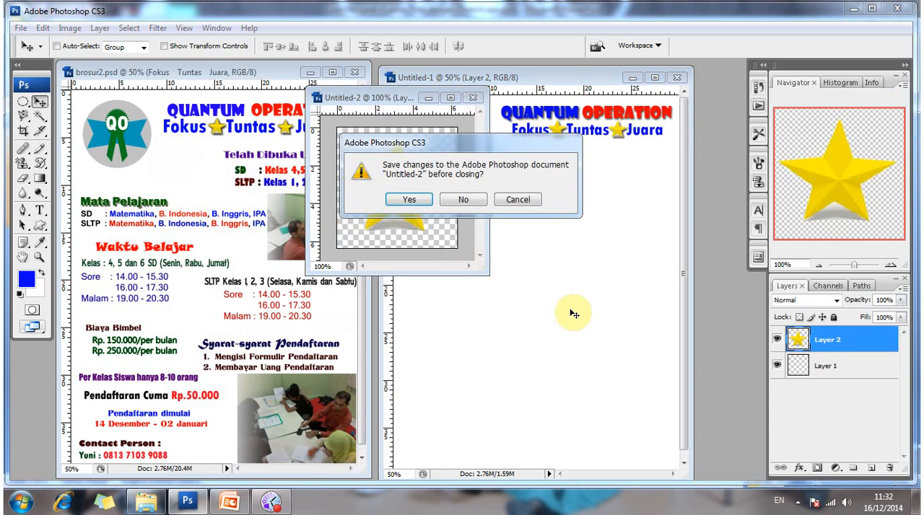
key("n")
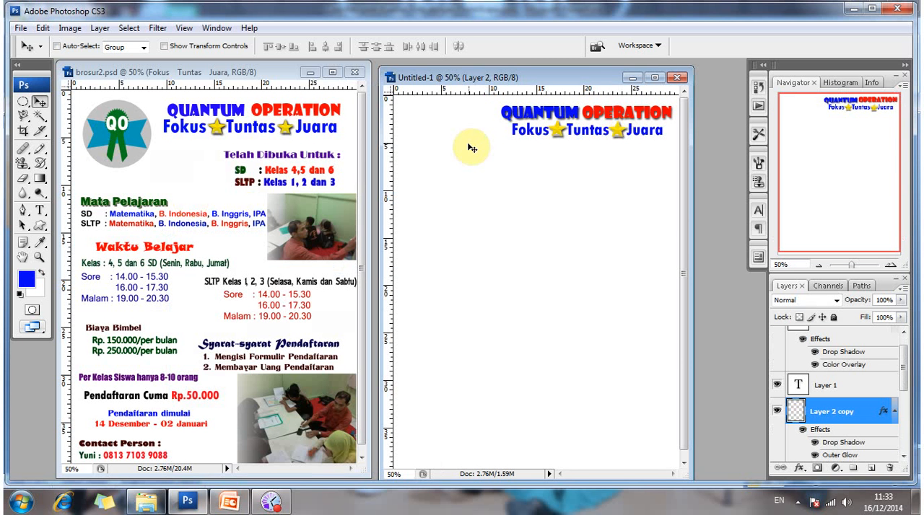
Open logo quantum.jpg with its window clear of the brochure heading, and bring up its Image Size settings.
left_click(24, 33)
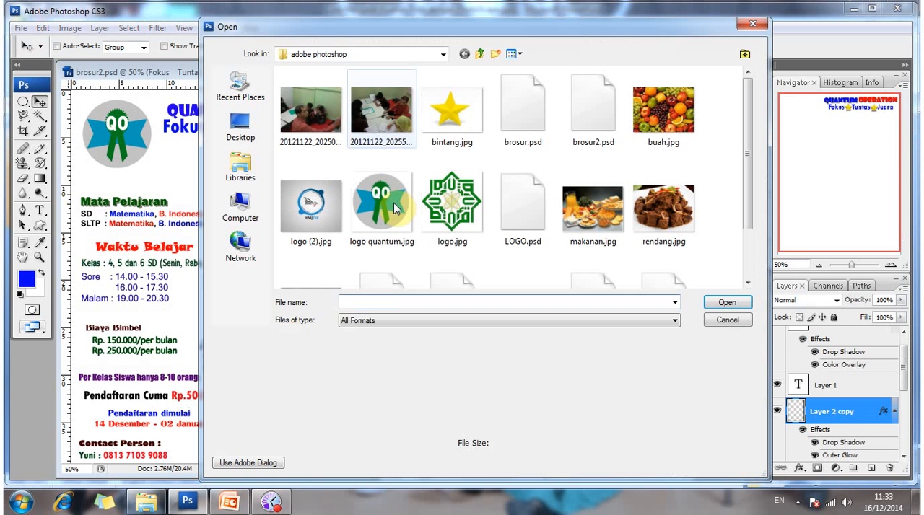
left_click(395, 208)
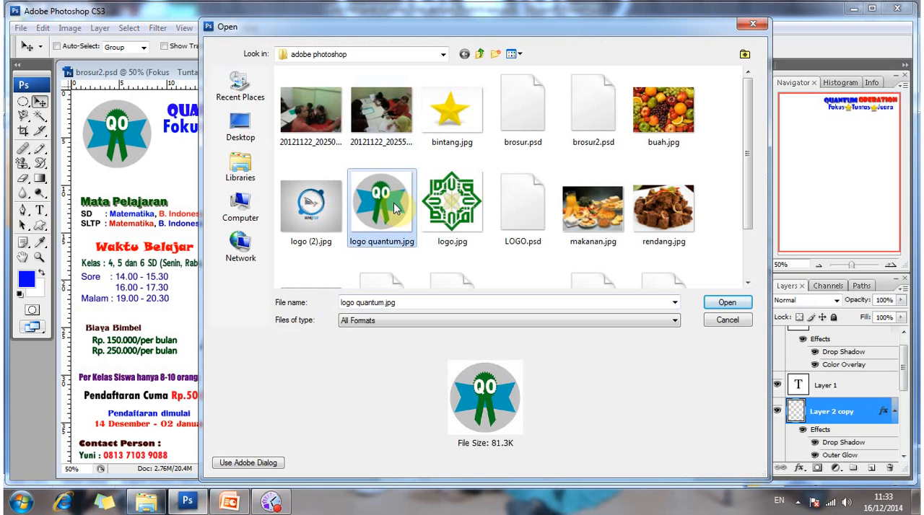
left_click(727, 303)
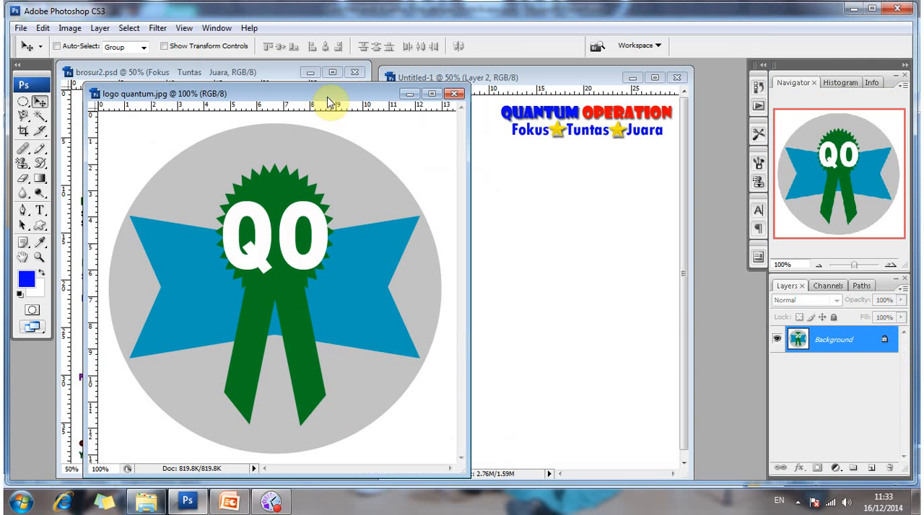
left_click_drag(354, 88, 394, 81)
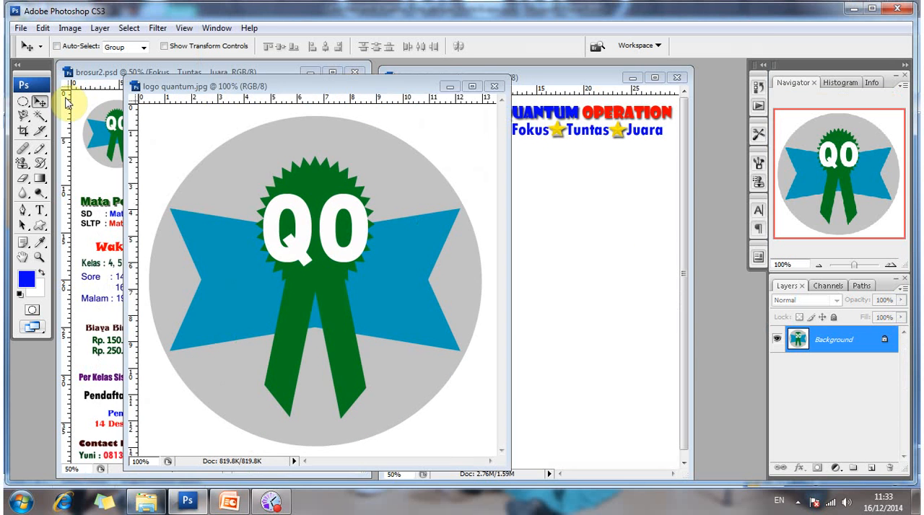
left_click_drag(209, 86, 175, 70)
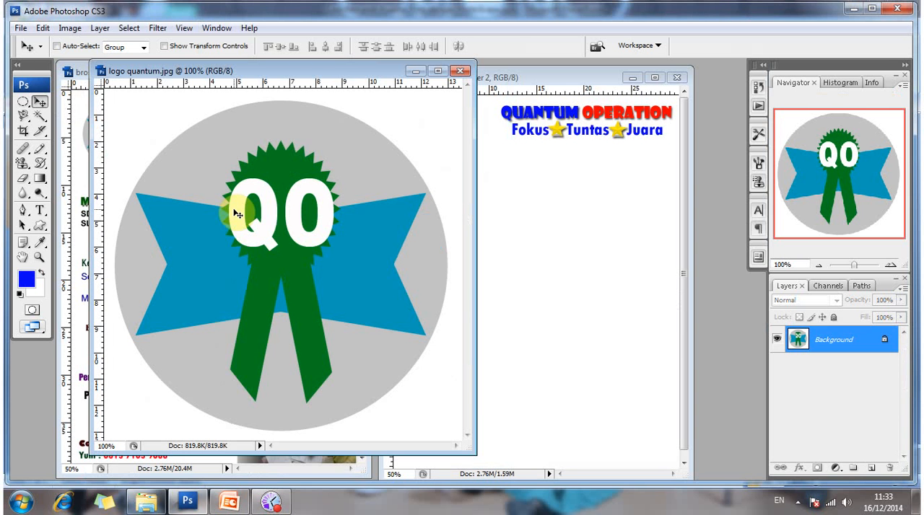
left_click(72, 28)
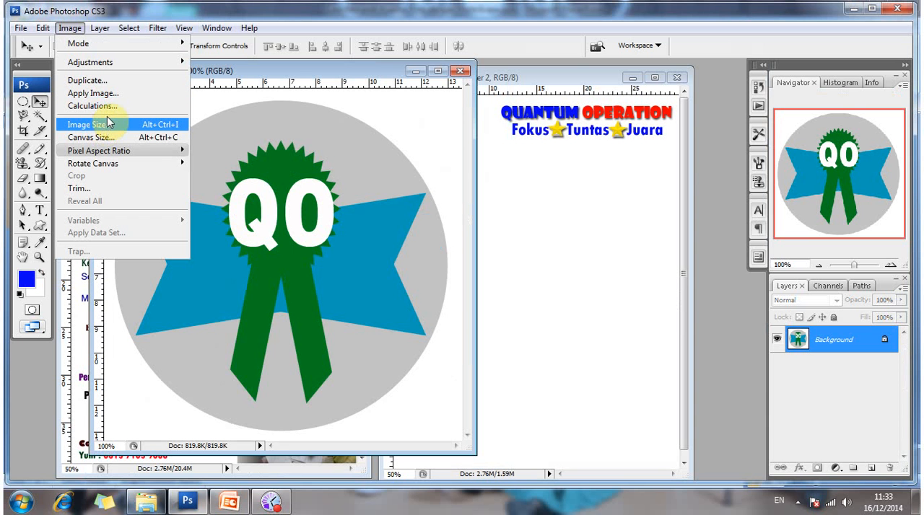
left_click(108, 124)
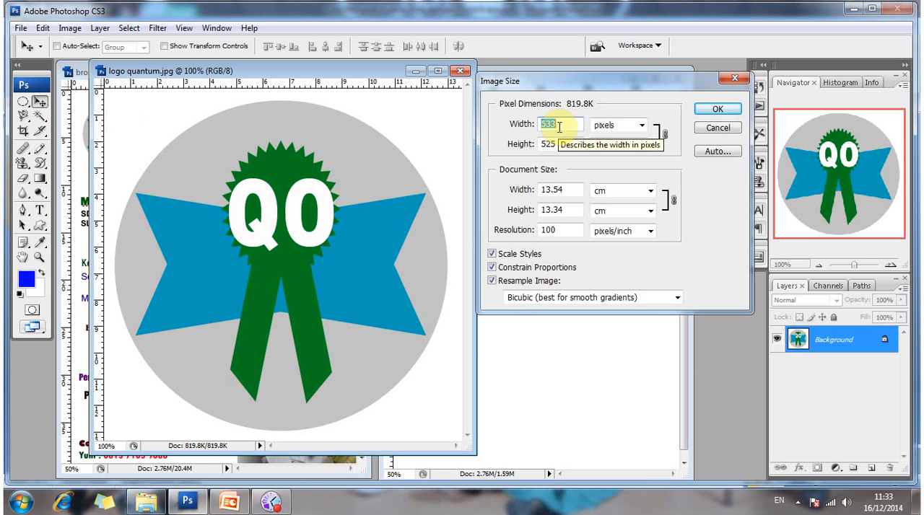
Try a logo width of 300 pixels with Constrain Proportions and Resample Image enabled.
type("3")
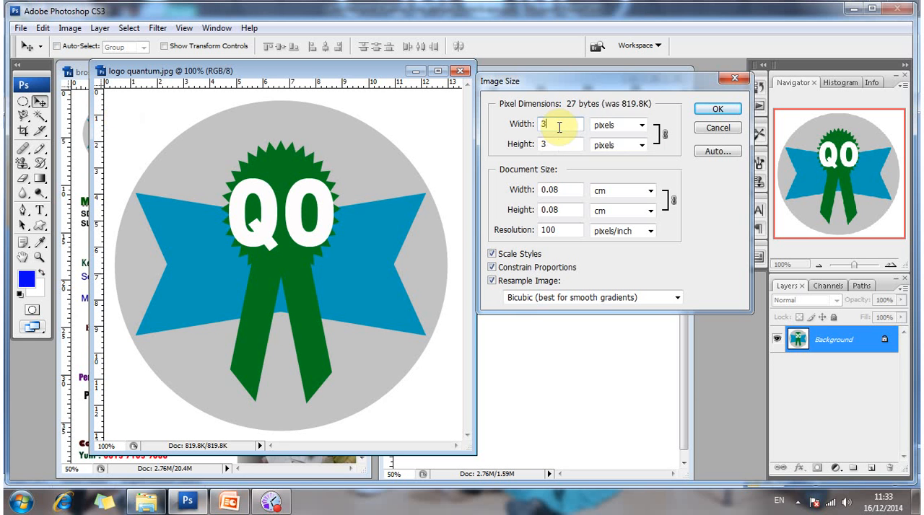
type("00")
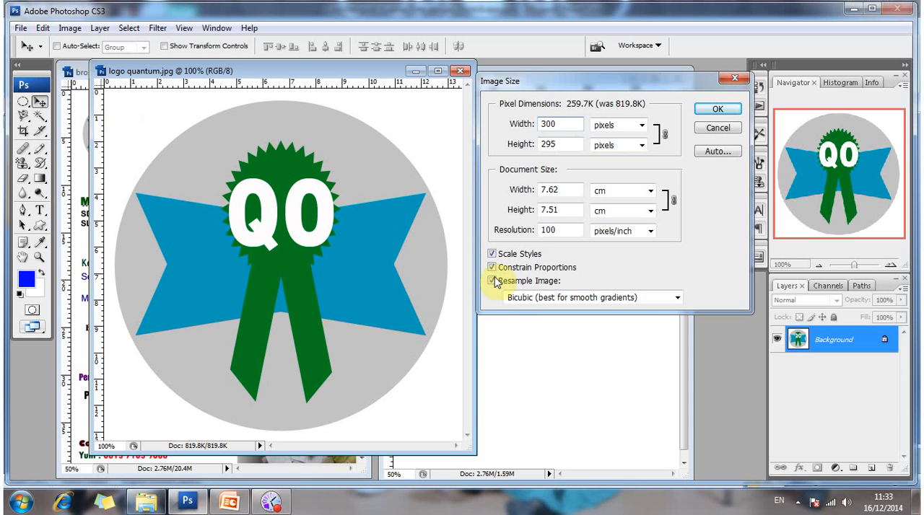
left_click(492, 268)
left_click(491, 281)
left_click(492, 281)
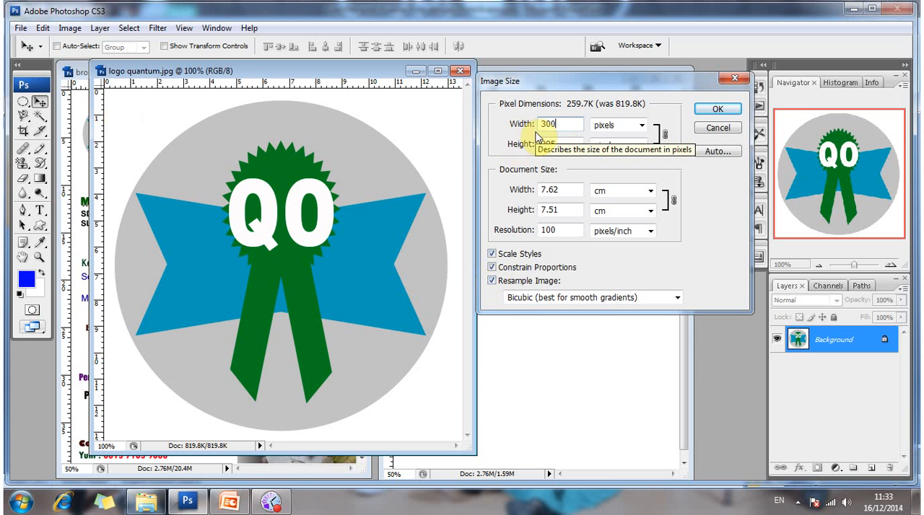
Change the logo's width to 350 pixels, keeping its proportions constrained.
key("BackSpace")
key("BackSpace")
key("BackSpace")
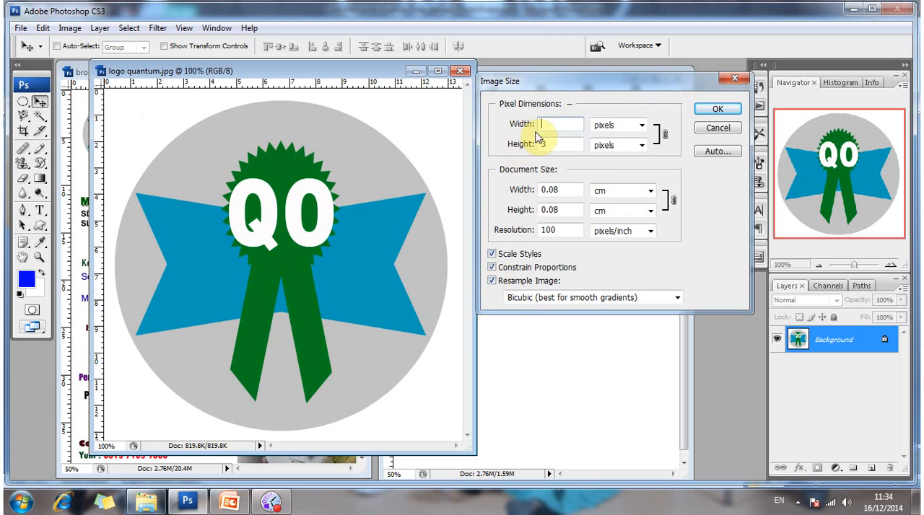
type("350")
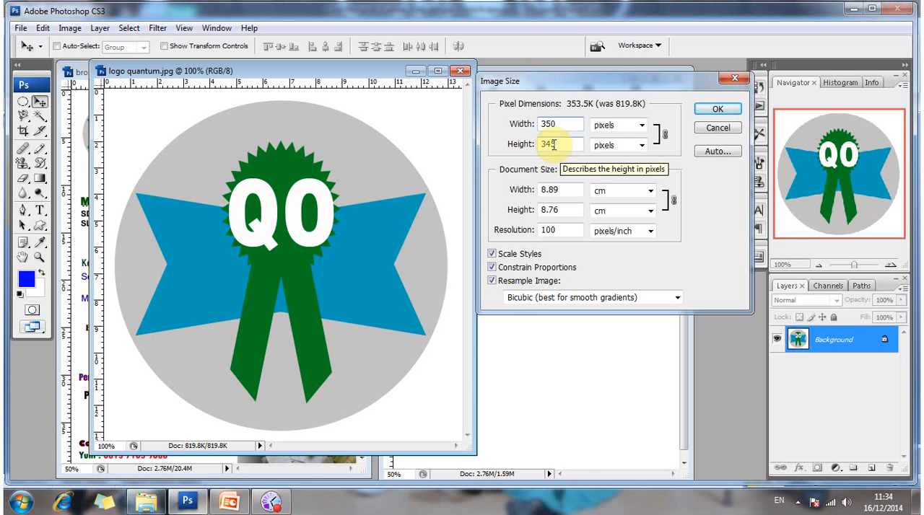
Turn off Constrain Proportions and set only the logo's width to 320 pixels.
left_click(492, 269)
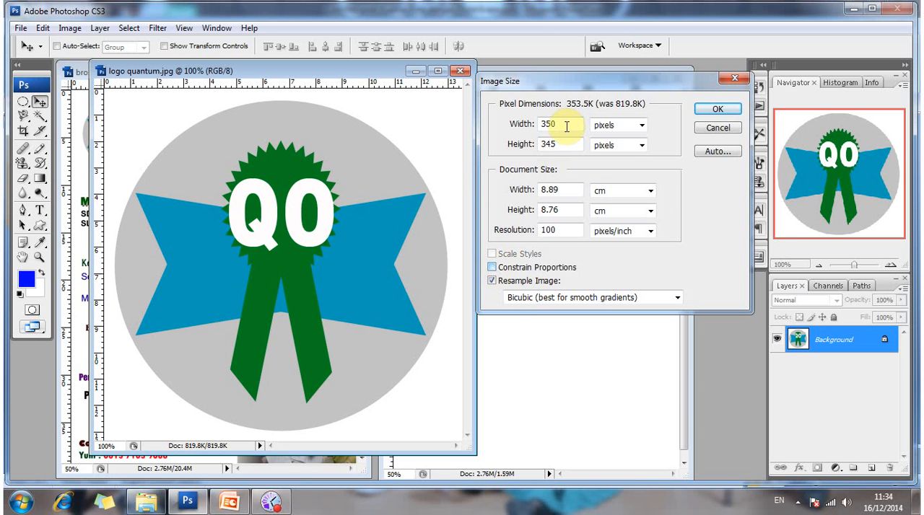
left_click(509, 130)
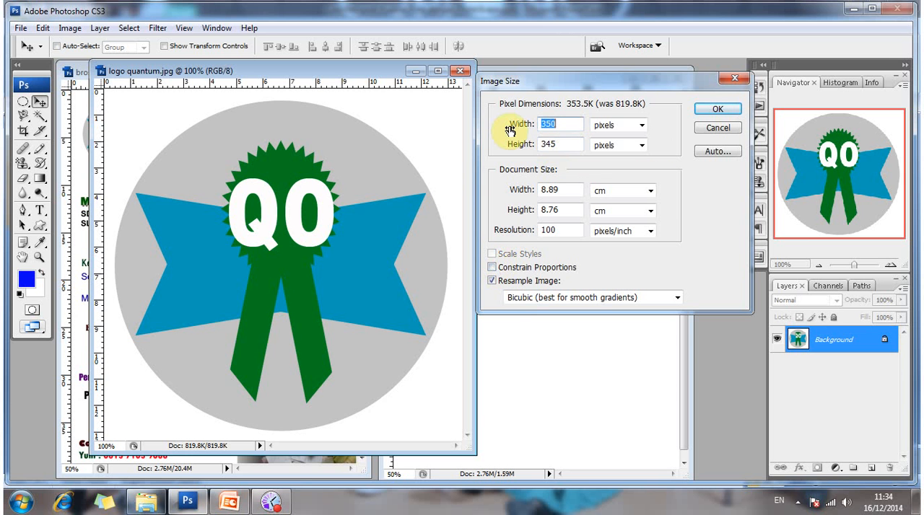
type("320")
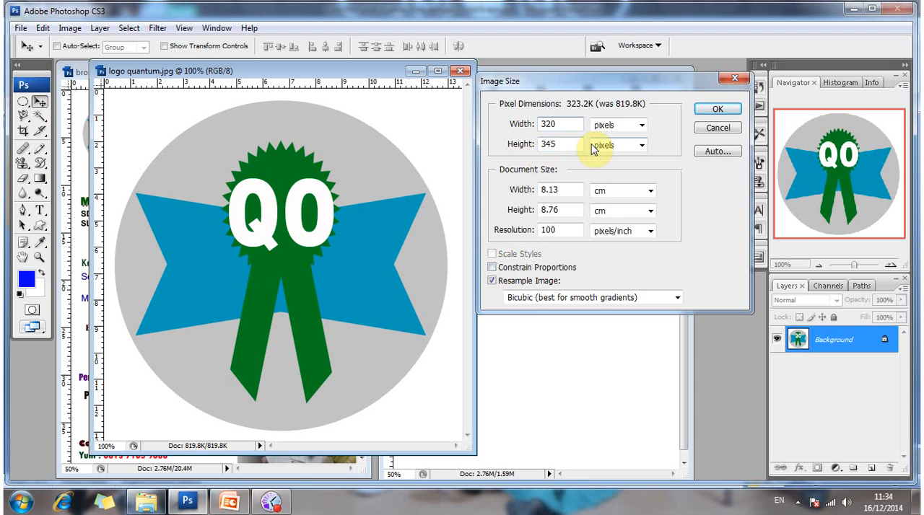
Enter 350 pixels as the logo's width, and turn Constrain Proportions and Scale Styles back on.
key("BackSpace")
key("BackSpace")
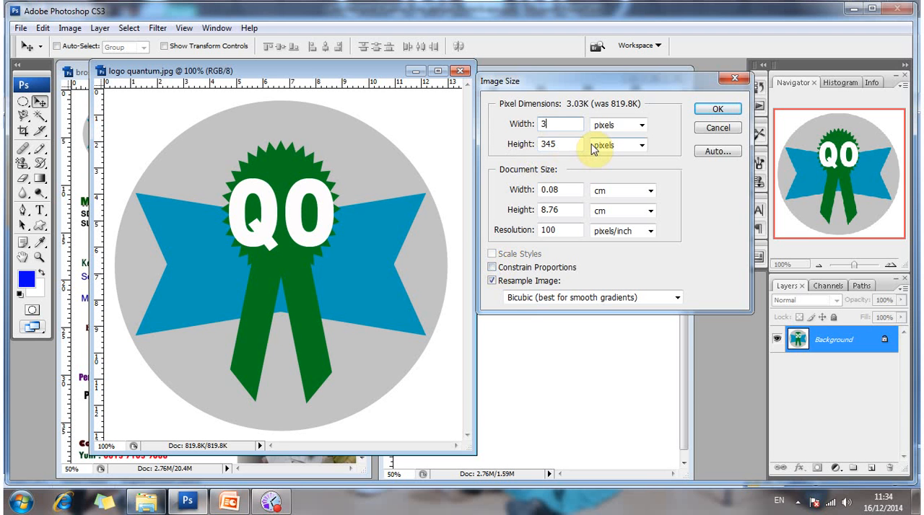
type("50")
key("BackSpace")
type("0")
left_click(492, 268)
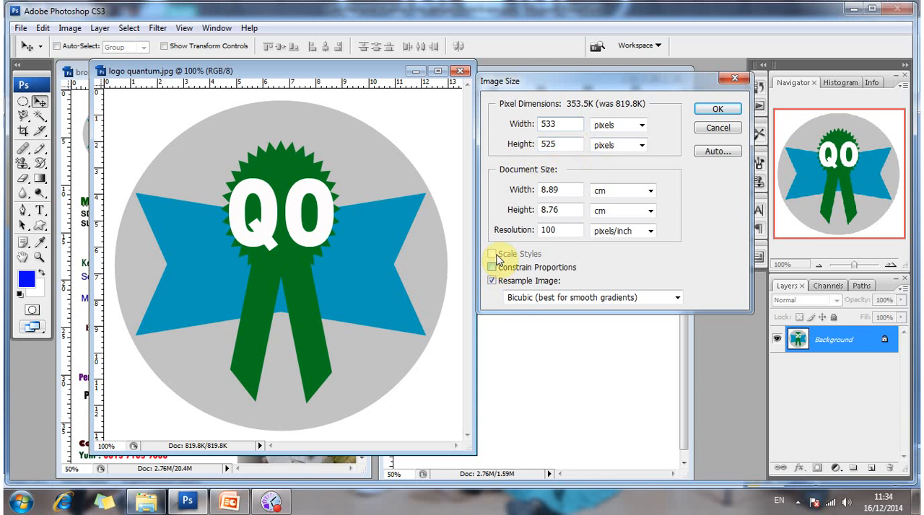
left_click(495, 261)
left_click(492, 255)
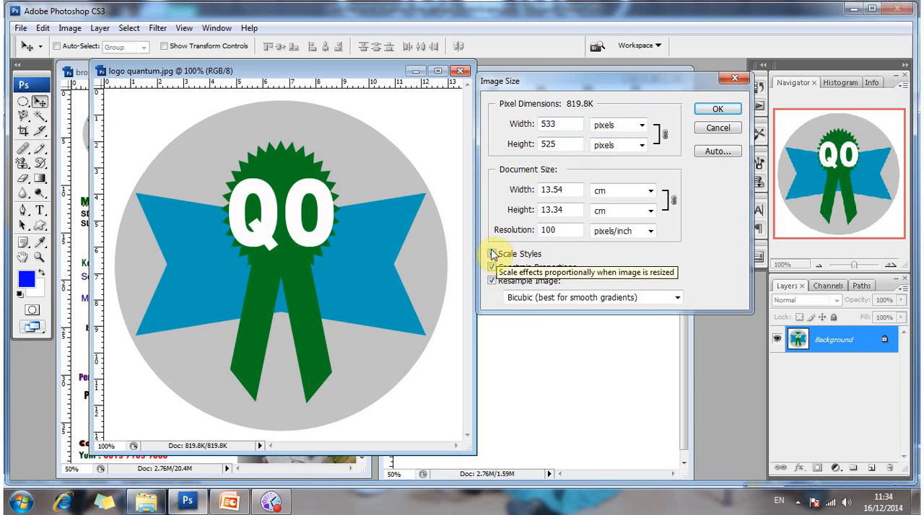
left_click(492, 255)
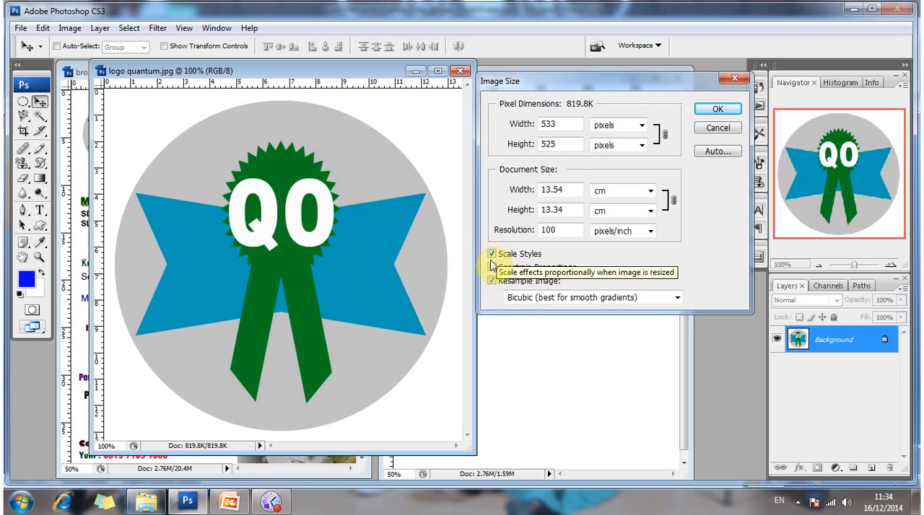
Resize the logo image to a width of 300 pixels with its proportions constrained.
double_click(550, 121)
type("3")
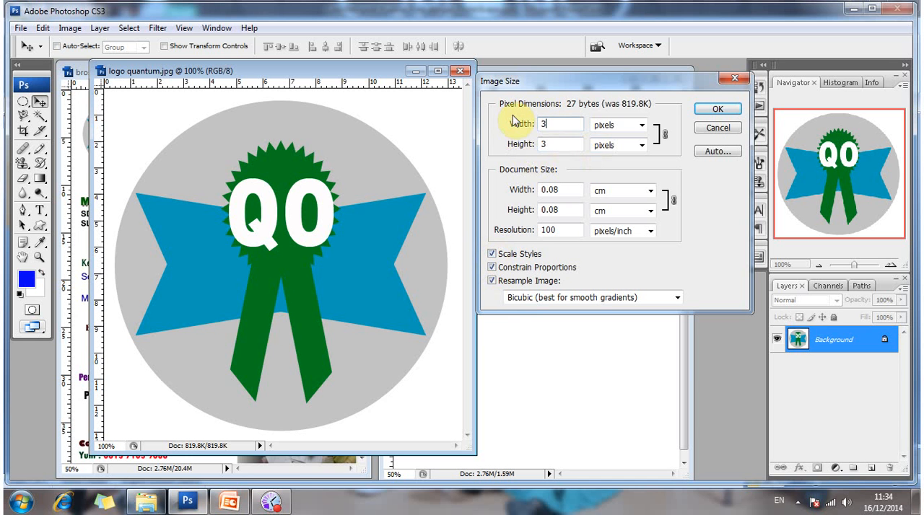
type("5")
key("BackSpace")
type("0")
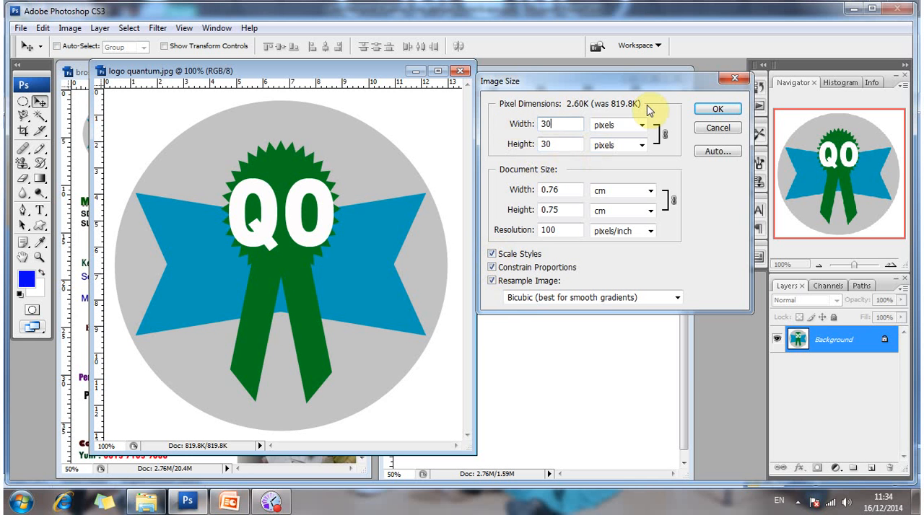
type("0")
left_click(718, 109)
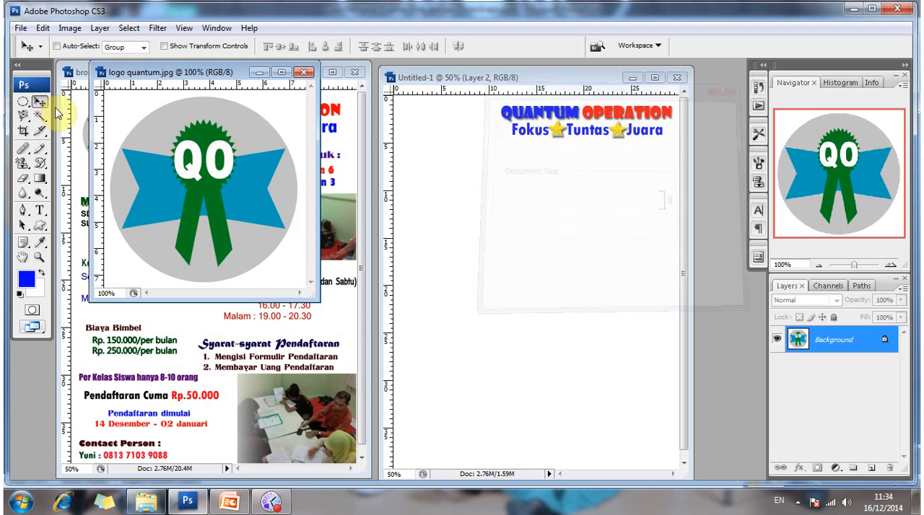
Copy the resized logo into the new brochure document and close logo quantum.jpg without saving.
left_click_drag(191, 139, 444, 157)
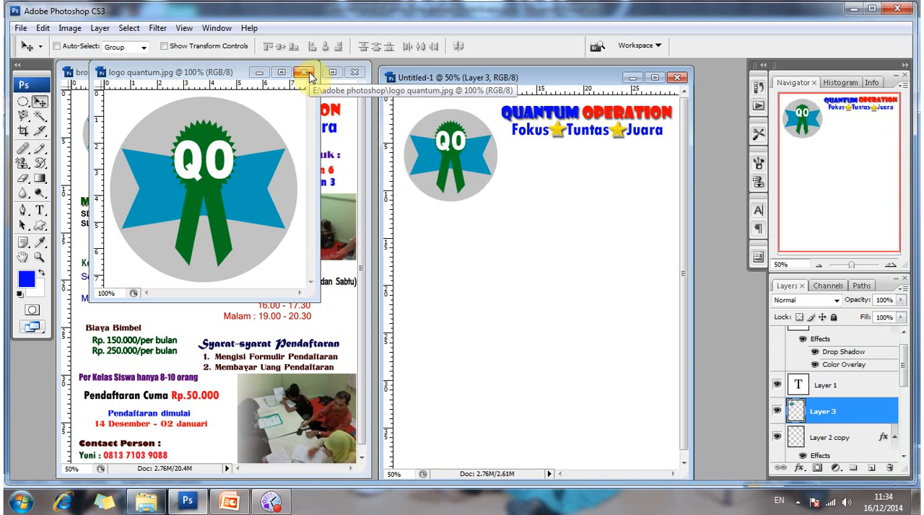
left_click(304, 73)
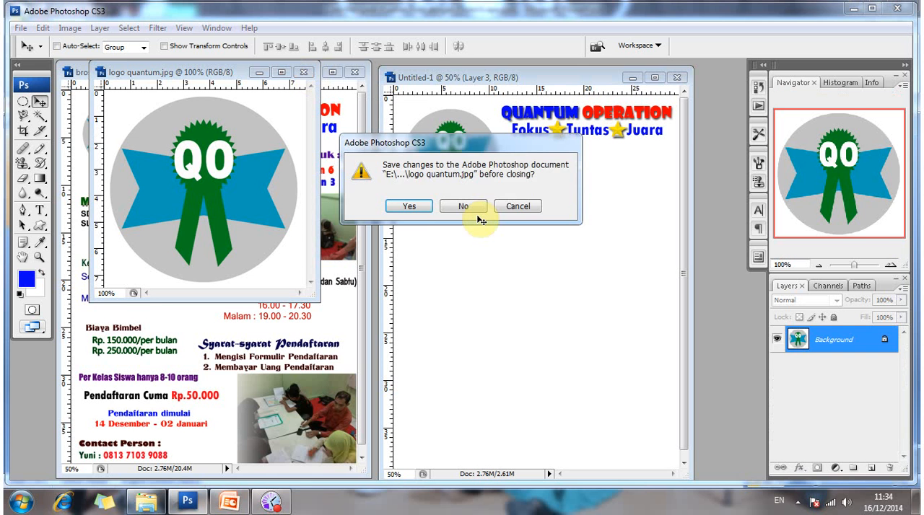
left_click(463, 207)
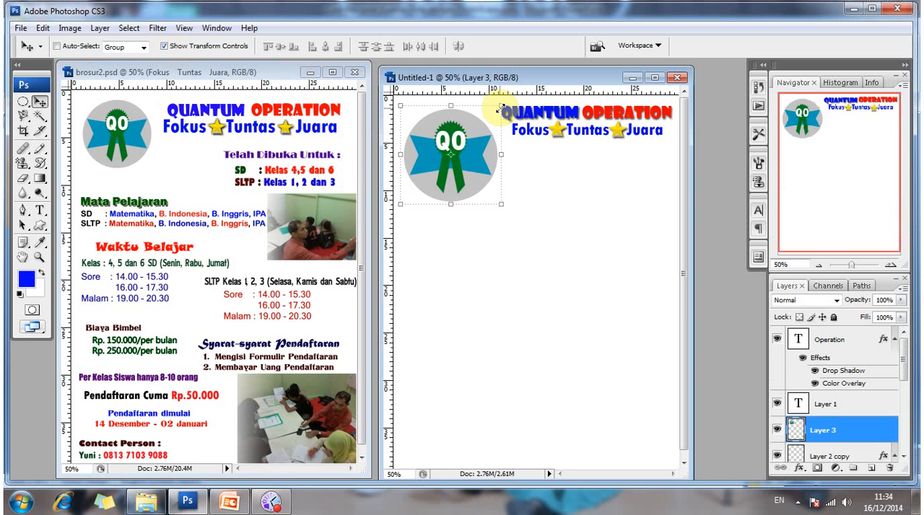
Scale the placed logo to 62.3%, position it in the page's upper-left corner beside the title, and hide its transform controls.
left_click_drag(481, 116, 452, 137)
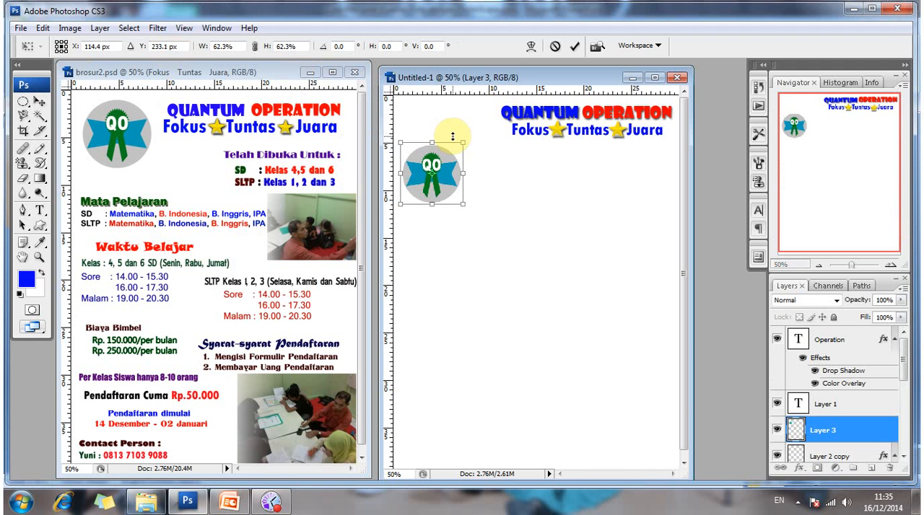
key("Return")
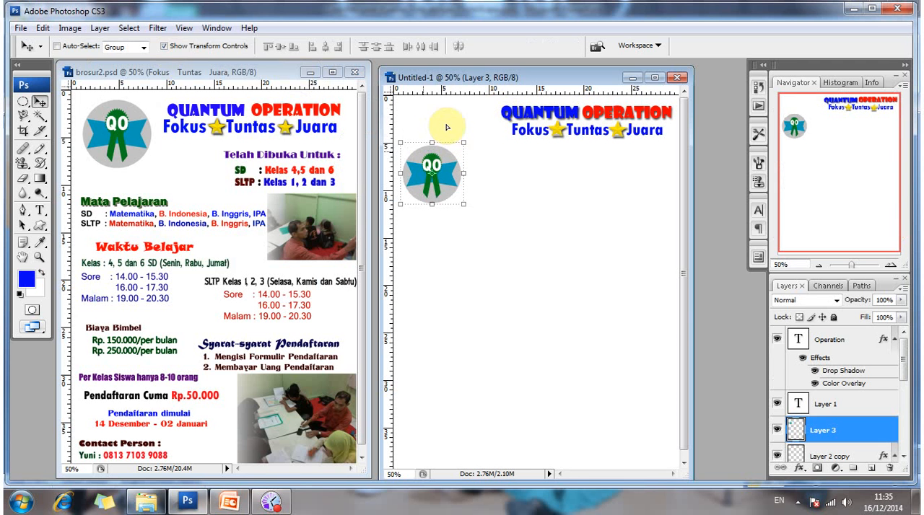
left_click_drag(447, 127, 442, 116)
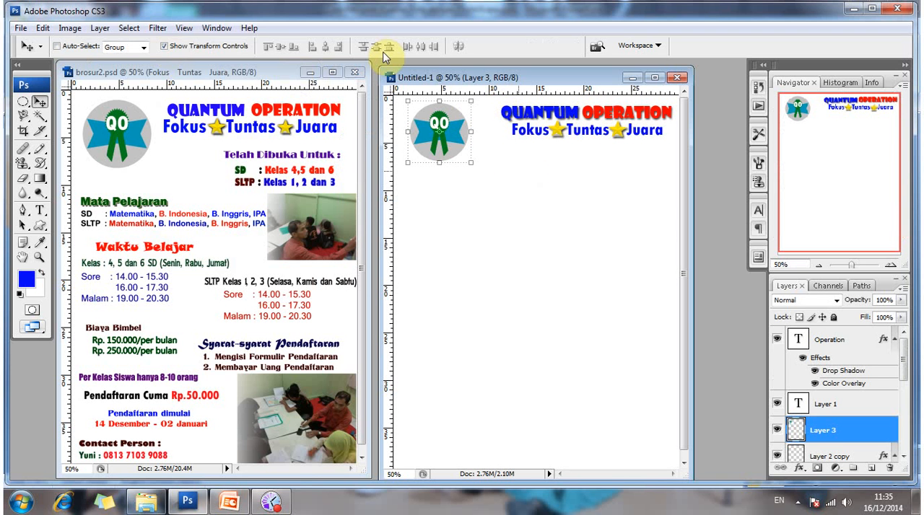
left_click(172, 50)
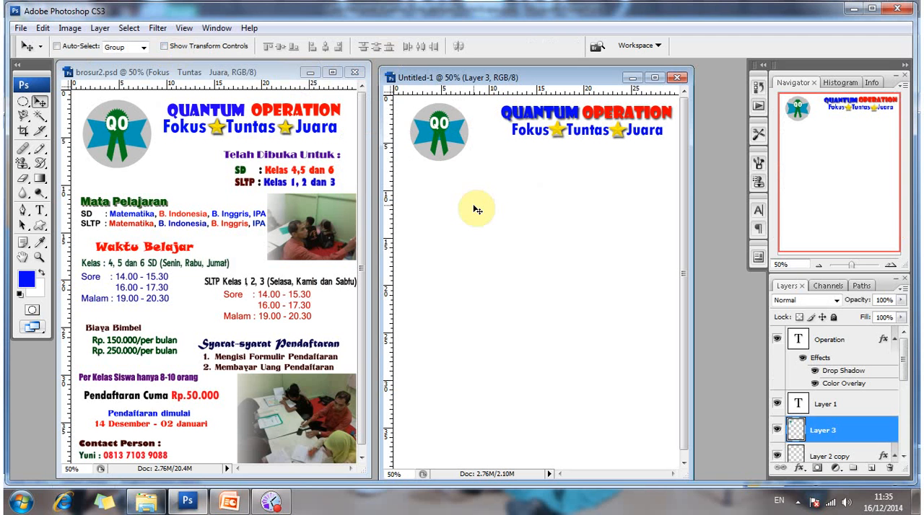
left_click(444, 149)
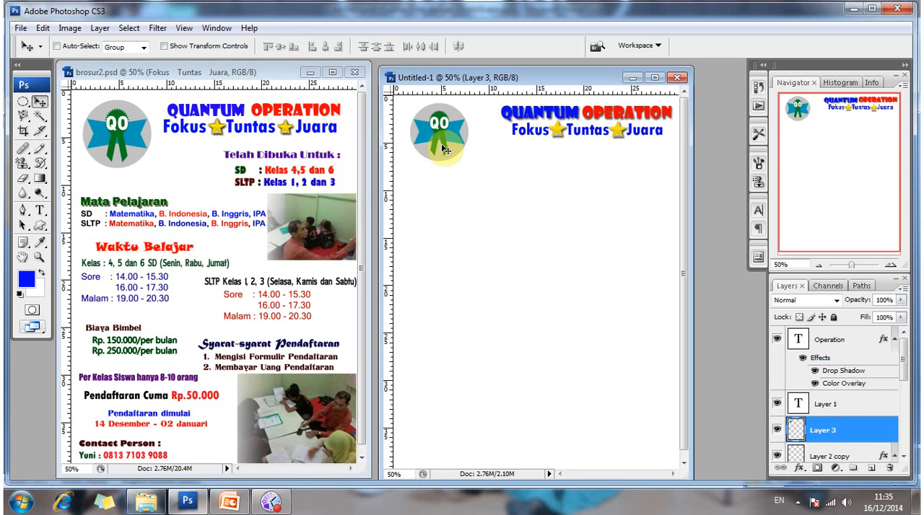
Open logo quantum.jpg again from the adobe photoshop folder.
left_click(33, 45)
key("alt")
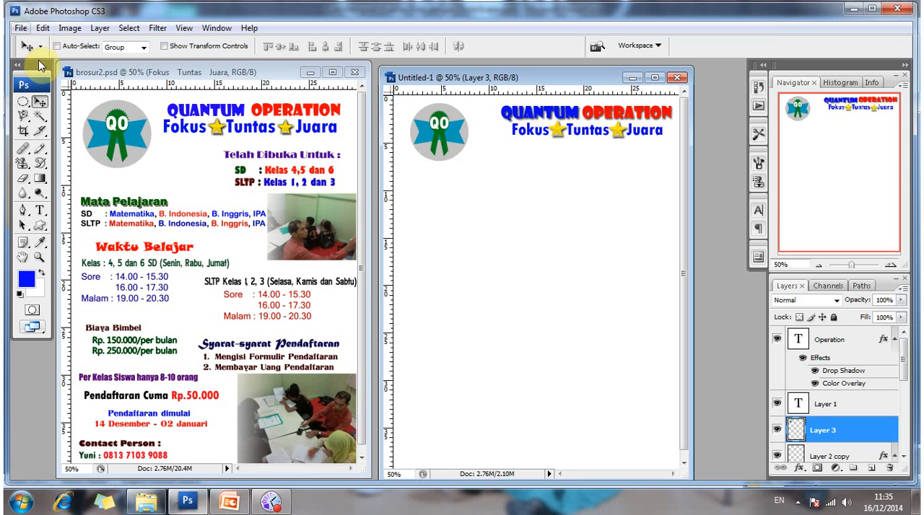
left_click(38, 59)
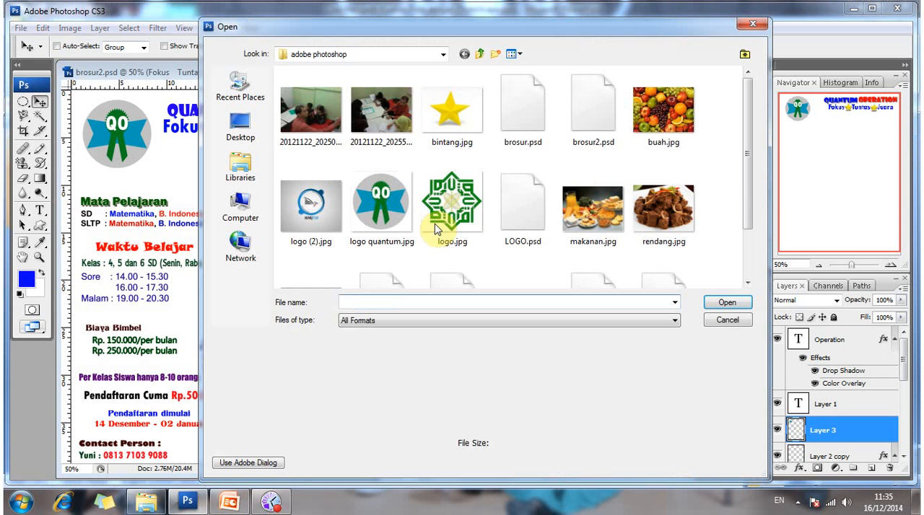
left_click(735, 305)
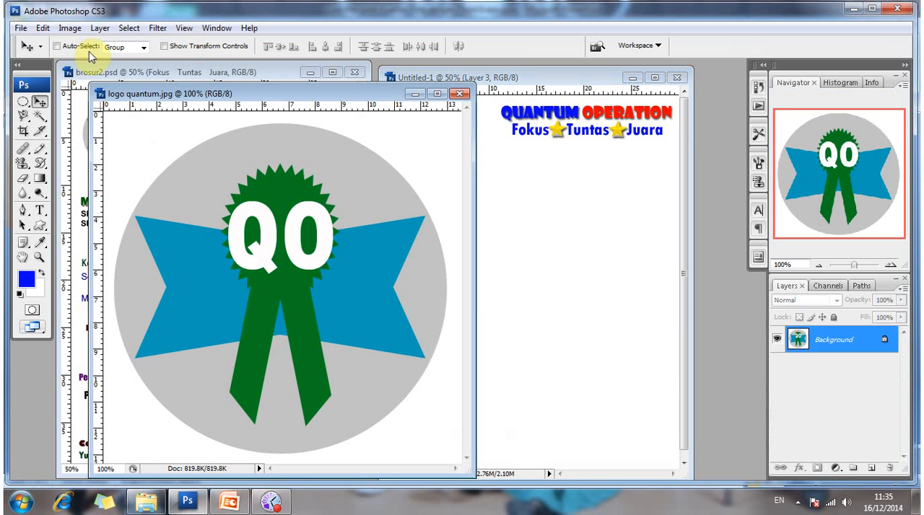
left_click(70, 27)
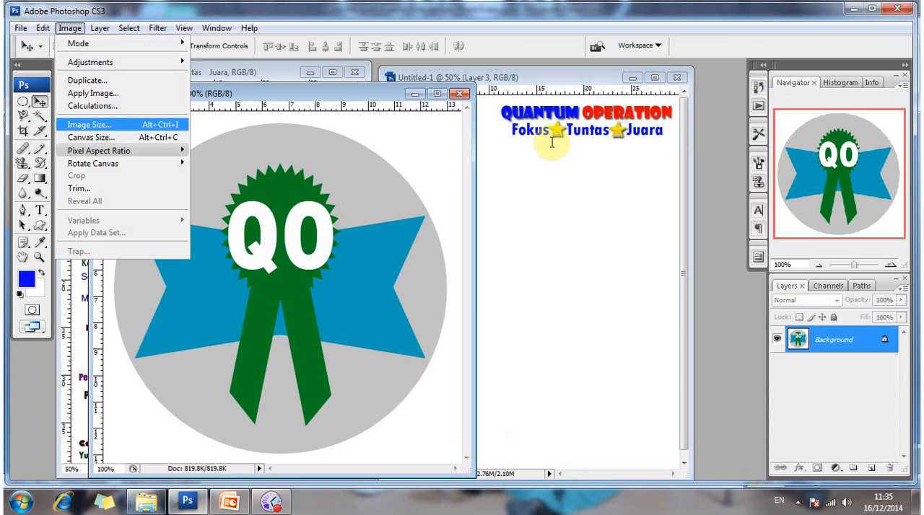
key("Return")
type("3")
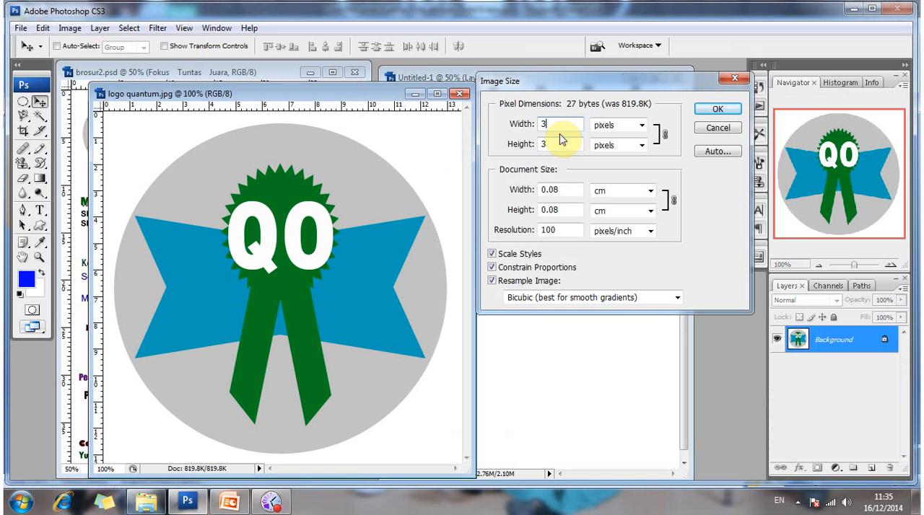
type("00")
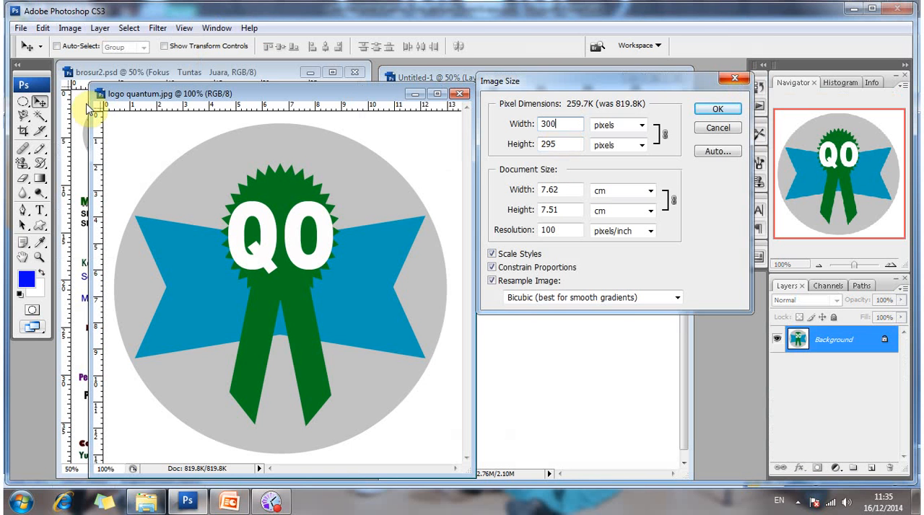
key("Escape")
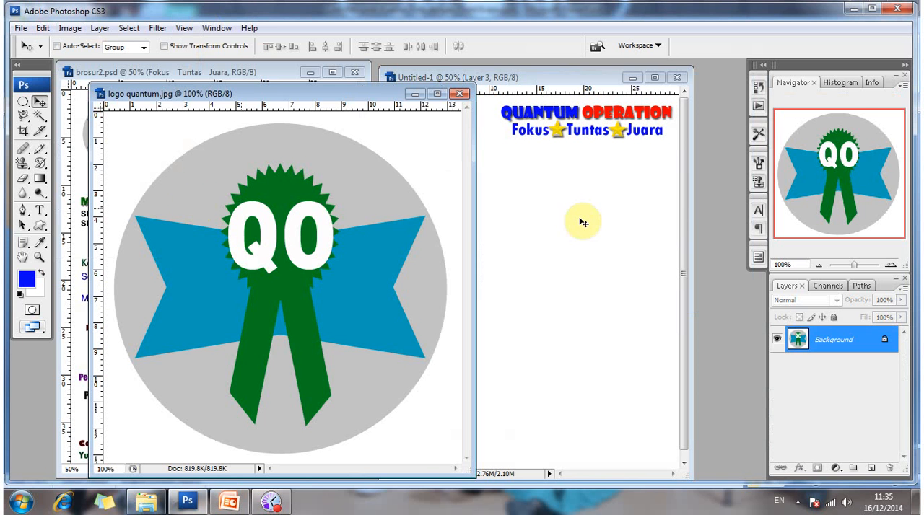
Copy the full-size logo into the new brochure document and delete the small logo on Layer 3.
left_click_drag(583, 223, 583, 225)
left_click_drag(445, 233, 446, 234)
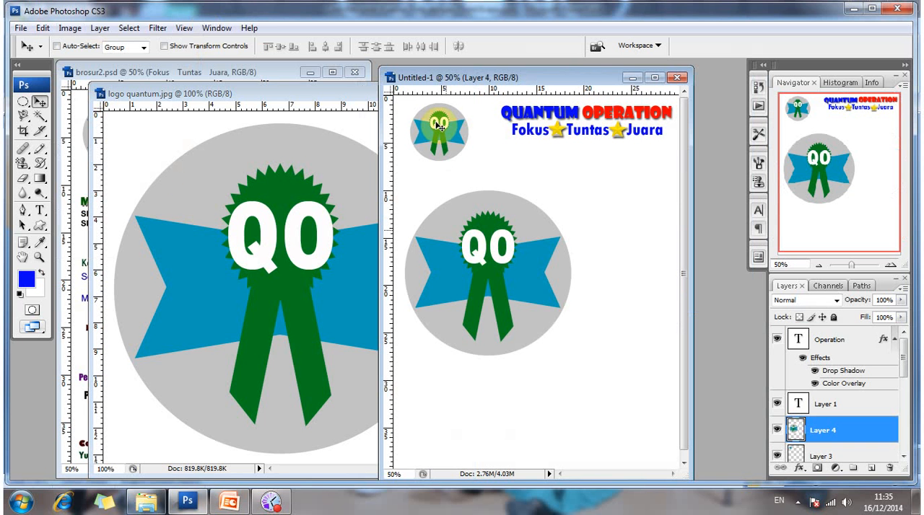
right_click(466, 135)
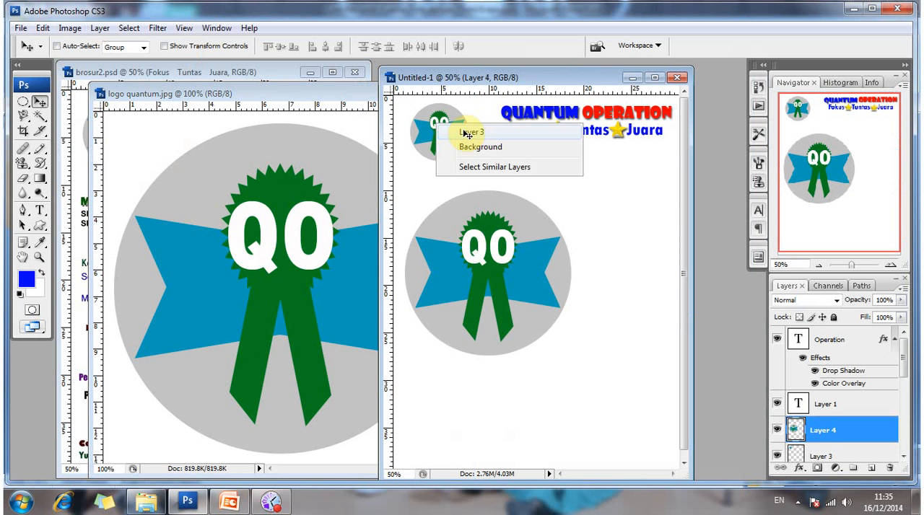
left_click(470, 133)
key("Delete")
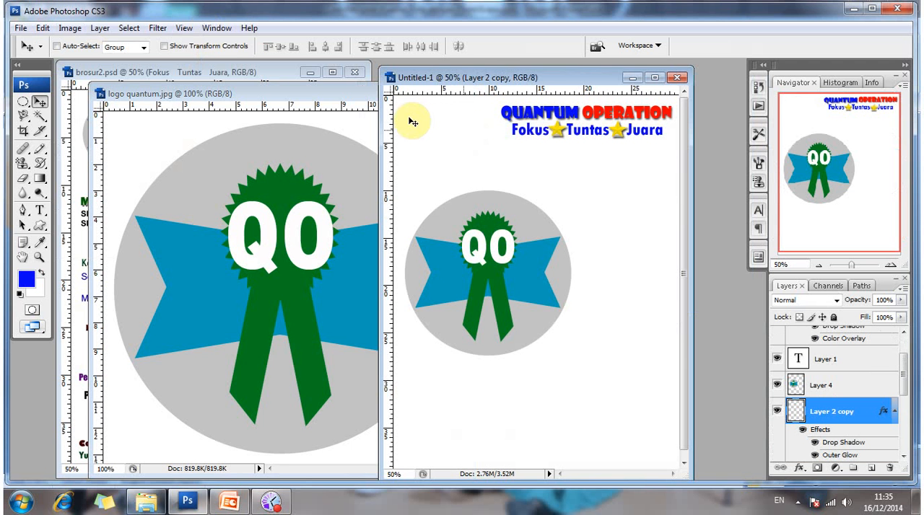
Scale the large logo on Layer 4 proportionally to 35.9% and move it to the page's upper-left corner beside the title.
right_click(529, 264)
left_click(521, 255)
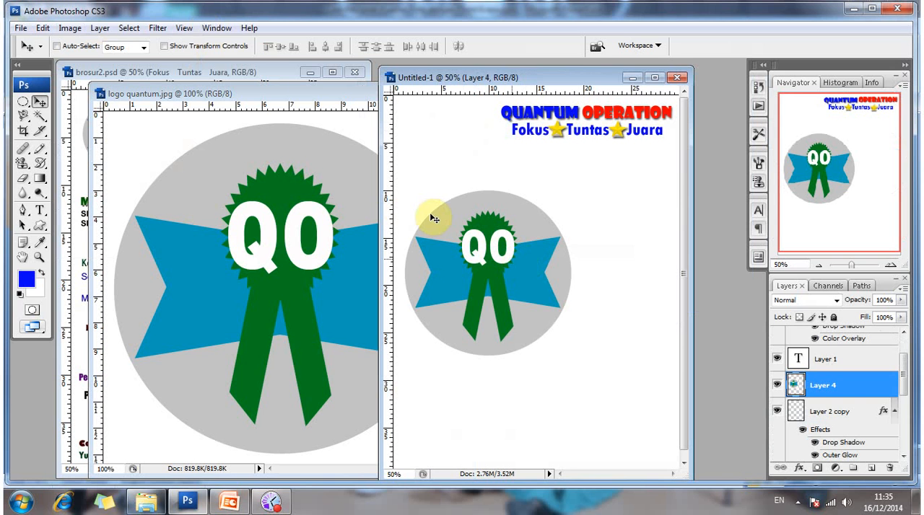
left_click(165, 46)
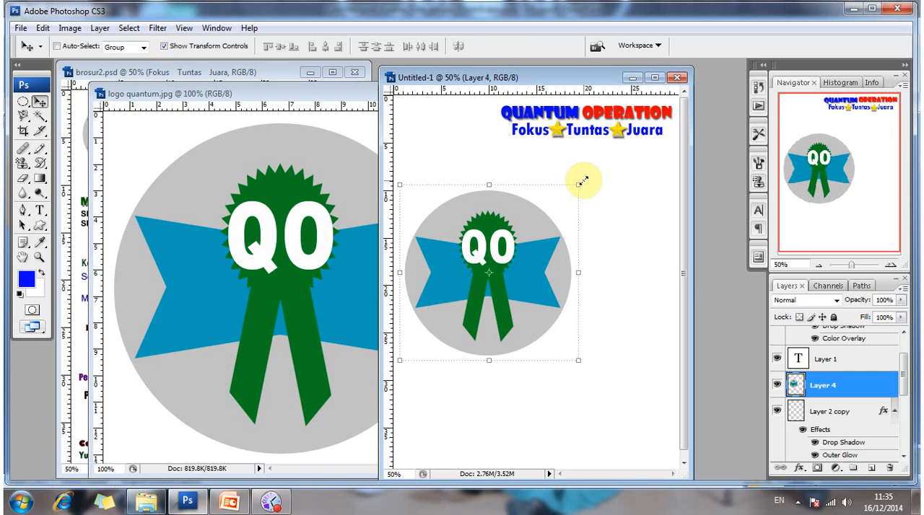
left_click_drag(583, 181, 576, 187)
left_click_drag(481, 263, 459, 287)
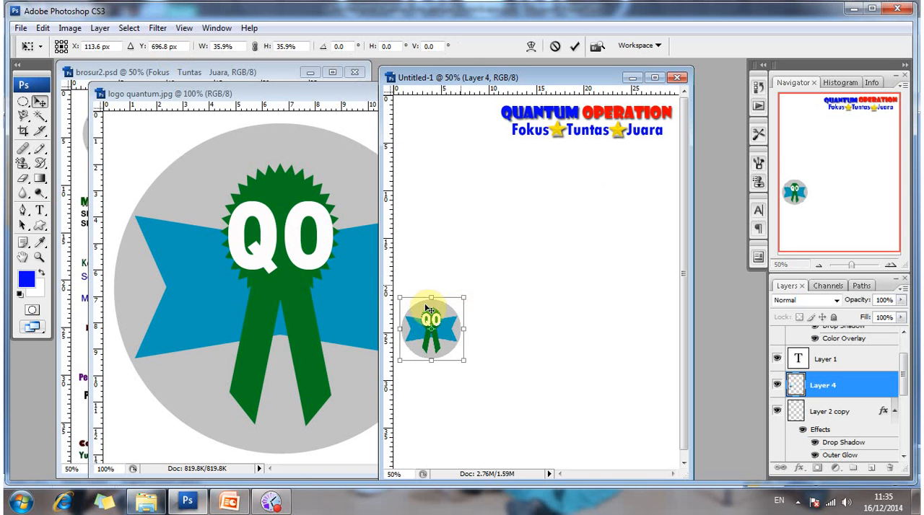
key("Return")
left_click_drag(431, 328, 440, 124)
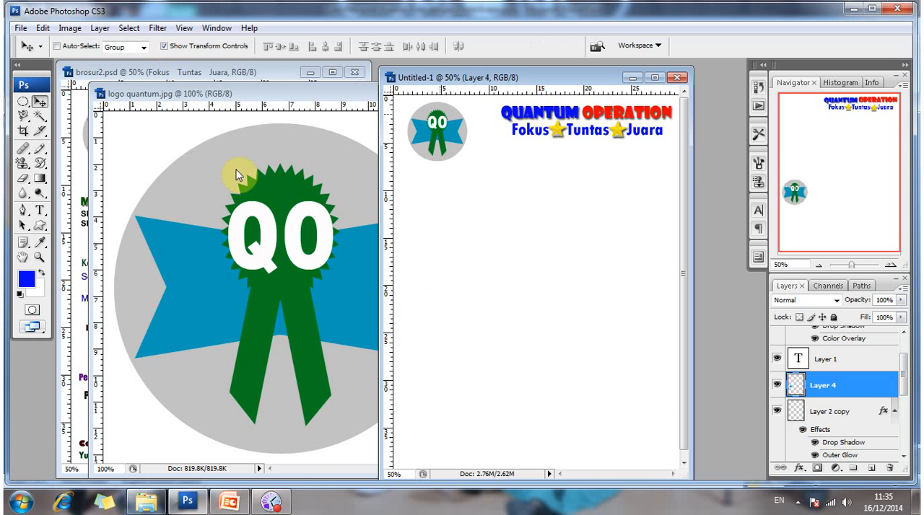
left_click(184, 96)
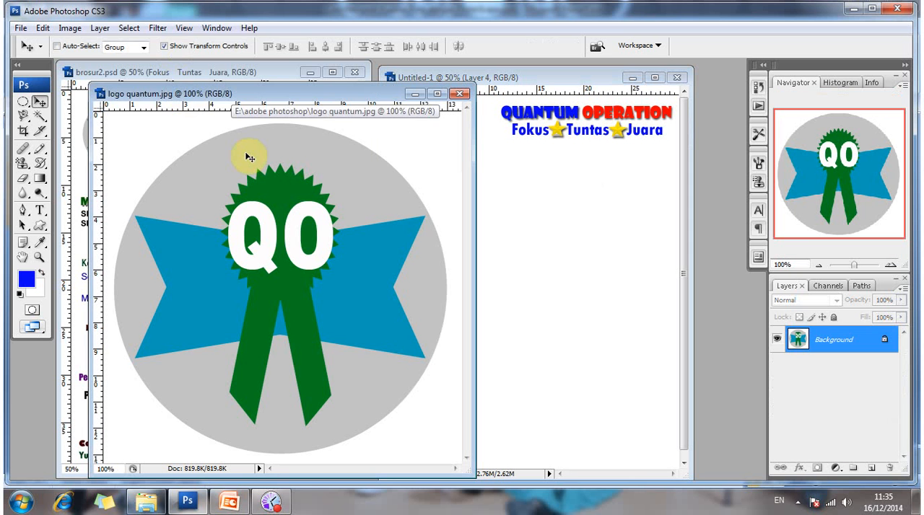
left_click(69, 28)
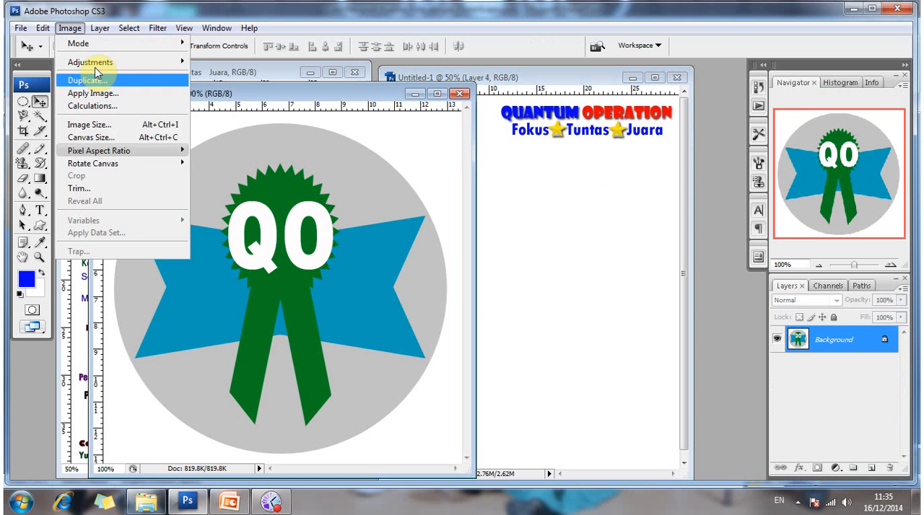
left_click(157, 125)
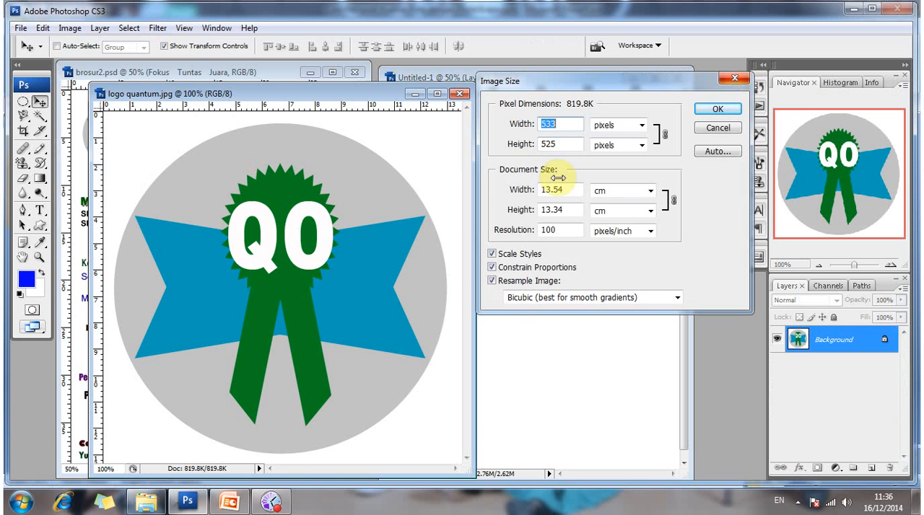
key("Escape")
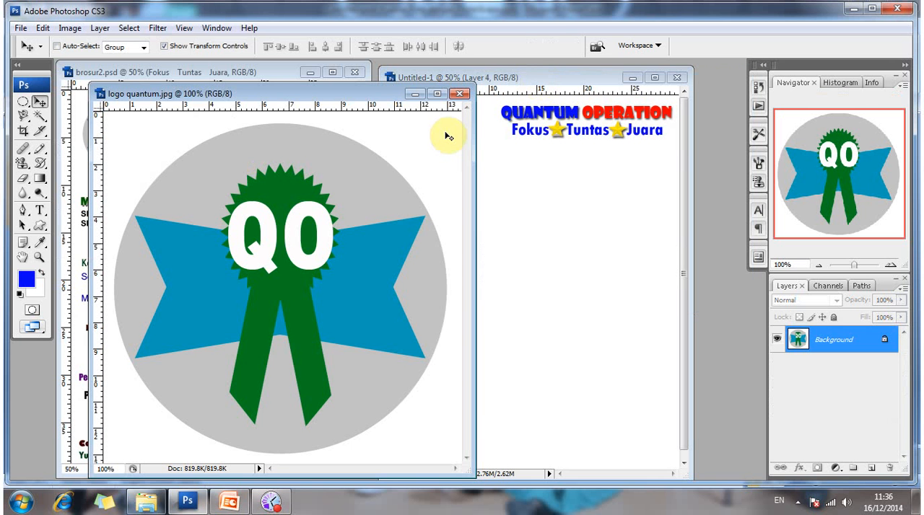
left_click(425, 78)
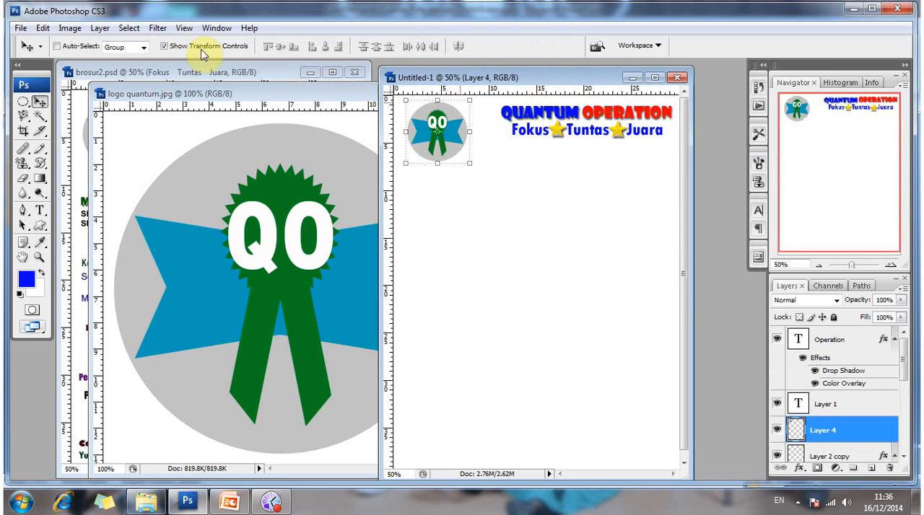
With transform controls hidden, shift the brochure's logo slightly lower, and close logo quantum.jpg.
left_click(165, 46)
left_click_drag(440, 127, 451, 133)
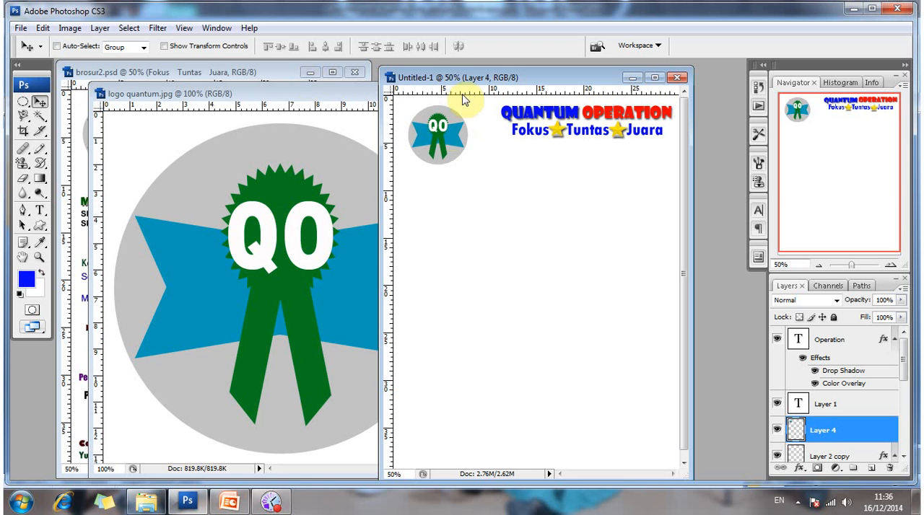
left_click(359, 94)
key("ctrl+w")
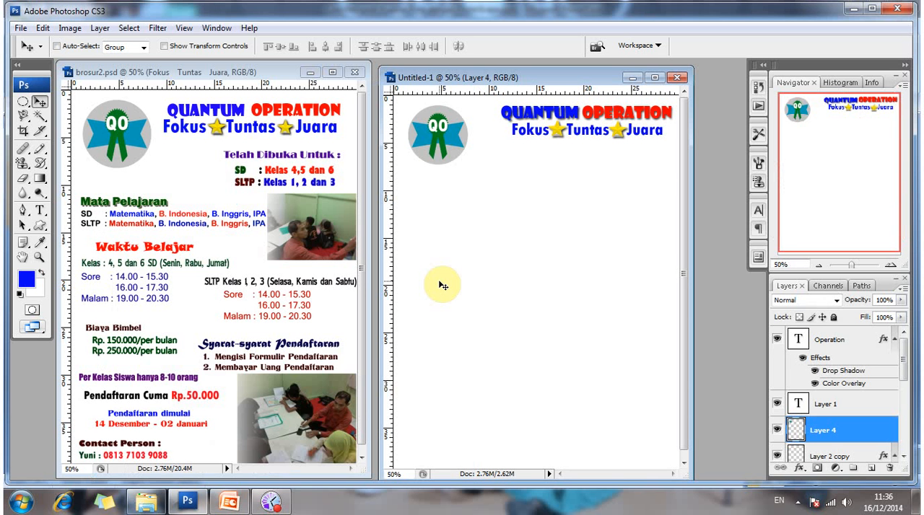
Nudge the brochure's logo slightly toward the title and a little higher to fine-tune its position.
key("Right")
key("Right")
key("Right")
key("Right")
key("Down")
key("Down")
key("Right")
key("Right")
key("Right")
key("Right")
key("Up")
key("Up")
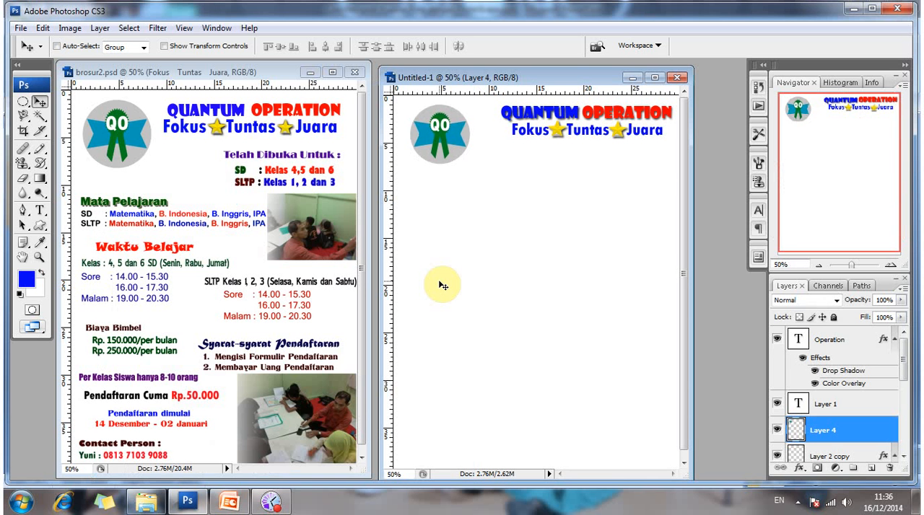
key("Right")
key("Right")
key("Right")
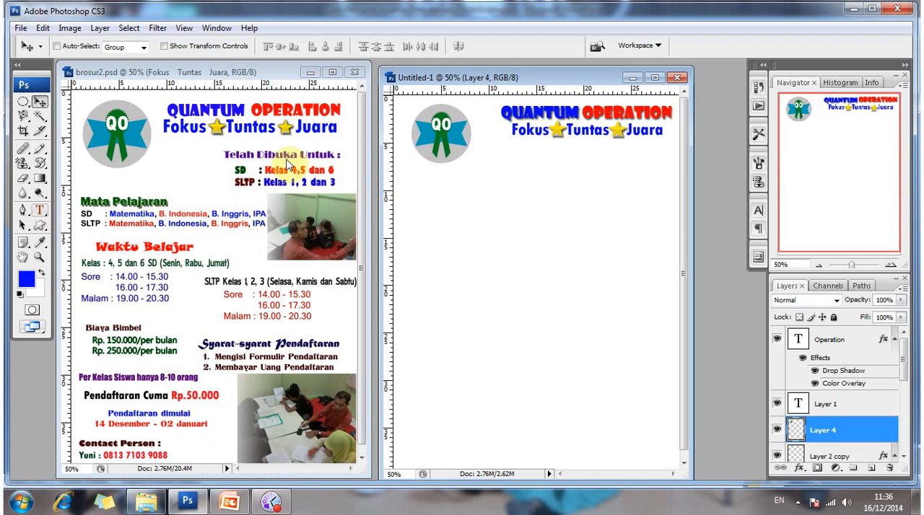
Add the purple heading "Telah Dibuka Untuk :" below the tagline in the new brochure, using the reference heading's Broadway 30 pt text settings.
key("t")
left_click(285, 153)
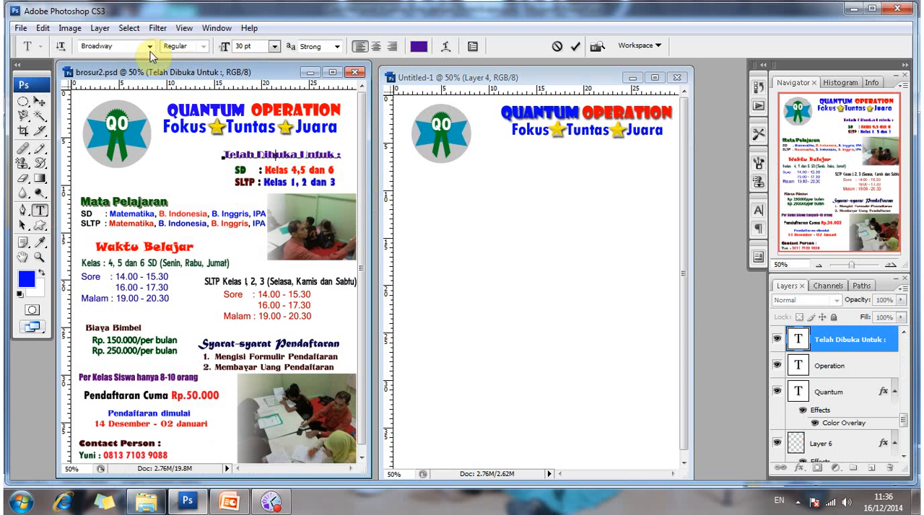
left_click(40, 102)
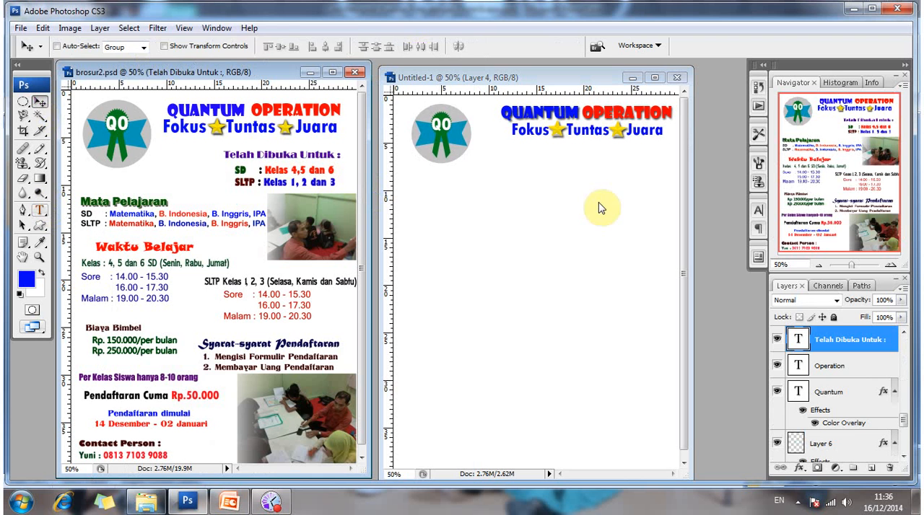
key("t")
left_click(533, 175)
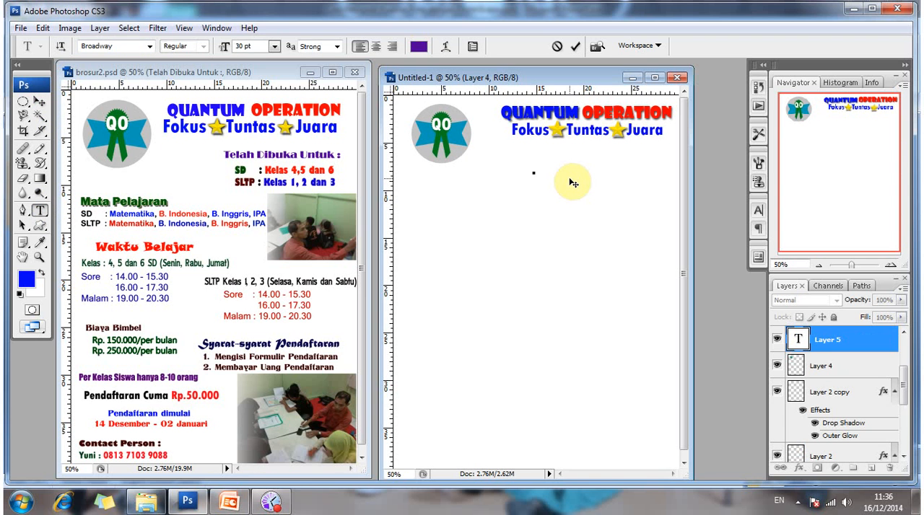
type("Telah")
key("BackSpace")
key("BackSpace")
key("BackSpace")
key("BackSpace")
key("BackSpace")
type("Telah Dibuka")
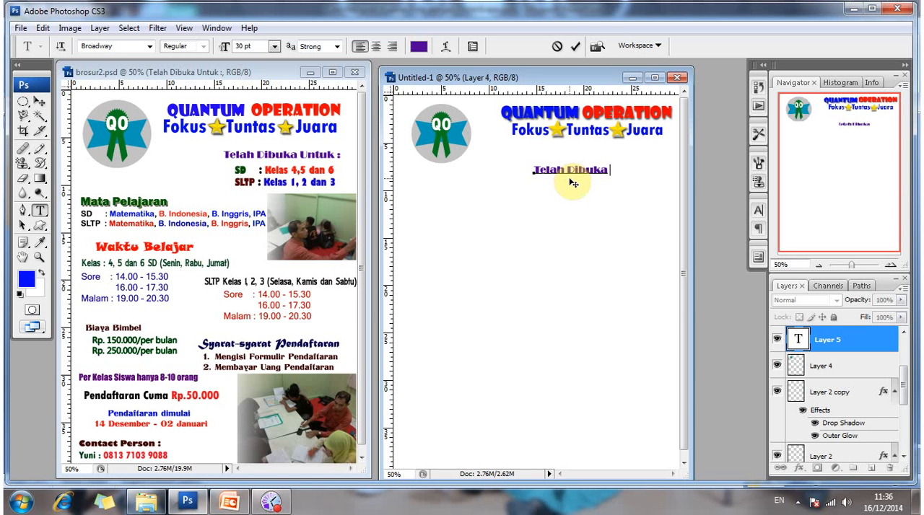
type(" Untuk")
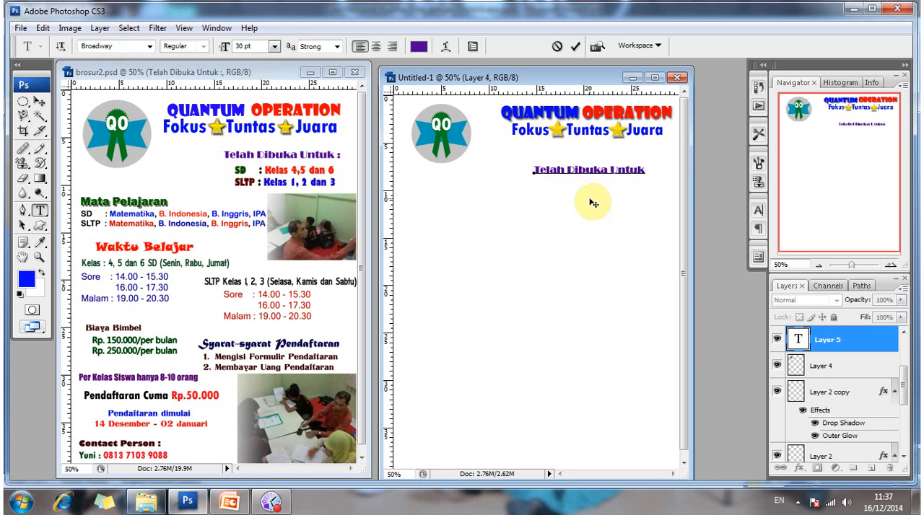
type(":")
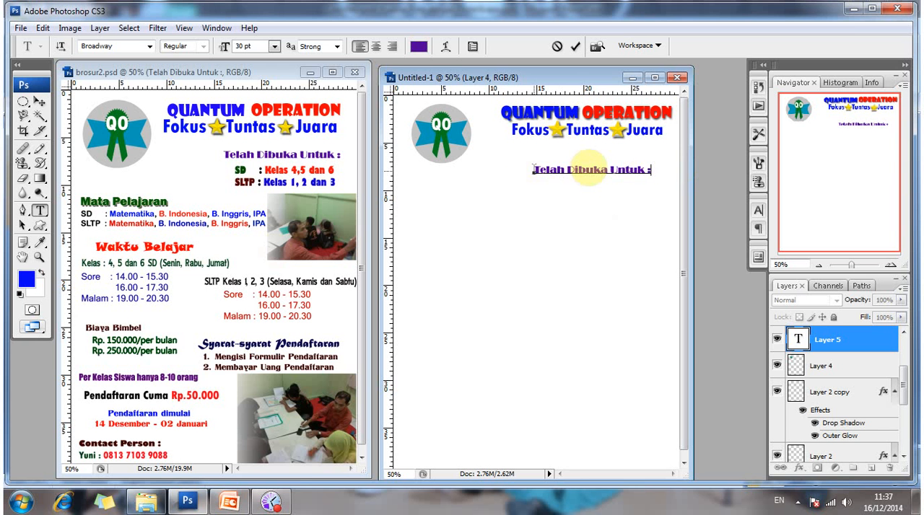
Check the new heading's font and size options, and shift the heading slightly to the right beneath the tagline.
left_click_drag(588, 169, 650, 170)
left_click(149, 47)
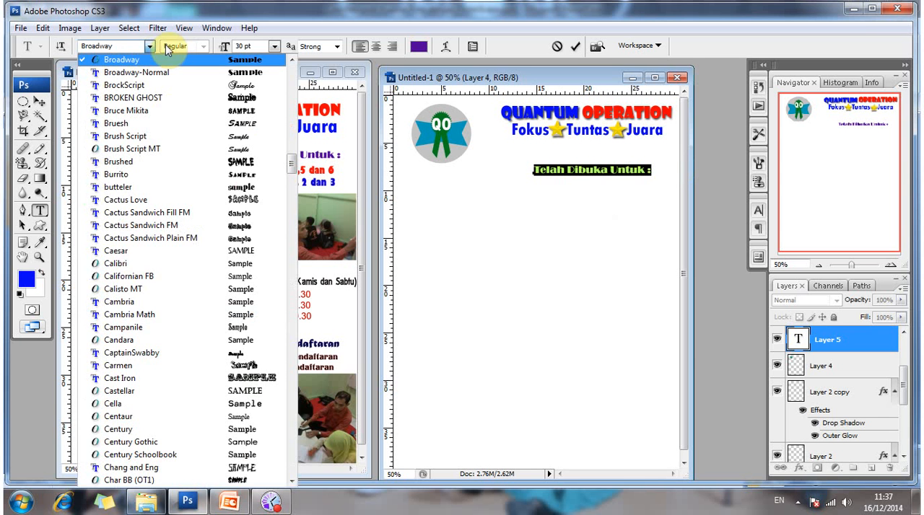
left_click(275, 46)
left_click(275, 47)
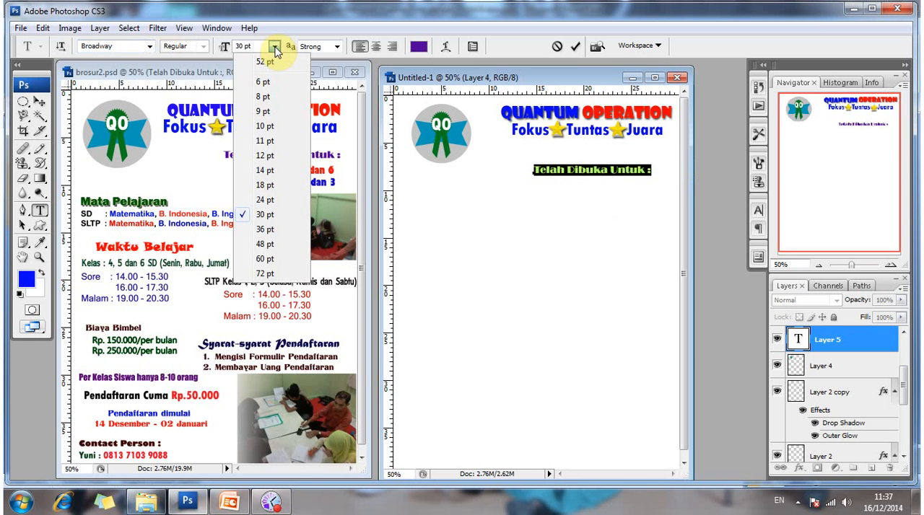
left_click(583, 166)
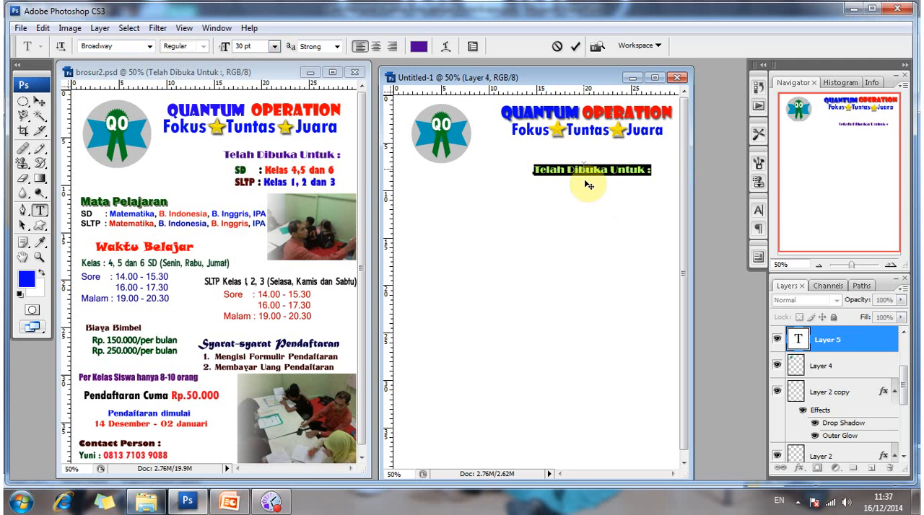
left_click(39, 102)
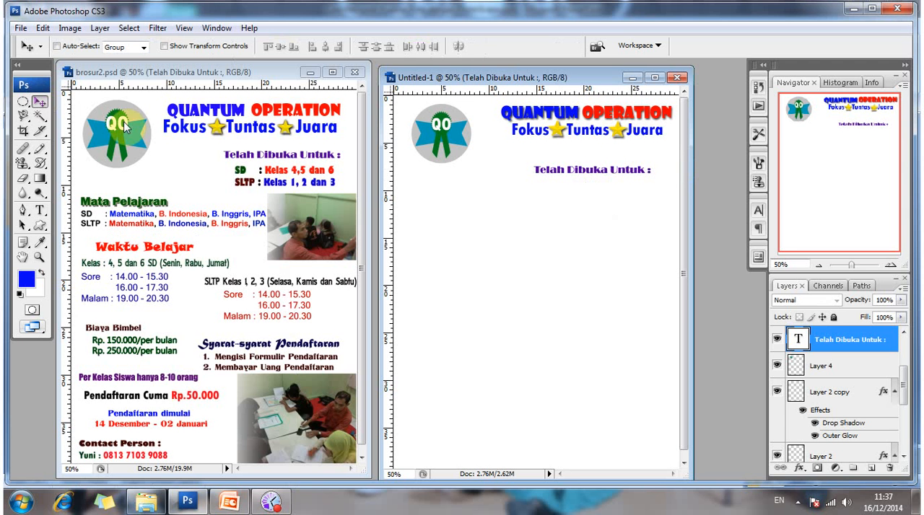
left_click_drag(125, 127, 535, 160)
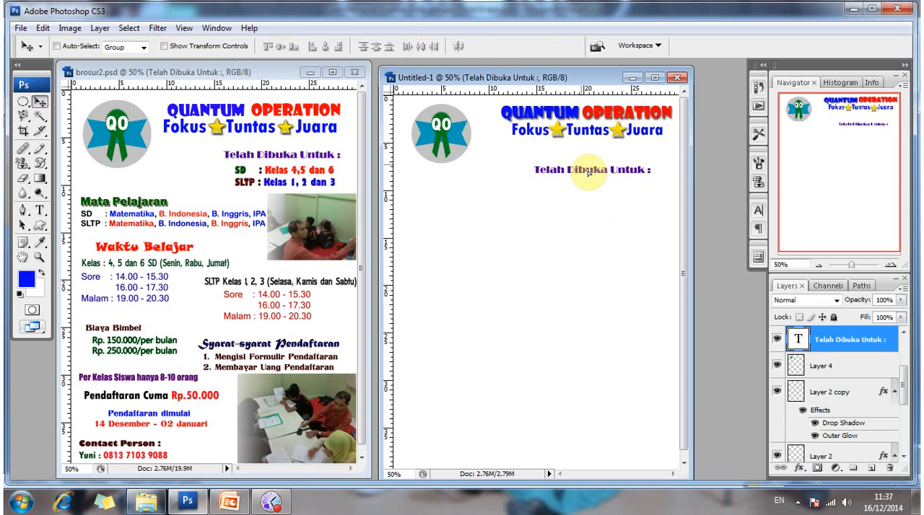
left_click_drag(588, 173, 590, 172)
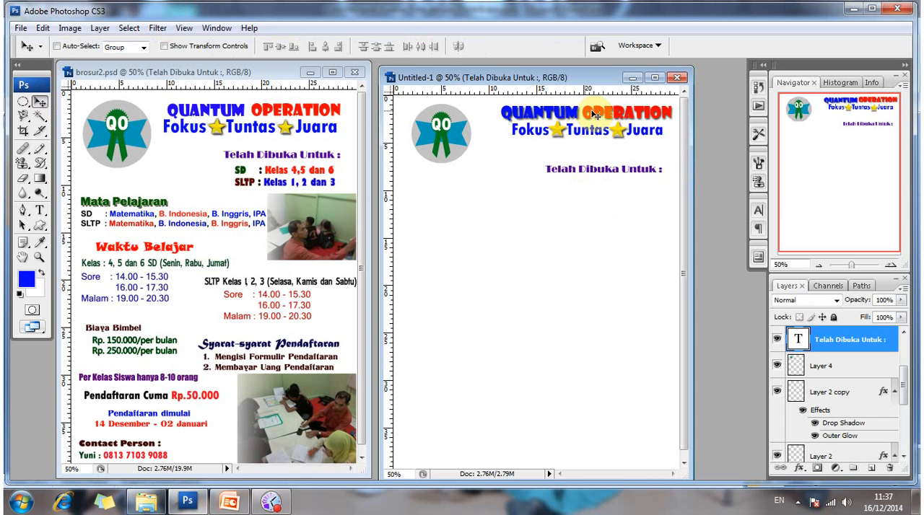
Nudge the word OPERATION in the title slightly to the left on its own layer.
right_click(593, 115)
left_click(617, 120)
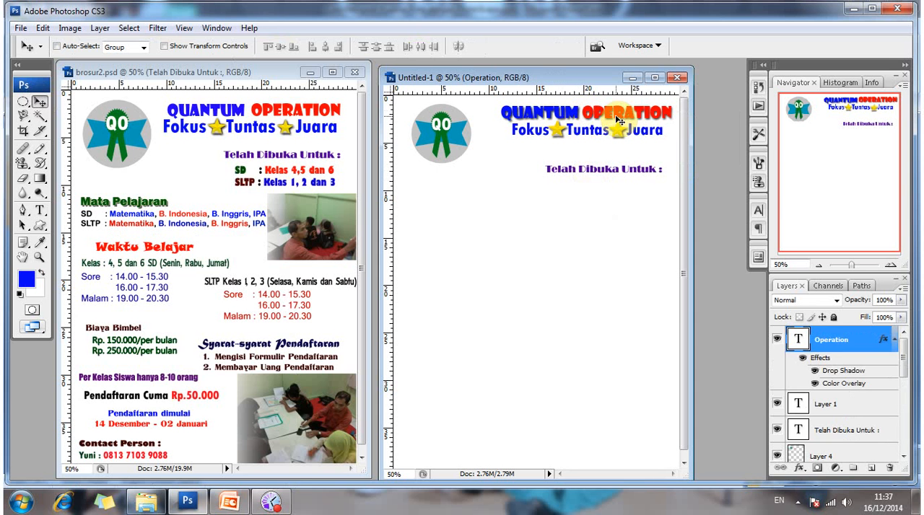
key("shift+Left")
key("Left")
key("Left")
key("Left")
key("Left")
key("Left")
key("Left")
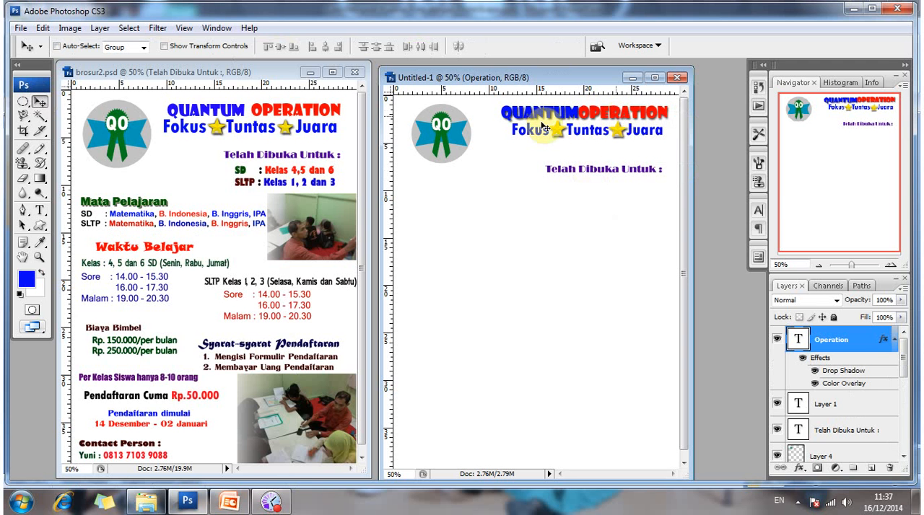
Nudge the word QUANTUM to the left to restore a gap before OPERATION in the title.
right_click(563, 126)
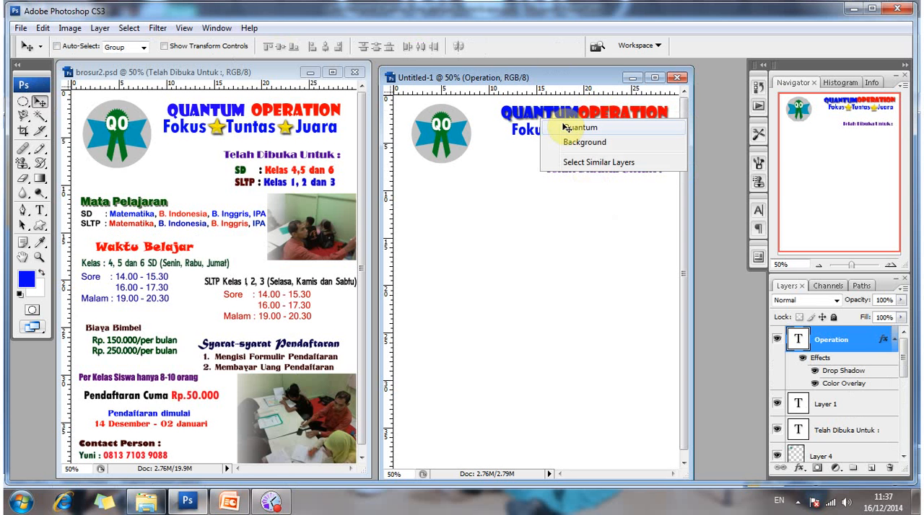
left_click(580, 128)
key("Left")
key("Left")
key("Left")
key("Left")
key("Left")
key("Left")
key("Left")
key("Left")
key("Left")
key("Left")
key("Left")
key("Left")
key("Left")
key("Left")
key("Left")
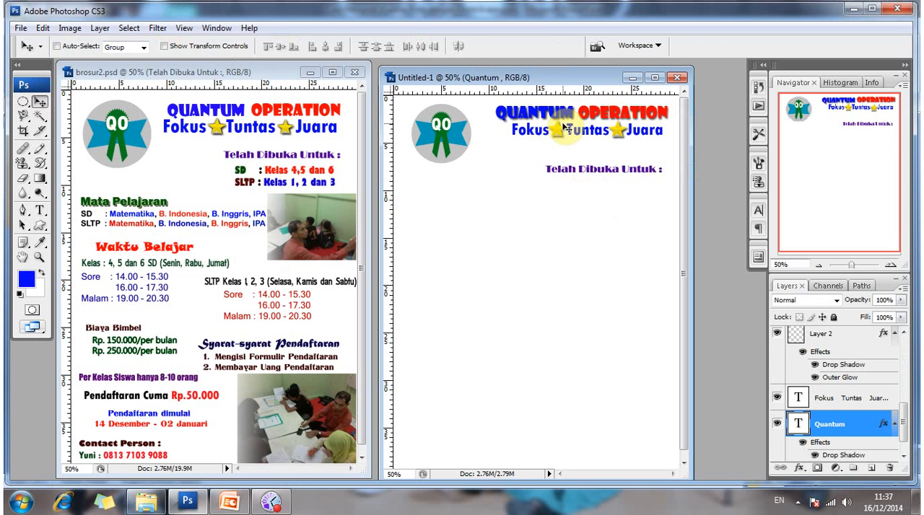
key("Left")
key("Left")
key("Left")
key("Left")
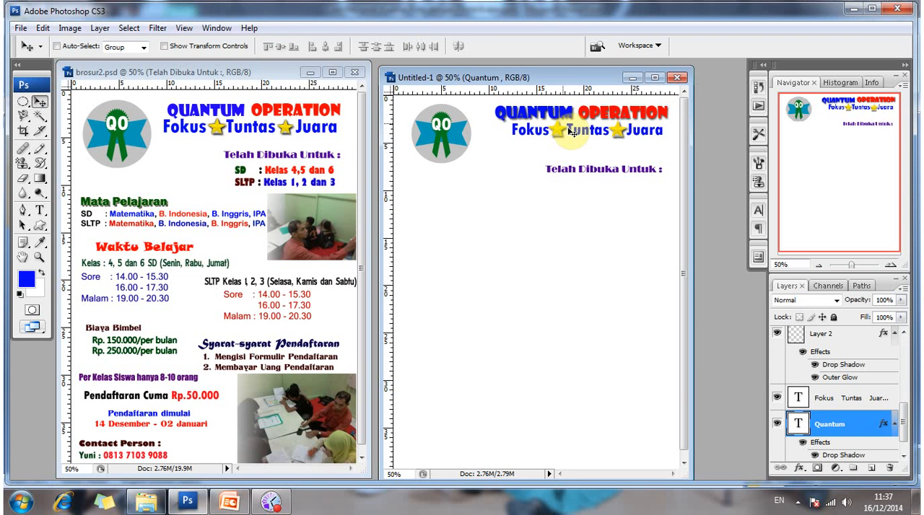
Nudge the Fokus Tuntas Juara tagline text slightly to the left to centre it under the title.
right_click(570, 133)
left_click(606, 139)
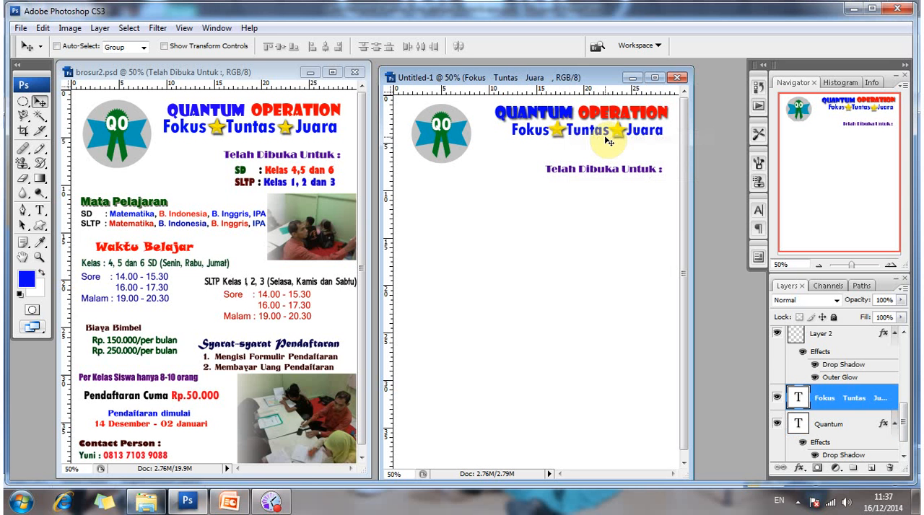
key("Left")
key("shift+Left")
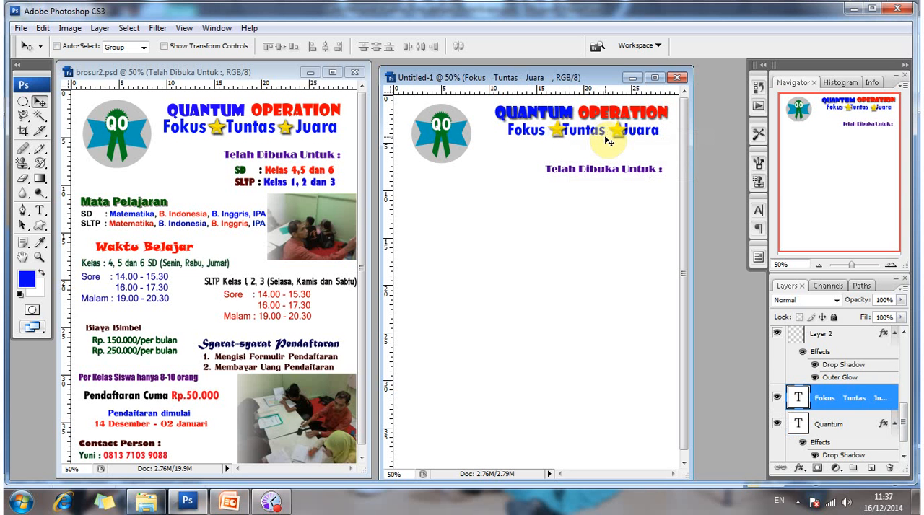
key("Left")
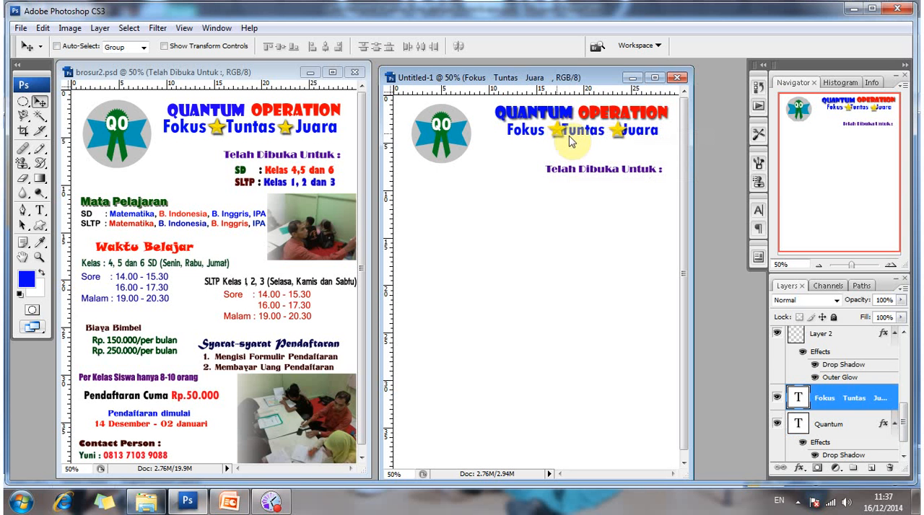
Nudge the star on Layer 2 to the left so it sits between Fokus and Tuntas.
left_click(569, 136)
key("Left")
key("Left")
key("Left")
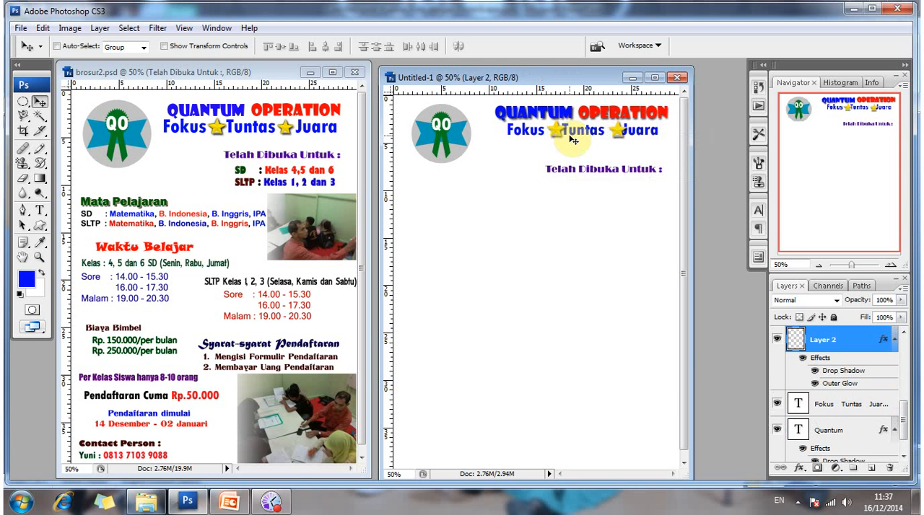
key("Left")
key("Left")
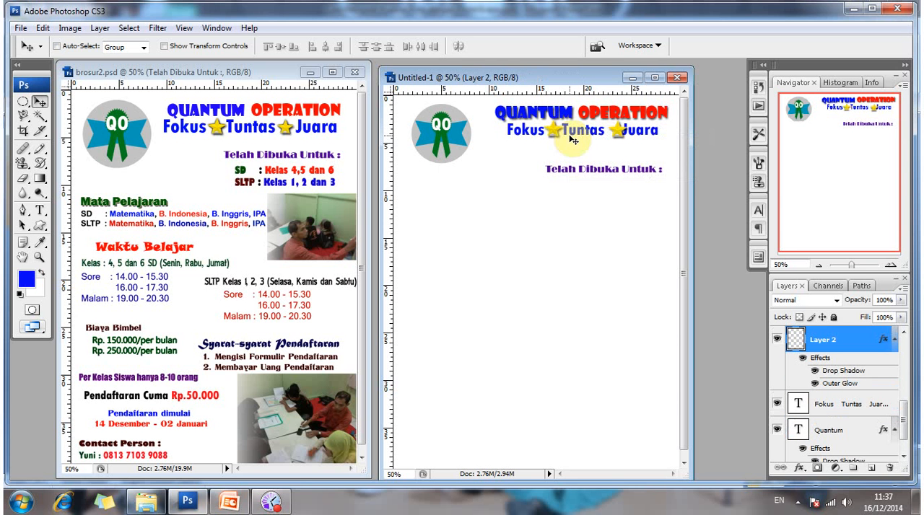
Nudge the star on Layer 2 copy to the left so it sits between Tuntas and Juara.
right_click(625, 137)
left_click(653, 143)
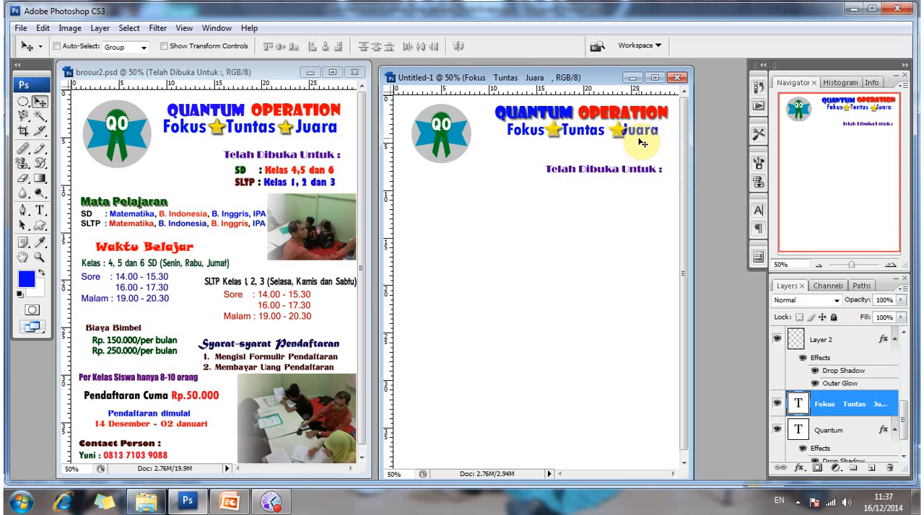
right_click(619, 131)
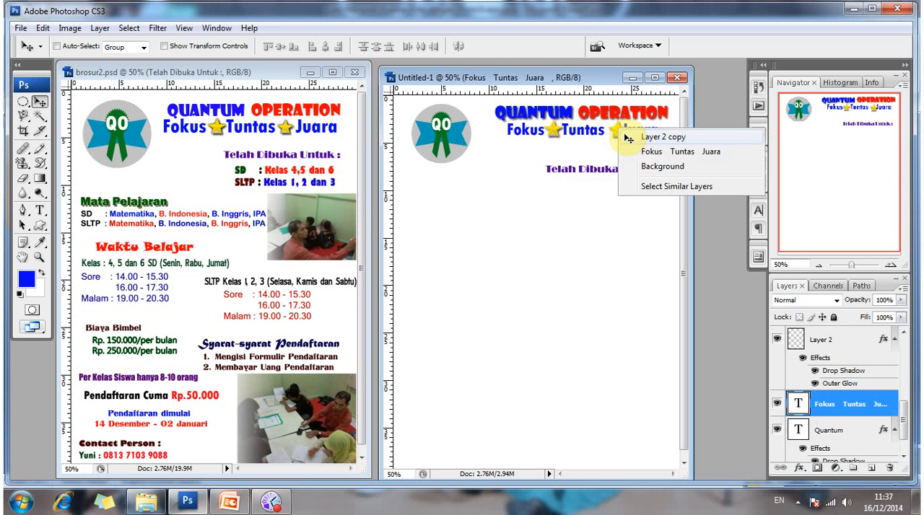
left_click(627, 137)
key("Left")
key("Left")
key("Left")
key("Left")
key("Left")
key("Left")
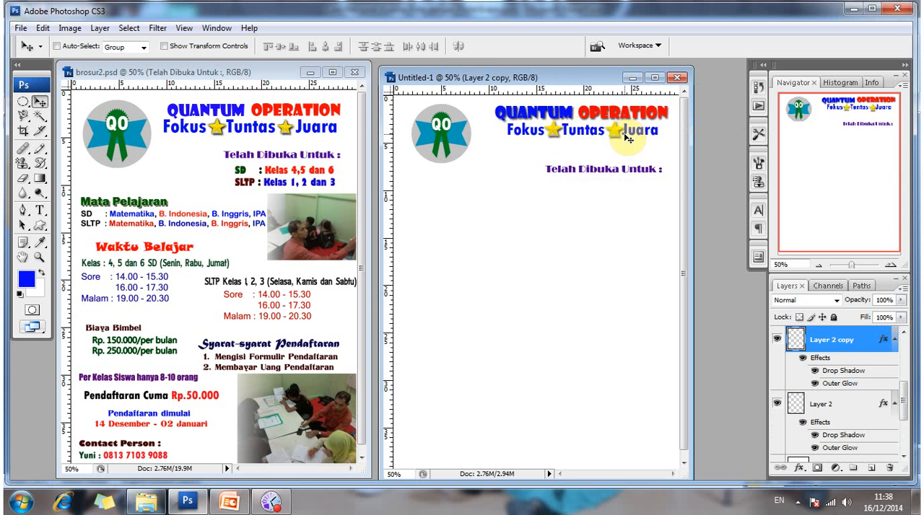
key("Left")
key("Left")
key("Left")
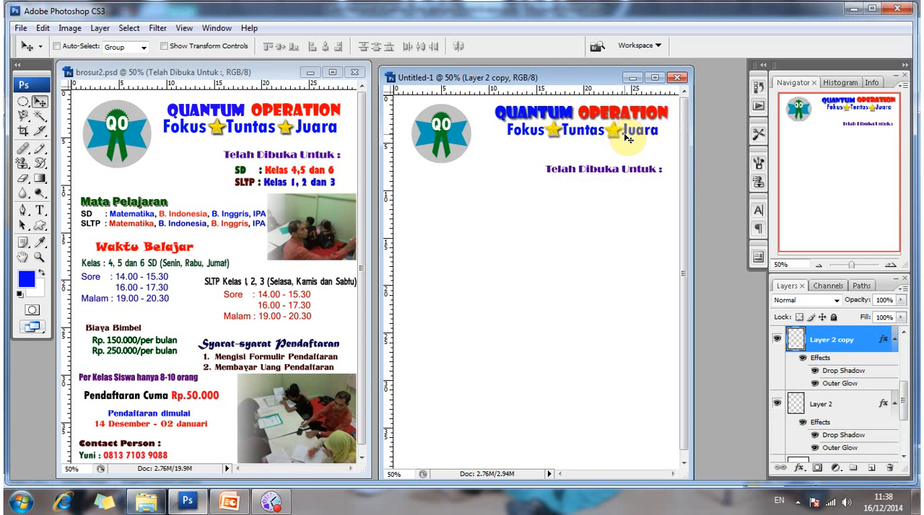
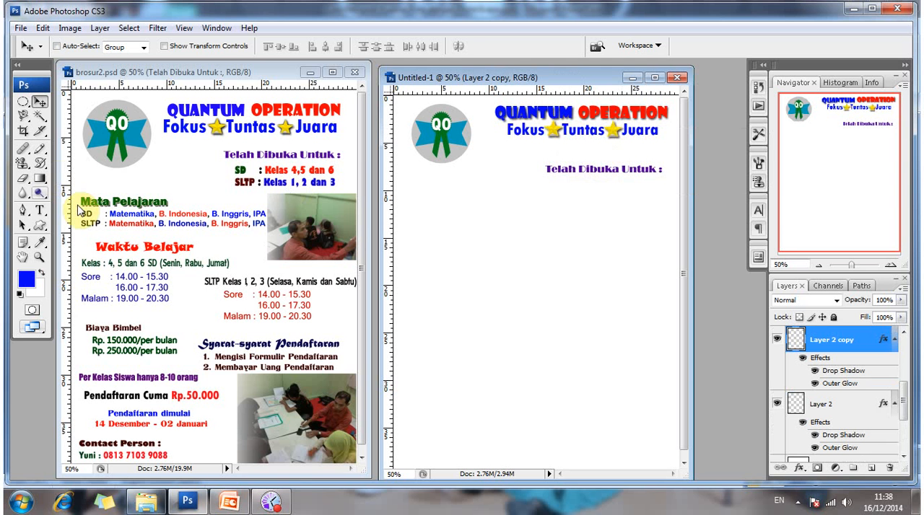
Check the font, size and colour of the SD and SLTP class lines in the brosur2.psd brochure.
key("t")
left_click(238, 170)
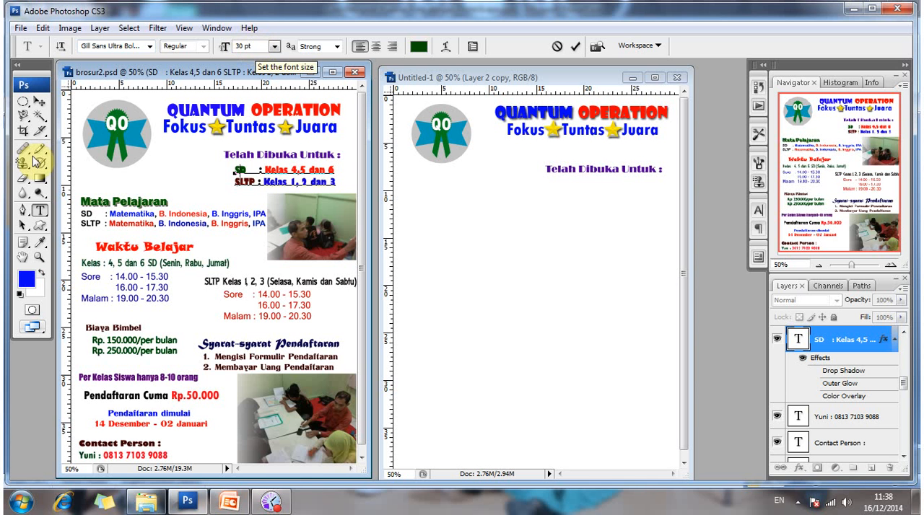
left_click(41, 103)
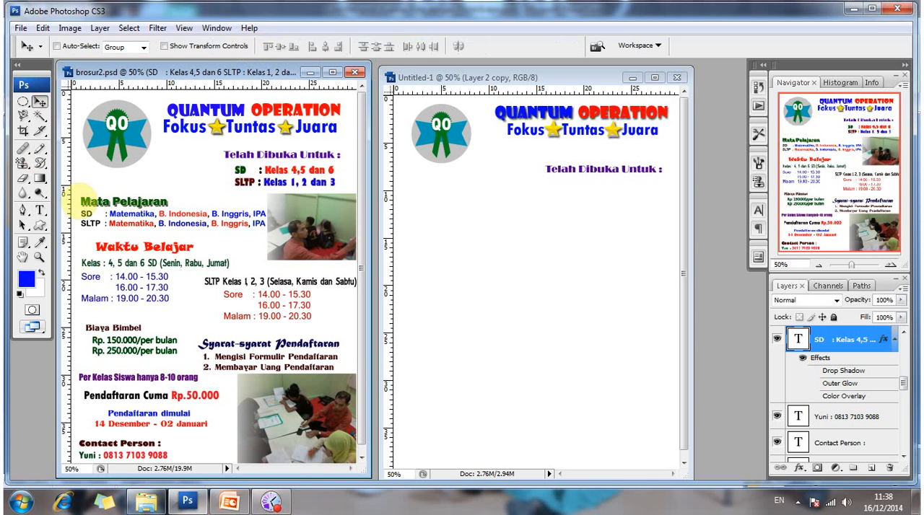
key("t")
left_click(550, 189)
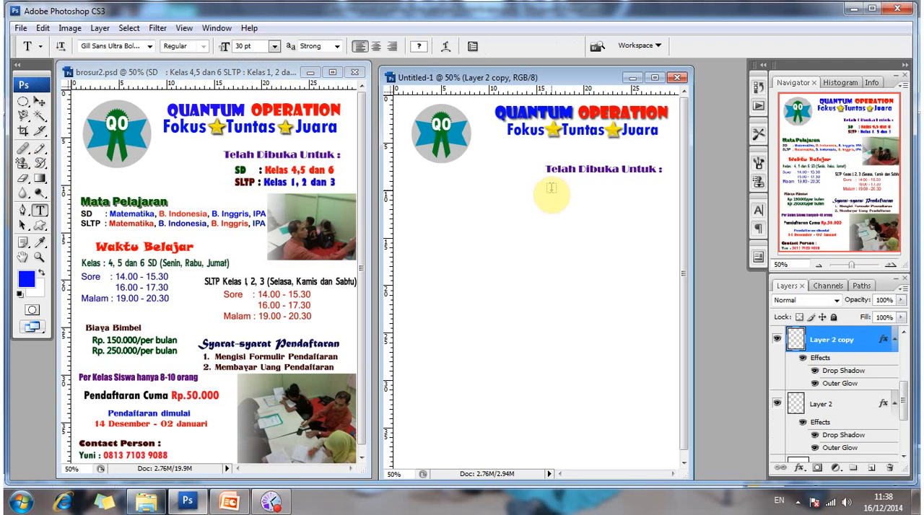
left_click(566, 194)
left_click(549, 192)
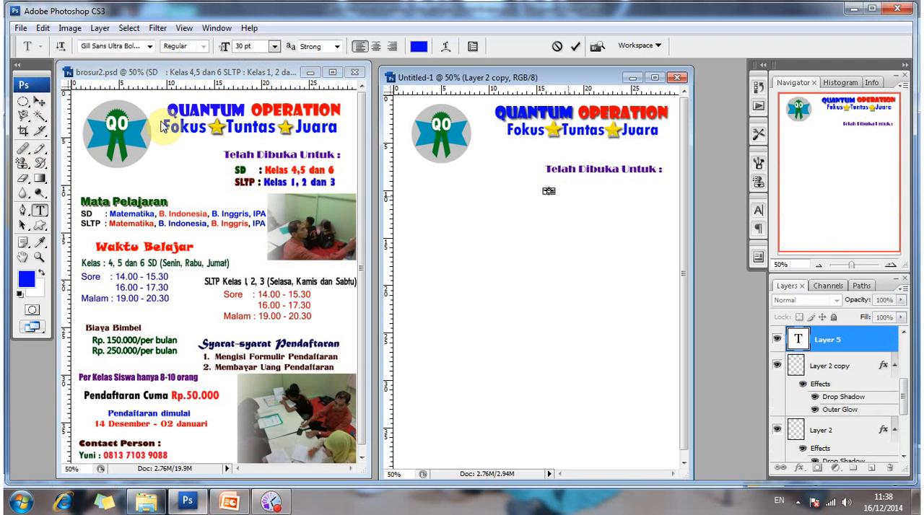
left_click(39, 102)
left_click(459, 203)
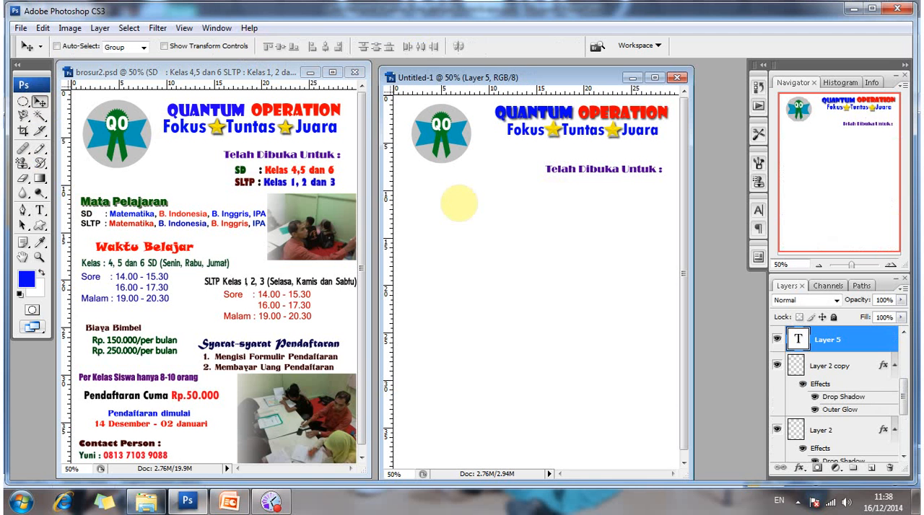
Add the text line "SD : Kelas 4, 5 dan 6" in 30 pt blue lettering below the Telah Dibuka Untuk heading in Untitled-1.
key("t")
left_click(545, 197)
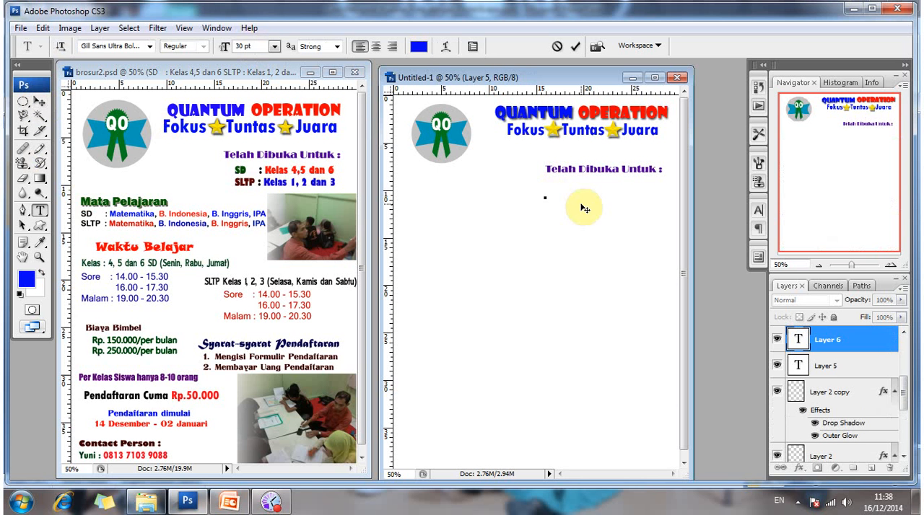
type("Sd")
key("BackSpace")
type("D")
key("BackSpace")
type(": Kelas 4")
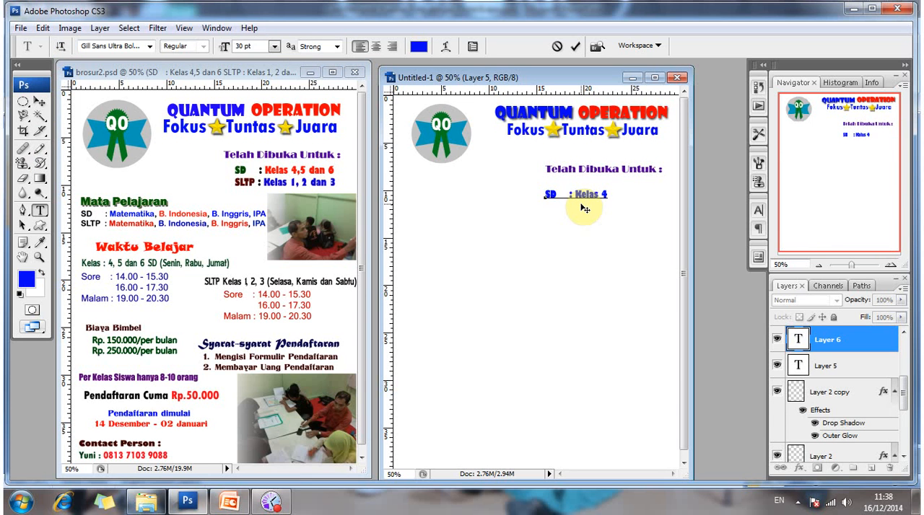
type(", 5 dan 6")
Add a second line reading "SLTP : Kelas 1, 2 dan 3" under the SD line and commit the text.
key("Return")
type("slt")
key("BackSpace")
key("BackSpace")
key("BackSpace")
type("SLT")
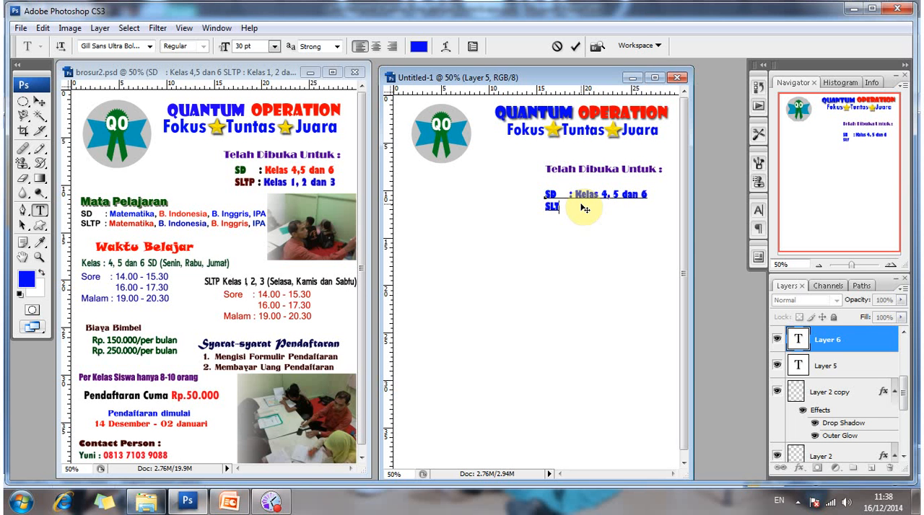
type("P : KELAS")
key("BackSpace")
key("BackSpace")
key("BackSpace")
key("BackSpace")
key("BackSpace")
type("Kel")
key("BackSpace")
key("BackSpace")
type("elas 1, 2")
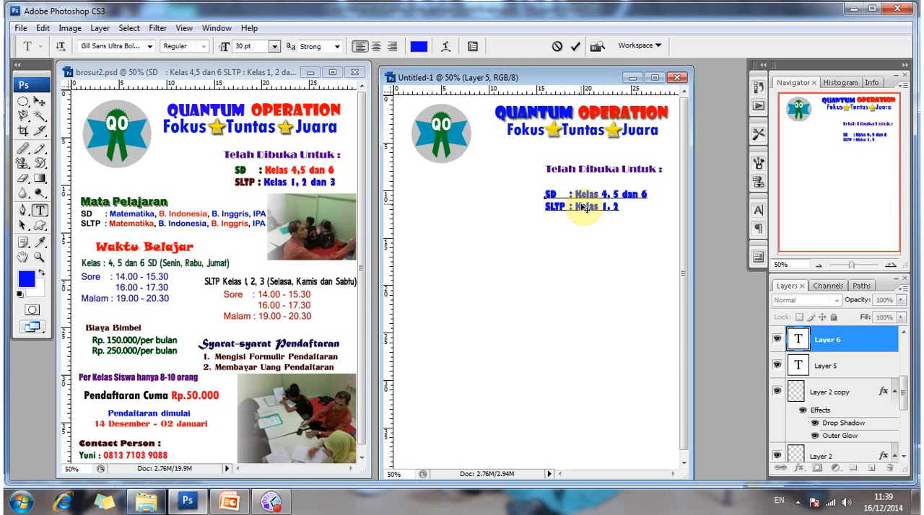
type(" dan 3")
left_click(514, 201)
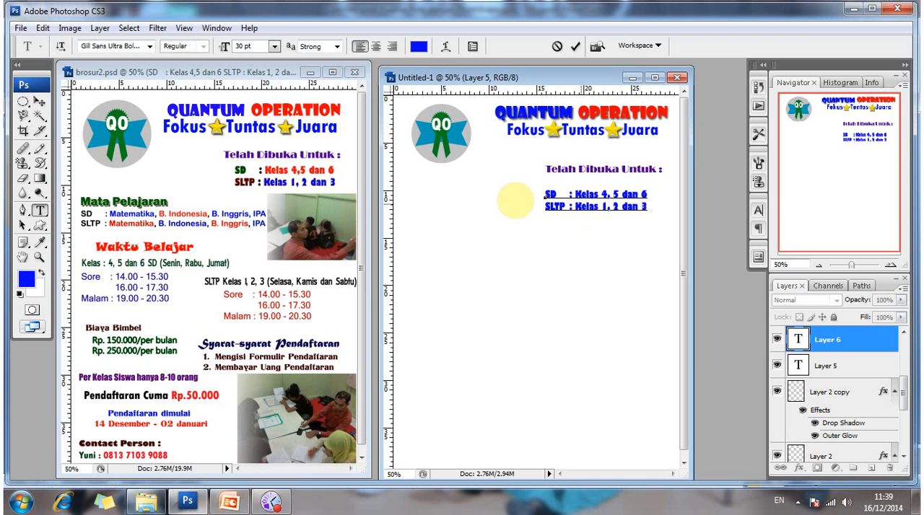
left_click(310, 186)
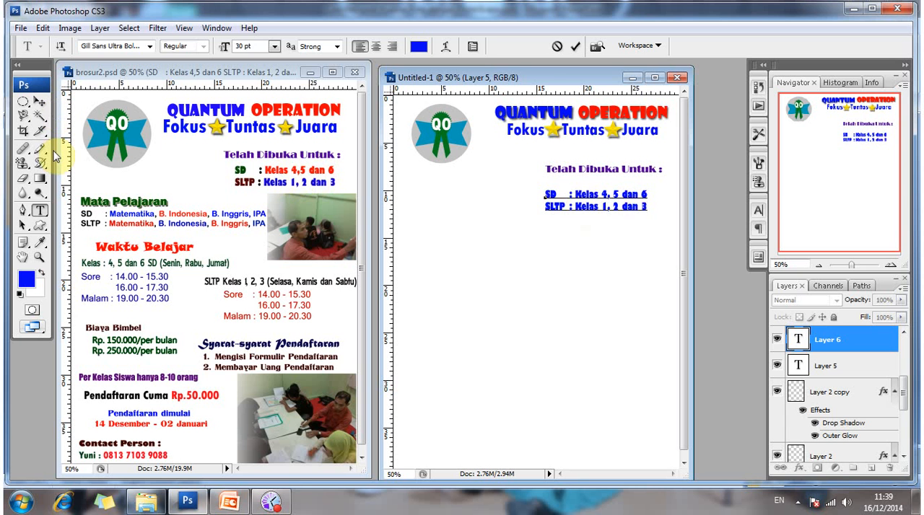
left_click(39, 101)
Recolour the words "Kelas 4, 5 dan 6" in the SD line to bright red, fe0214.
double_click(587, 183)
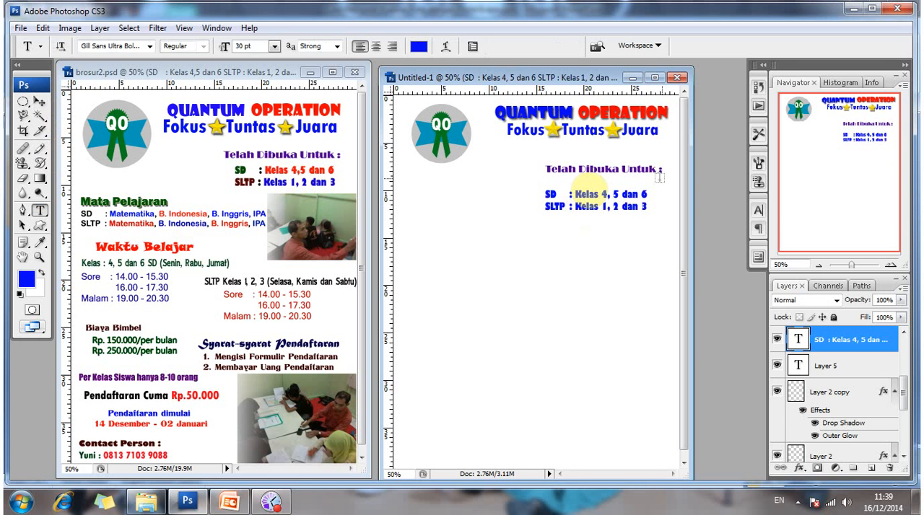
left_click(569, 195)
left_click(589, 187)
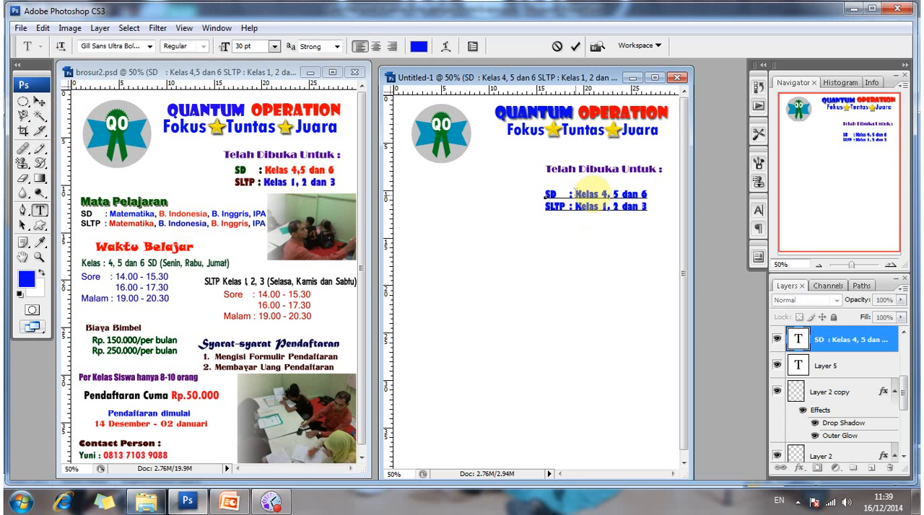
left_click_drag(574, 193, 647, 194)
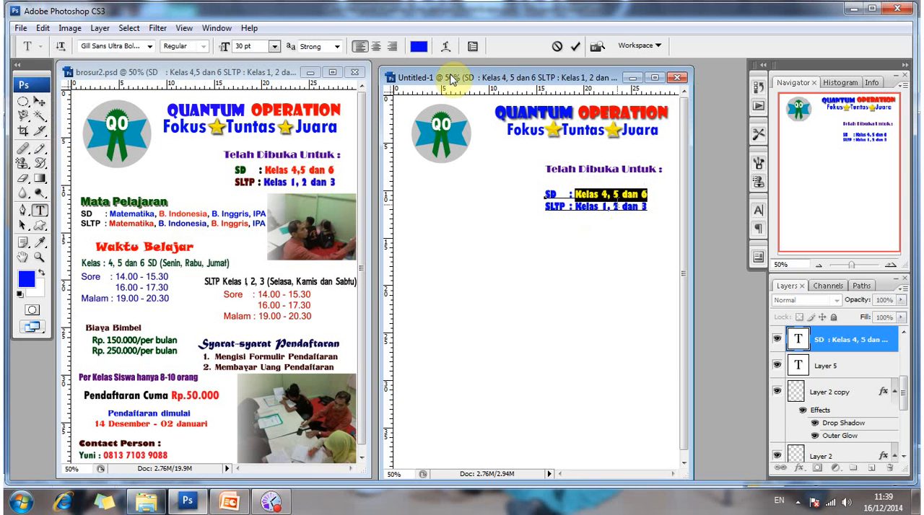
left_click(418, 46)
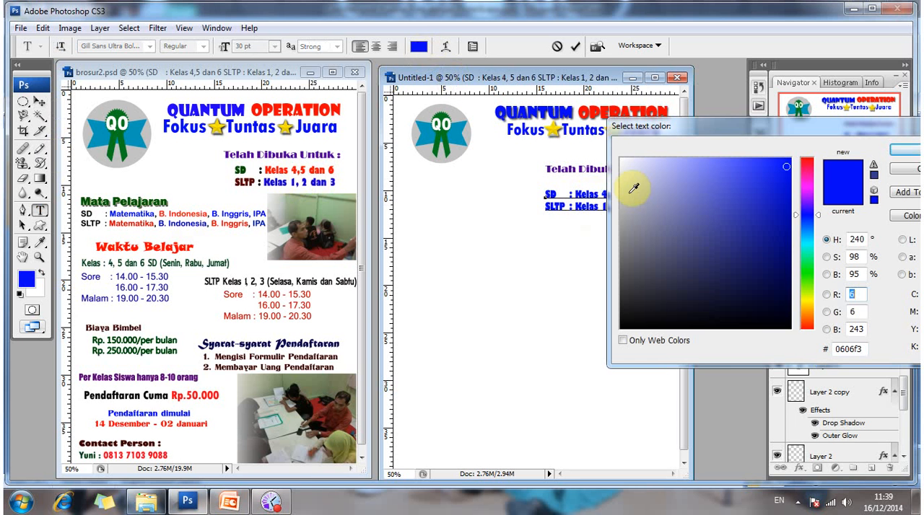
left_click(803, 160)
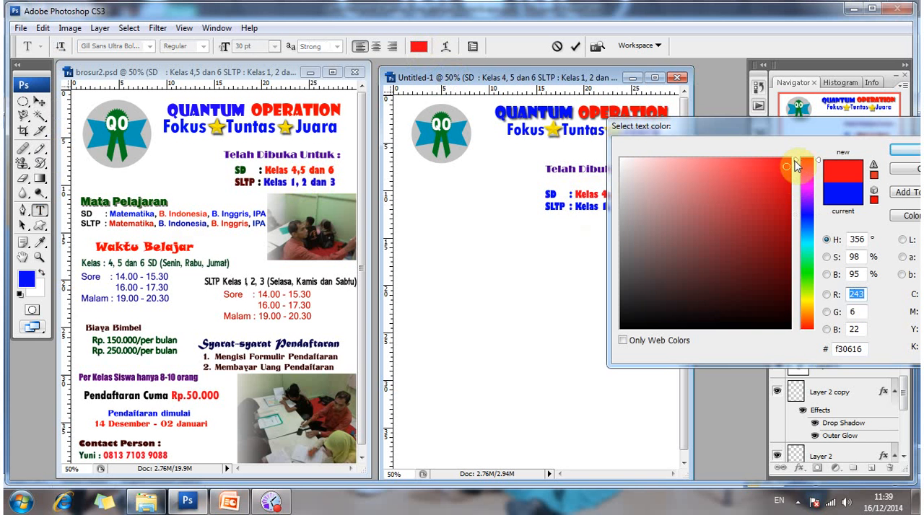
left_click_drag(796, 166, 799, 158)
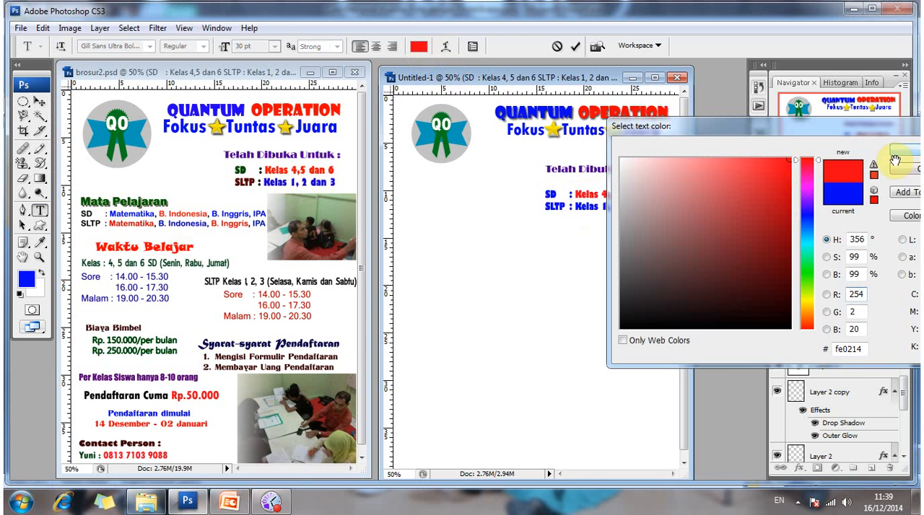
left_click(894, 160)
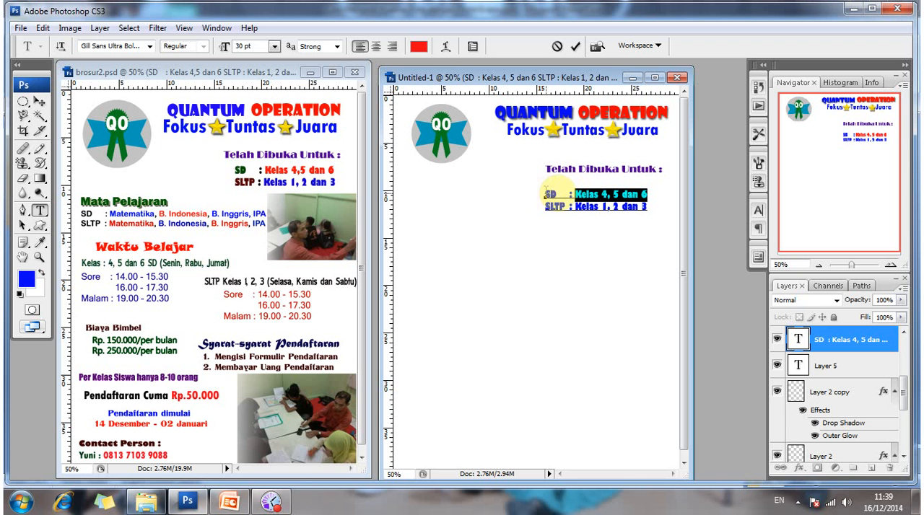
Recolour the word SD dark green (025001) by sampling the SD lettering in the brosur2.psd brochure.
double_click(550, 194)
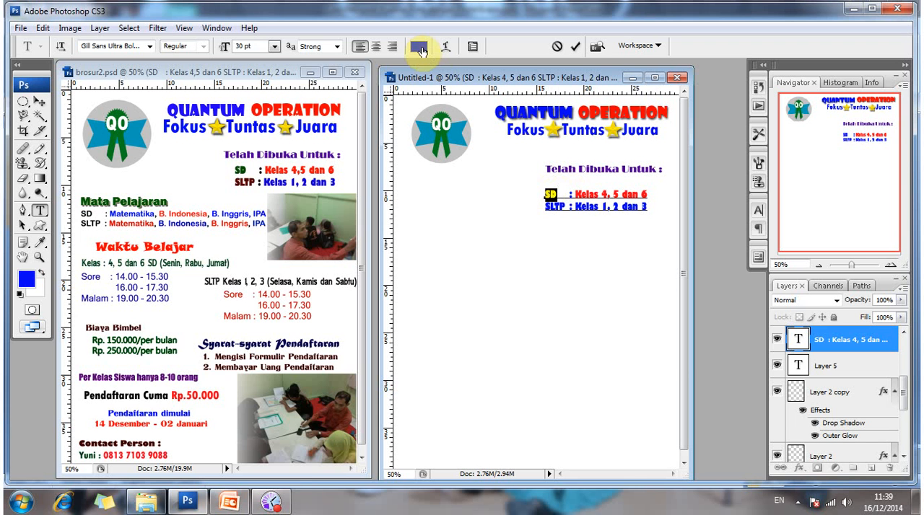
left_click(418, 47)
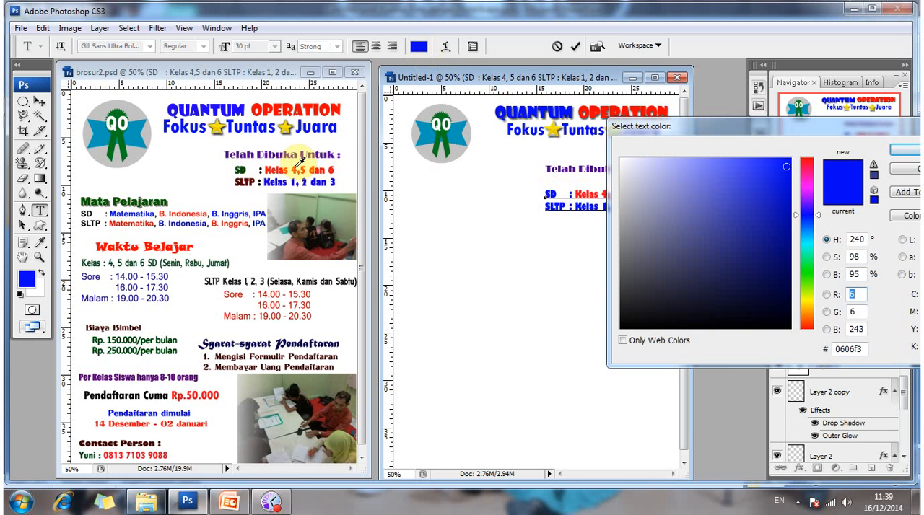
left_click(242, 166)
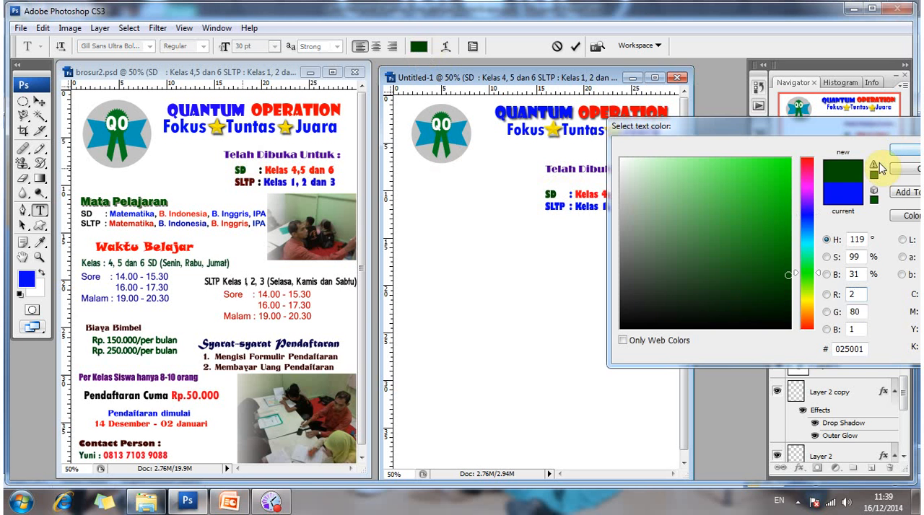
left_click(903, 149)
Recolour the word SLTP dark maroon (540101) by sampling the brosur2.psd brochure, and commit the text.
left_click(601, 207)
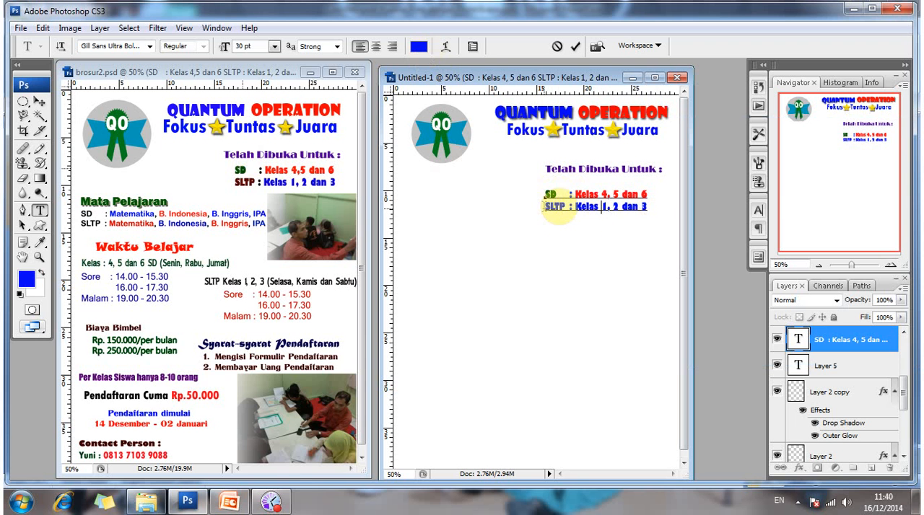
mouse_move(565, 207)
left_mouse_down()
mouse_move(549, 210)
mouse_move(568, 214)
left_mouse_up()
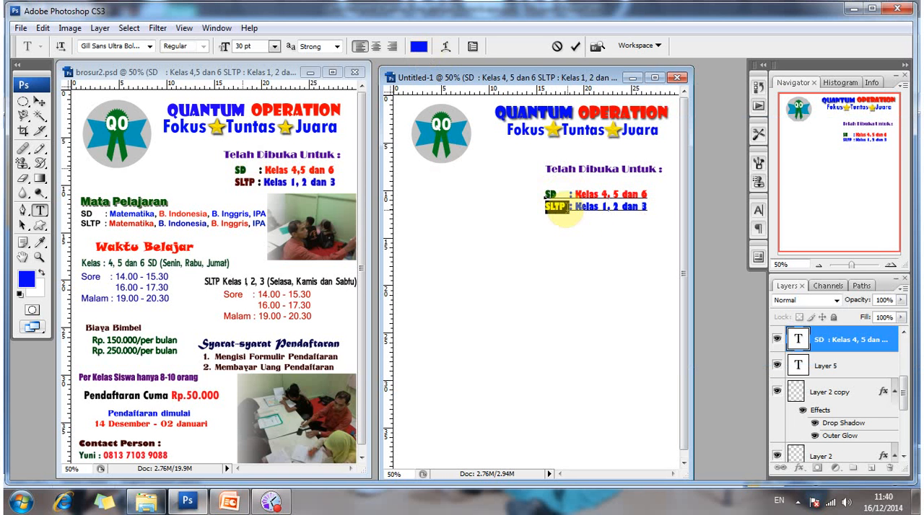
left_click(418, 48)
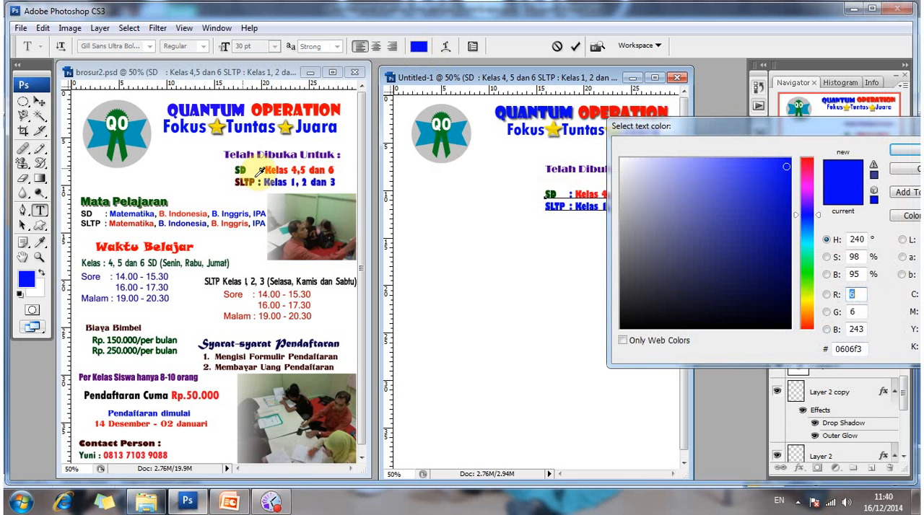
left_click(257, 174)
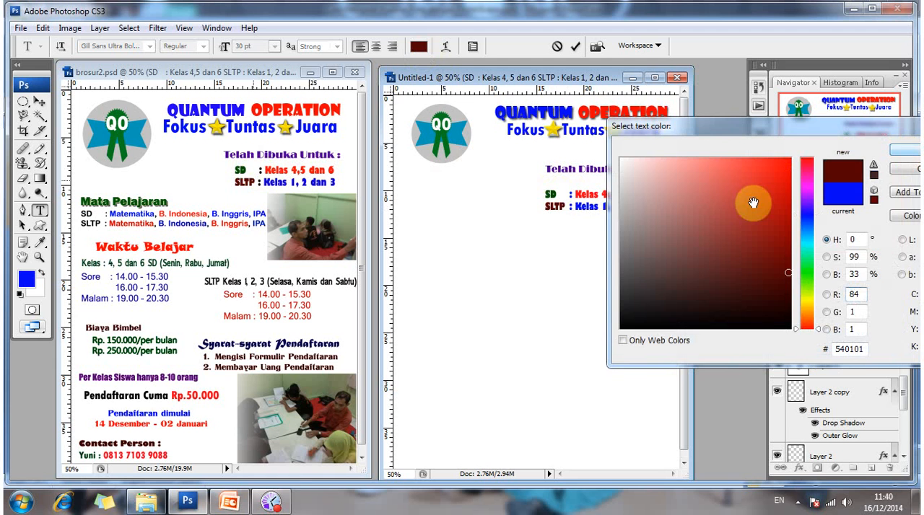
key("Return")
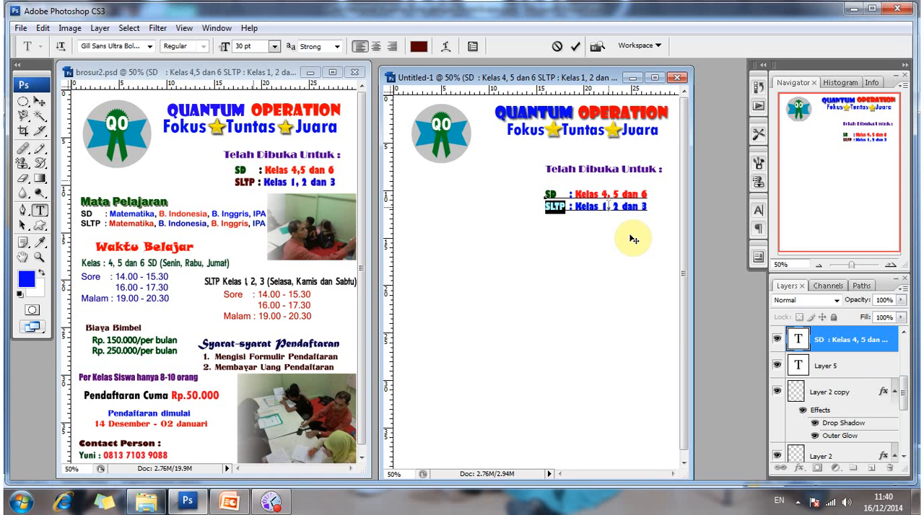
left_click(608, 205)
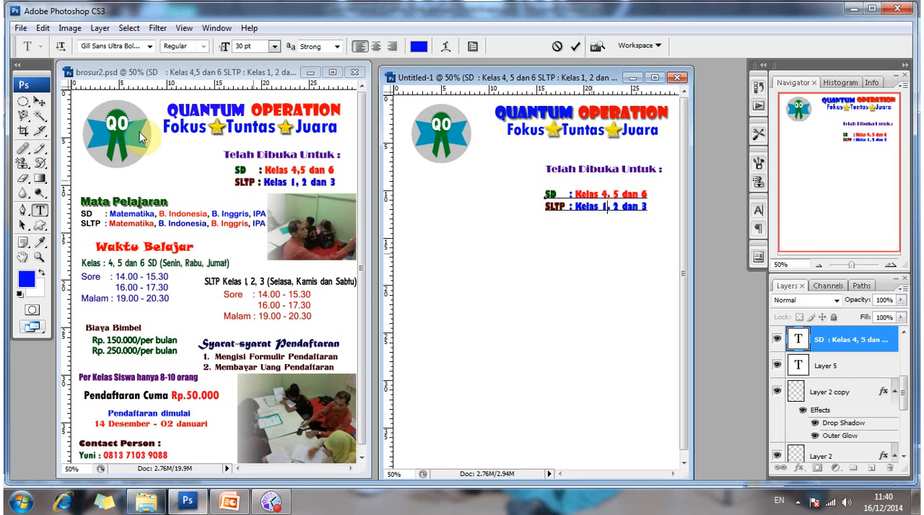
left_click(40, 102)
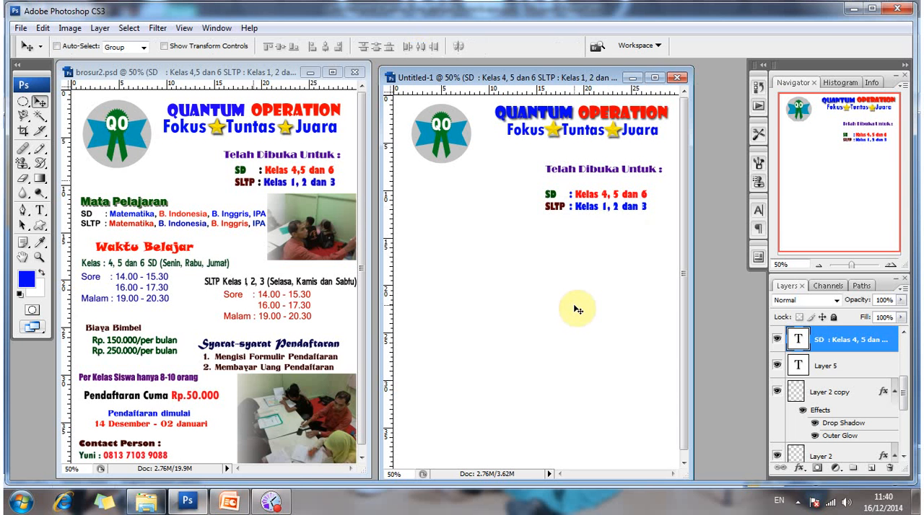
Move the SD and SLTP class lines up and slightly right so they sit centred close under the Telah Dibuka Untuk heading.
left_click_drag(576, 309, 573, 300)
key("shift+Up")
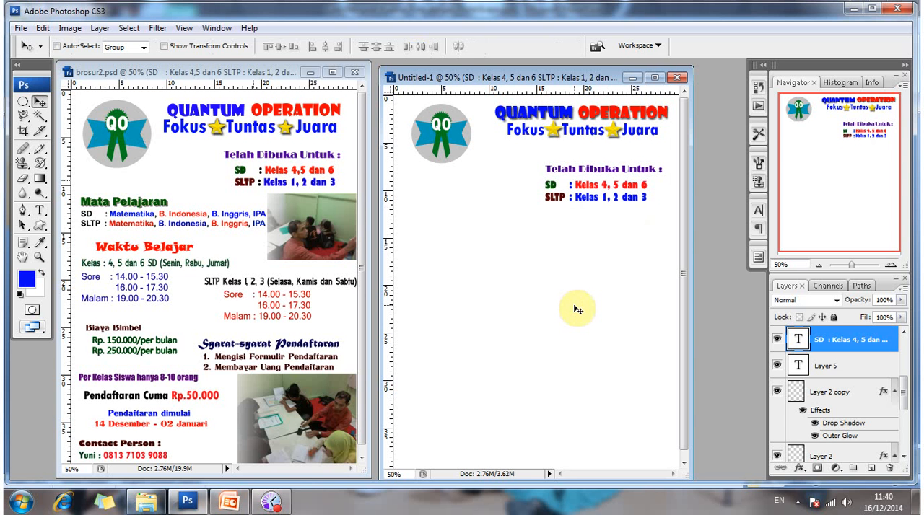
key("Up")
key("shift+Right")
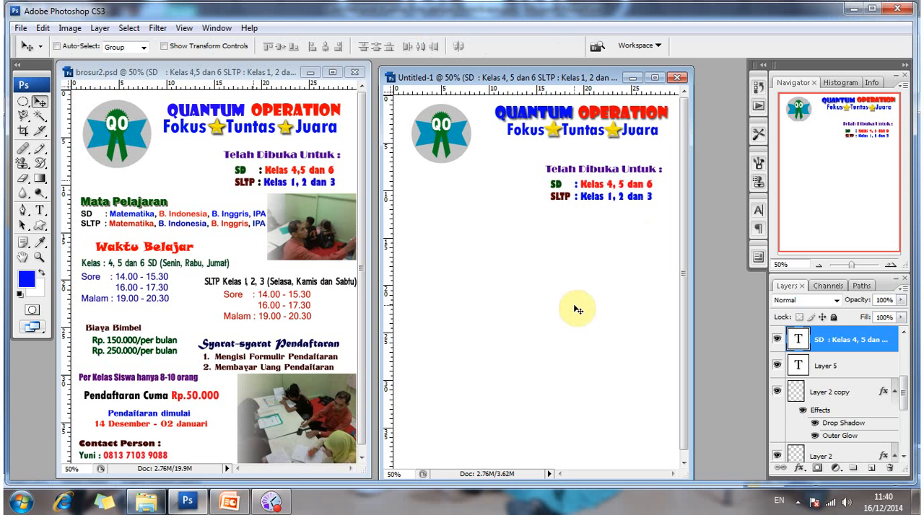
key("Up")
key("Up")
key("Right")
key("Right")
key("Up")
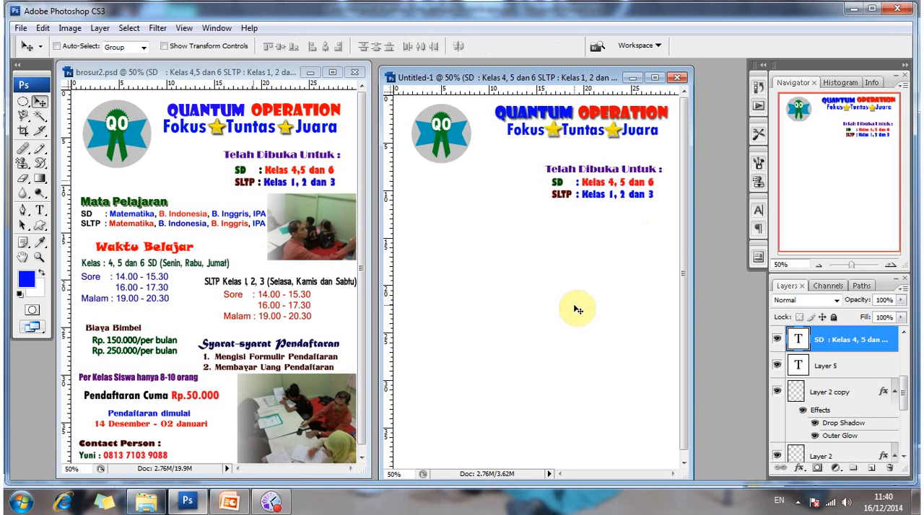
key("Up")
key("Down")
key("Up")
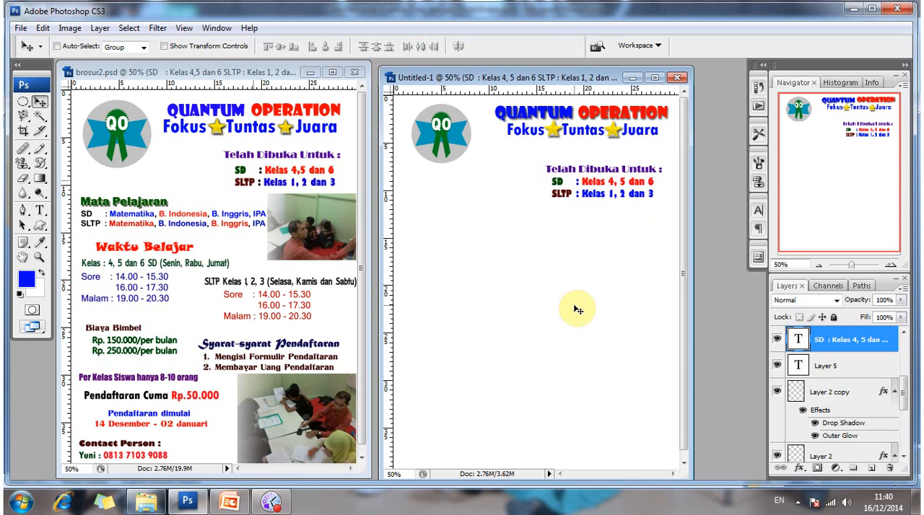
key("Down")
key("Right")
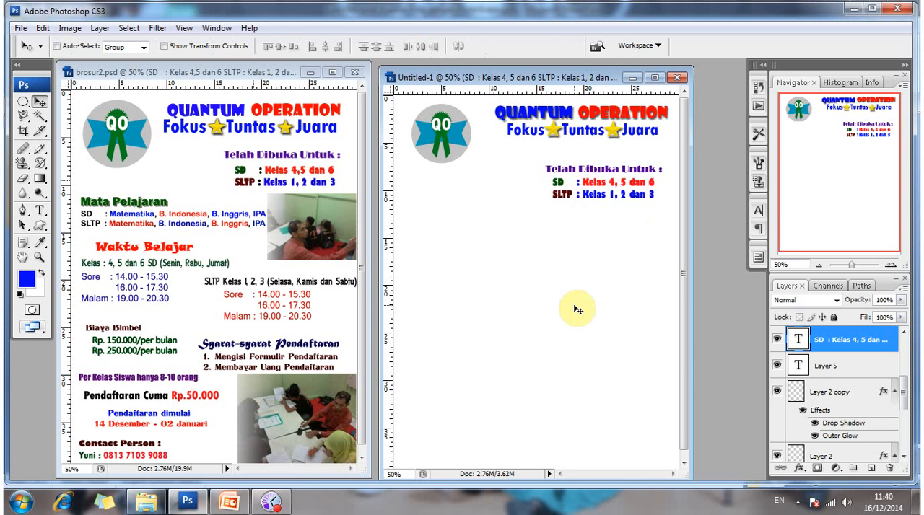
Select the Telah Dibuka Untuk heading layer and nudge it up, away from the class lines.
right_click(599, 175)
left_click(604, 176)
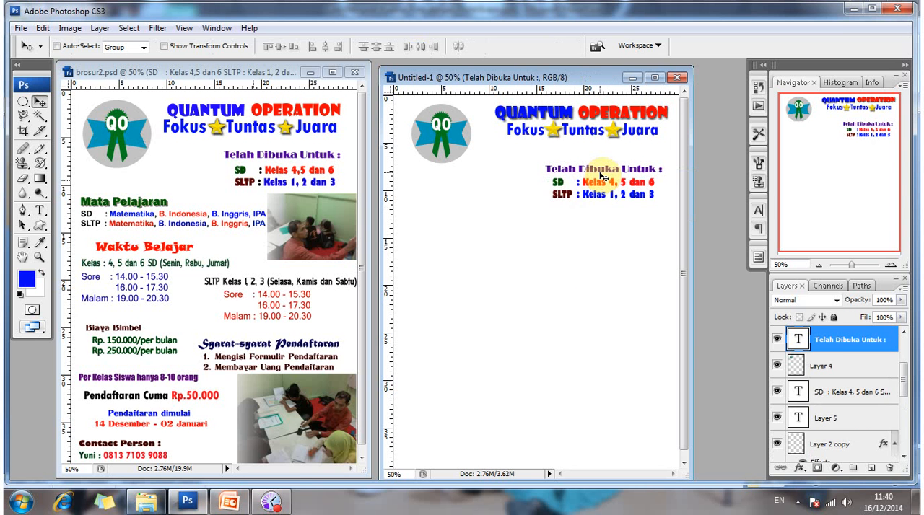
key("Up")
key("Up")
key("Up")
key("Up")
key("Up")
key("Up")
Nudge the Telah Dibuka Untuk heading up and back down to fine-tune its height between the tagline and the class lines.
key("Up")
key("Up")
key("Up")
key("Up")
key("Up")
key("Up")
key("Up")
key("Up")
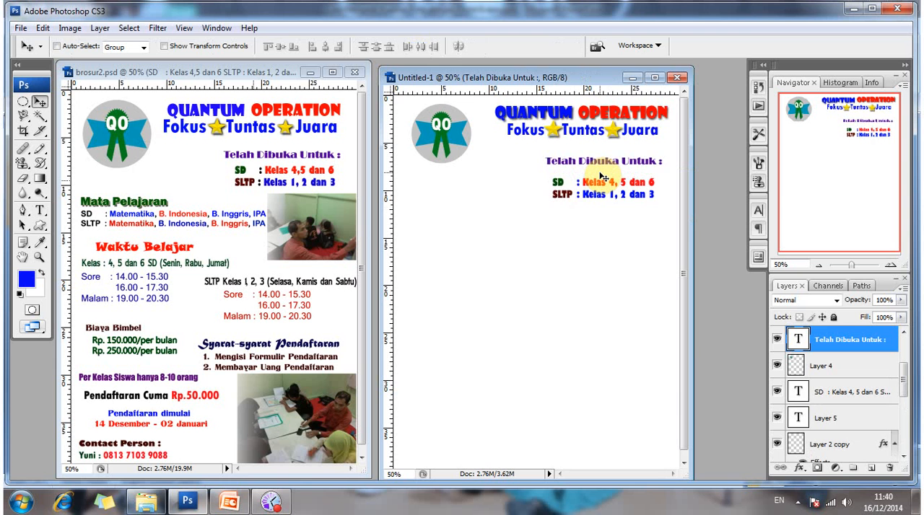
key("Up")
key("Up")
key("Up")
key("Up")
key("Up")
key("Up")
key("Up")
key("Up")
key("Up")
key("Up")
key("Up")
key("Up")
key("Down")
key("Down")
key("Down")
key("Down")
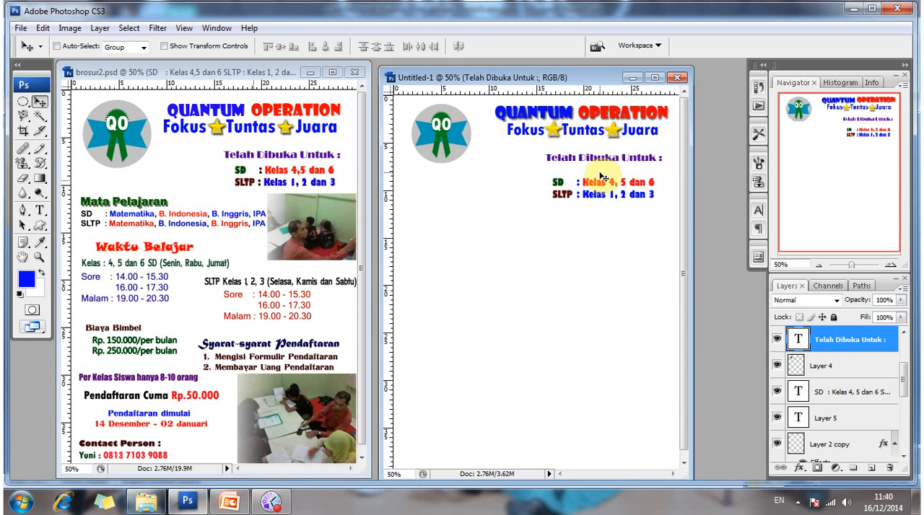
key("Down")
key("Down")
key("Down")
key("Down")
key("Down")
key("Down")
key("Down")
key("Down")
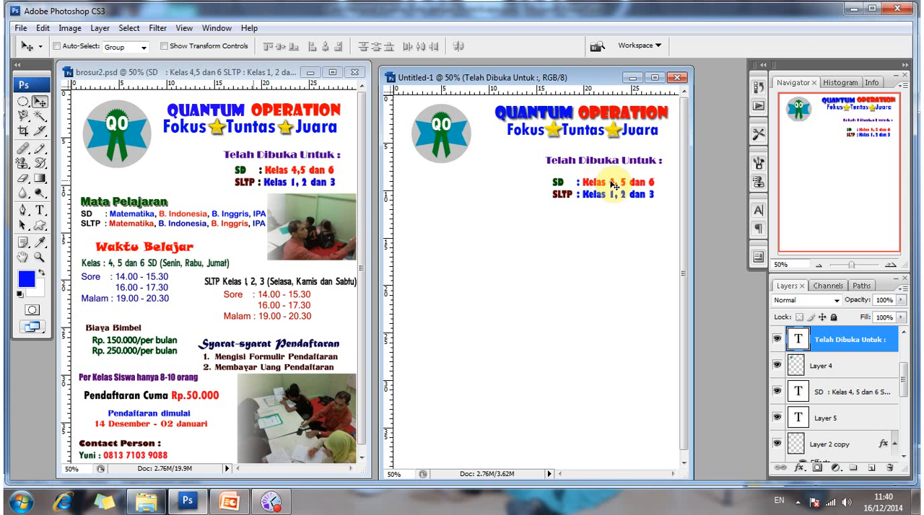
Select the SD and SLTP class lines layer and move it up closer to the Telah Dibuka Untuk heading.
right_click(625, 190)
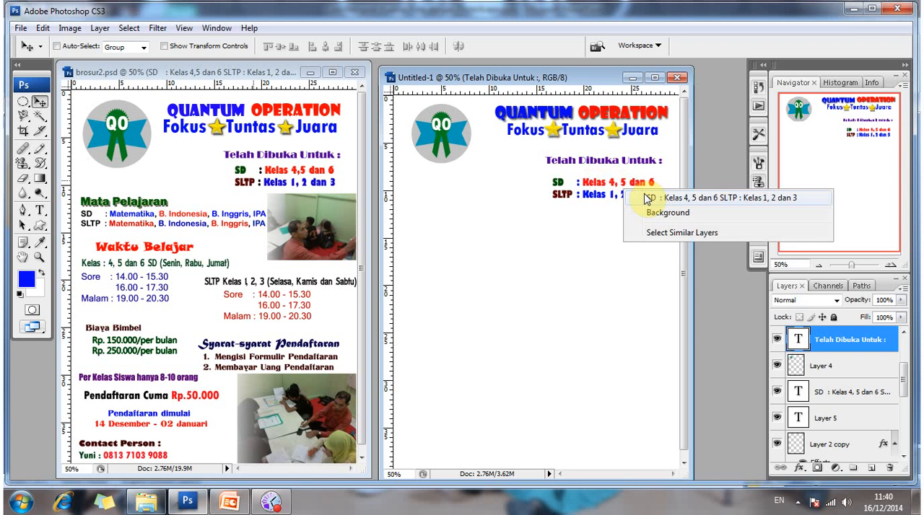
left_click(663, 198)
left_click_drag(644, 200, 647, 196)
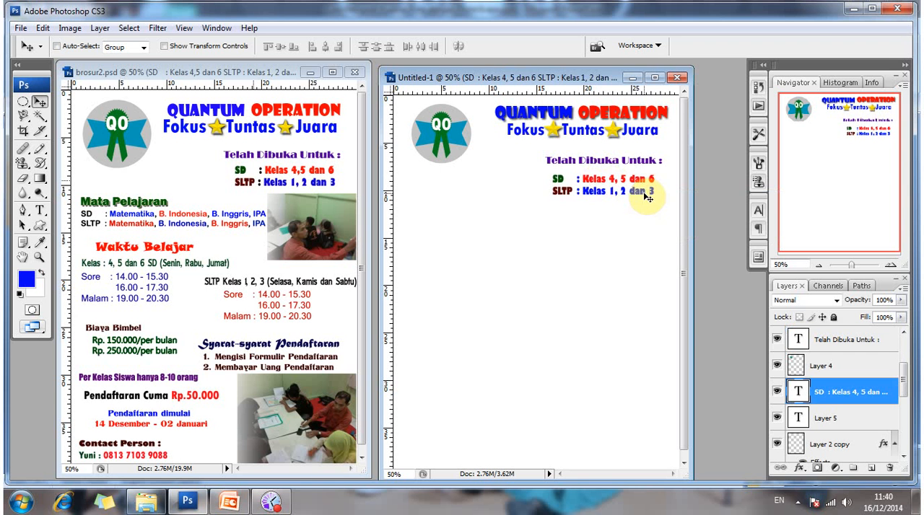
key("Up")
key("Up")
key("Up")
key("Up")
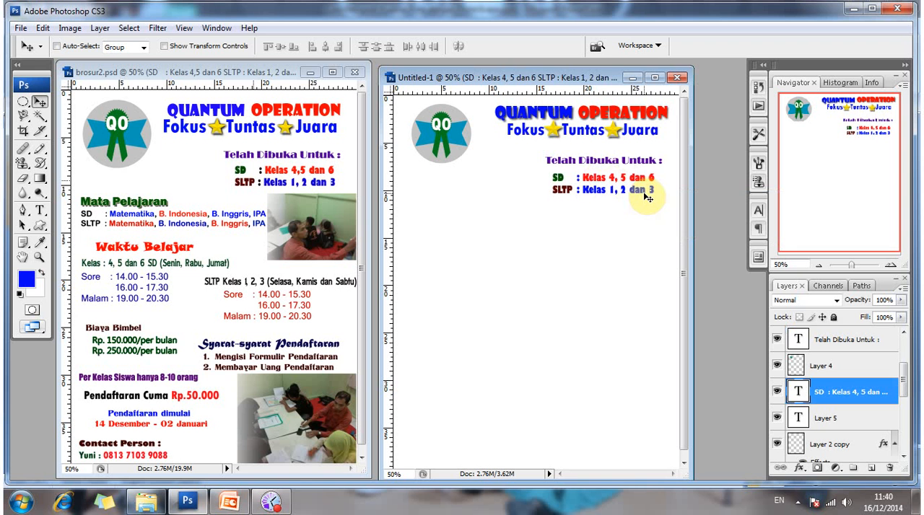
Select the Telah Dibuka Untuk heading layer and nudge it slightly down toward the class lines.
right_click(619, 165)
left_click(642, 170)
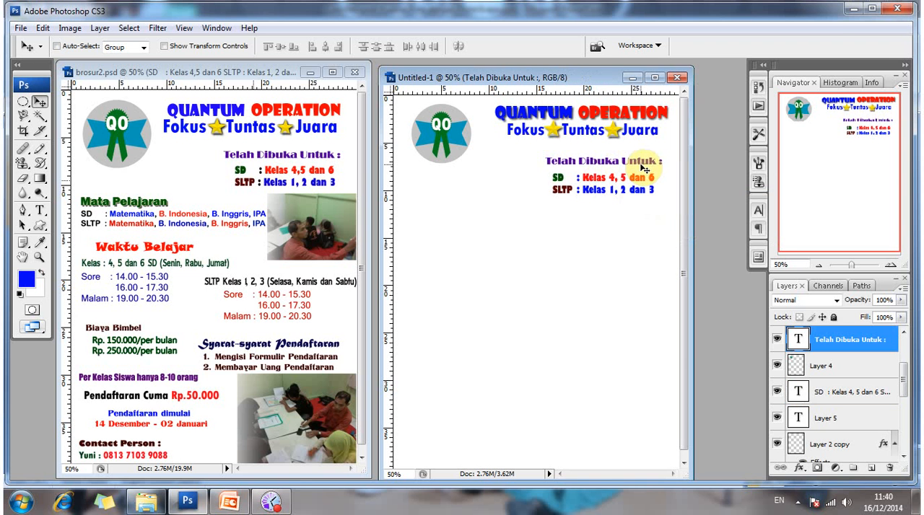
key("Down")
key("Down")
key("Down")
key("Down")
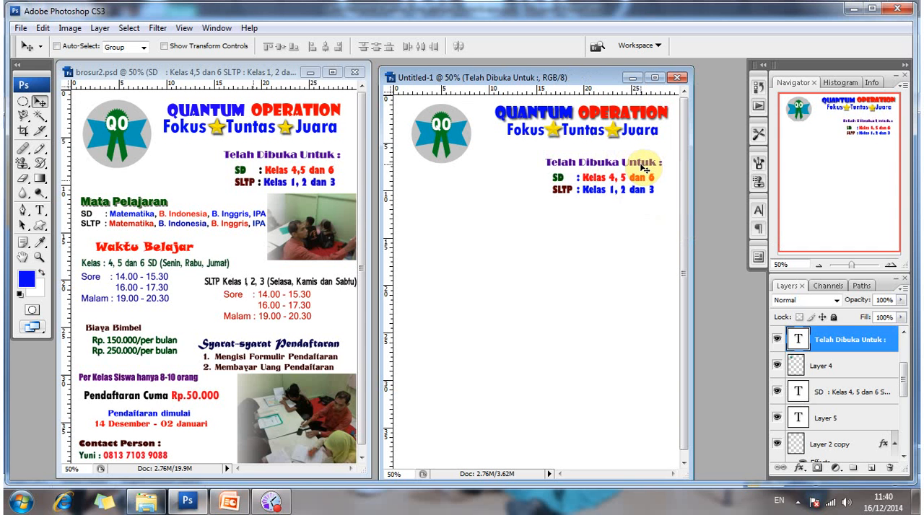
left_click(40, 211)
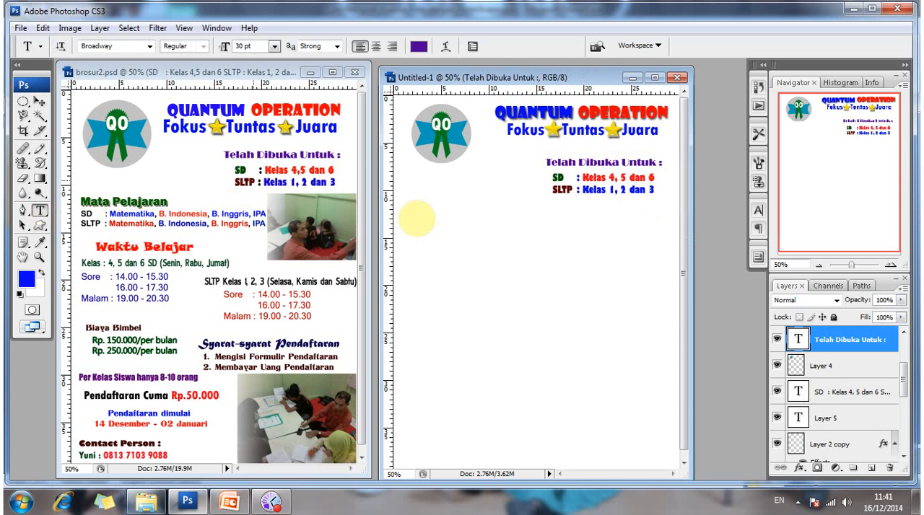
left_click(409, 221)
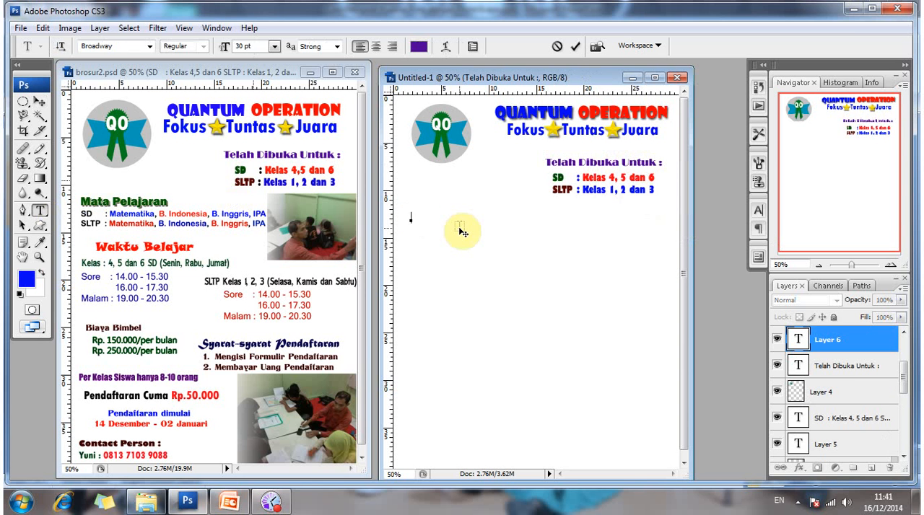
type("Ma")
key("BackSpace")
key("BackSpace")
left_click(40, 103)
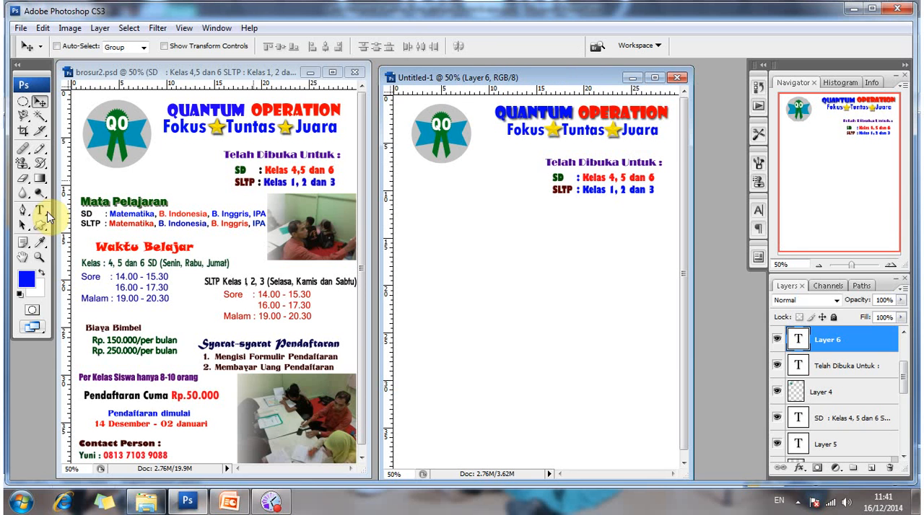
Load the text settings of the Mata Pelajaran heading in the brosur2.psd brochure into the Type tool.
left_click(41, 211)
left_click(104, 205)
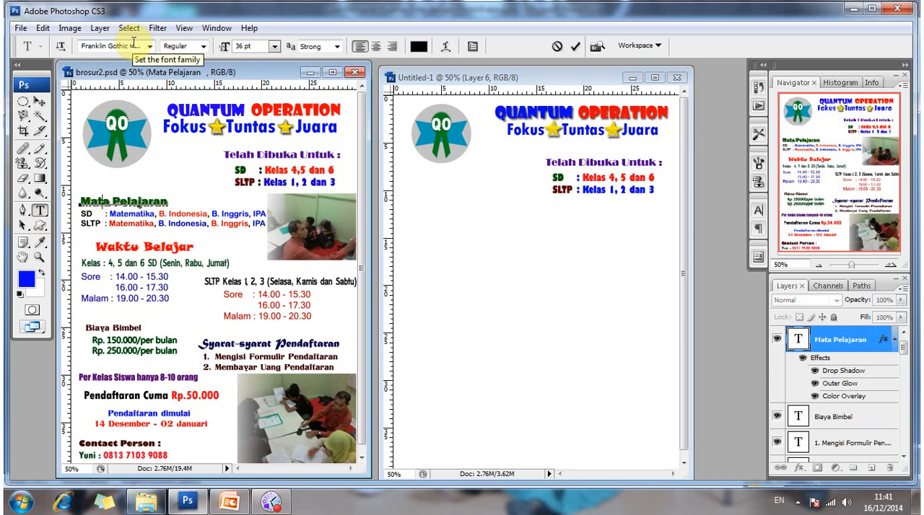
left_click(39, 102)
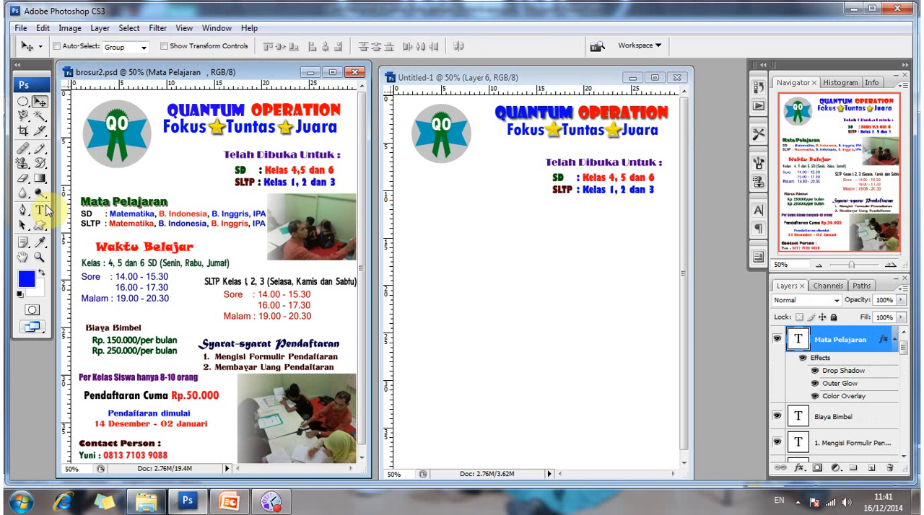
Add the heading text Mata Pelajaran in 36 pt Franklin Gothic below the logo in the new document.
left_click(43, 209)
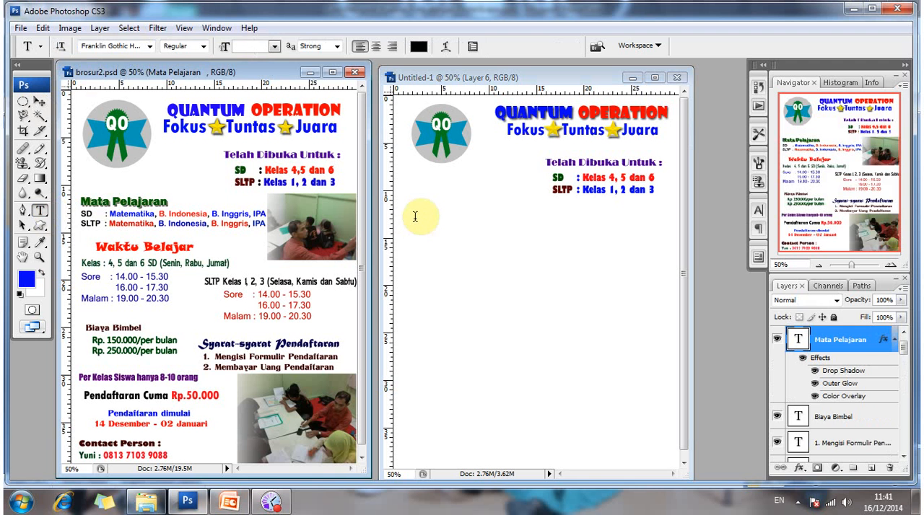
left_click(415, 217)
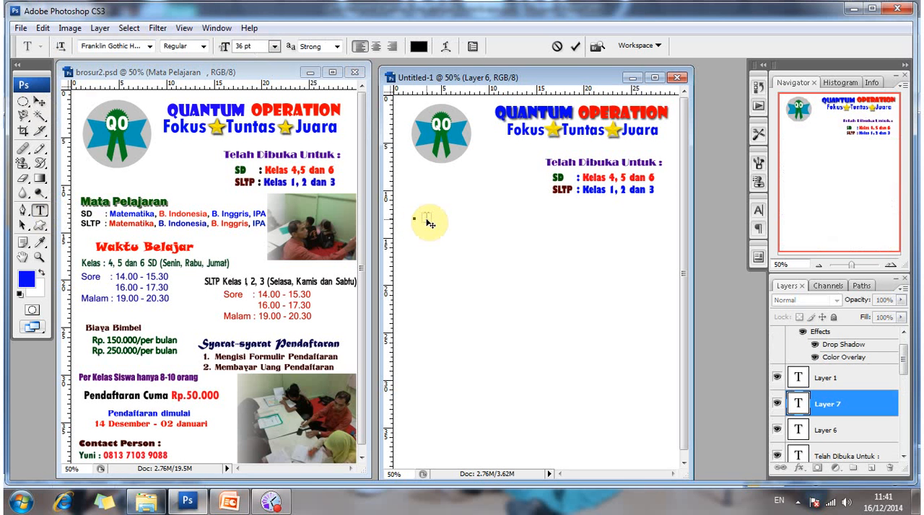
type("Mata Pelajara")
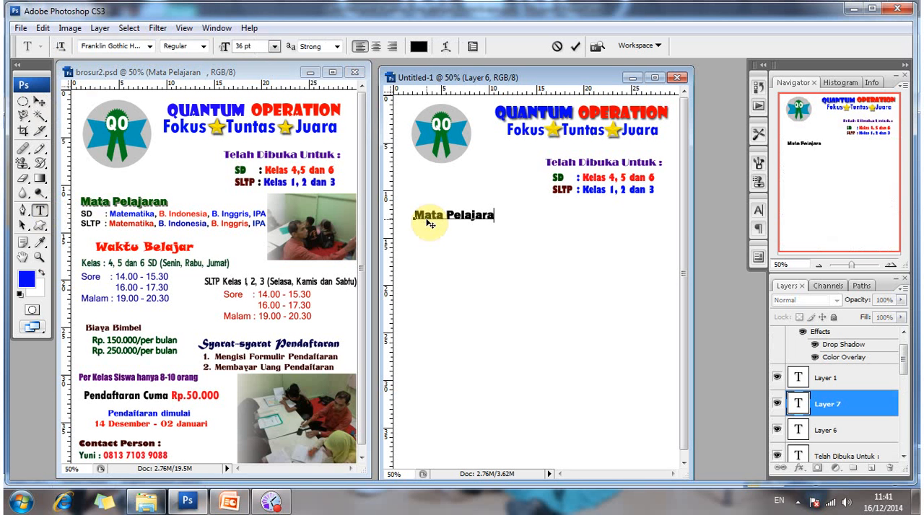
type("n")
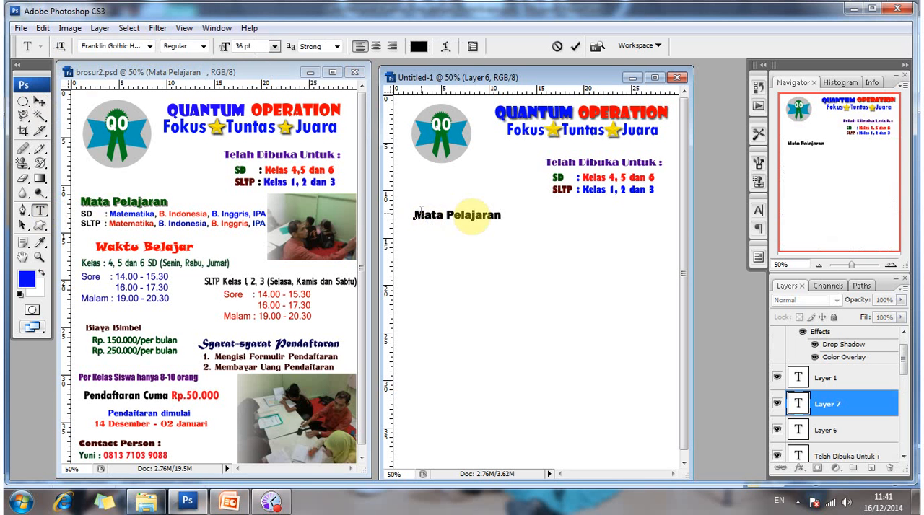
Recolour the whole Mata Pelajaran heading dark green (085300) and commit the text.
key("ctrl+a")
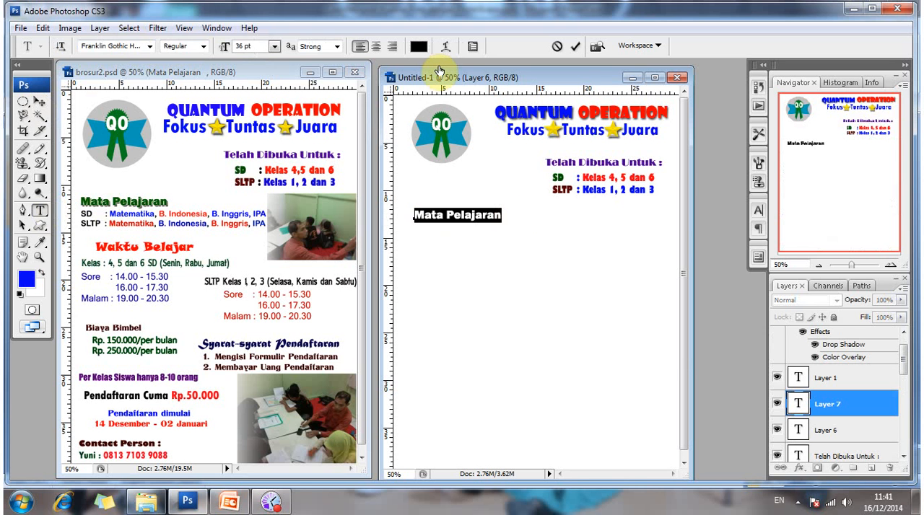
left_click(419, 45)
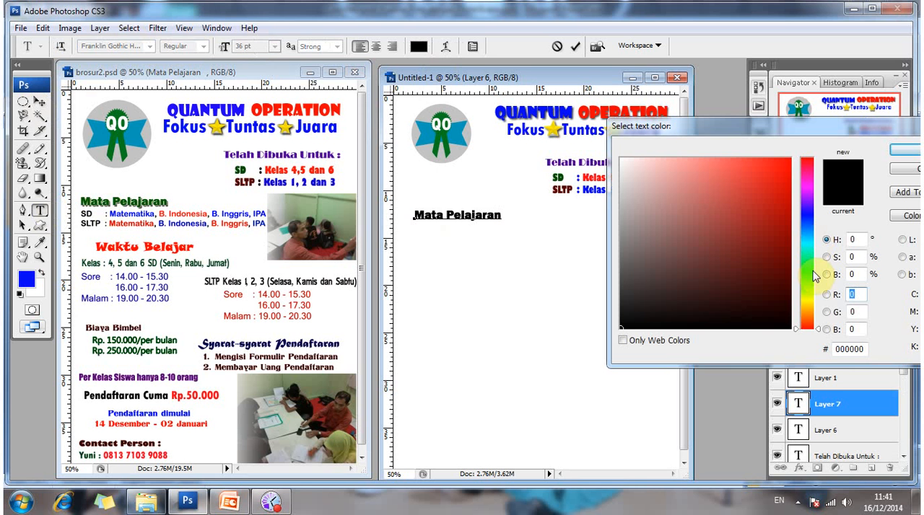
left_click(813, 271)
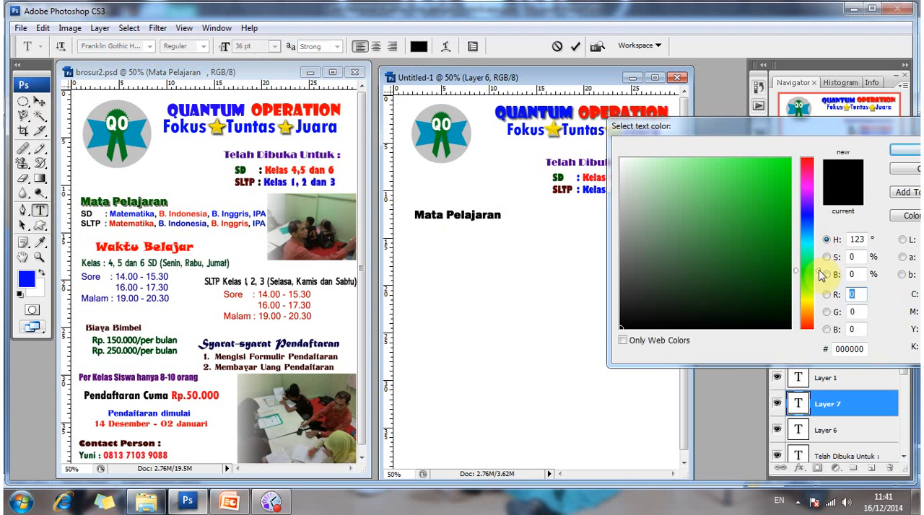
left_click(818, 269)
left_click(789, 251)
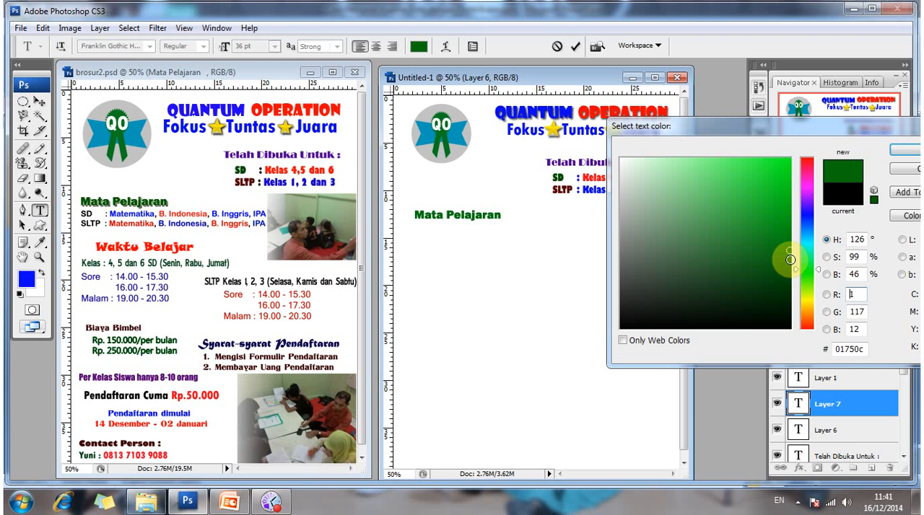
left_click(790, 259)
left_click(791, 273)
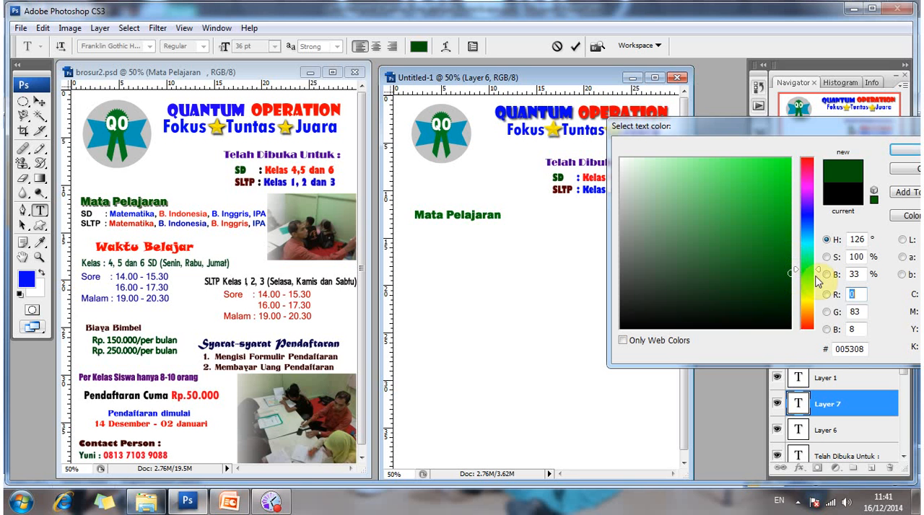
type("8")
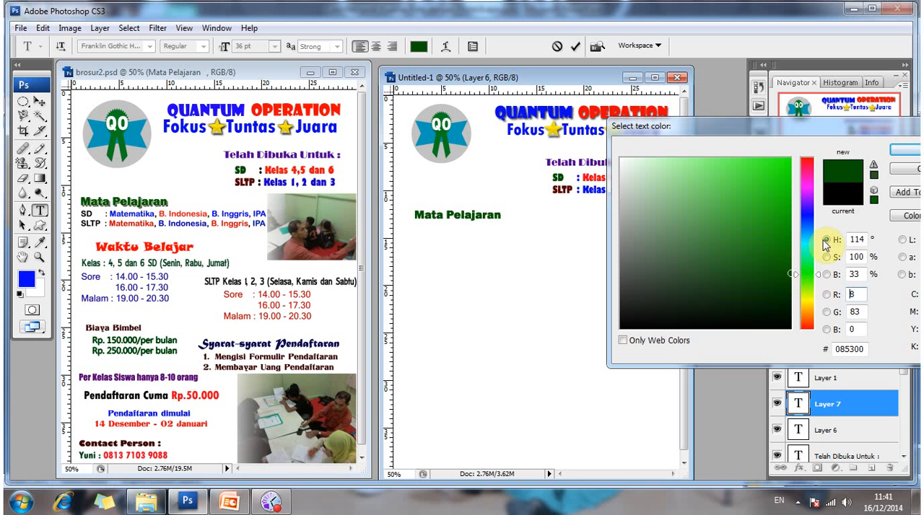
left_click(913, 153)
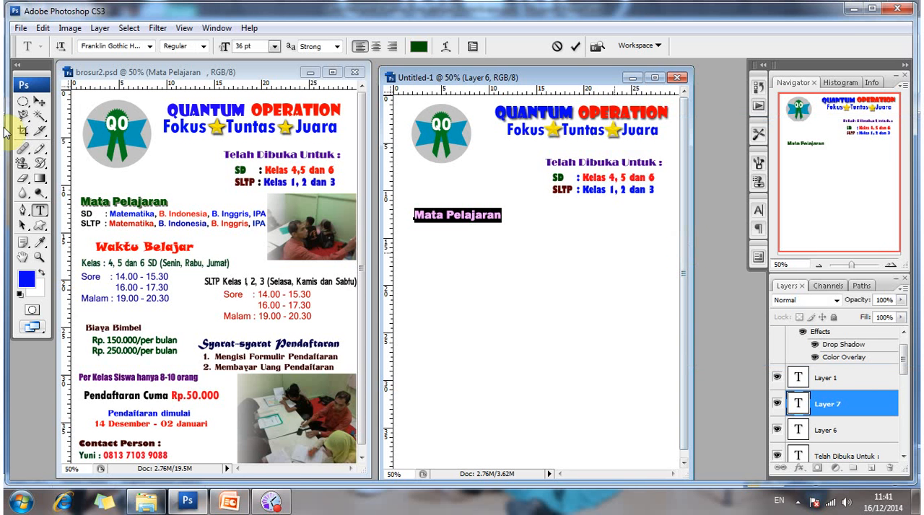
left_click(41, 102)
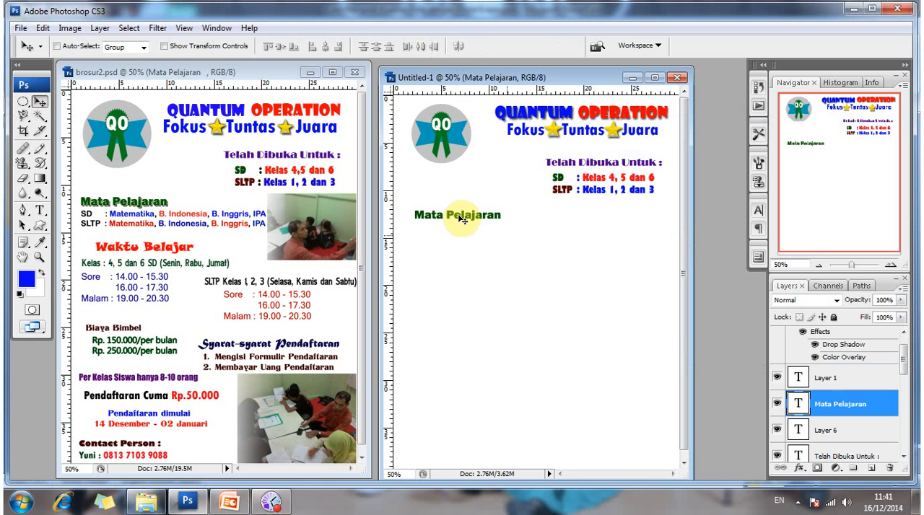
Open the layer style settings of the Mata Pelajaran text layer and enable a Drop Shadow.
right_click(462, 219)
left_click(507, 226)
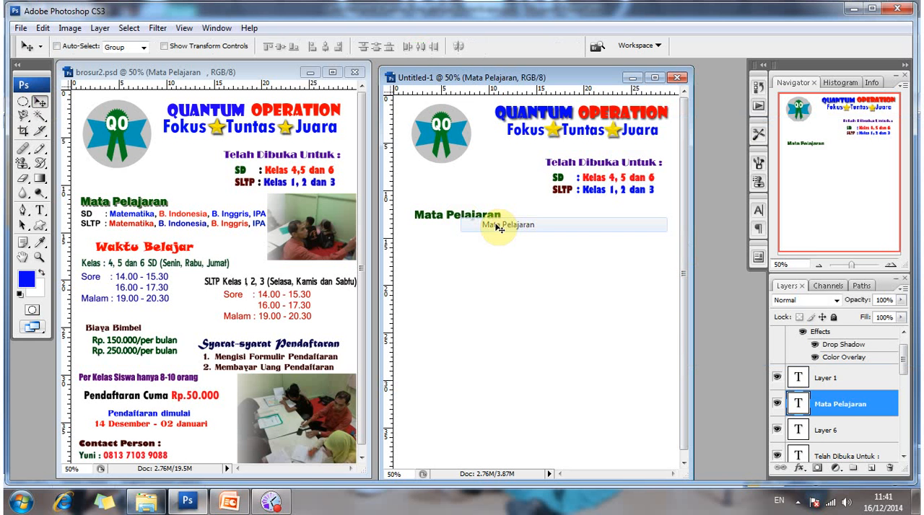
right_click(833, 413)
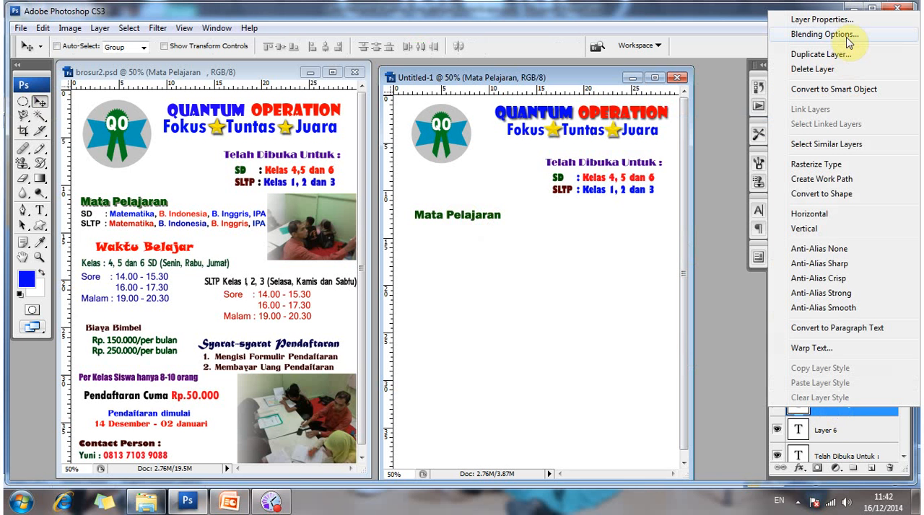
left_click(847, 36)
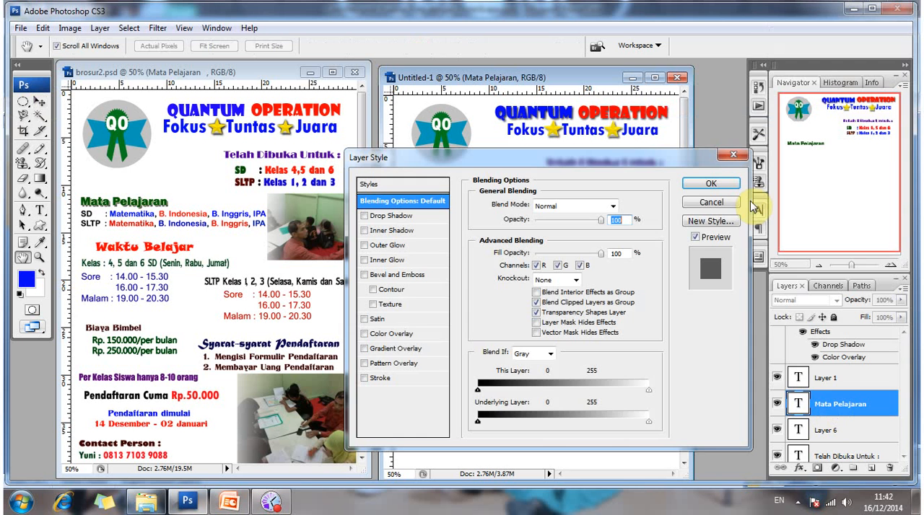
left_click(417, 218)
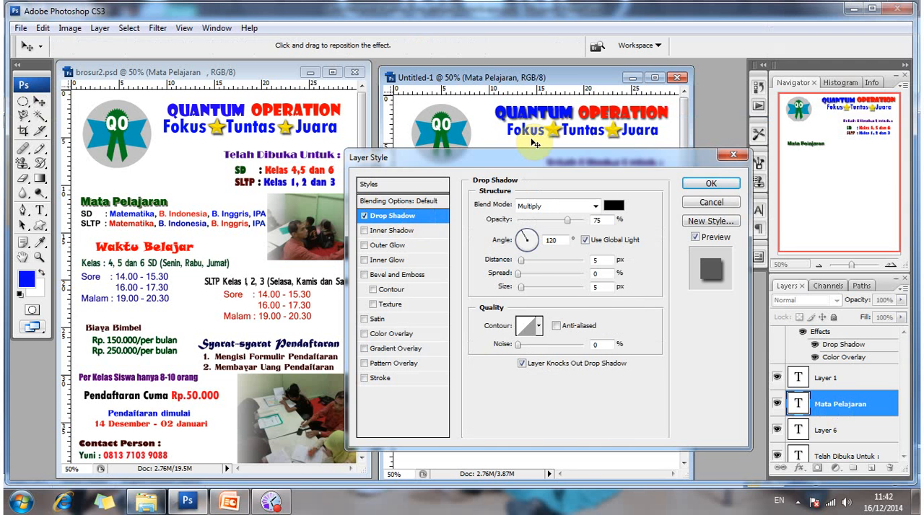
left_click_drag(505, 157, 505, 168)
left_click_drag(491, 251, 485, 148)
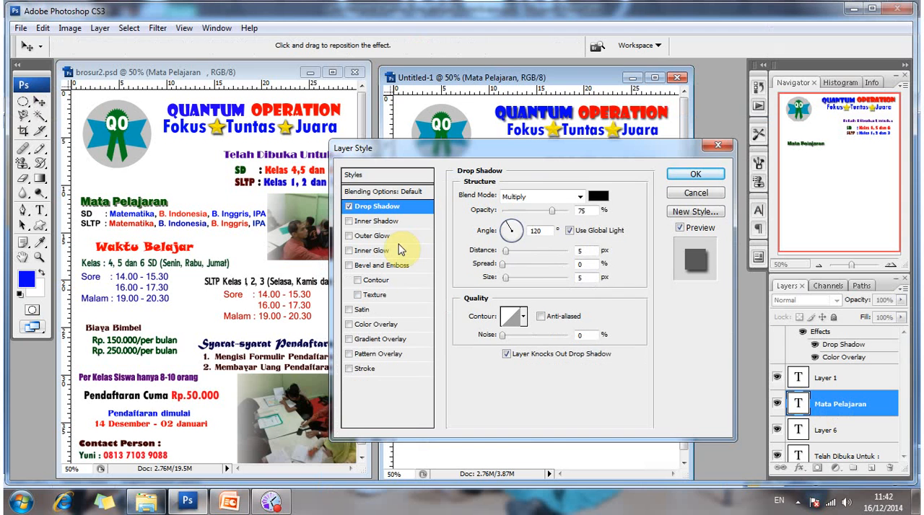
Enable an Outer Glow on the Mata Pelajaran layer in Hard Light mode with a 21 px size and slightly increased spread.
left_click(390, 238)
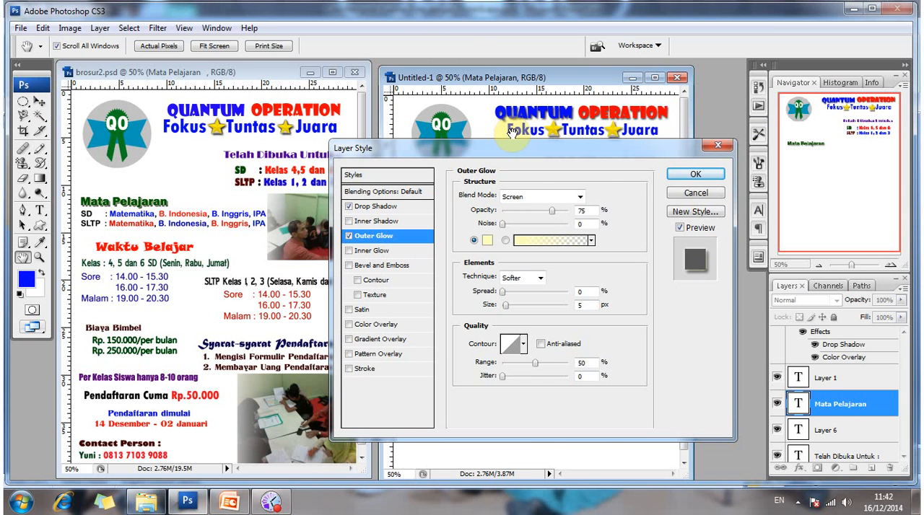
left_click_drag(514, 147, 516, 228)
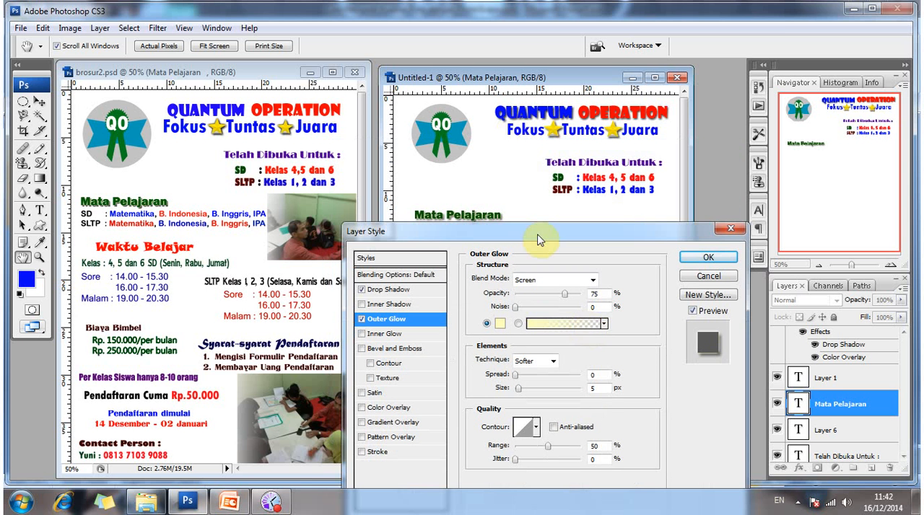
left_click_drag(537, 241, 330, 201)
left_click_drag(327, 171, 326, 167)
left_click_drag(382, 200, 516, 247)
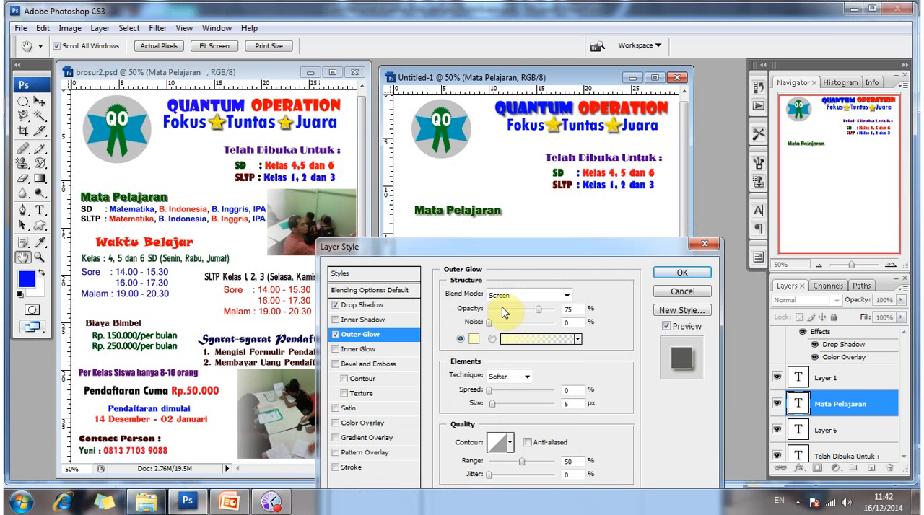
left_click(567, 296)
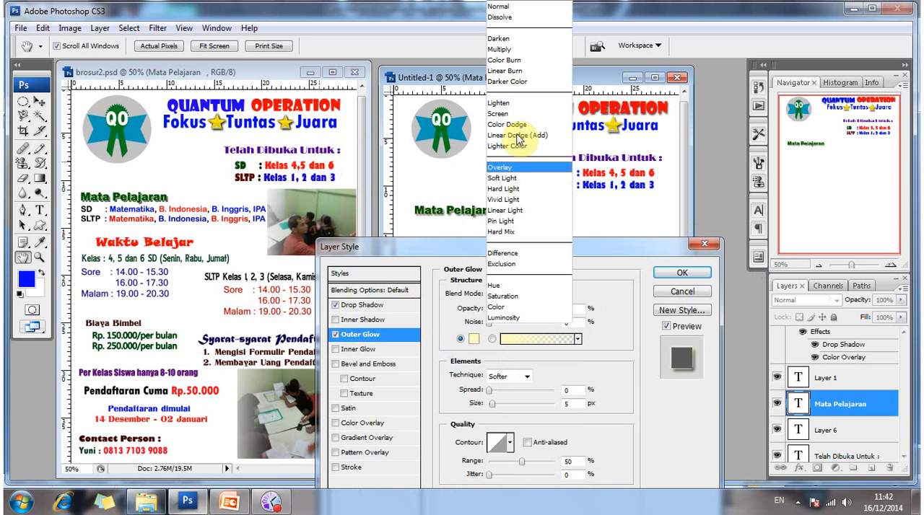
left_click(520, 188)
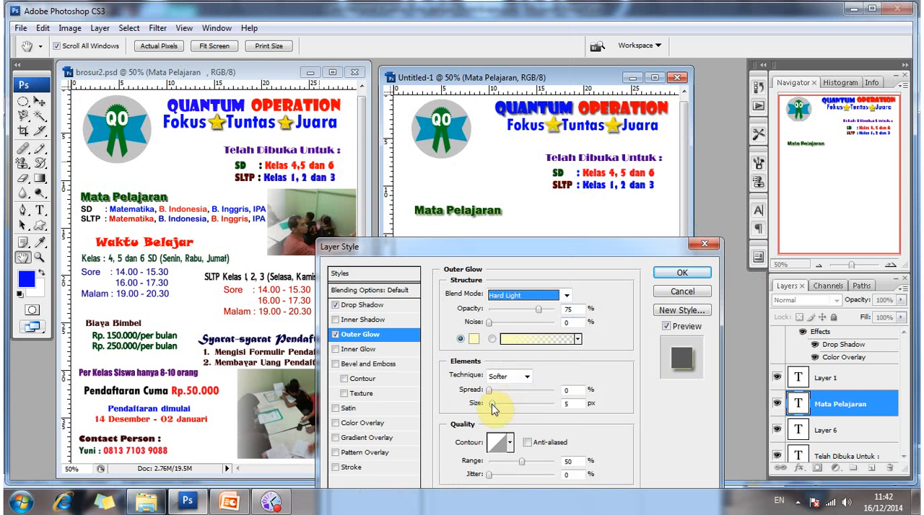
left_click_drag(493, 403, 495, 401)
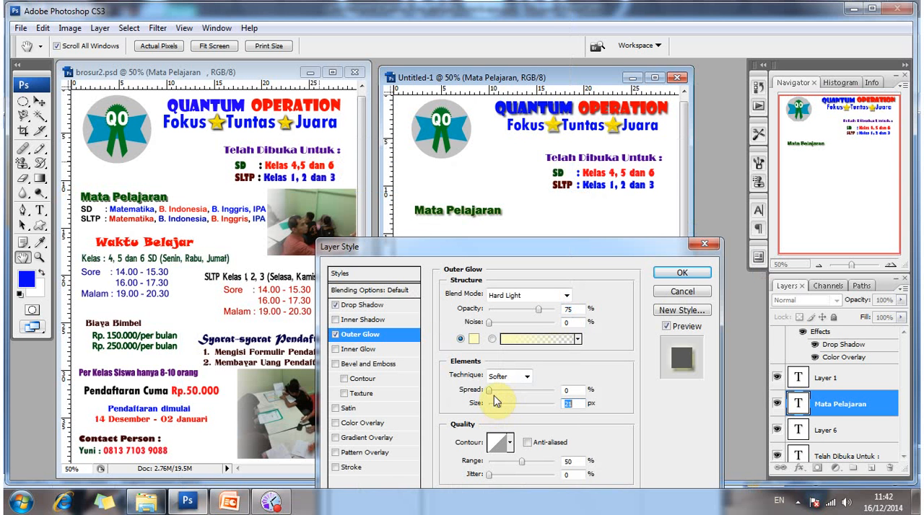
left_click(492, 391)
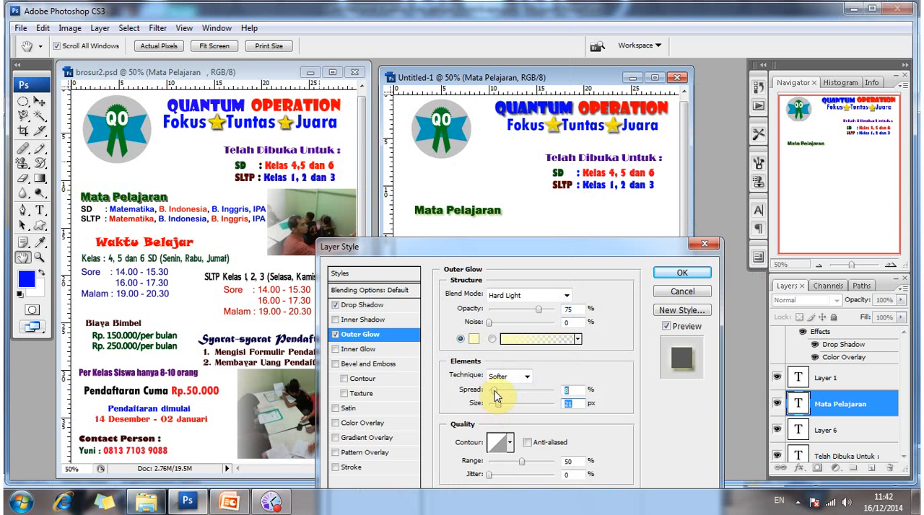
left_click_drag(492, 390, 499, 410)
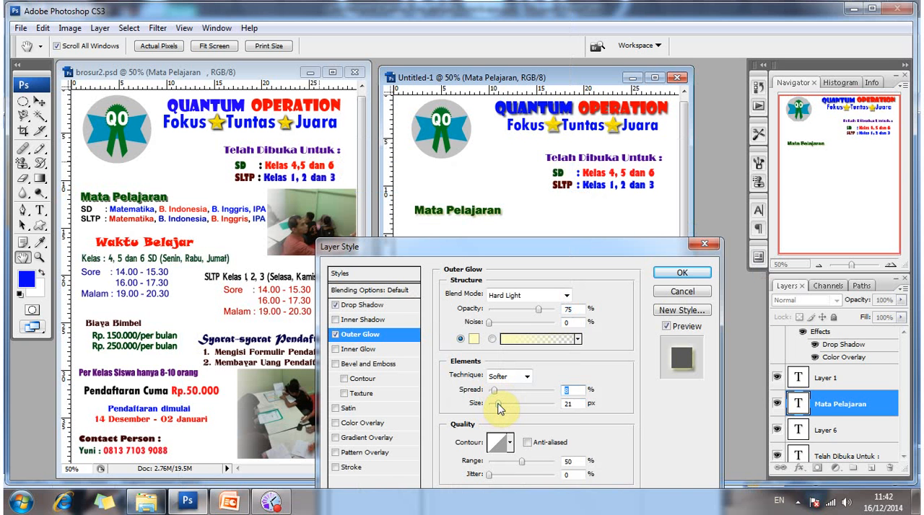
Set the heading's Drop Shadow to distance 11 px, spread 7% and size 10 px, and apply the layer style.
left_click(364, 304)
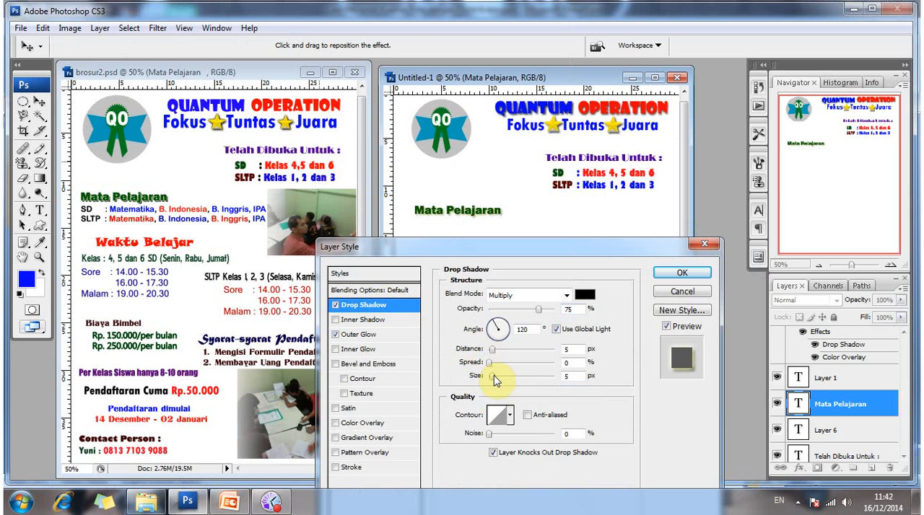
mouse_move(494, 375)
left_mouse_down()
mouse_move(496, 350)
mouse_move(497, 380)
left_mouse_up()
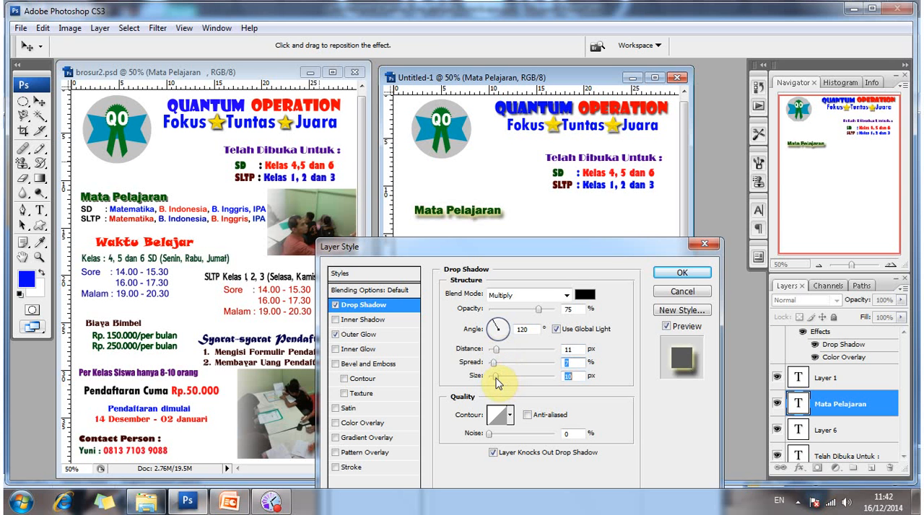
left_click(678, 276)
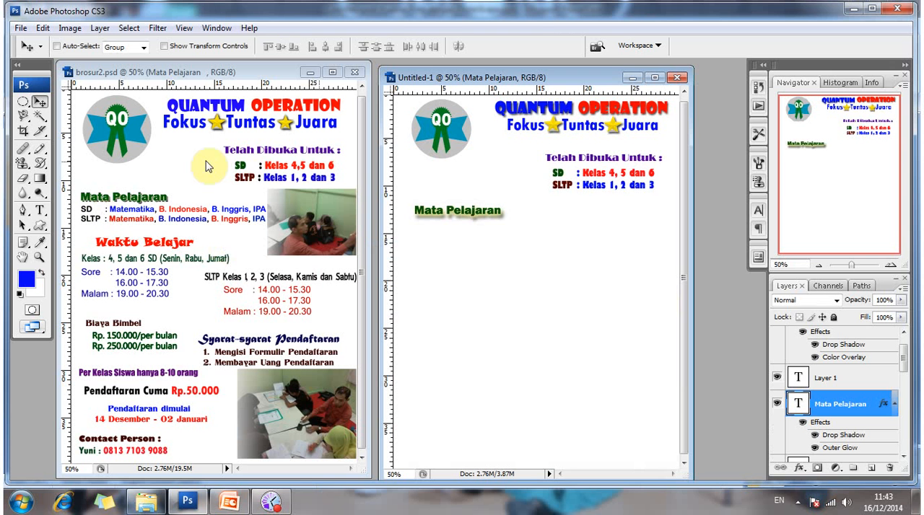
Check the font of the SD and SLTP subject lines in the brosur2.psd brochure.
key("t")
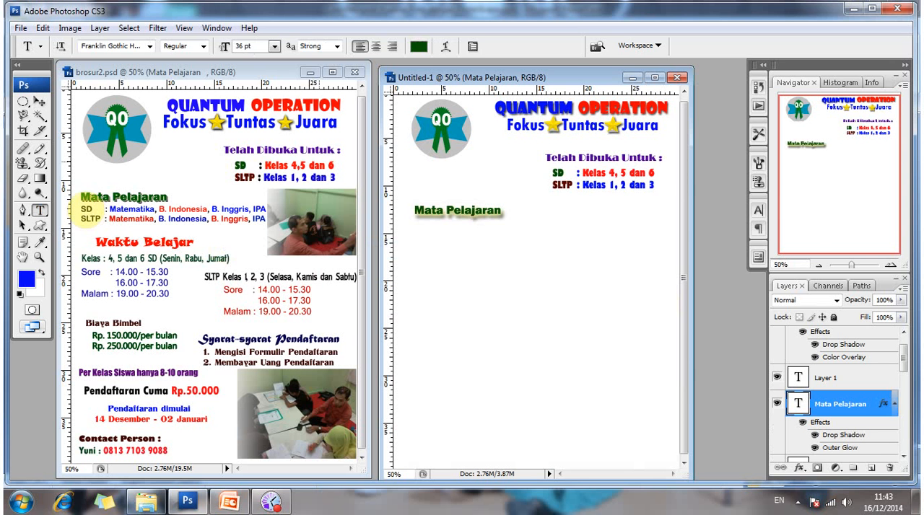
left_click(84, 209)
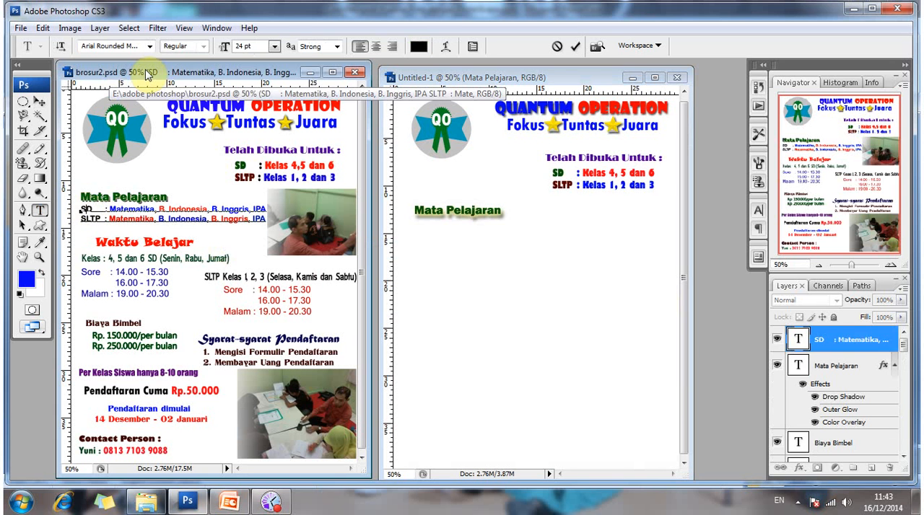
left_click(149, 46)
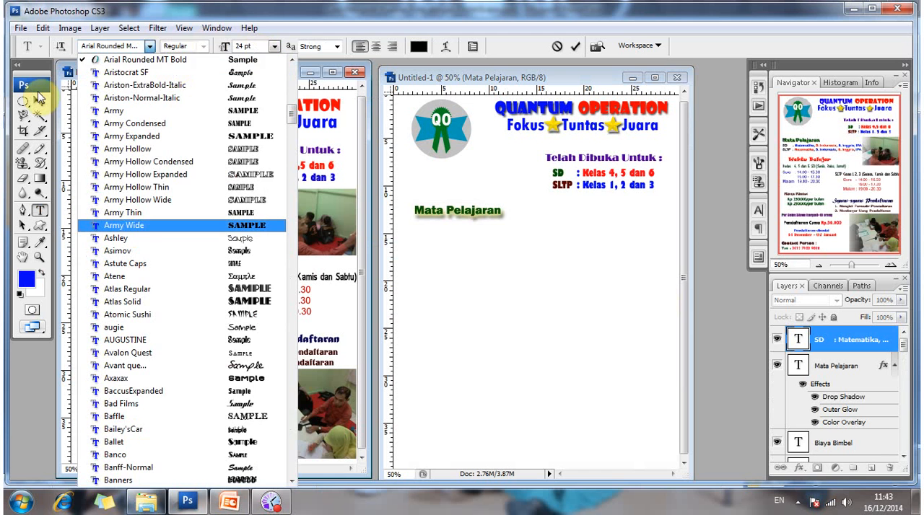
left_click(41, 180)
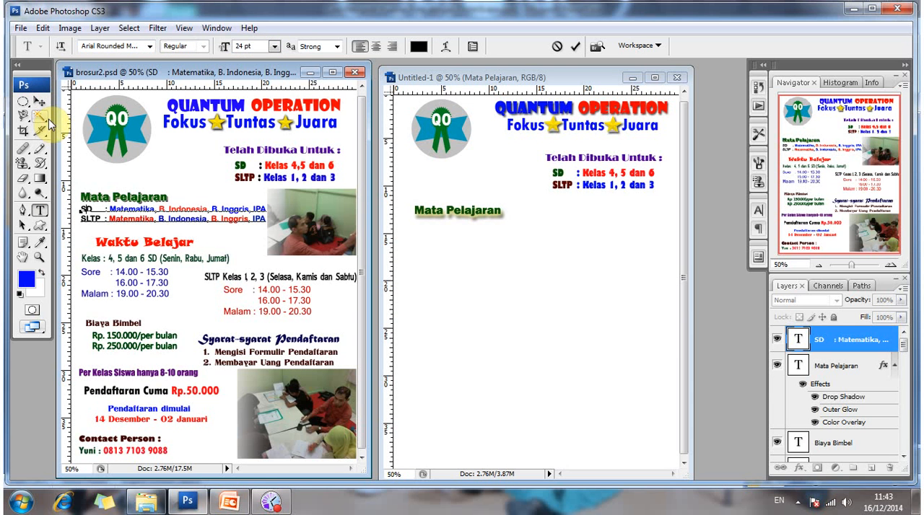
Start a text line below the Mata Pelajaran heading in the new document and set its font to Arial Rounded MT Bold.
left_click(413, 231)
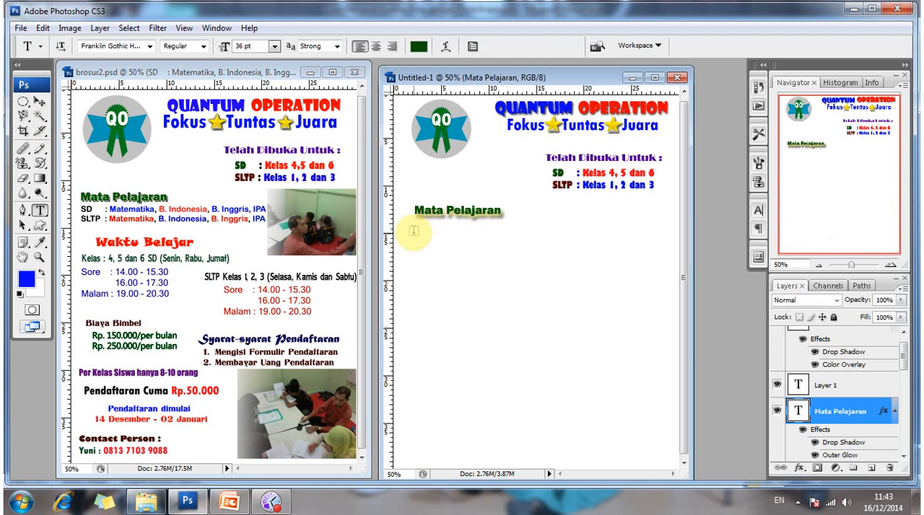
left_click(414, 231)
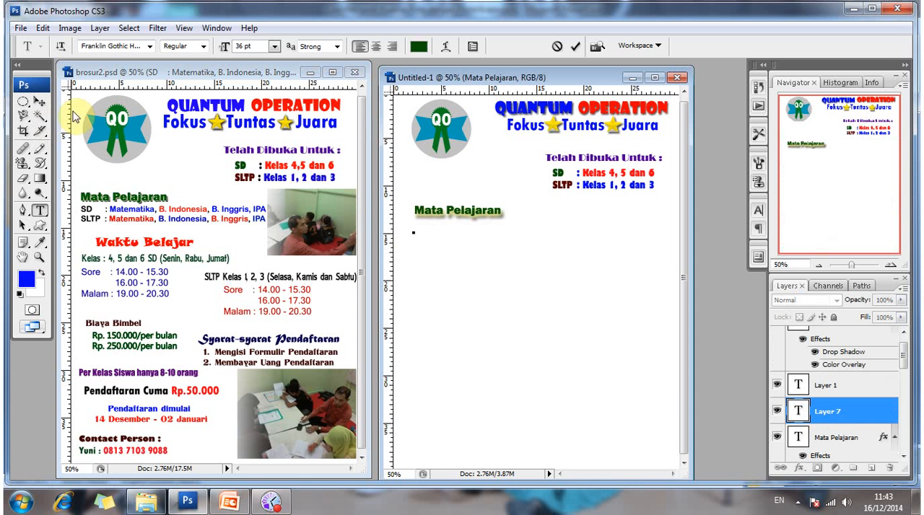
left_click(150, 46)
scroll(159, 90, "up", 6)
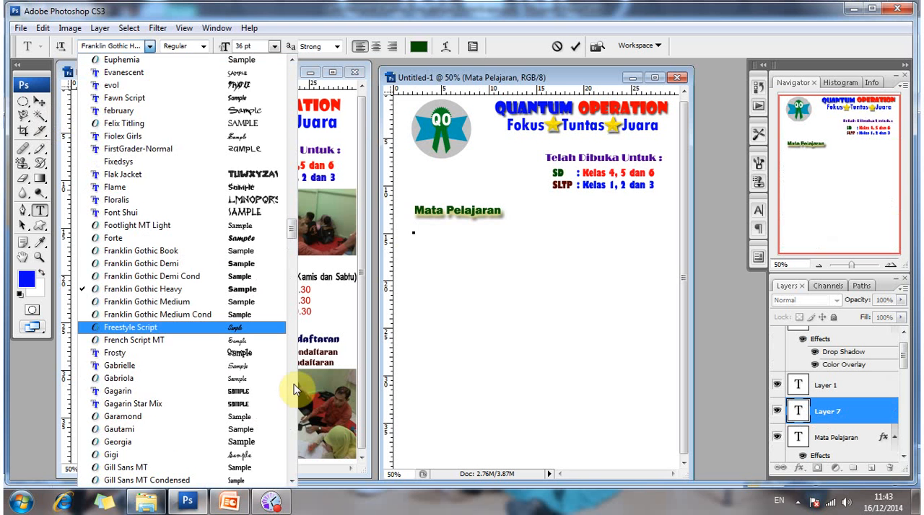
key("Down")
left_click_drag(291, 240, 293, 71)
scroll(181, 242, "down", 1)
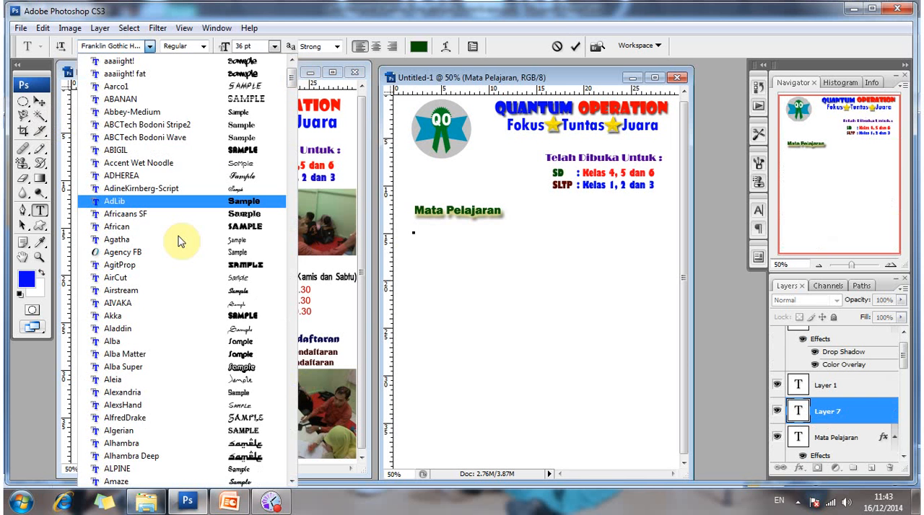
scroll(161, 341, "down", 2)
scroll(161, 342, "down", 5)
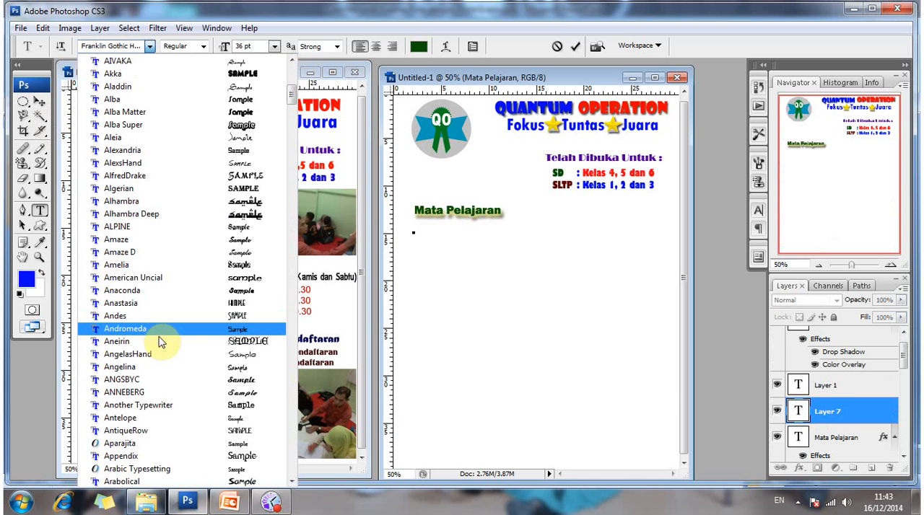
scroll(159, 361, "down", 3)
scroll(156, 390, "down", 4)
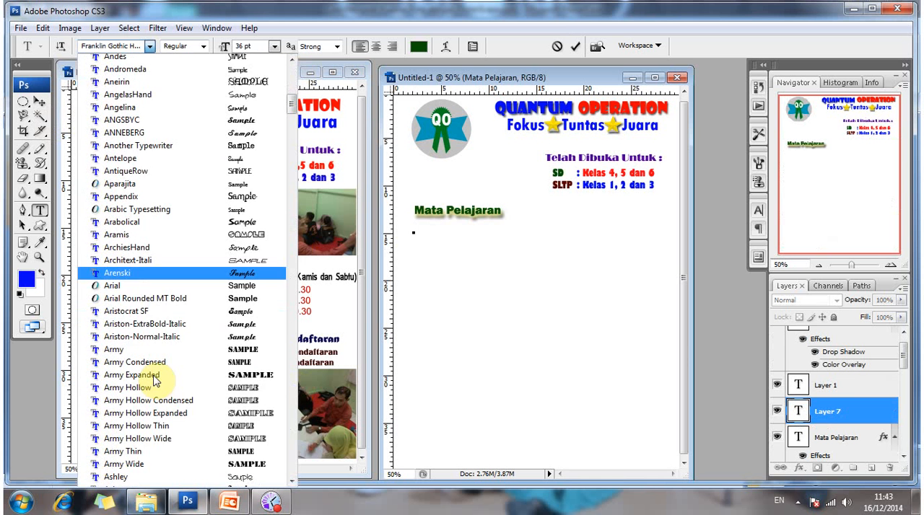
left_click(168, 303)
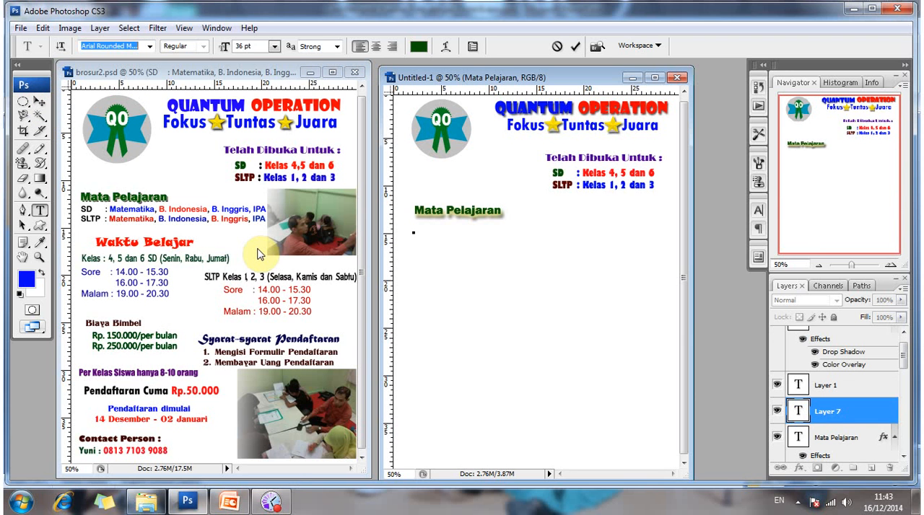
Load the text settings of the blue Matematika entry in brosur2.psd into the Type tool.
left_click(123, 209)
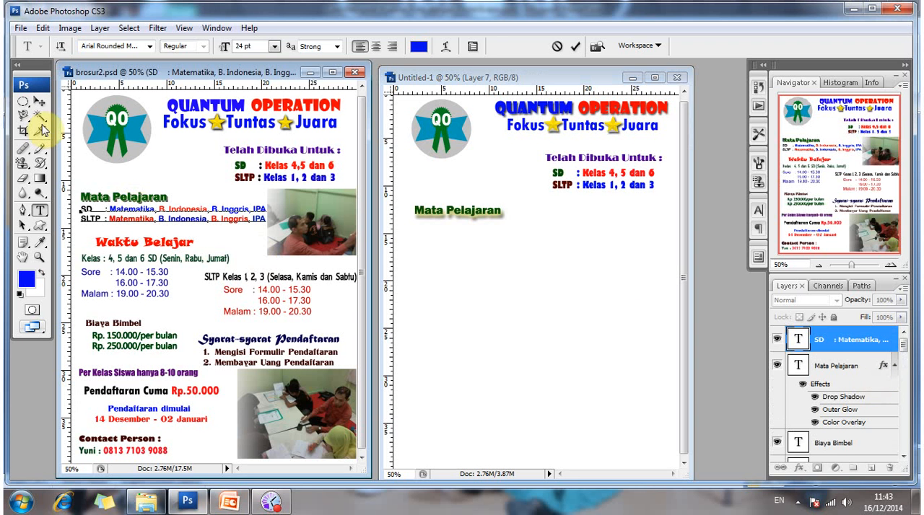
left_click(40, 102)
left_click(39, 212)
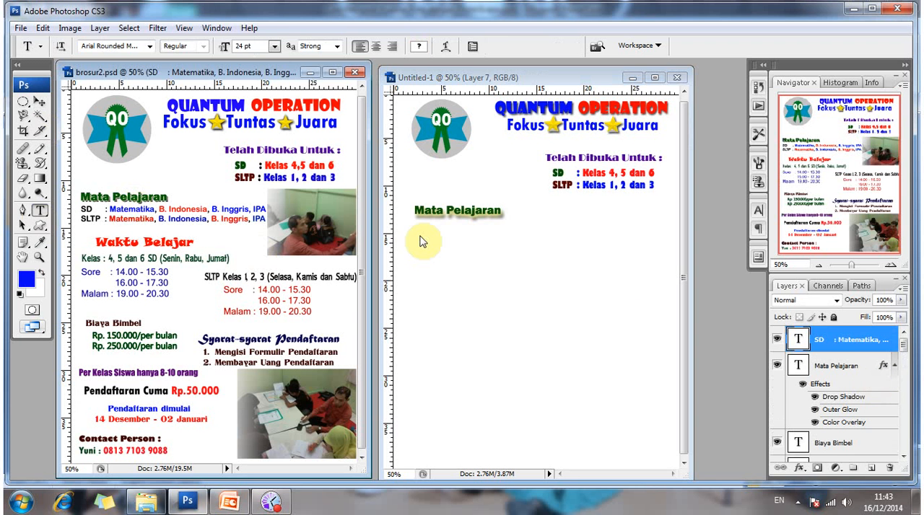
Add the text line "SD : Matematika, B. Indonesia, B. Inggris, IPA" below the Mata Pelajaran heading in the new document.
left_click(420, 239)
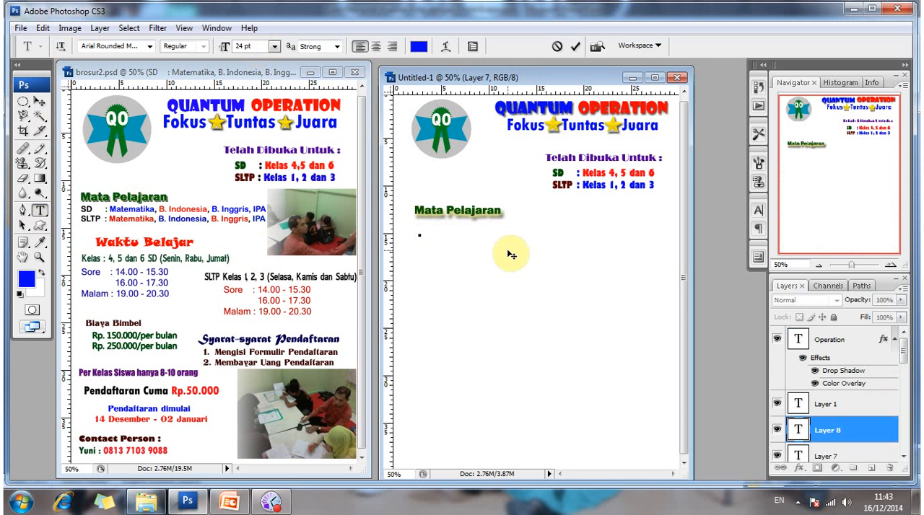
type("SD")
type("     :")
type(" MA")
type("ter")
key("BackSpace")
key("BackSpace")
key("BackSpace")
key("BackSpace")
type("atematik")
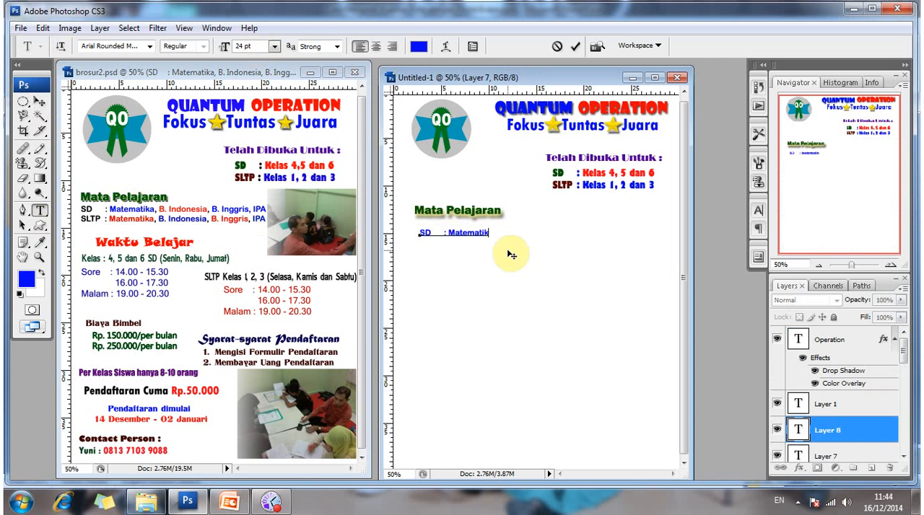
type("a, B. Indonesia,")
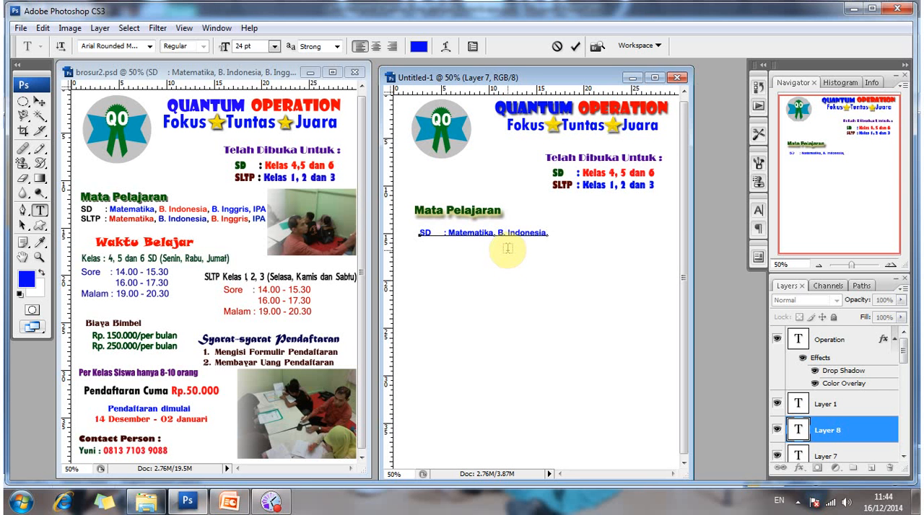
type(" B. Ingg")
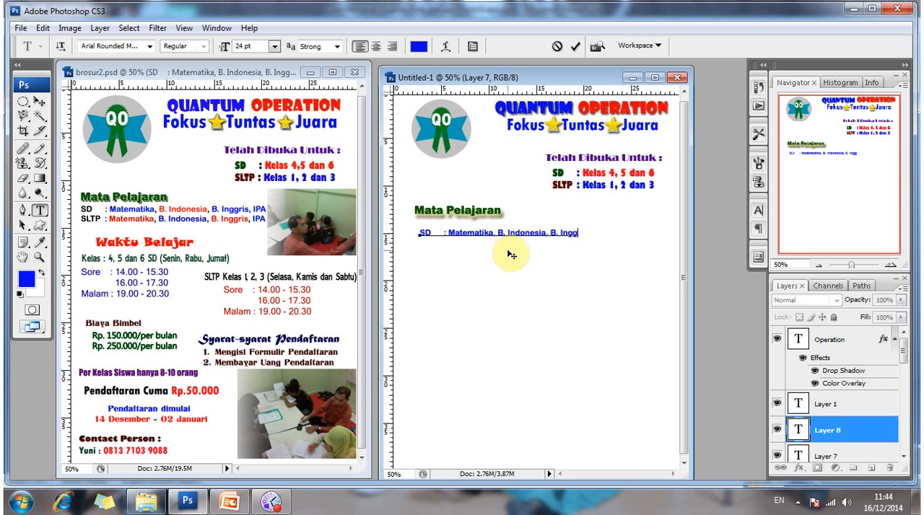
type("ris, IPa")
key("BackSpace")
type("A")
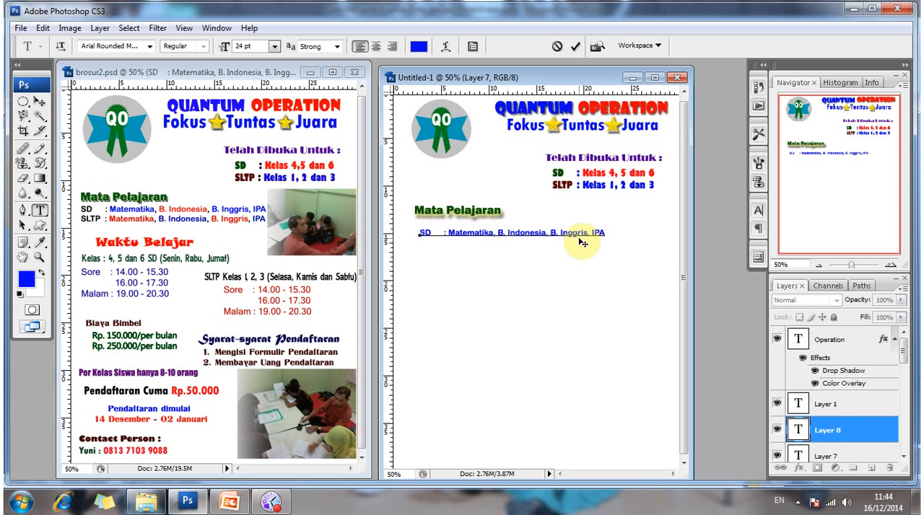
Add a second line "SLTP :" and fill it with a copy of the SD line's subject list.
type("SLTP  :")
left_click_drag(579, 241, 578, 240)
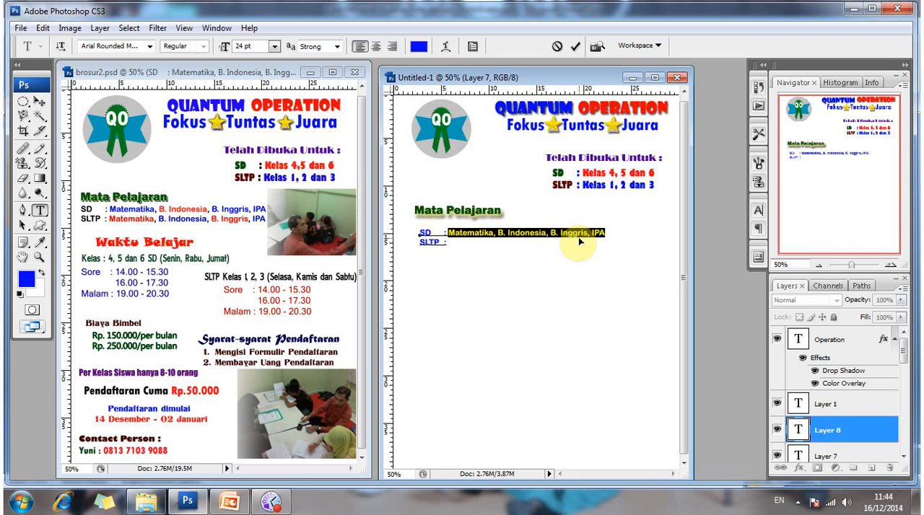
key("ctrl+c")
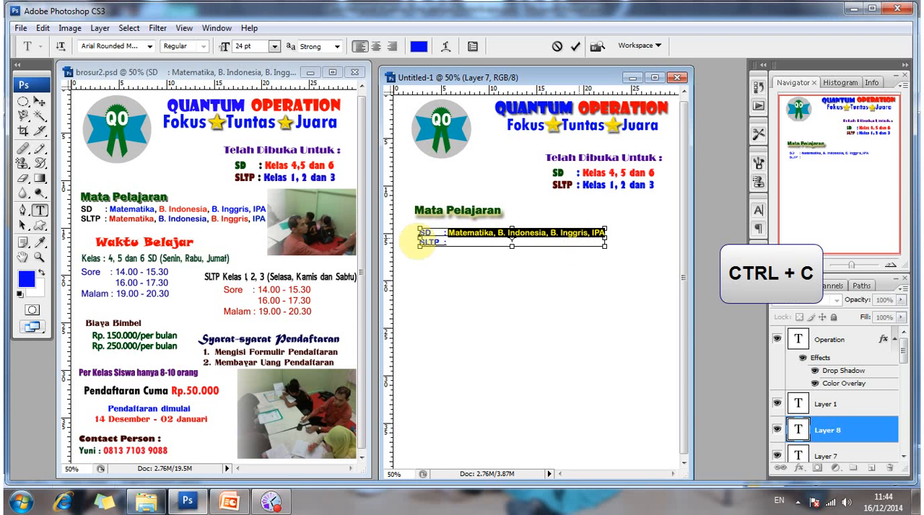
left_click(464, 244)
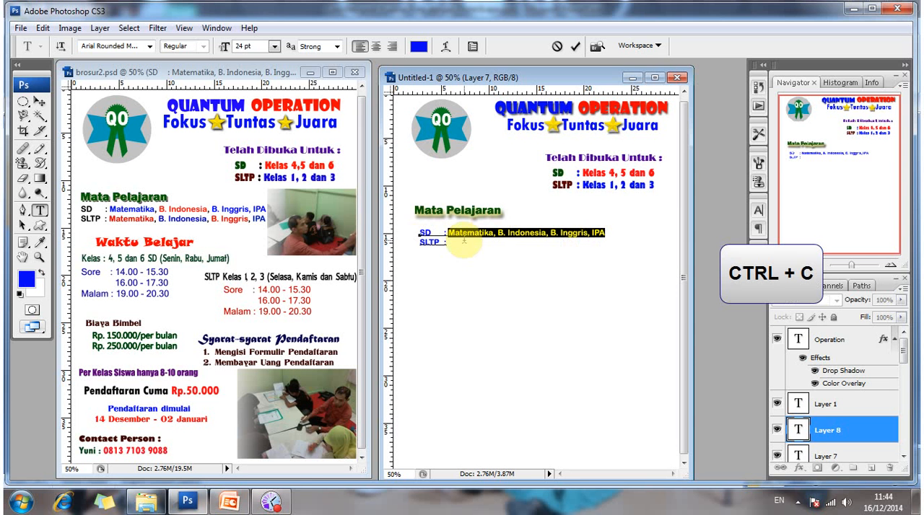
left_click(464, 242)
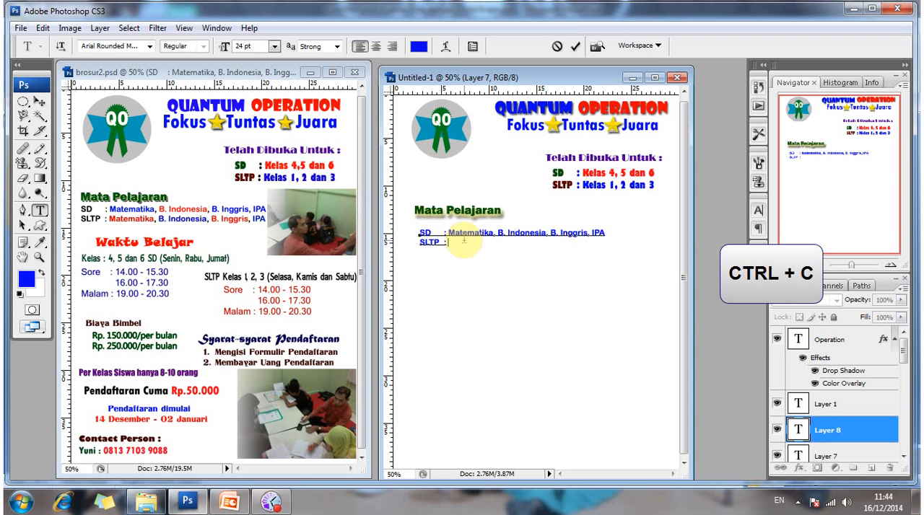
key("ctrl+v")
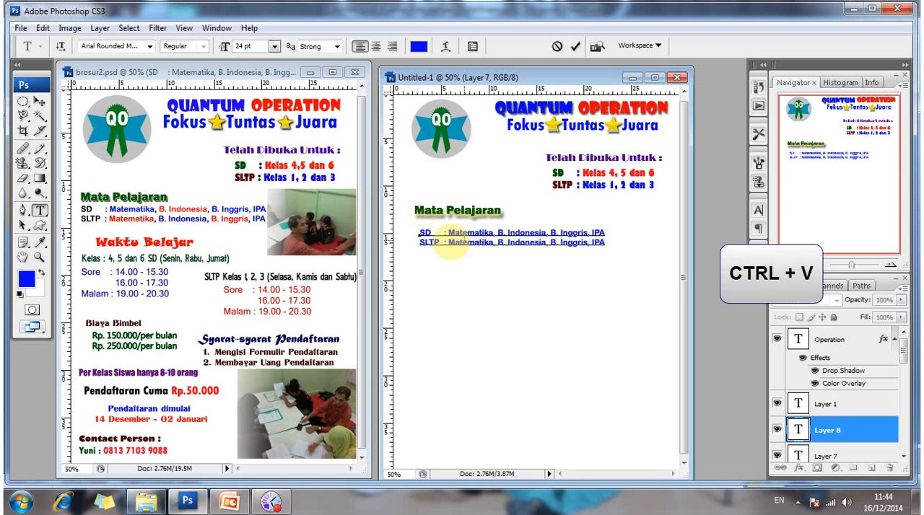
Recolor "B. Indonesia" in the SD line of the new document to red, #f30616.
left_click_drag(450, 244, 447, 250)
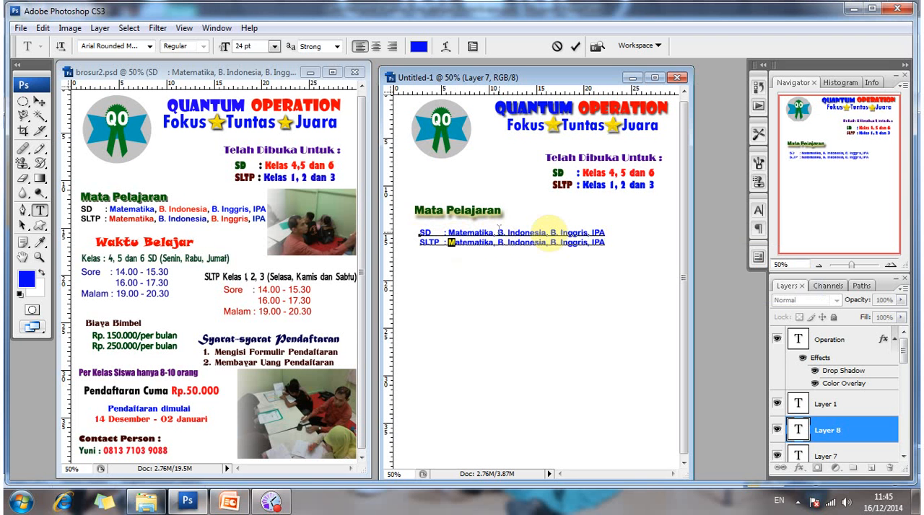
left_click_drag(498, 230, 545, 230)
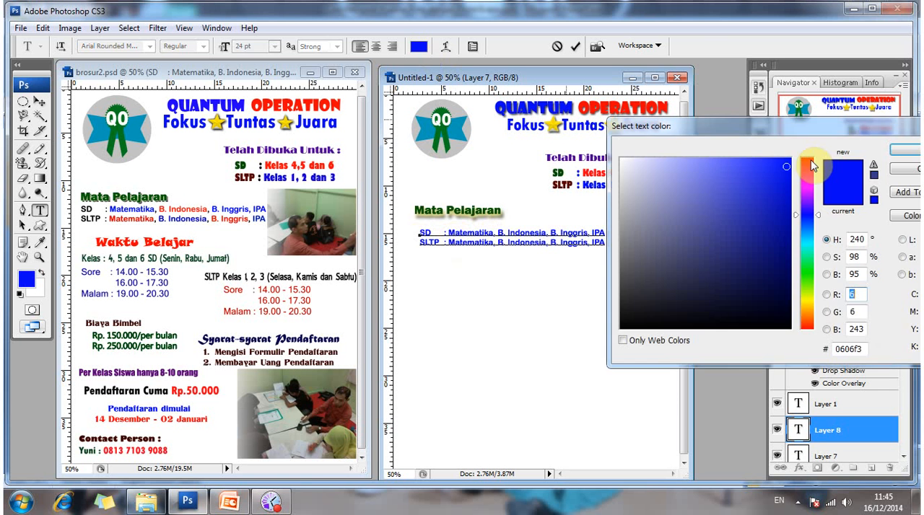
left_click(806, 160)
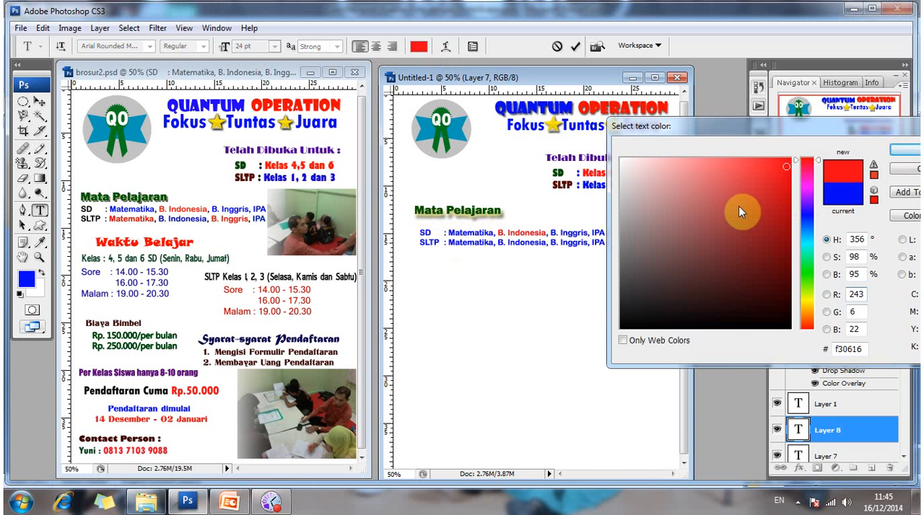
key("Return")
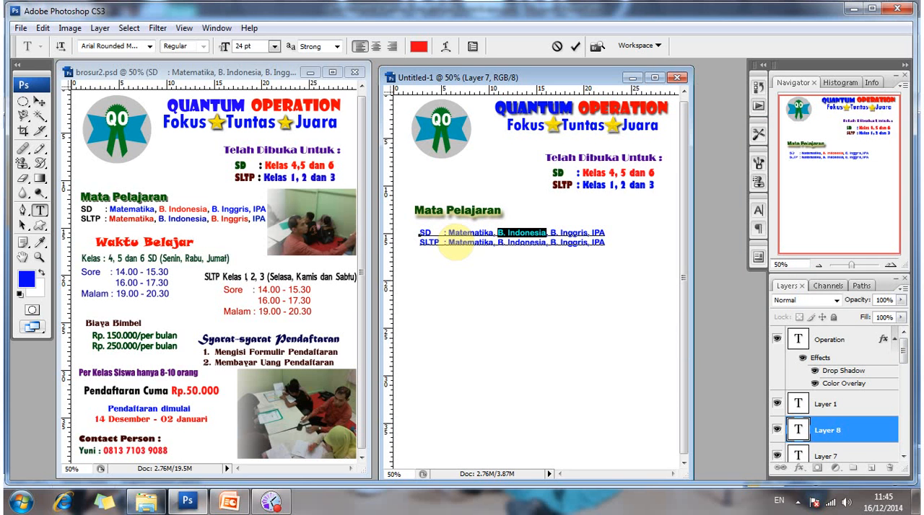
Recolor "Matematika" in the SLTP line to bright red, #fd0208.
left_click(448, 243)
double_click(493, 243)
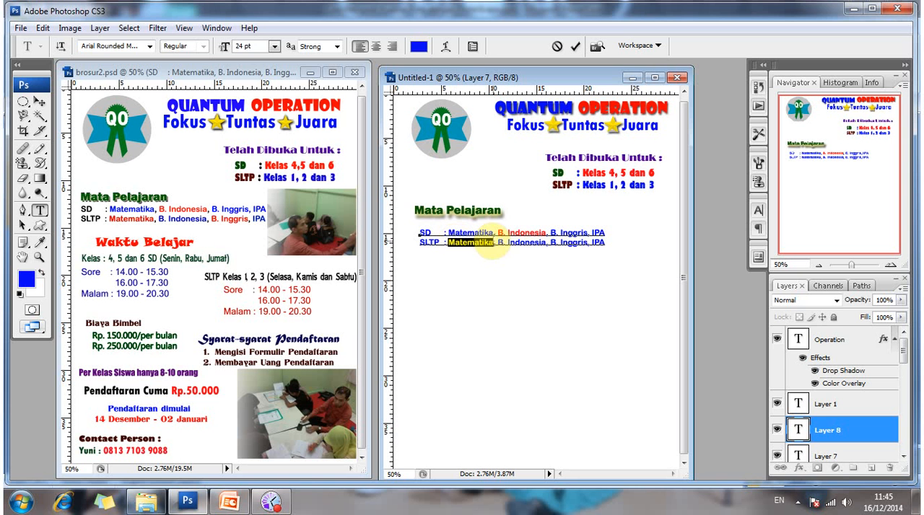
left_click(811, 159)
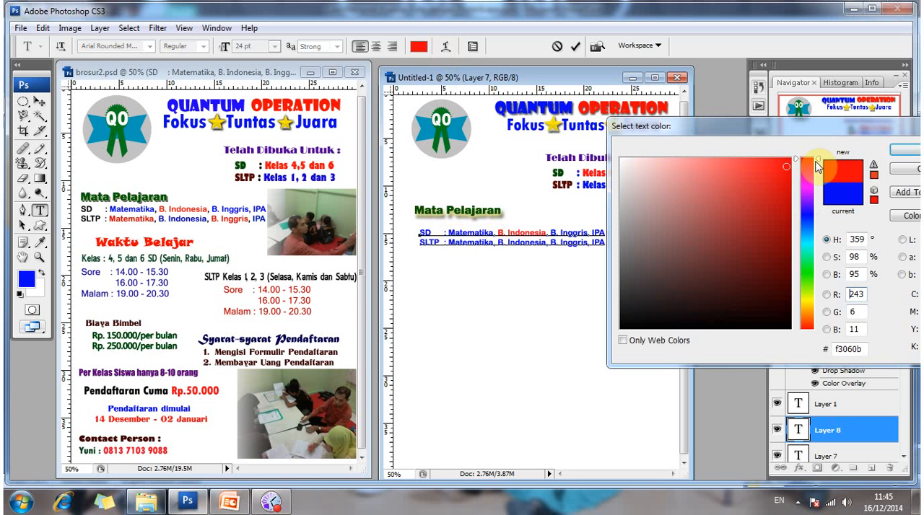
left_click(588, 237)
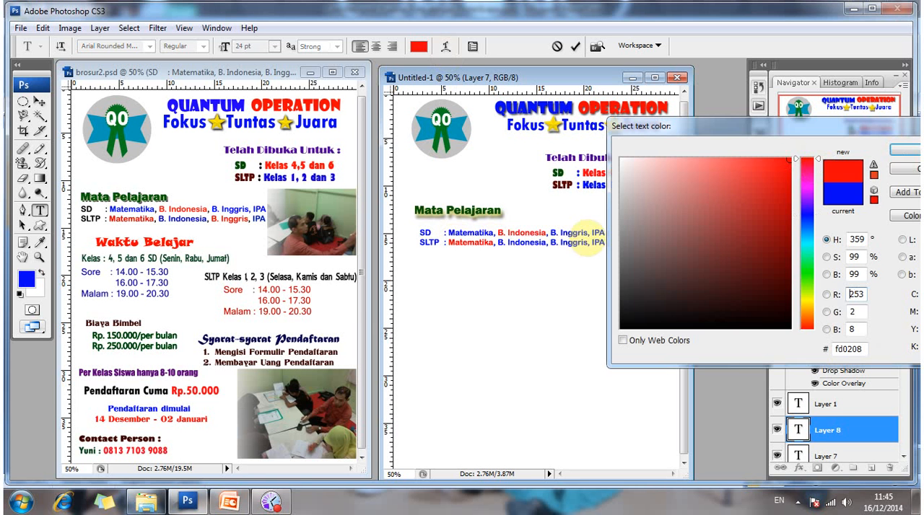
key("Return")
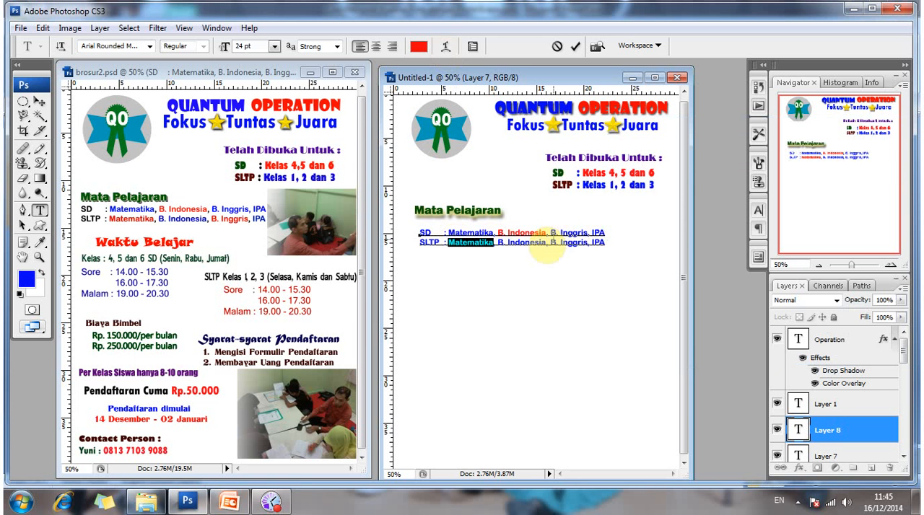
Recolor "B. Inggris" in the SLTP line to red, #f30616, and finish editing the text.
left_click_drag(550, 242, 587, 244)
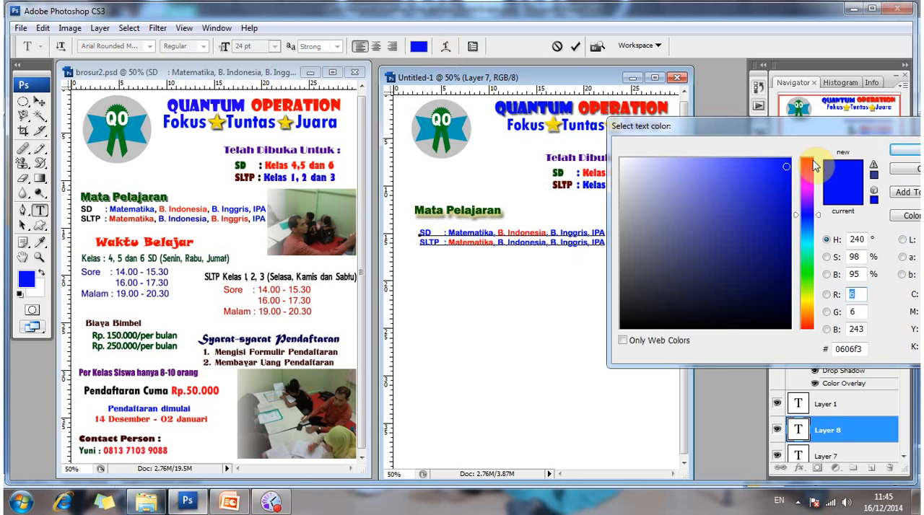
left_click_drag(814, 166, 790, 159)
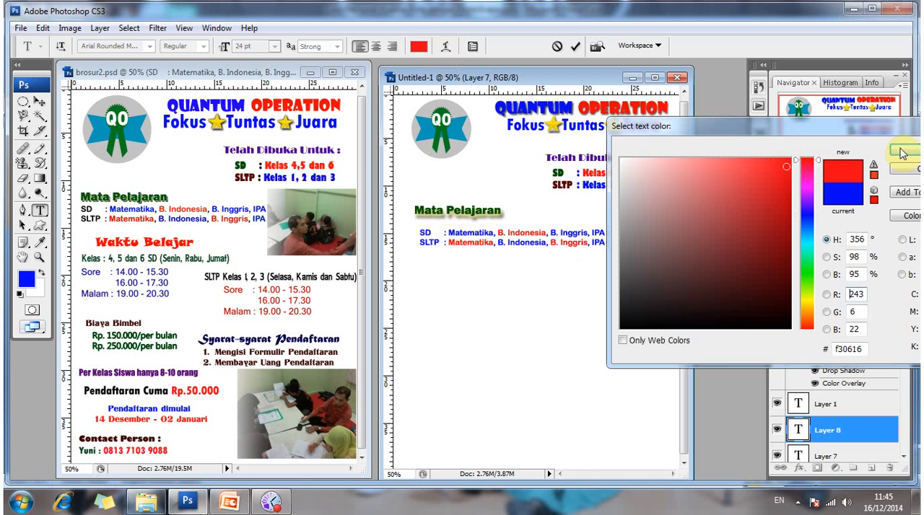
left_click(329, 171)
key("Return")
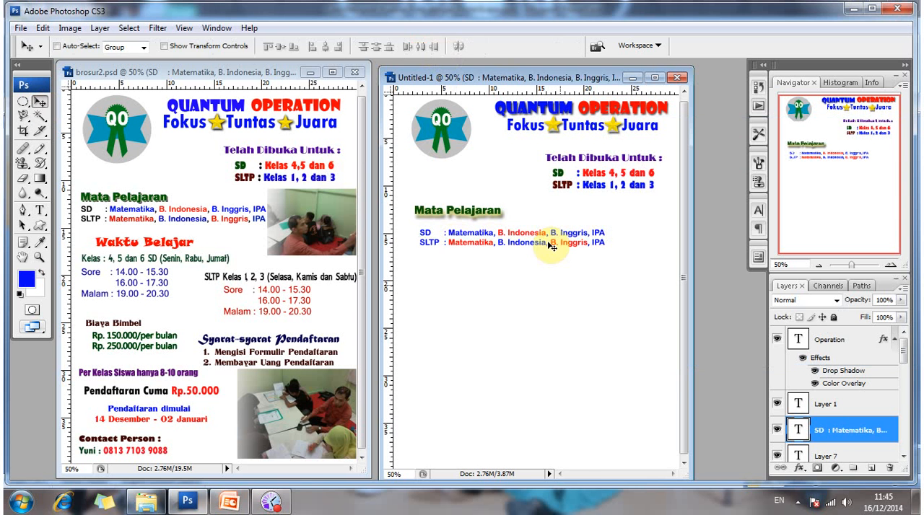
Shift the two subject lines up and toward the left page edge, and move the Mata Pelajaran heading left to align with them.
left_click_drag(541, 234, 543, 235)
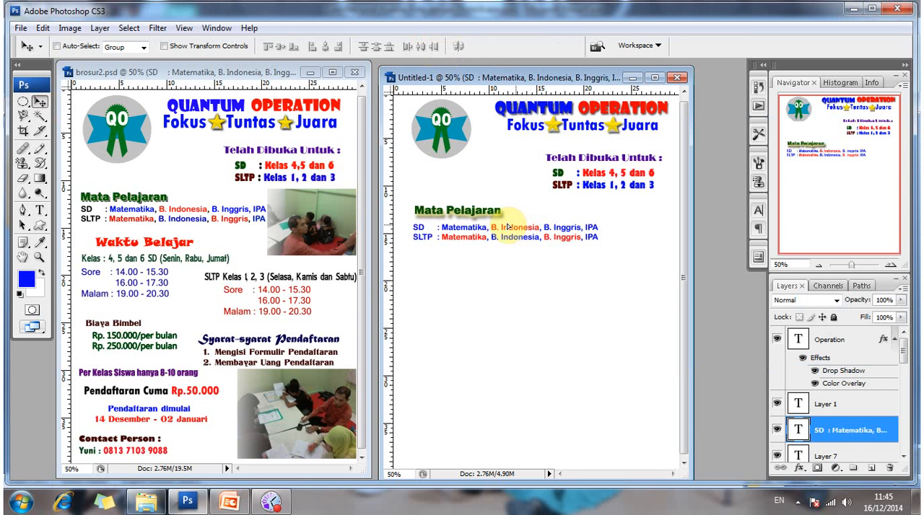
left_click_drag(507, 226, 497, 226)
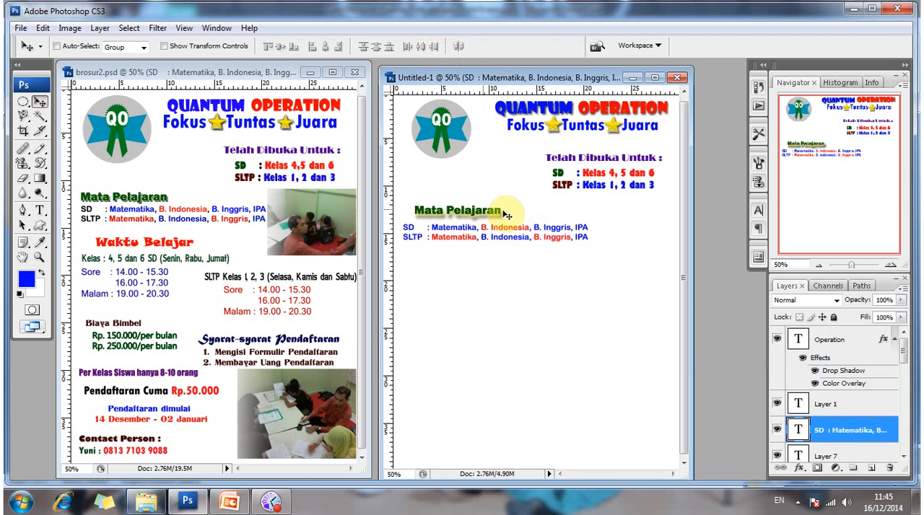
right_click(468, 212)
left_click(480, 214)
left_click_drag(478, 210, 468, 212)
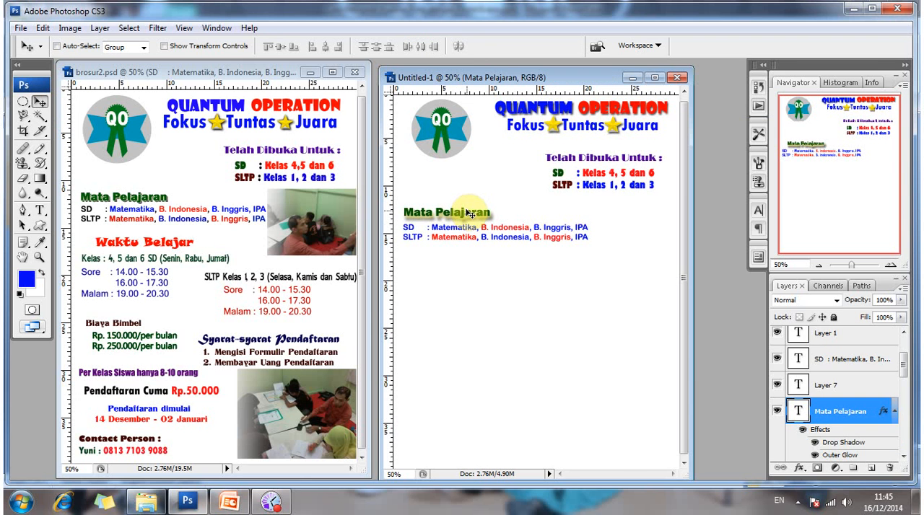
Nudge the Mata Pelajaran heading upward to widen the gap above the SD line.
key("Up")
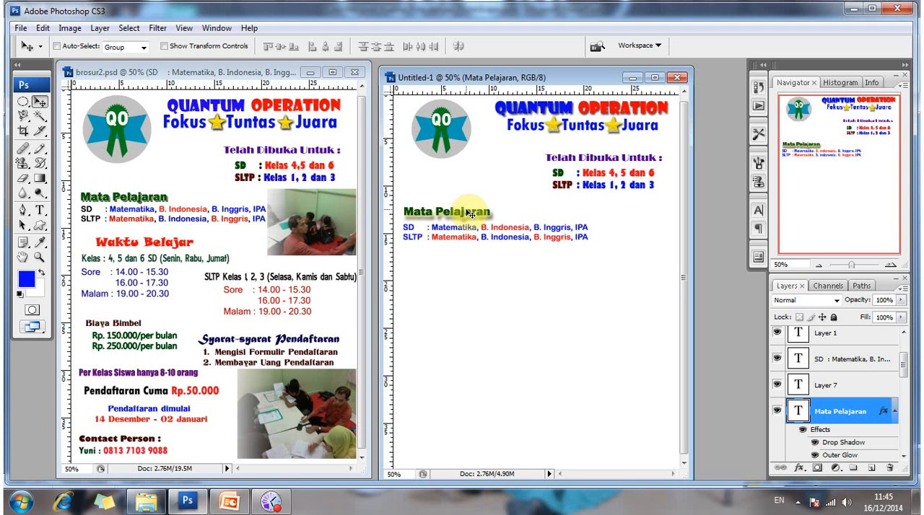
key("Up")
key("Up")
key("Up")
key("Up")
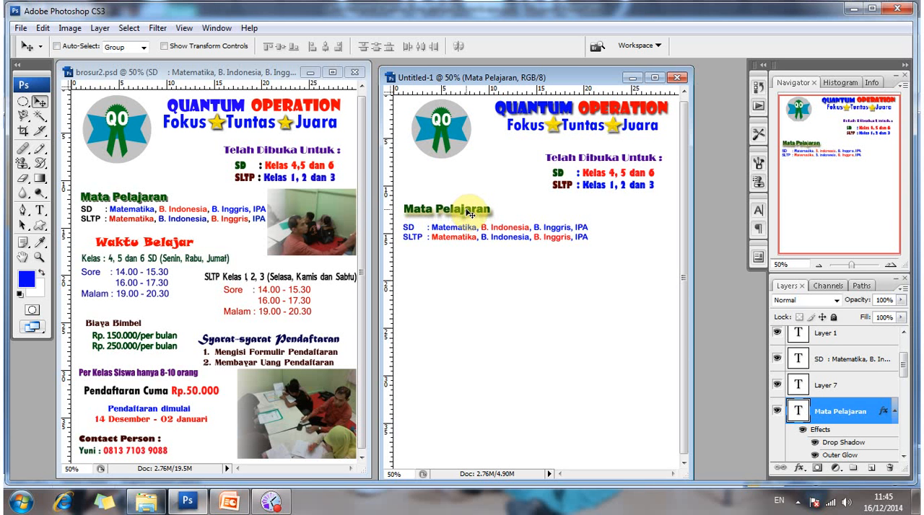
key("Up")
key("Up")
key("Up")
key("Up")
key("Up")
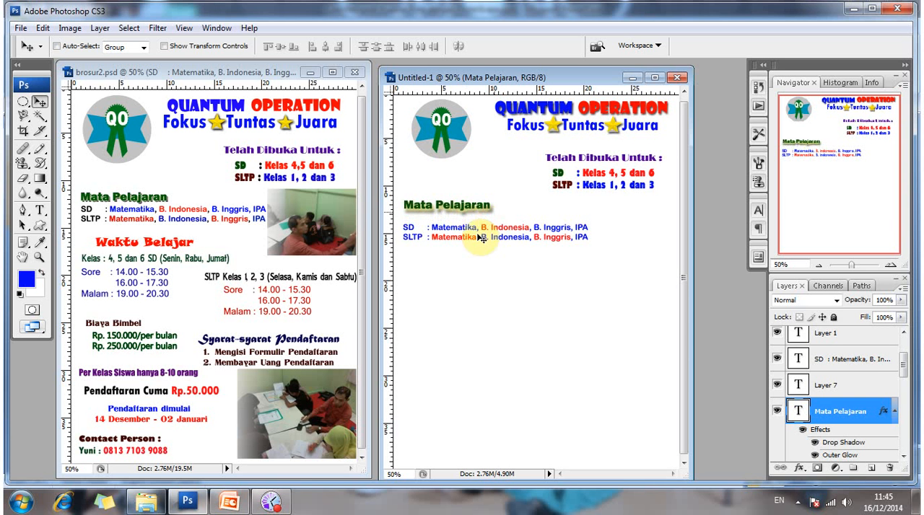
Move the SD and SLTP subject lines up close beneath the Mata Pelajaran heading and fine-tune their alignment.
right_click(483, 239)
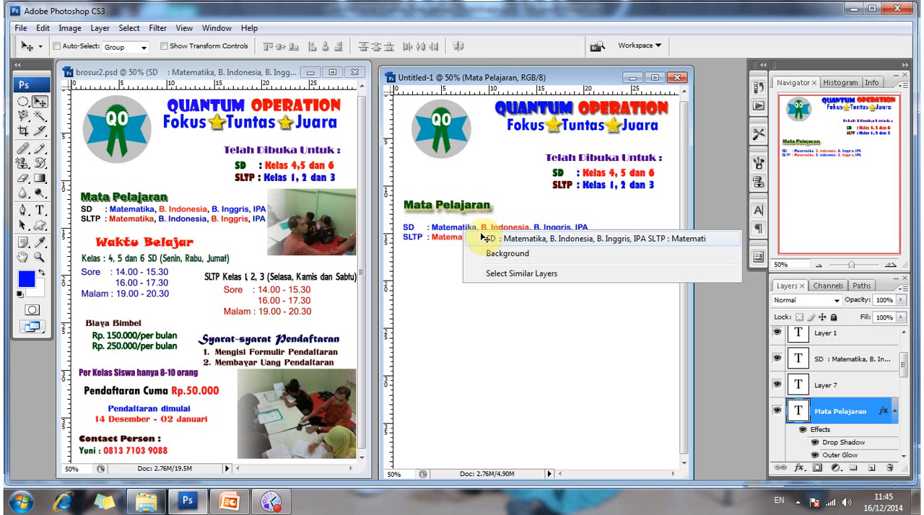
left_click(498, 239)
key("shift+Up")
key("shift+Up")
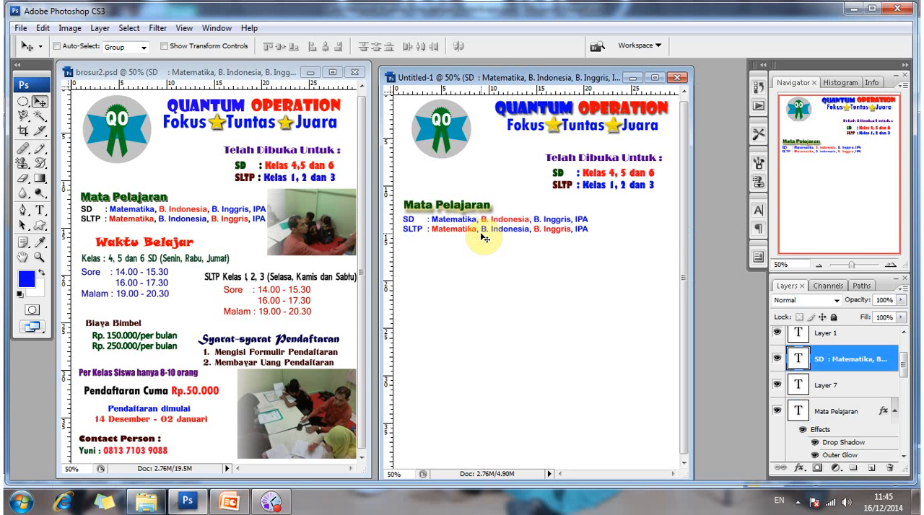
key("Right")
key("Right")
key("Left")
key("Down")
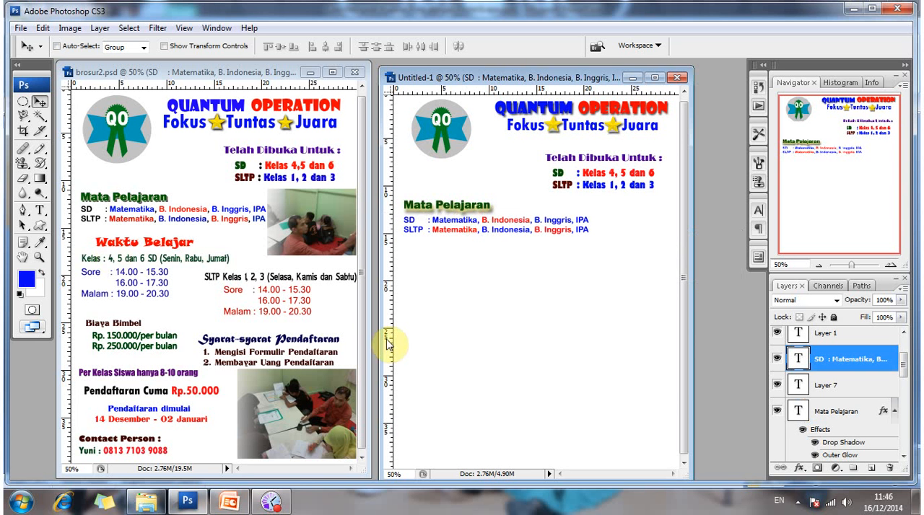
key("t")
left_click(144, 242)
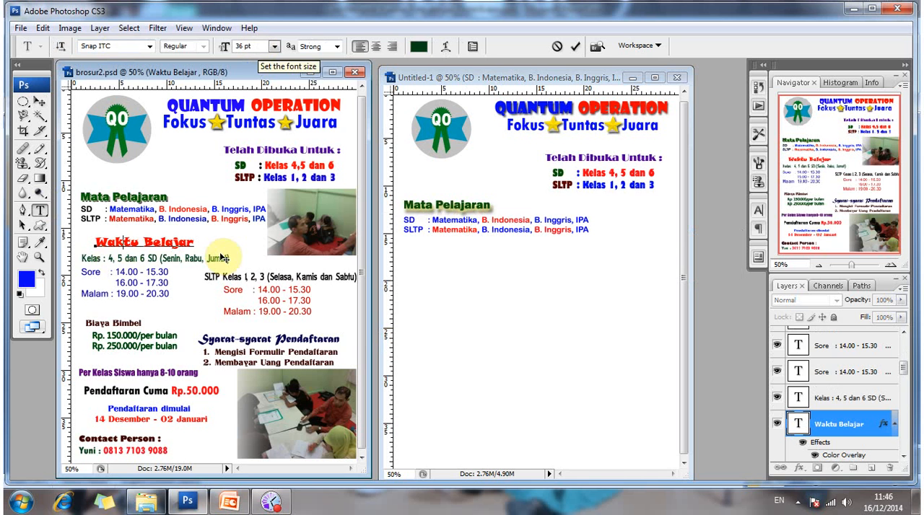
left_click(422, 261)
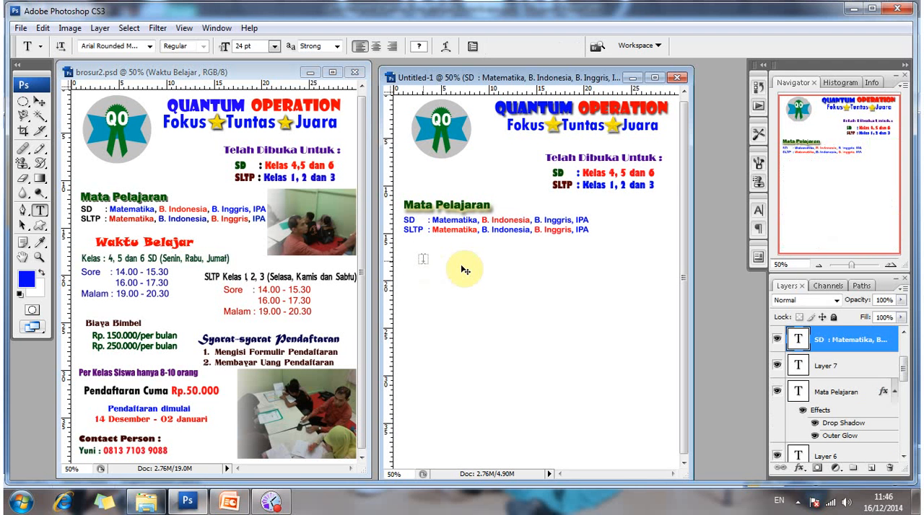
left_click(423, 261)
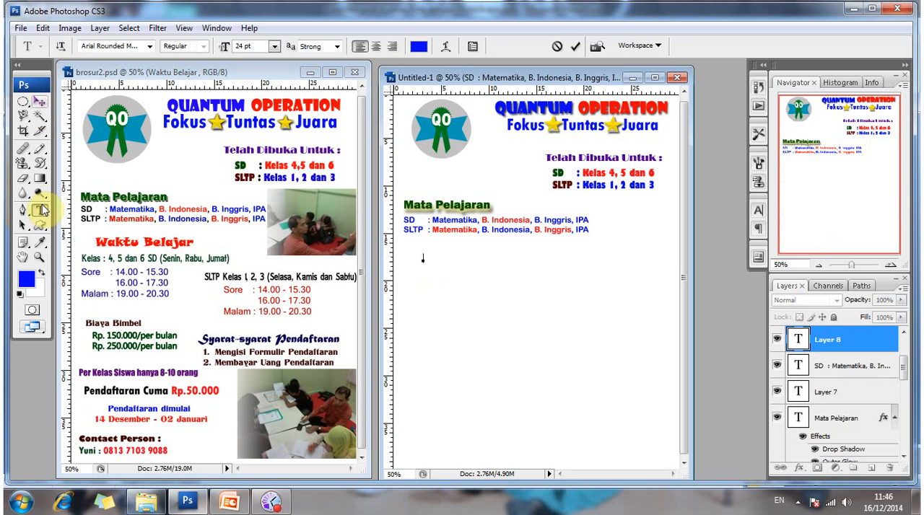
left_click(43, 210)
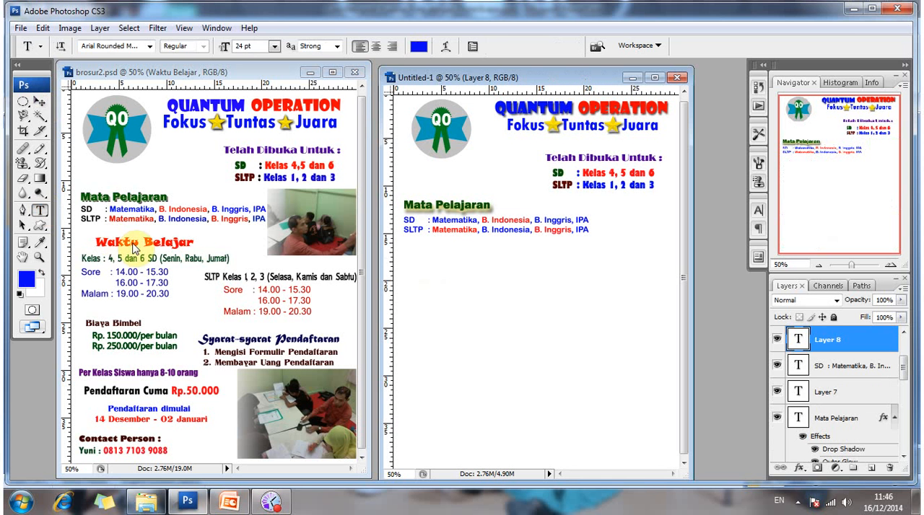
Load the text settings of the Waktu Belajar heading in brosur2.psd into the Type tool.
left_click(133, 240)
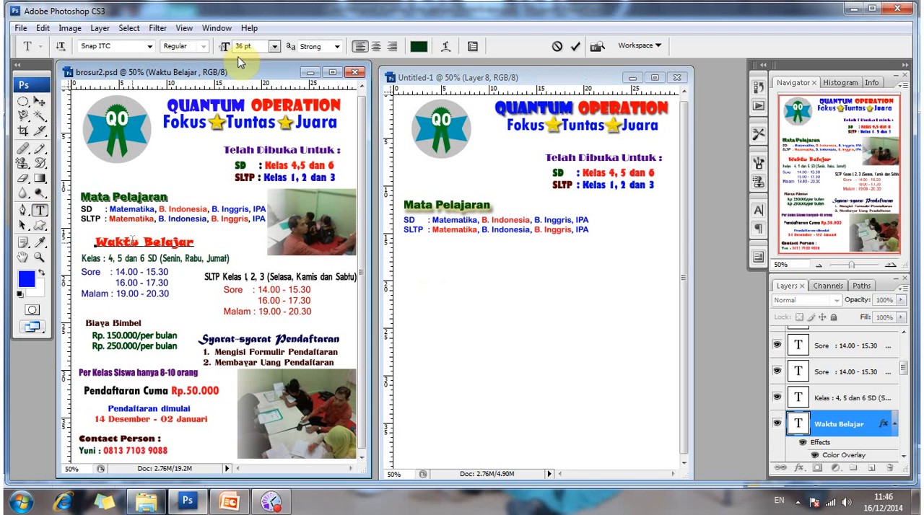
left_click(40, 102)
key("t")
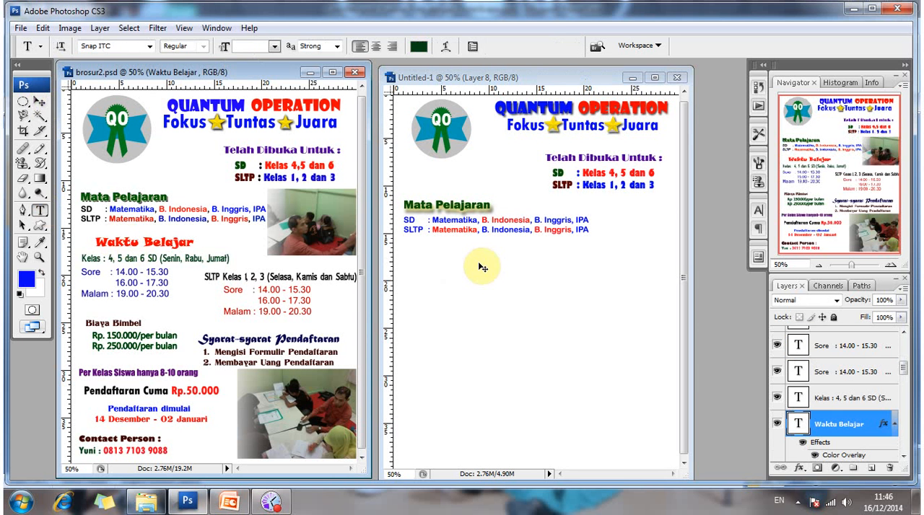
Add the heading "Waktu Belajar" in Snap ITC 36 pt below the SLTP line and move it slightly down, aligned with the subject lines.
left_click(483, 268)
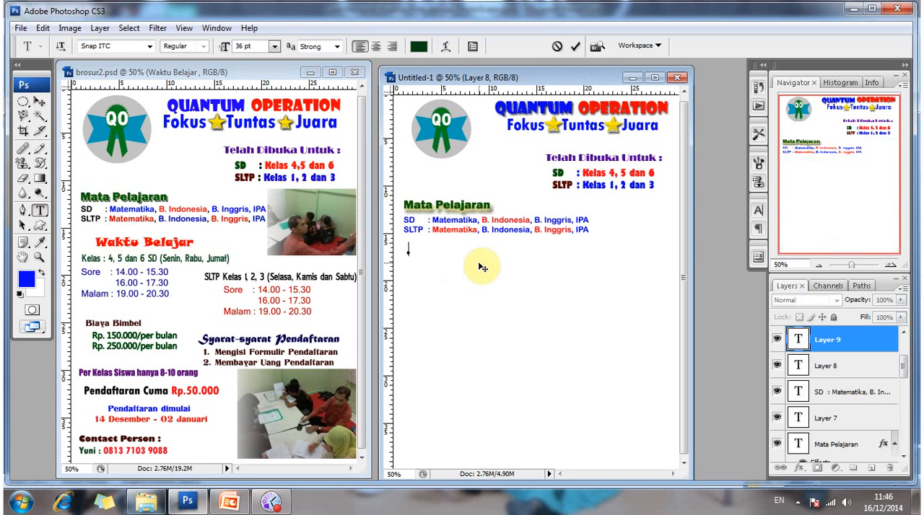
type("Waktu")
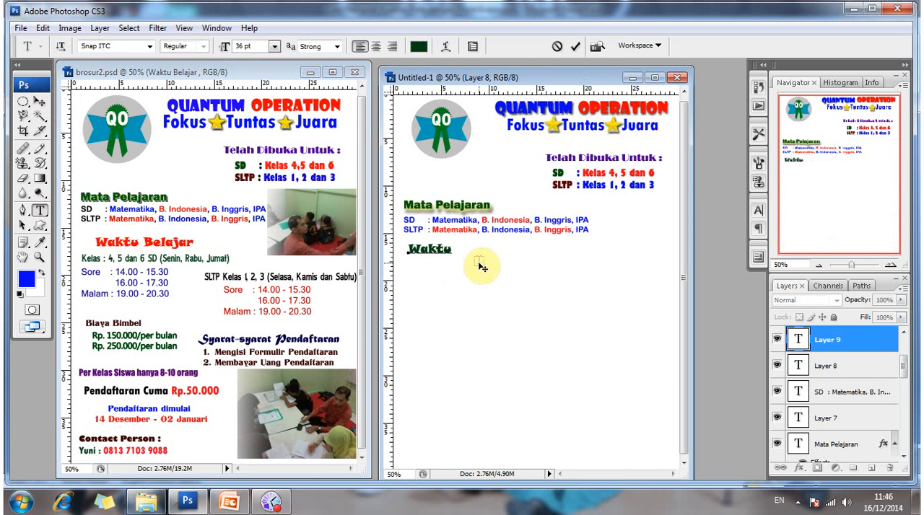
type(" Belajar")
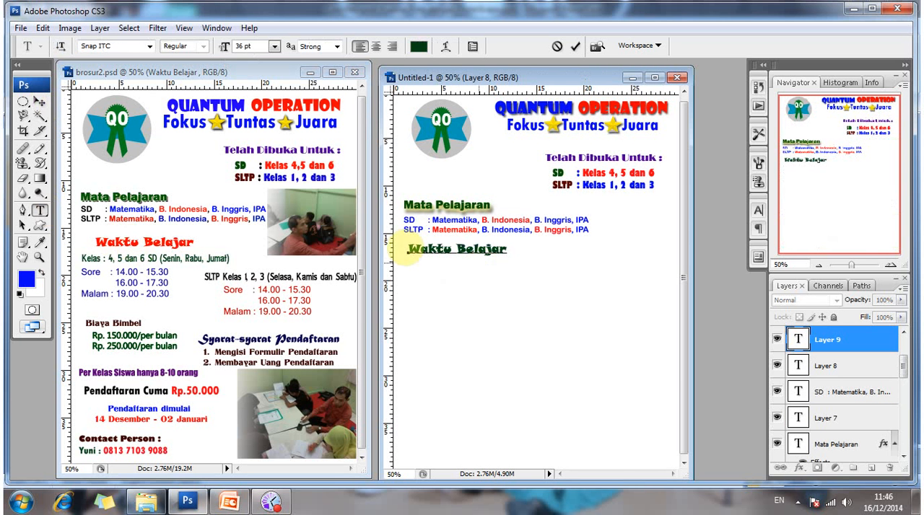
left_click_drag(508, 250, 426, 249)
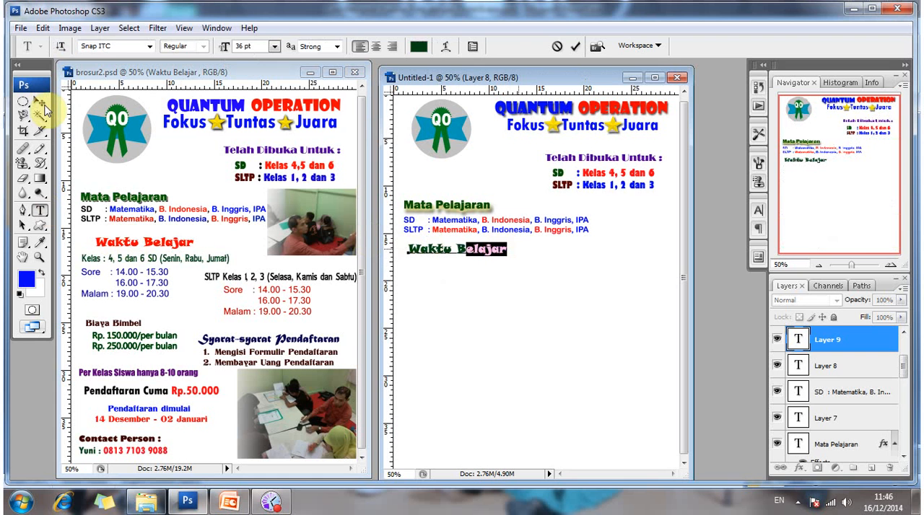
key("ctrl+Return")
key("v")
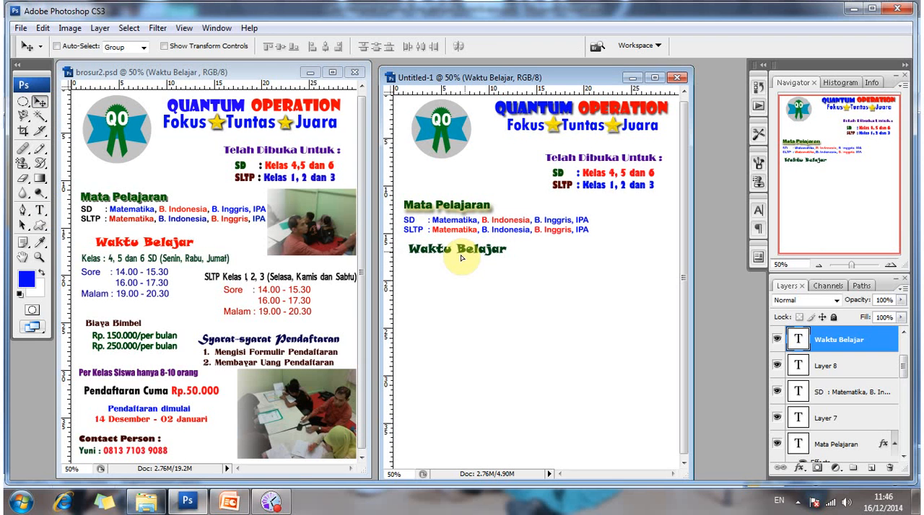
left_click_drag(462, 258, 464, 259)
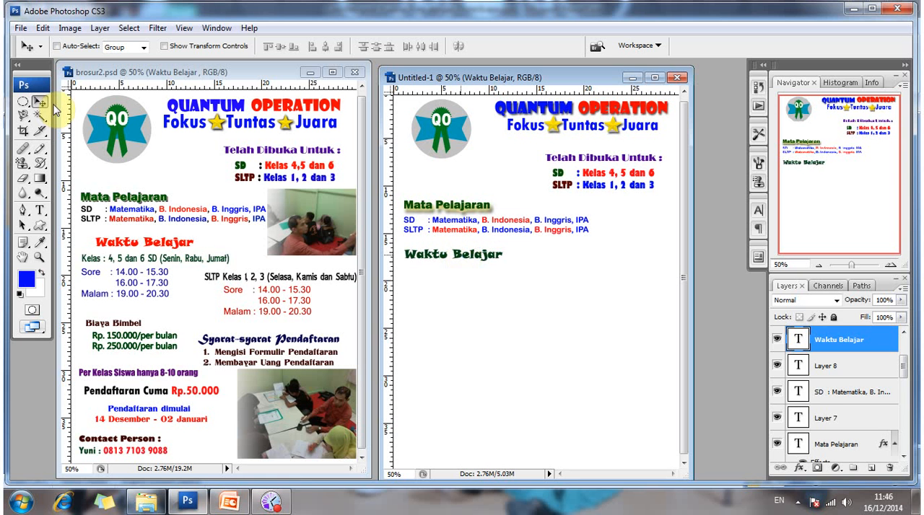
left_click(461, 257)
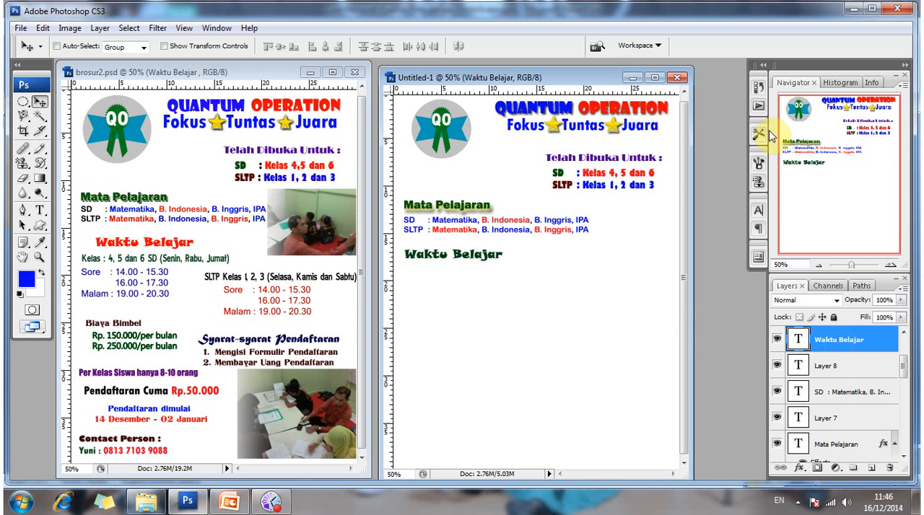
Give the Waktu Belajar heading a red Color Overlay, a Drop Shadow and an Outer Glow, and shift it slightly right.
right_click(841, 339)
left_click(743, 115)
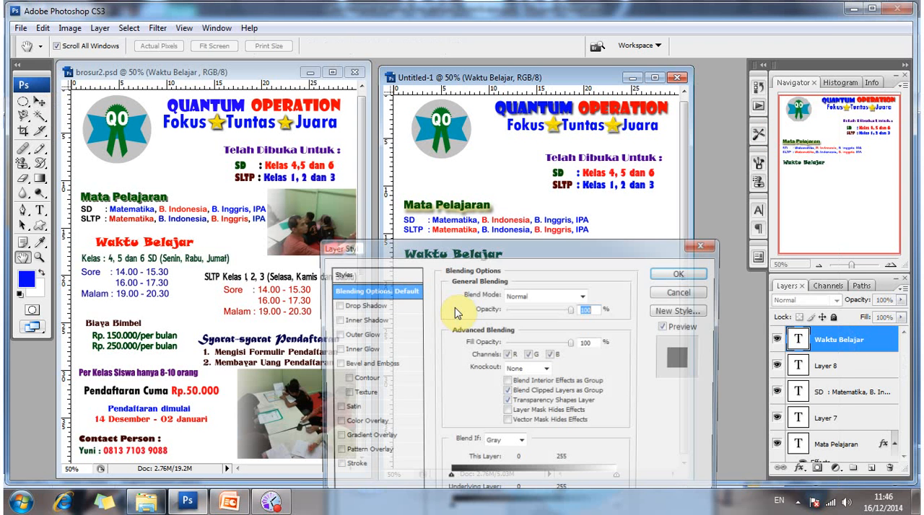
left_click_drag(524, 247, 626, 114)
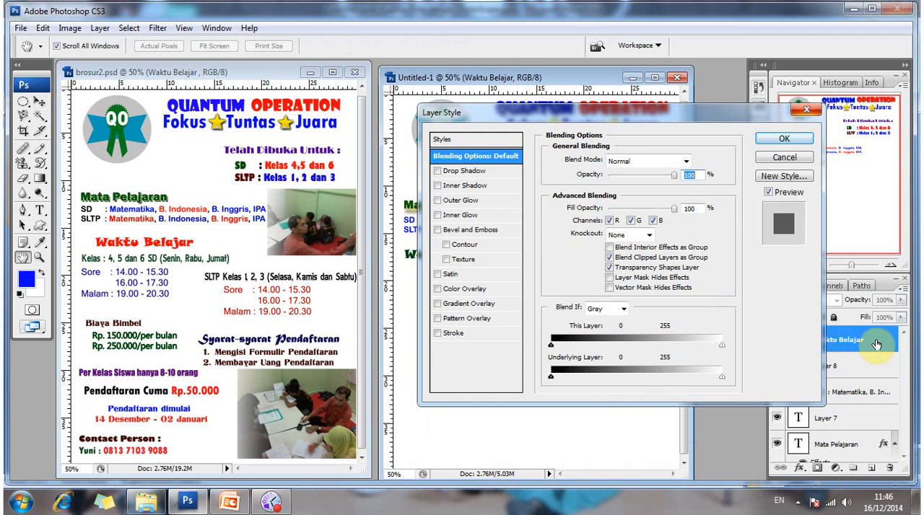
left_click(799, 119)
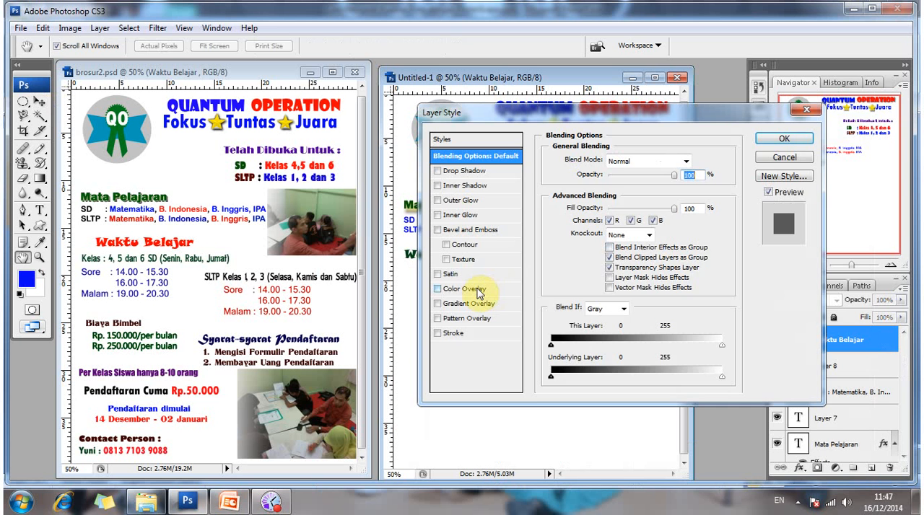
left_click(491, 287)
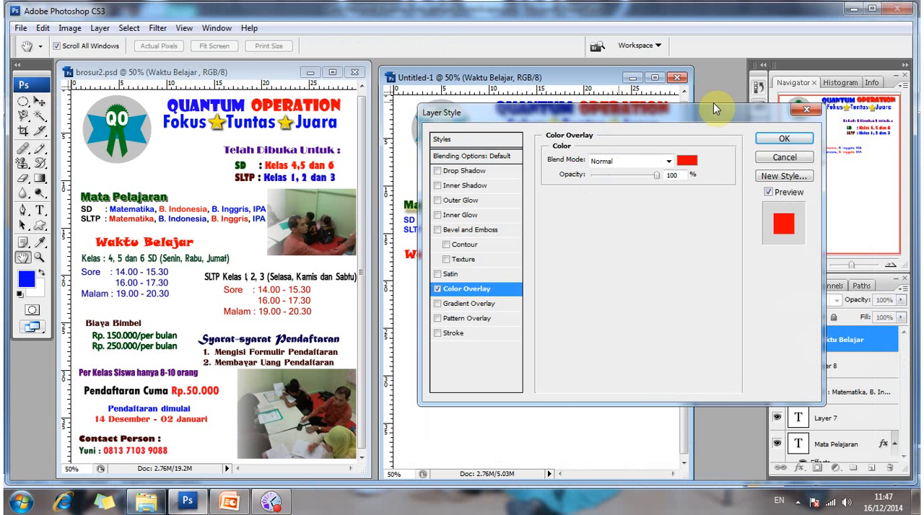
left_click_drag(713, 103, 815, 91)
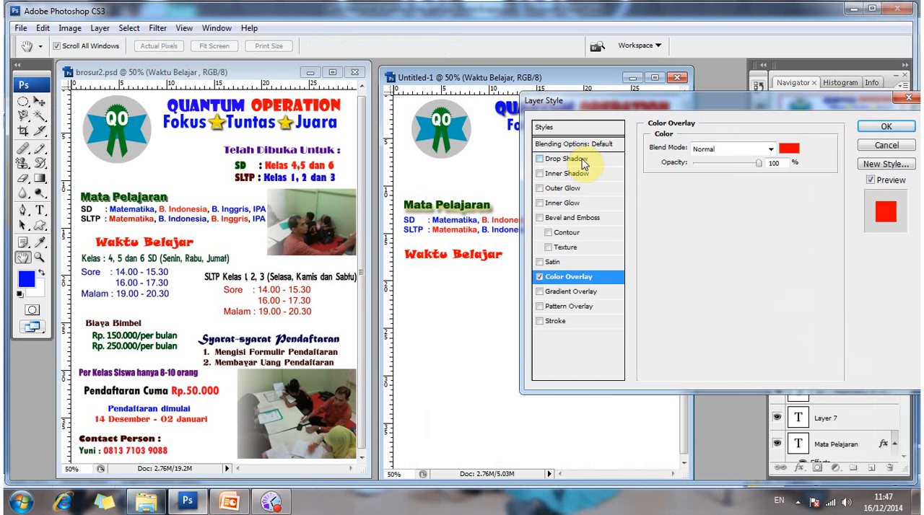
left_click(583, 162)
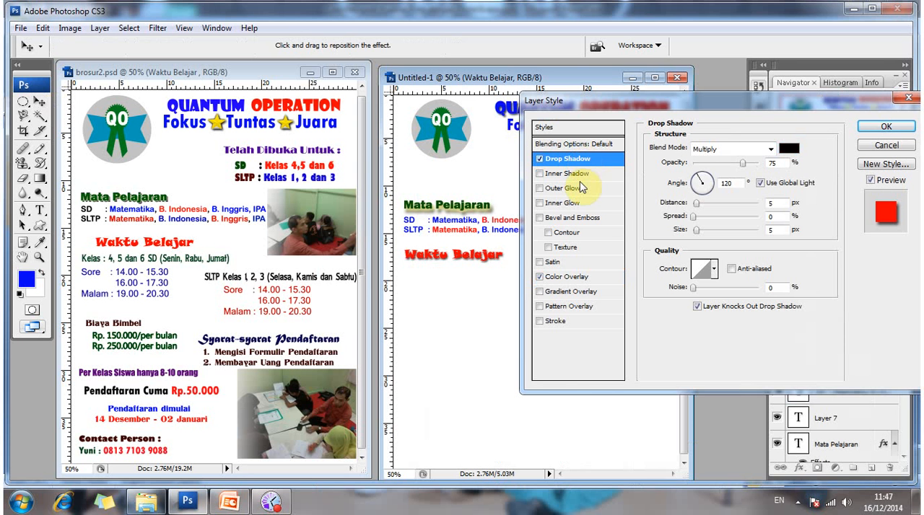
left_click(580, 188)
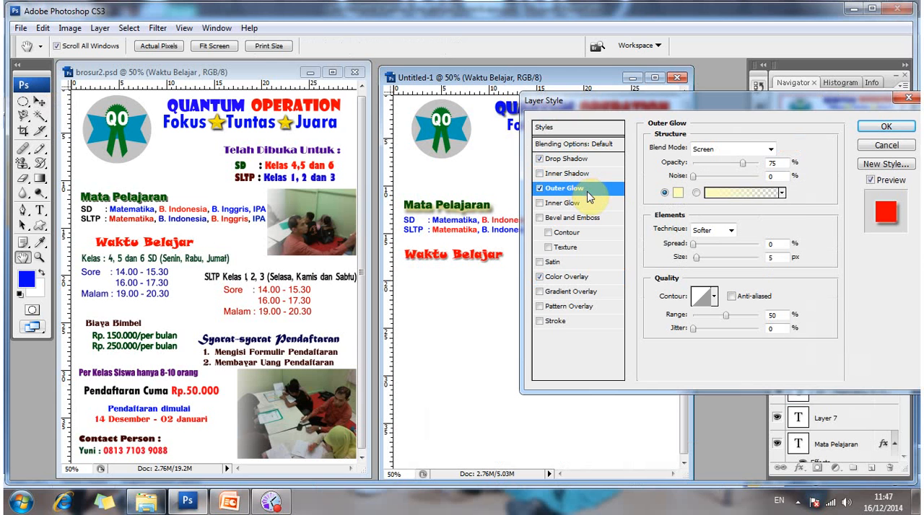
left_click(887, 127)
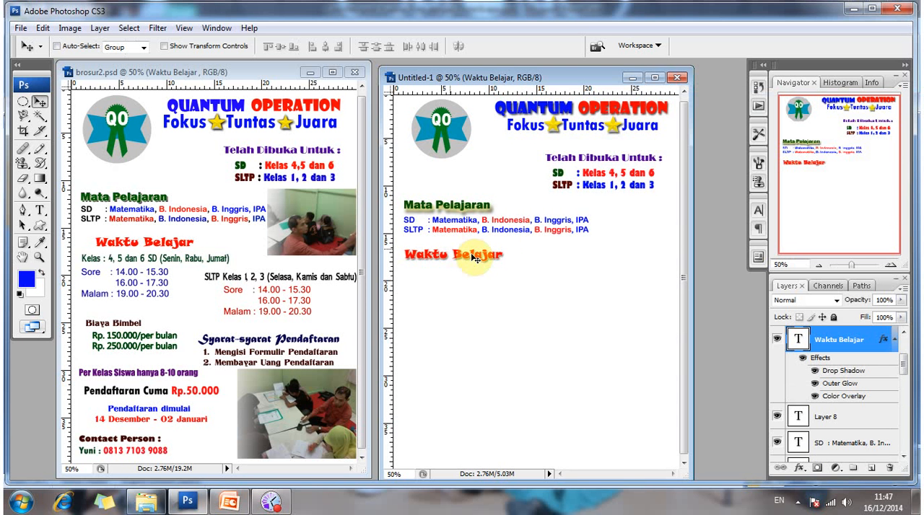
left_click_drag(480, 256, 484, 257)
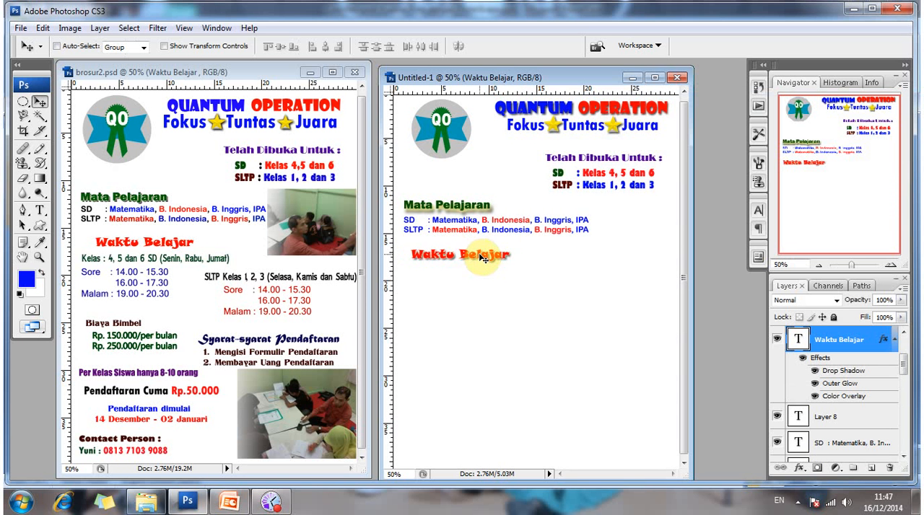
key("shift+Right")
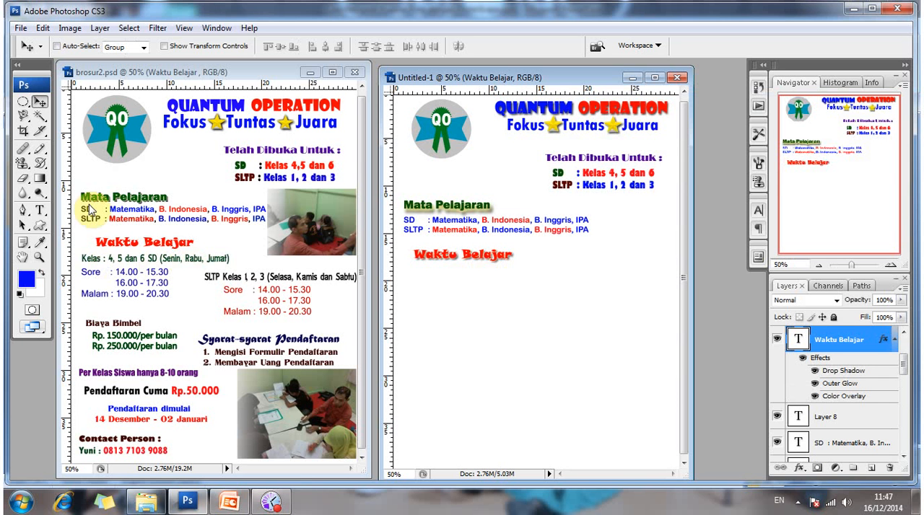
Load the text settings of the "Kelas : 4, 5 dan 6 SD" line in brosur2.psd into the Type tool.
left_click(39, 210)
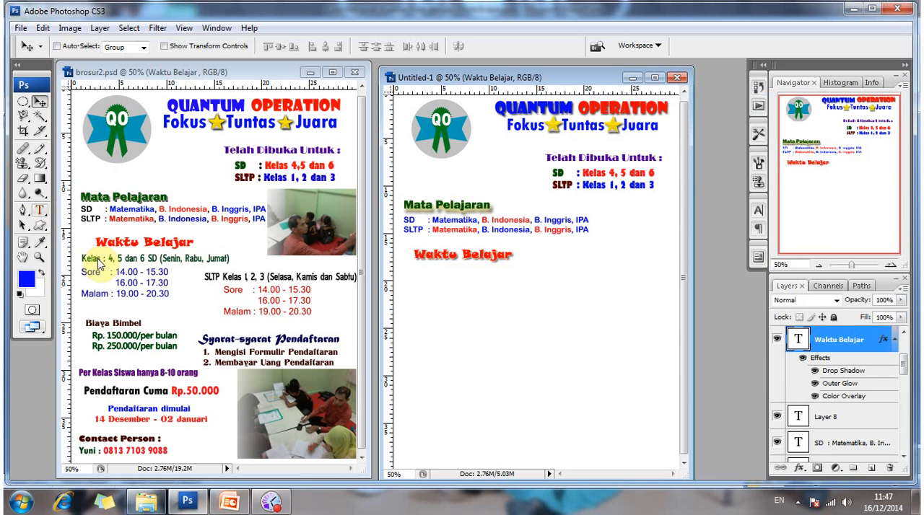
left_click(93, 258)
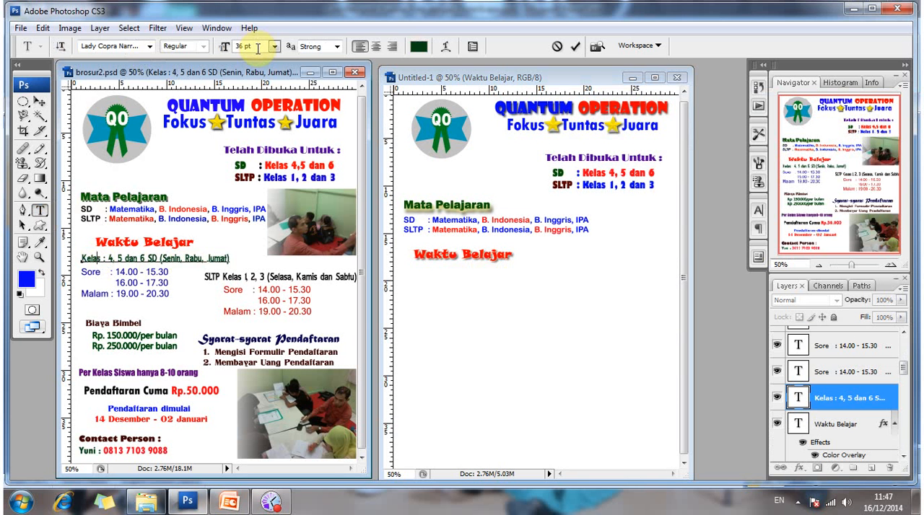
left_click(42, 101)
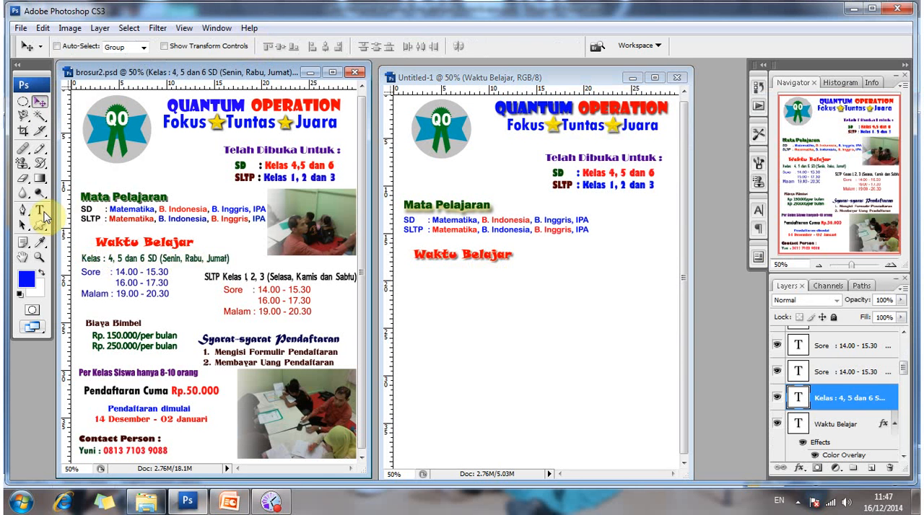
left_click(41, 211)
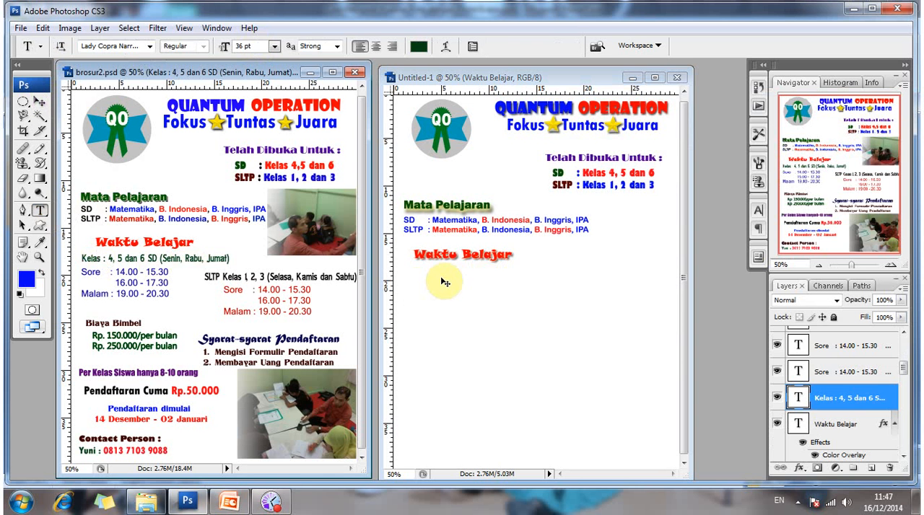
Add the dark green 36 pt line "Kelas : 4, 5 dan 6 SD (Senin, Rabu, Jumat)" below the Waktu Belajar heading in Untitled-1.
left_click(445, 282)
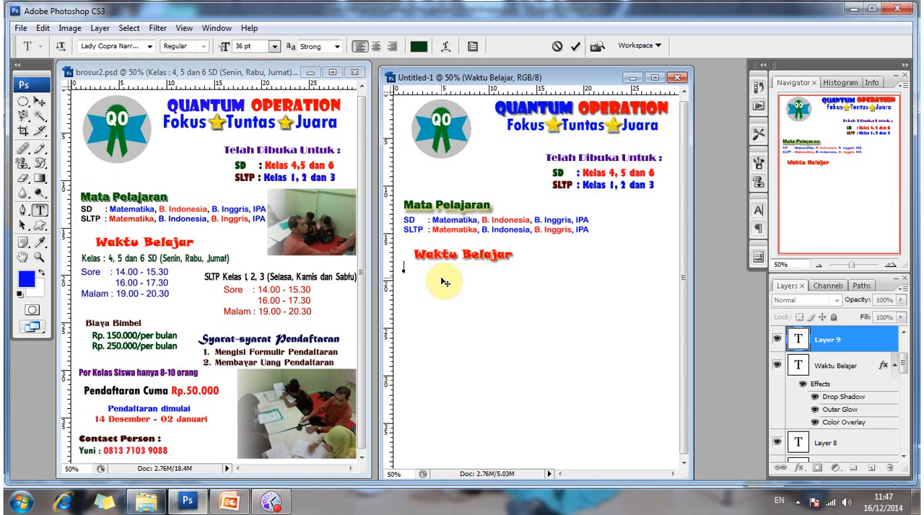
type("Kelas : 4, 5 dan 6")
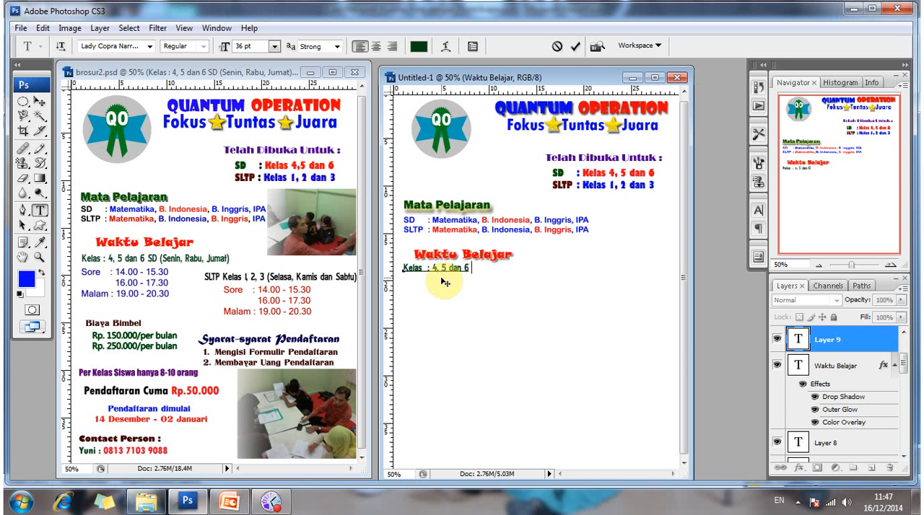
type(" SD (Senin, Rabu dan")
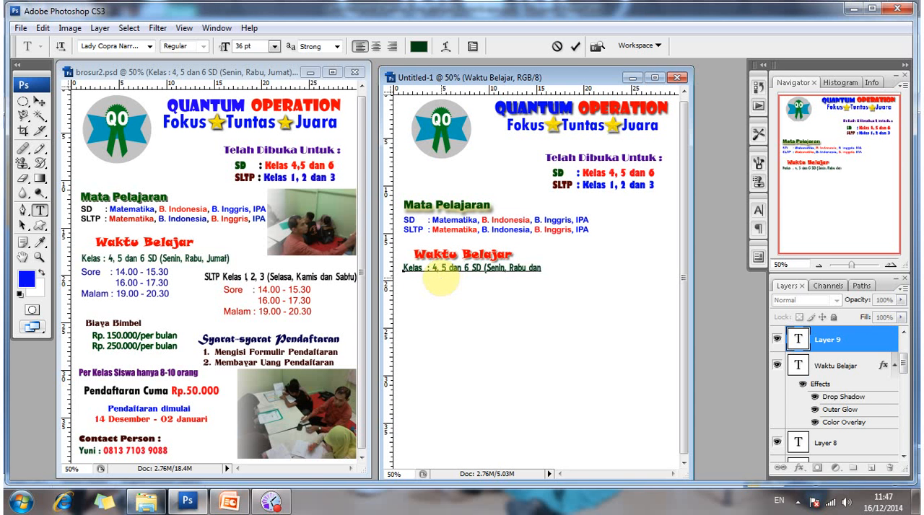
key("BackSpace")
key("BackSpace")
key("BackSpace")
key("BackSpace")
key("BackSpace")
type(", Jumat")
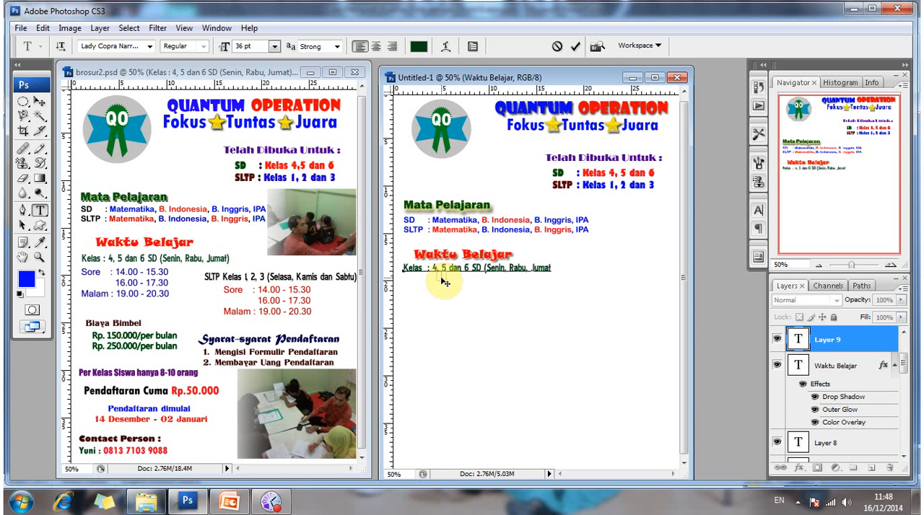
type(")")
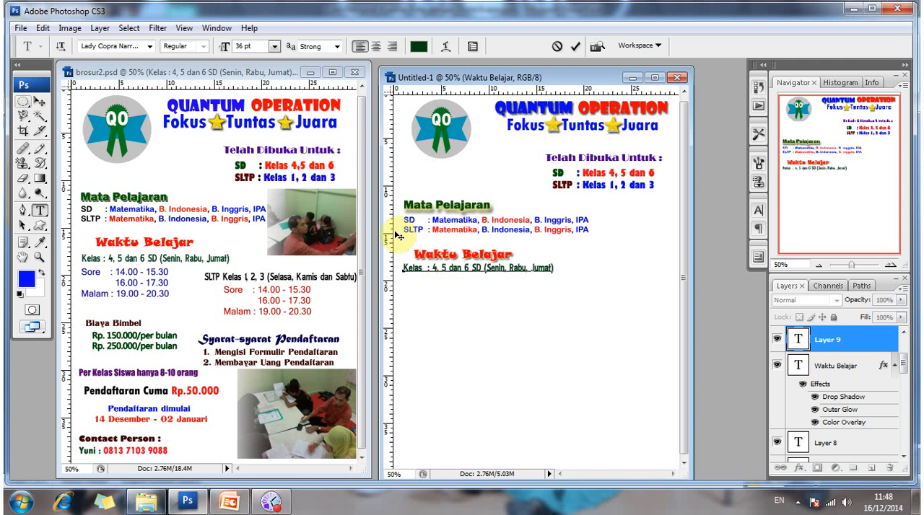
Adjust the Kelas line's position so it sits close beneath the Waktu Belajar heading.
left_click_drag(447, 267, 448, 273)
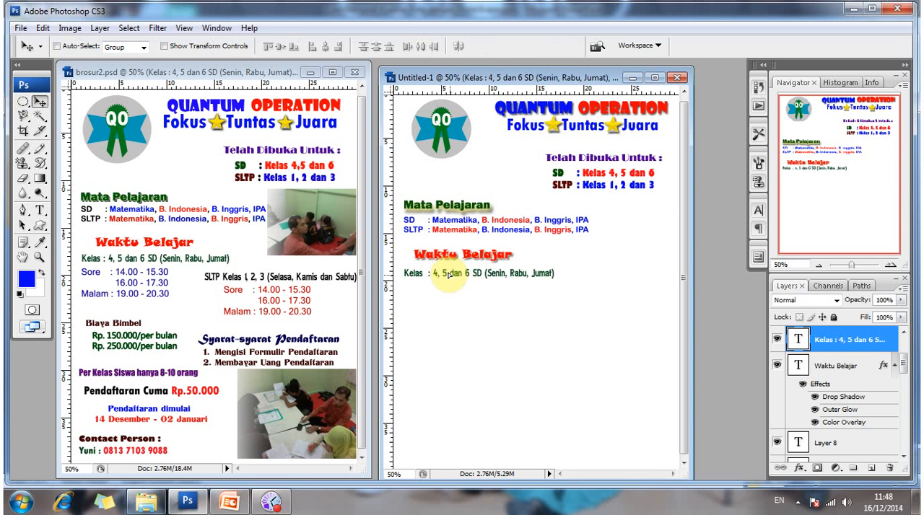
key("ctrl+z")
key("ctrl+z")
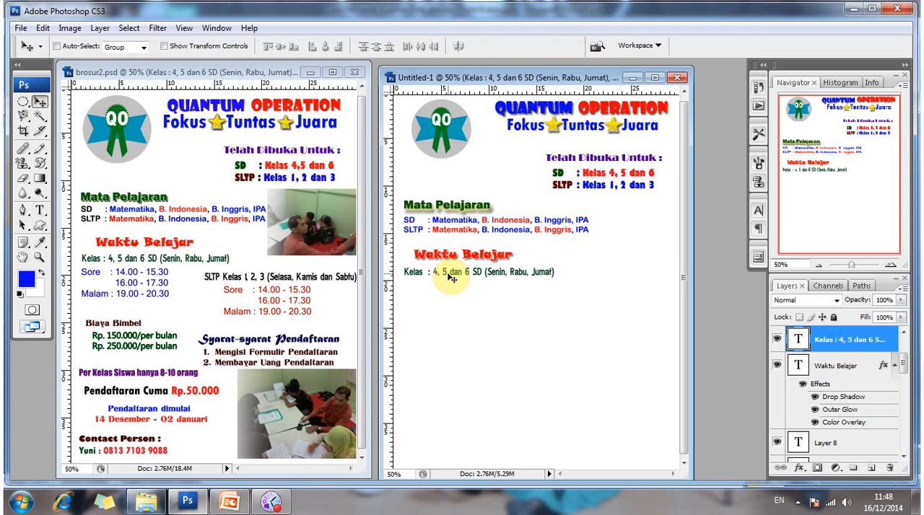
key("Up")
key("Up")
key("Up")
key("Up")
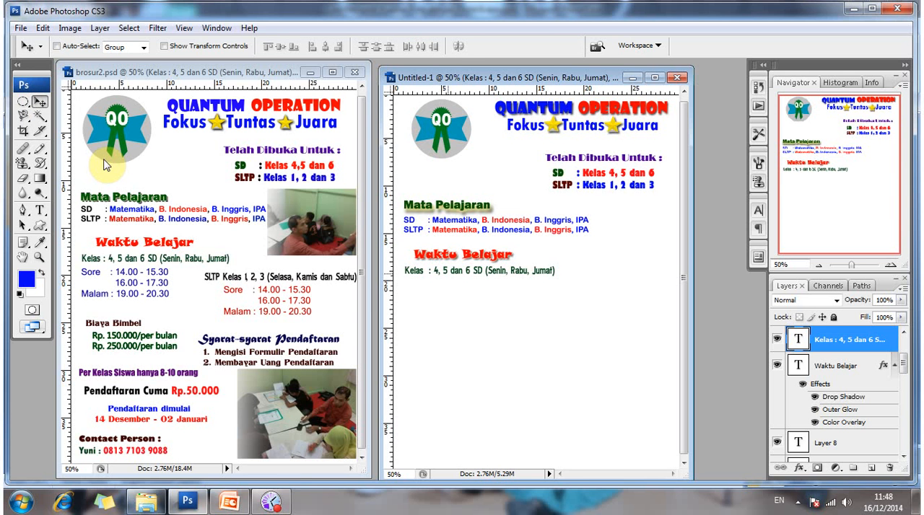
Load the text settings of the blue Sore/Malam schedule block in brosur2.psd into the Type tool.
left_click(43, 212)
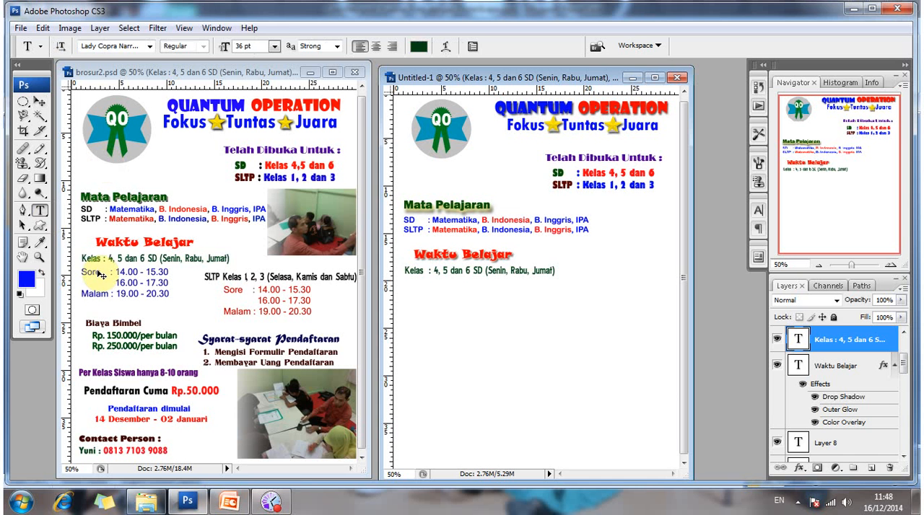
left_click(85, 264)
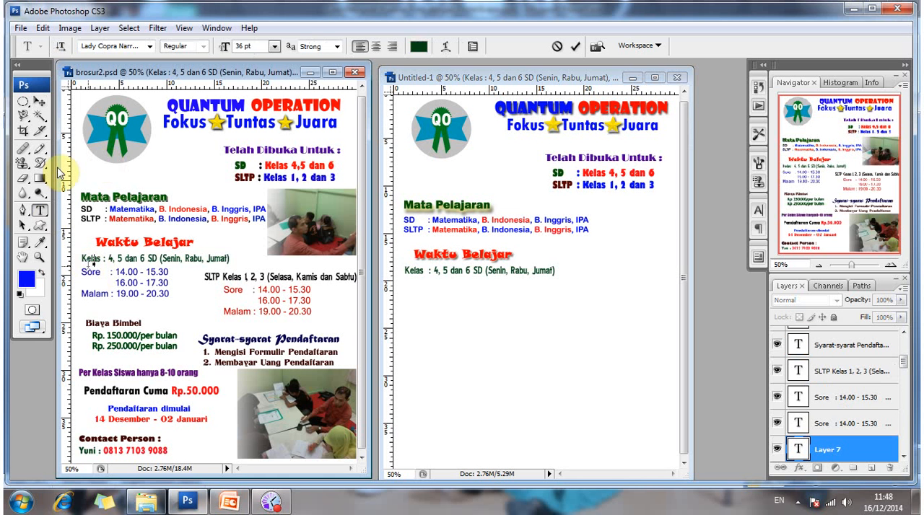
left_click(39, 102)
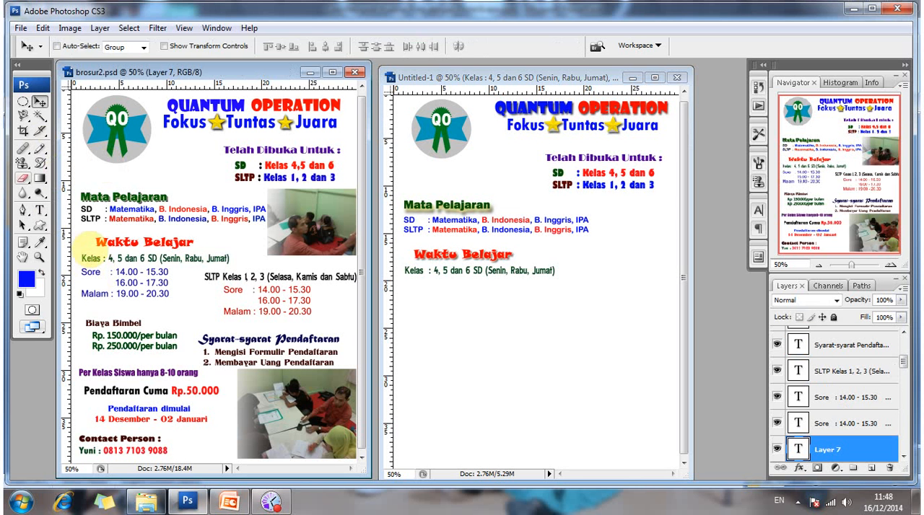
key("t")
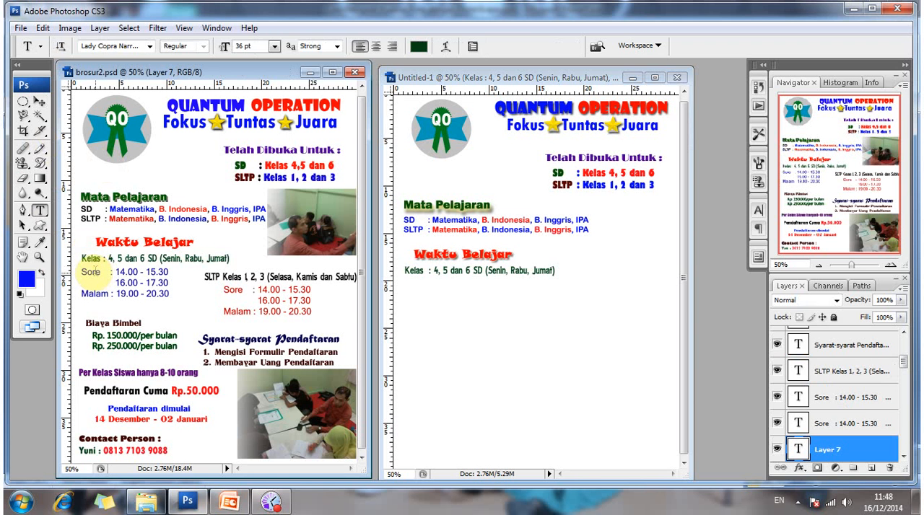
left_click(94, 271)
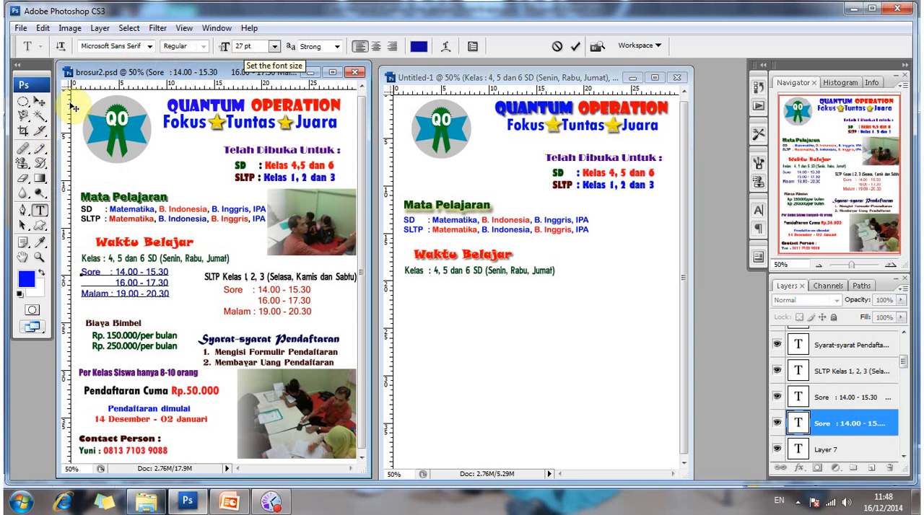
left_click(41, 209)
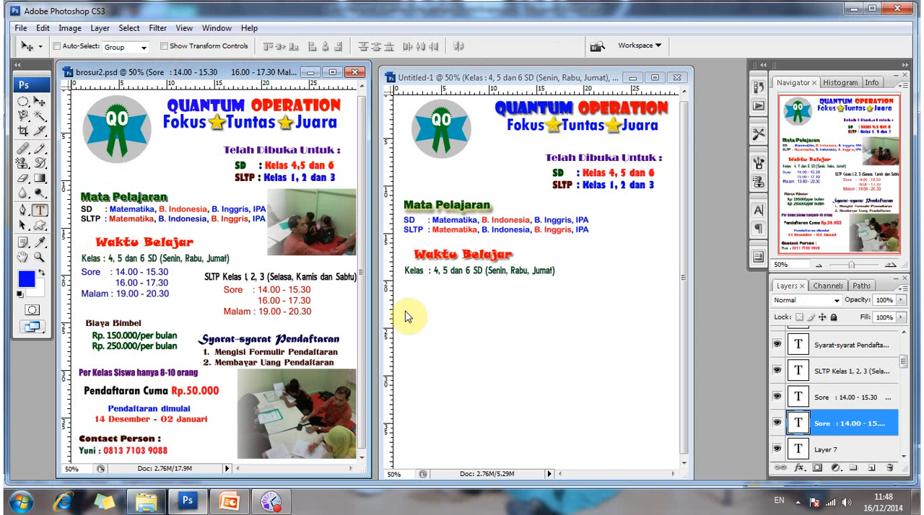
Start a blue Microsoft Sans Serif 27 pt schedule text below the Kelas line in Untitled-1 with "Sore : 14.00 - 15.30".
left_click(407, 288)
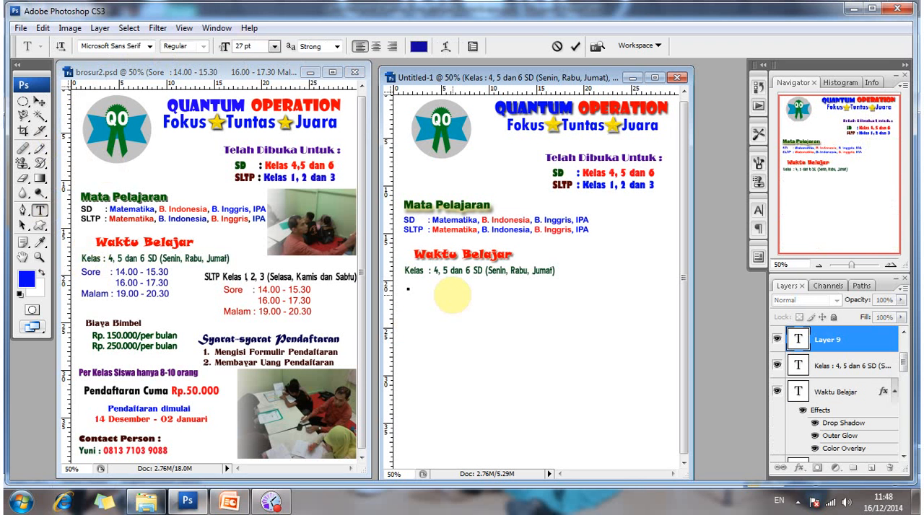
type("Sore")
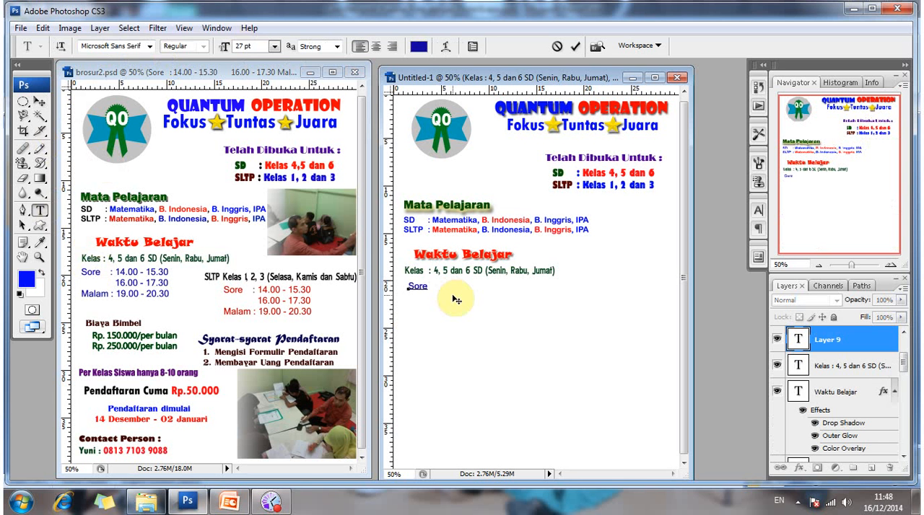
type("        : 14.00 - 15.30")
Add a second schedule line "16.00 - 17.30" aligned under the Sore hours.
key("Return")
type("16")
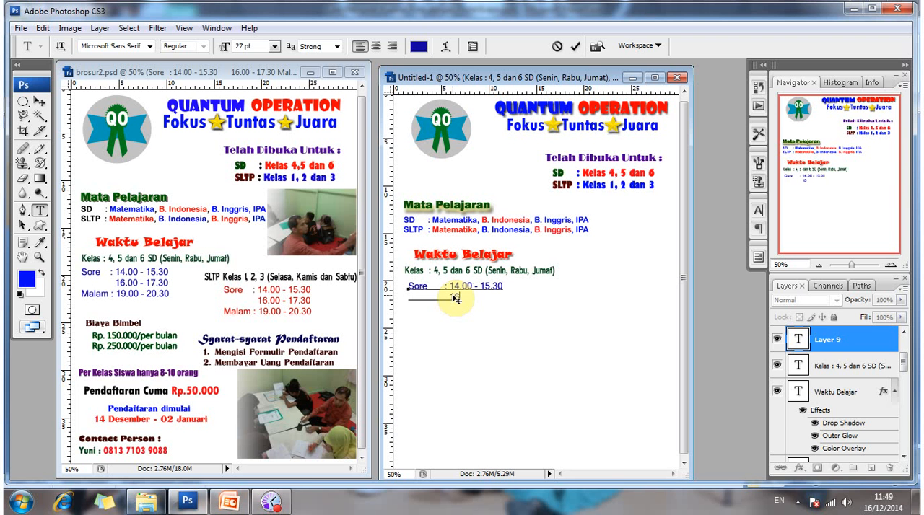
type(".00 - 17.30")
Complete the schedule text with a third line "Malam : 19.00 - 20.30".
key("Return")
type("Malam")
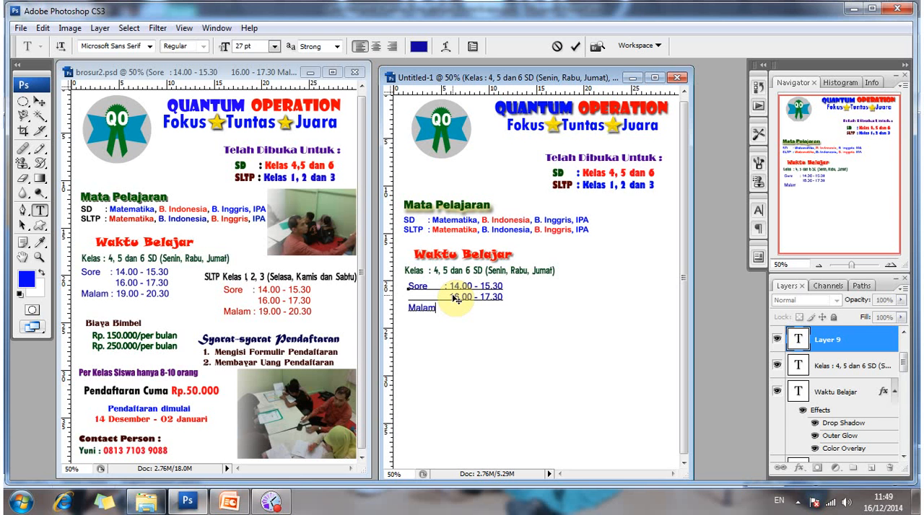
type("    : 16")
key("BackSpace")
type("9")
type(".00")
type(" - 20")
type("/")
type(".30")
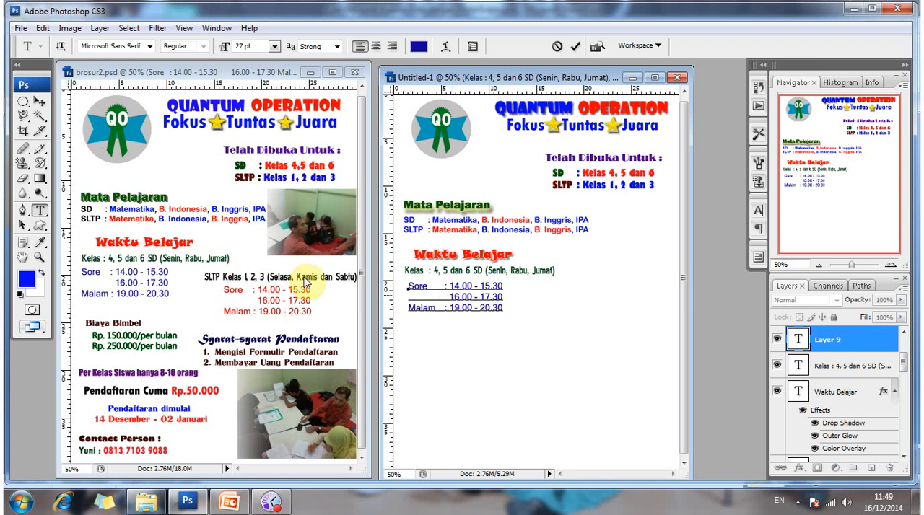
left_click(39, 102)
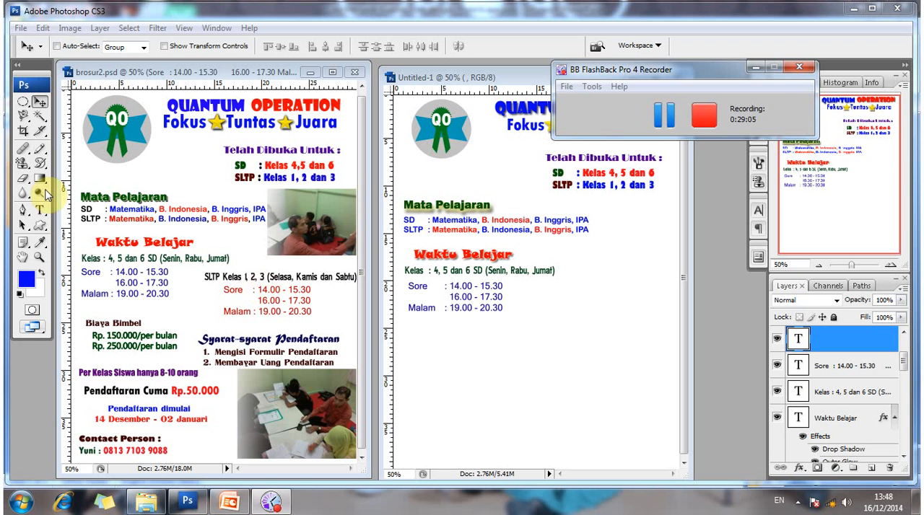
Load the black Lady Copra Narrow 36 pt text settings of the "SLTP Kelas 1, 2, 3" line in brosur2.psd into the Type tool.
left_click(40, 213)
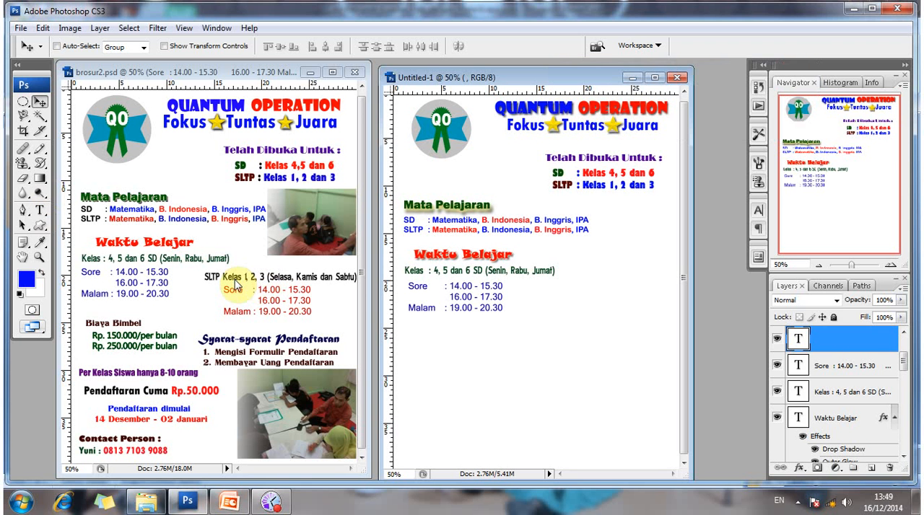
left_click(235, 284)
left_click(41, 226)
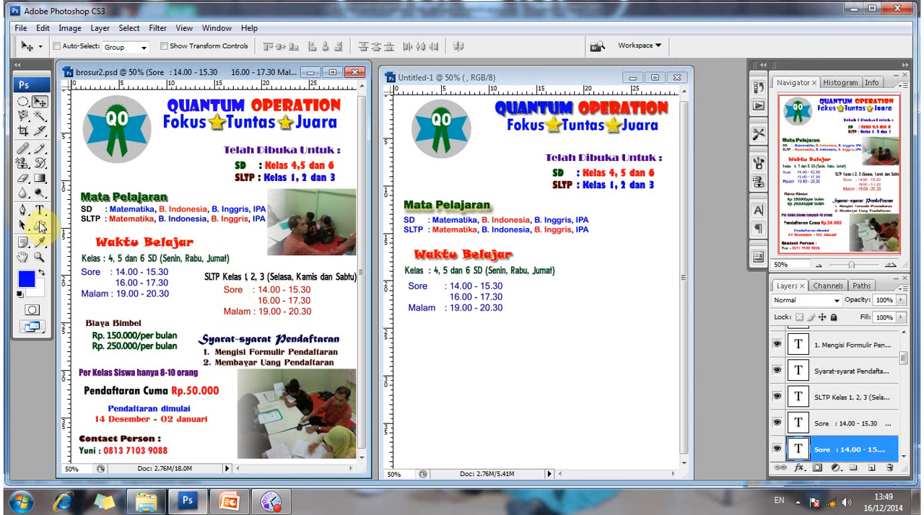
left_click(39, 210)
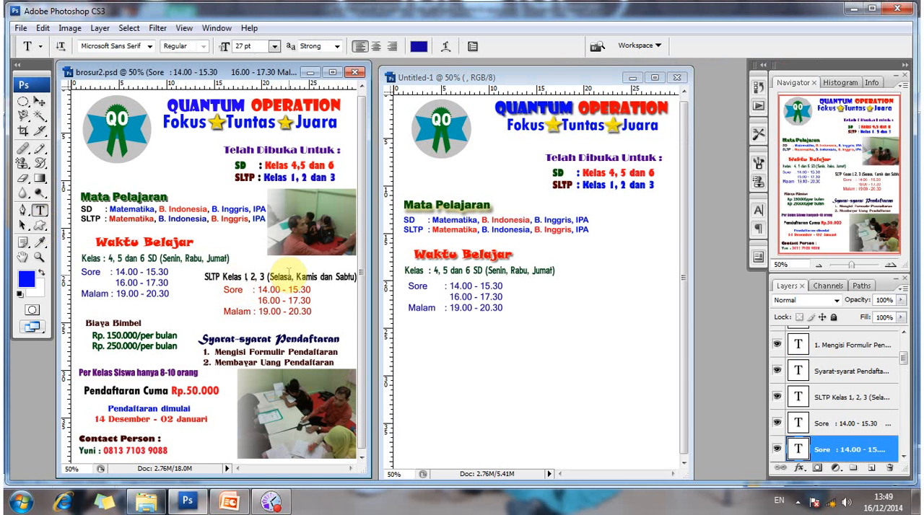
left_click(288, 274)
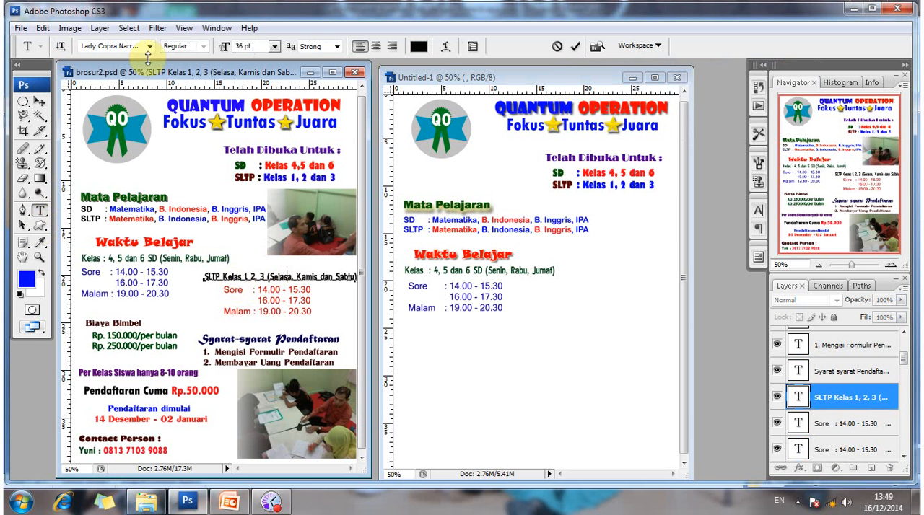
left_click(245, 48)
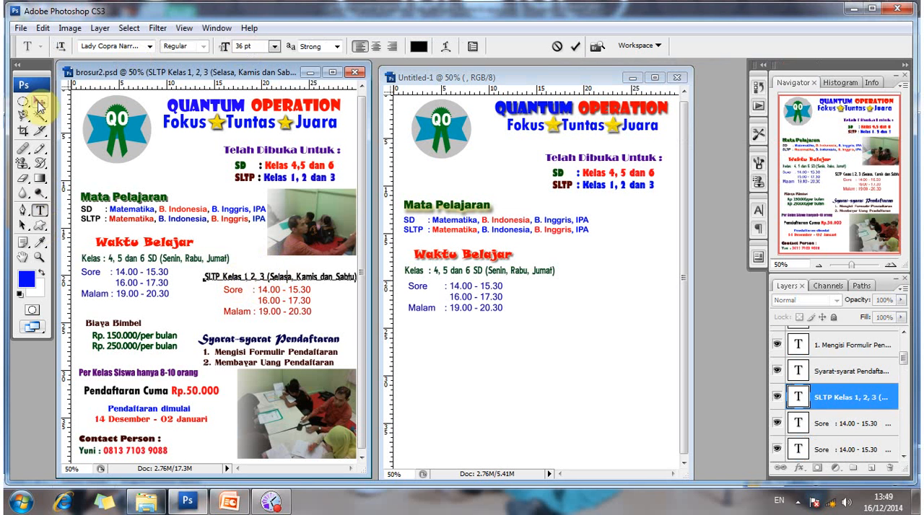
left_click(40, 104)
left_click(40, 212)
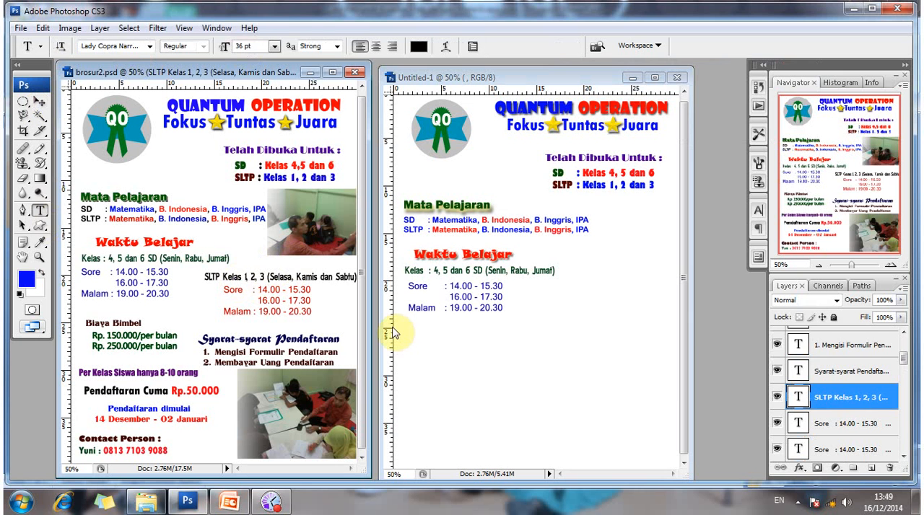
Start a new text line in Untitled-1 beside the green Kelas line, reading "SLTP Kelas 1, 2, 3".
left_click(575, 271)
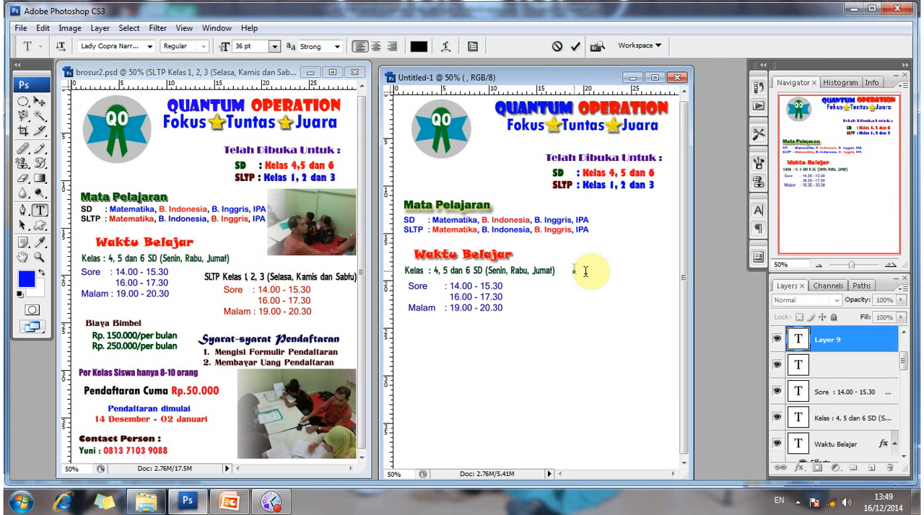
type("SL")
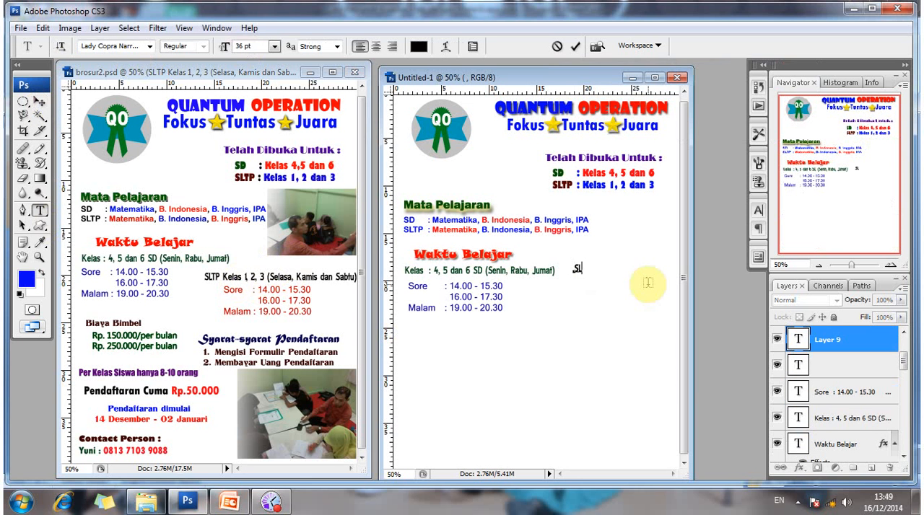
type("TP")
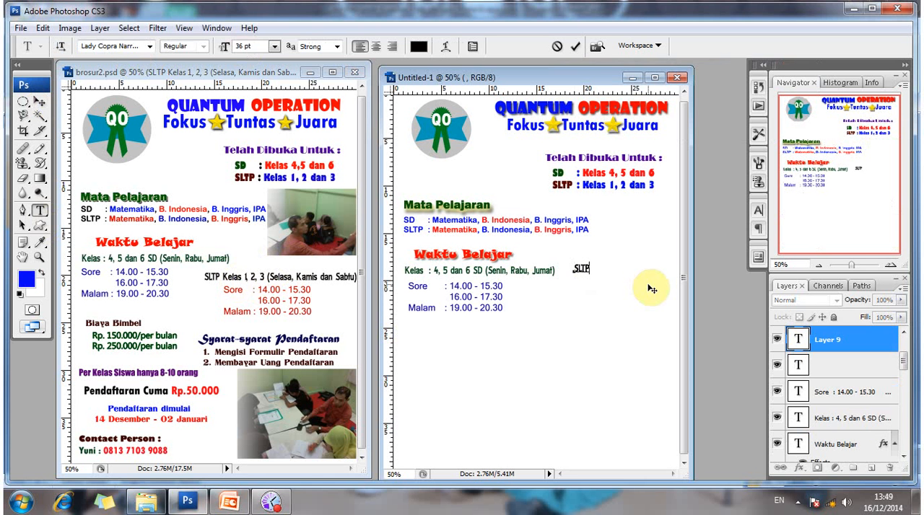
type(" Kea")
key("BackSpace")
type("las 1, 2, 3")
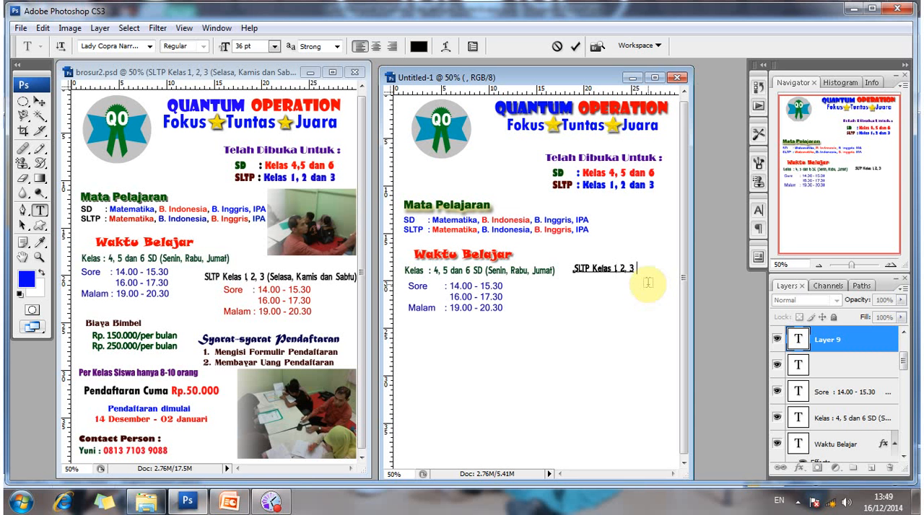
type(" (Selasa")
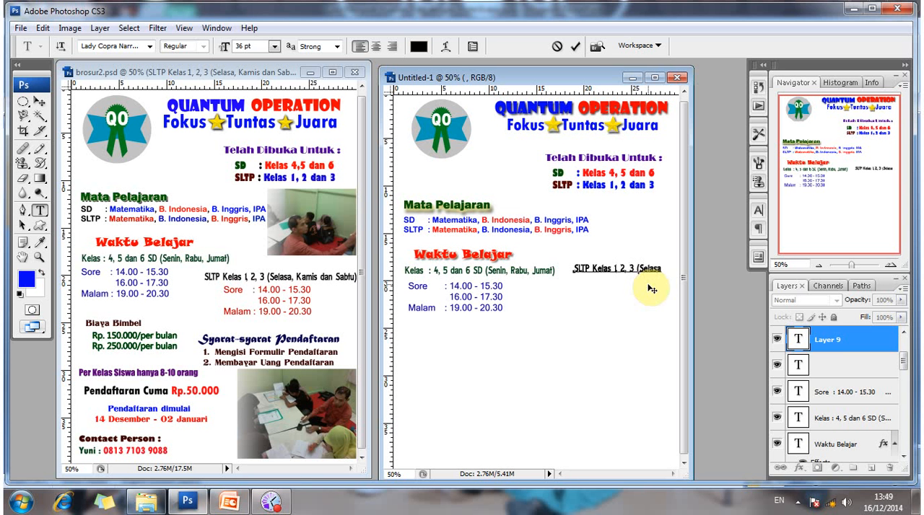
type(", Kam")
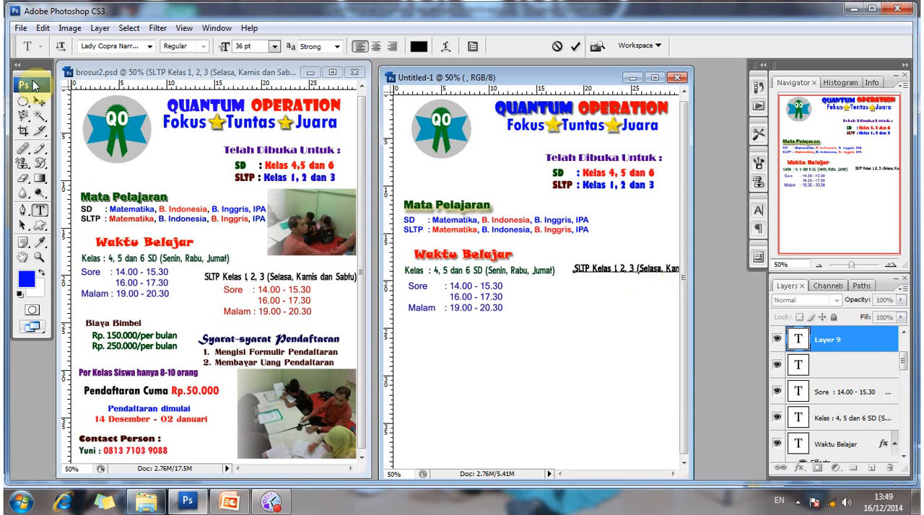
Extend the SLTP line with "(Selasa, Kami dan Sabtu" and move it beside the blue Sore hours, within the page edge.
left_click(40, 101)
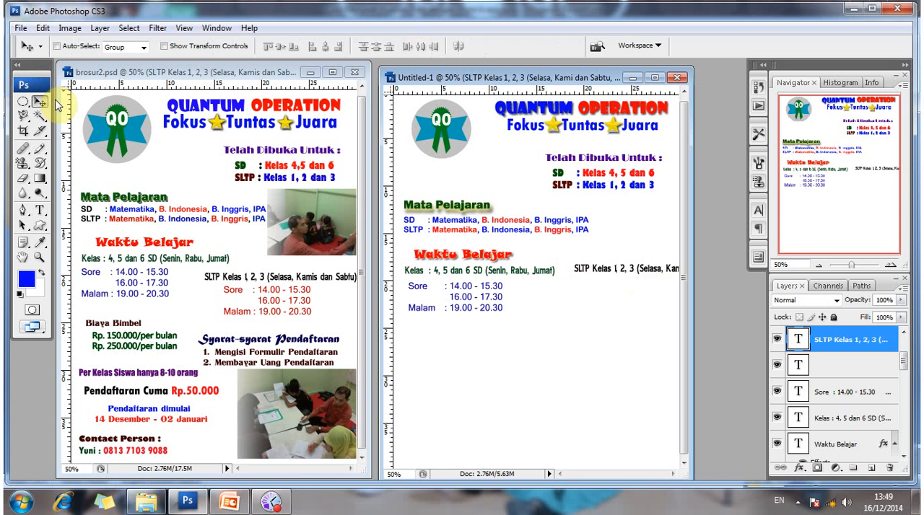
left_click_drag(596, 280, 569, 292)
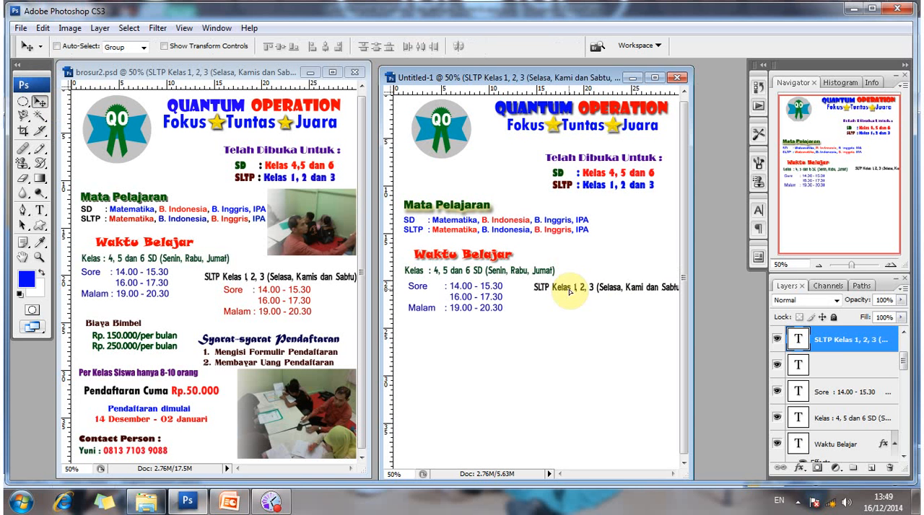
left_click_drag(565, 293, 560, 291)
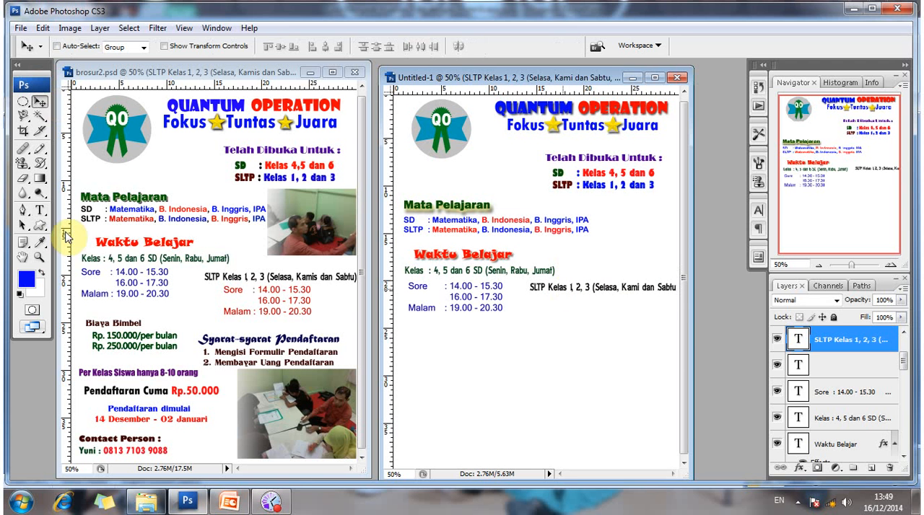
key("t")
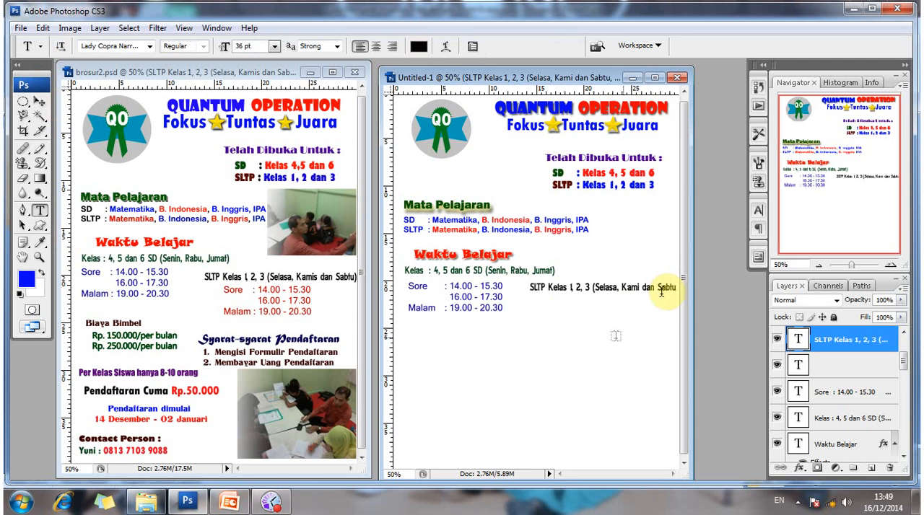
left_click(661, 291)
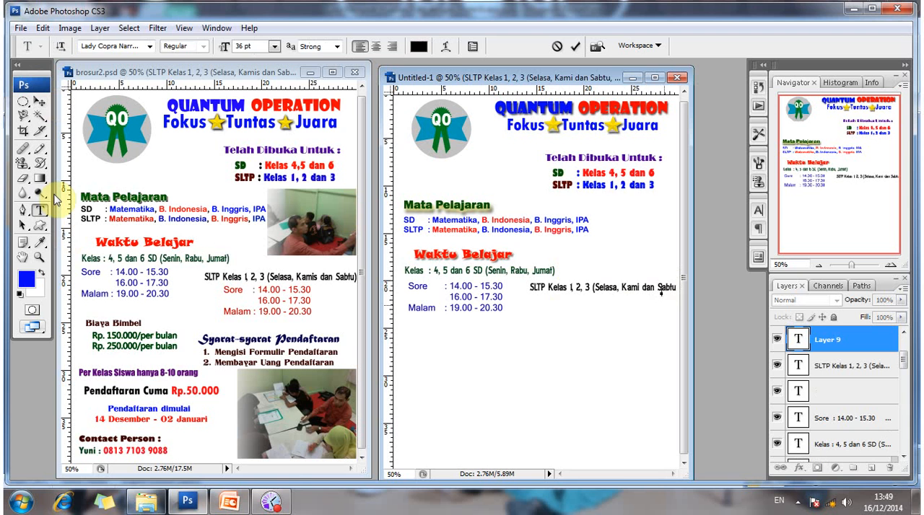
left_click(41, 103)
Add the missing closing parenthesis after "Sabtu" in the SLTP class line of Untitled-1.
key("t")
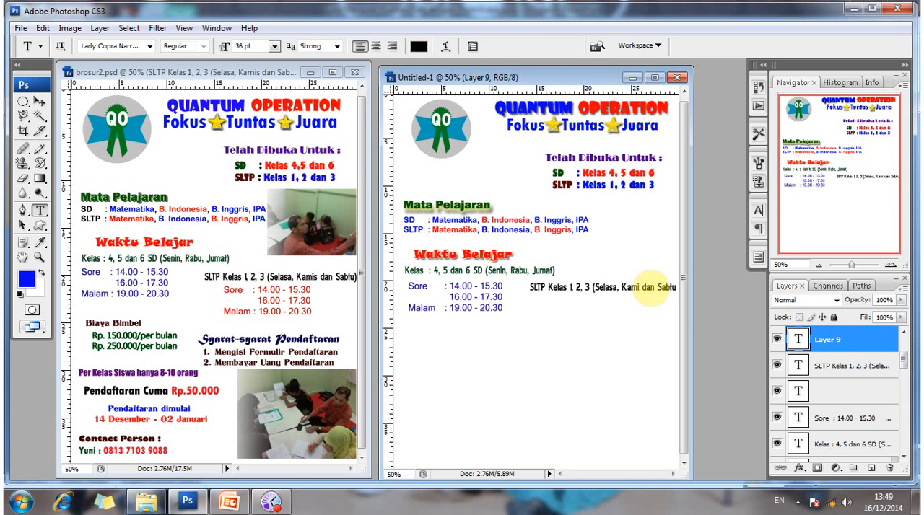
left_click(649, 287)
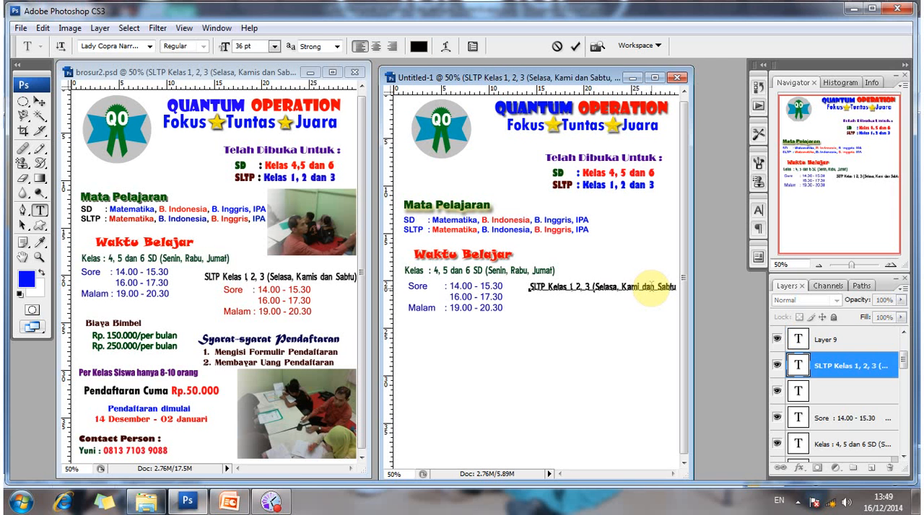
type(")")
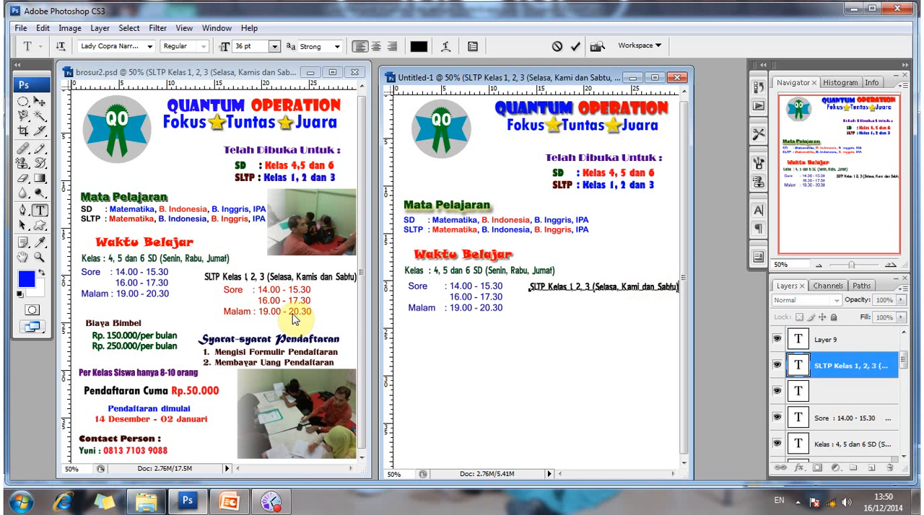
key("ctrl+Return")
key("v")
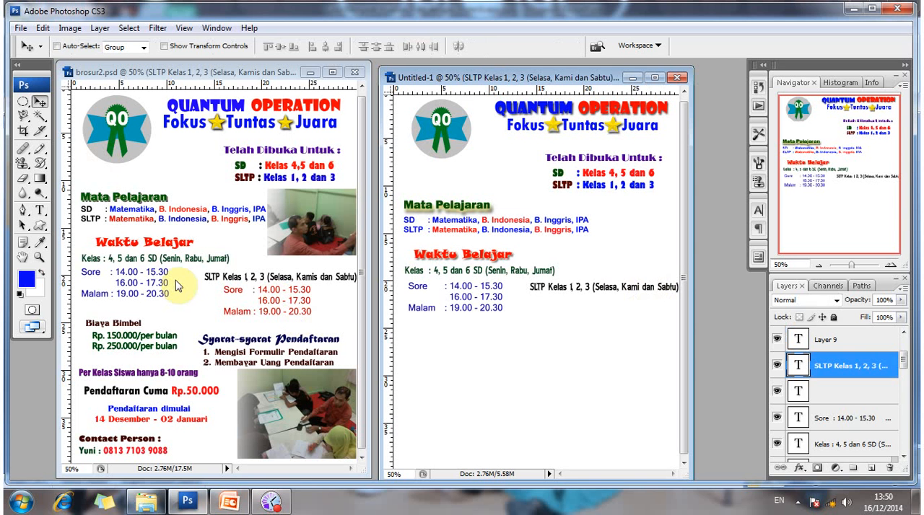
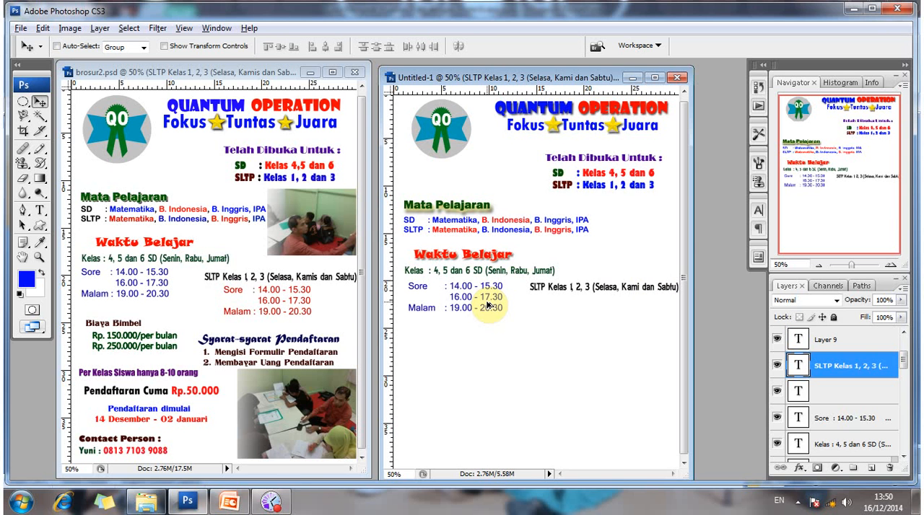
left_click_drag(488, 304, 561, 328)
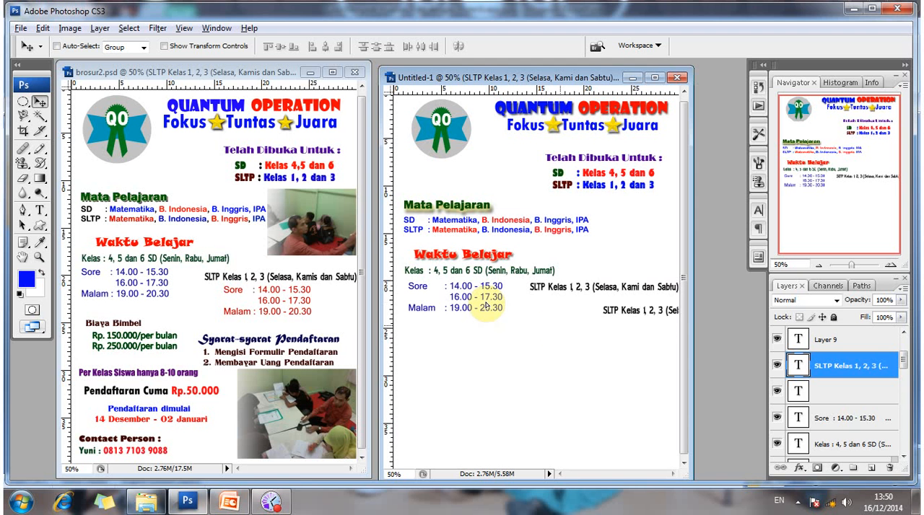
key("ctrl+z")
left_click_drag(484, 304, 484, 342)
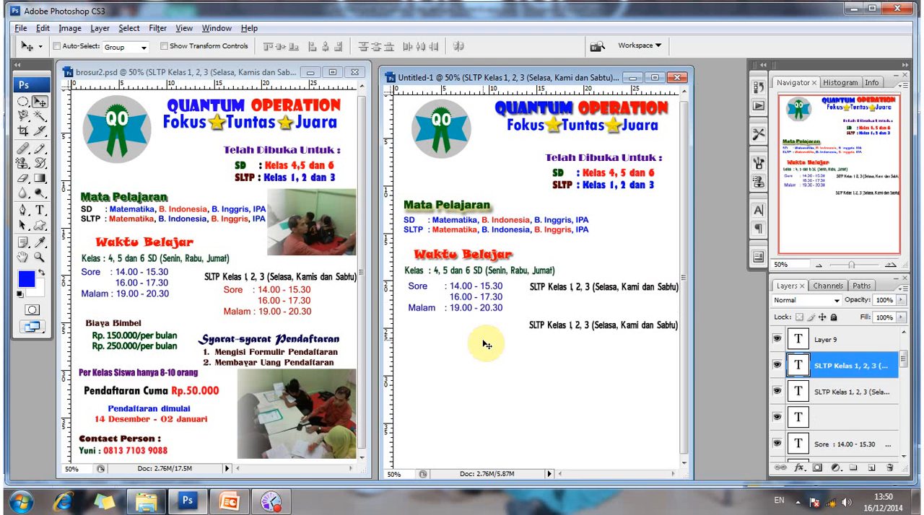
key("ctrl+z")
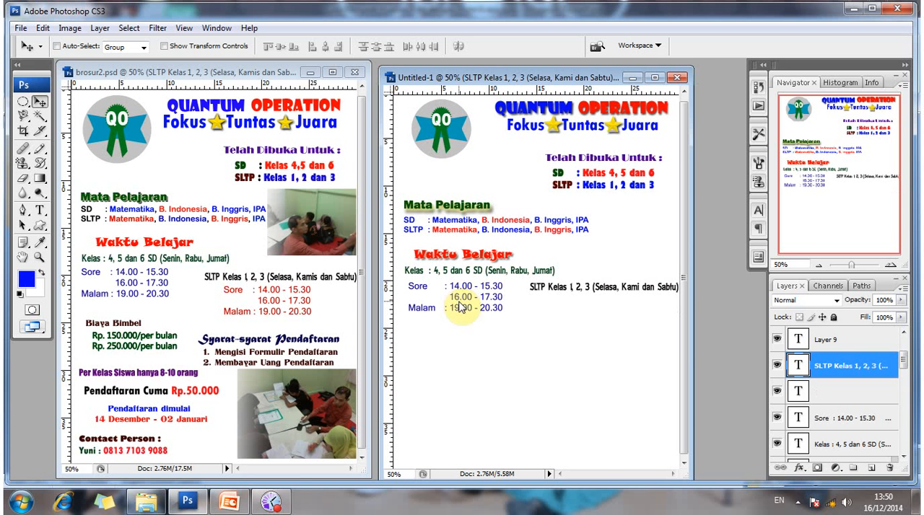
Duplicate the blue Sore/Malam hours block and place the copy just beneath the SLTP class line in Untitled-1.
right_click(459, 307)
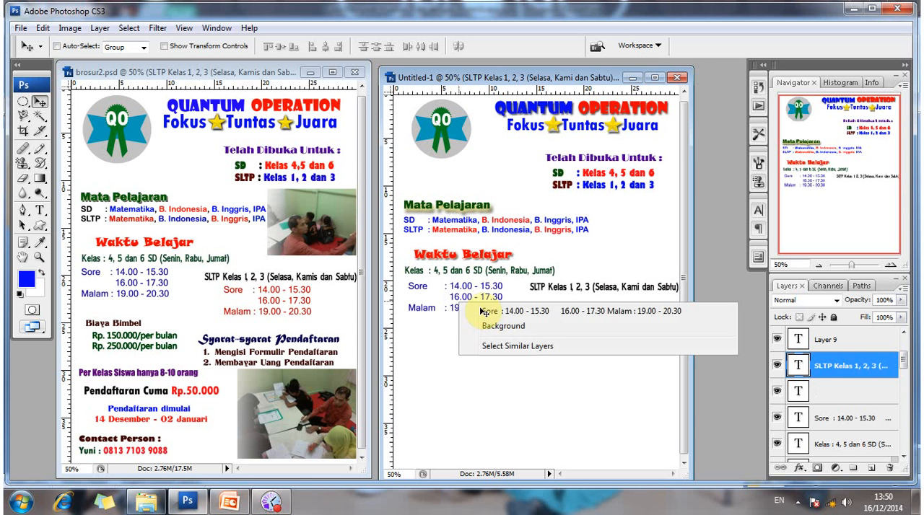
left_click(482, 310)
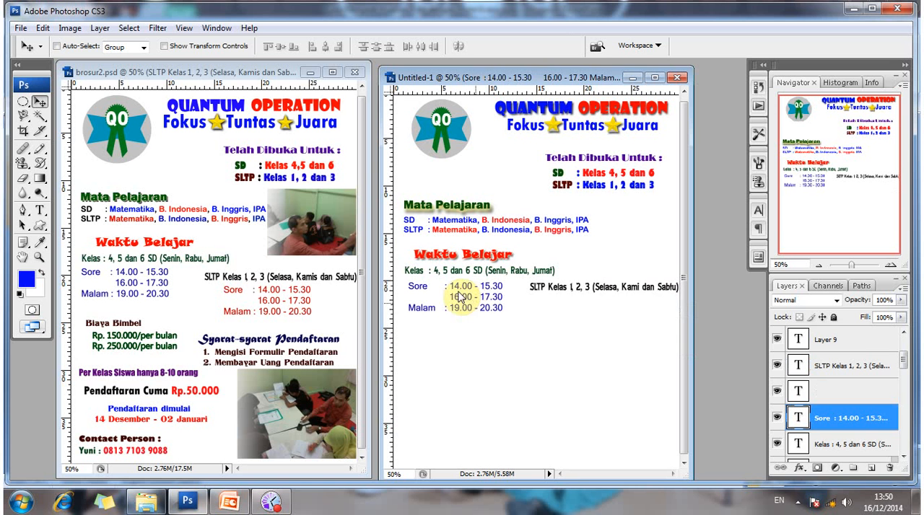
right_click(476, 300)
left_click(479, 301)
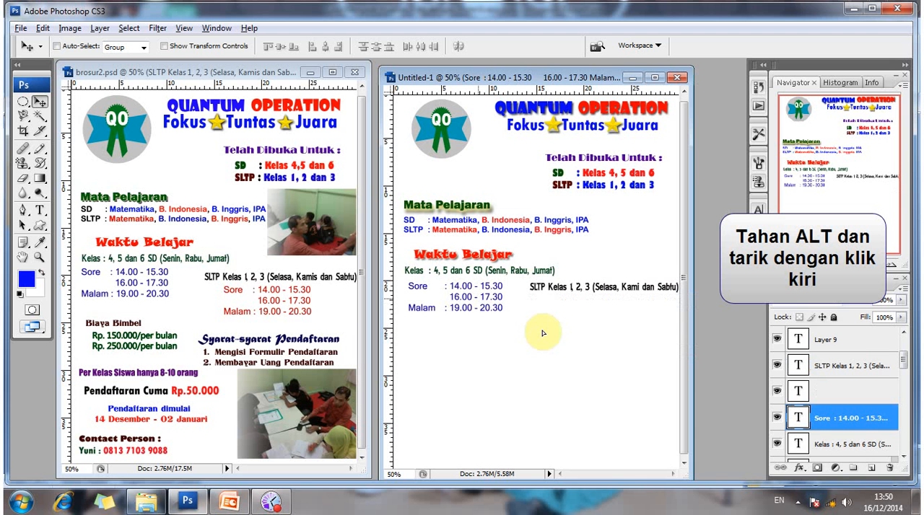
left_click_drag(567, 289, 622, 318)
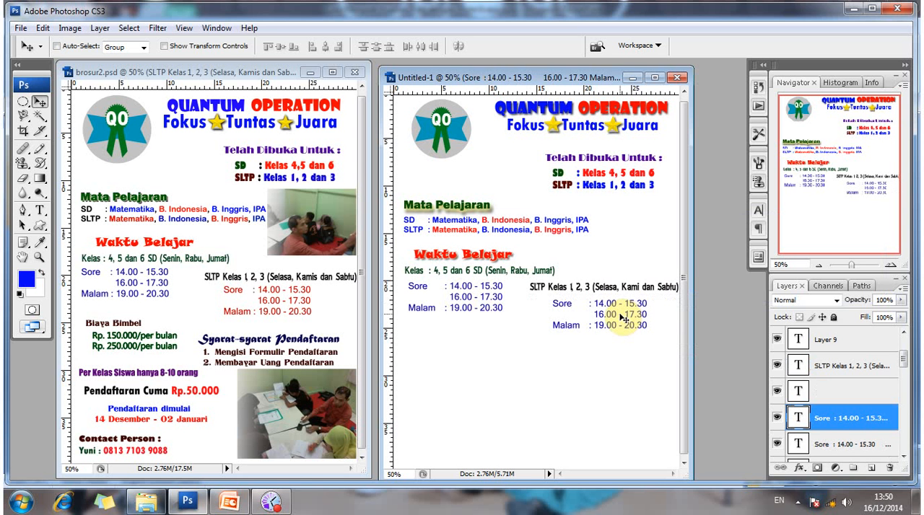
key("Up")
key("Up")
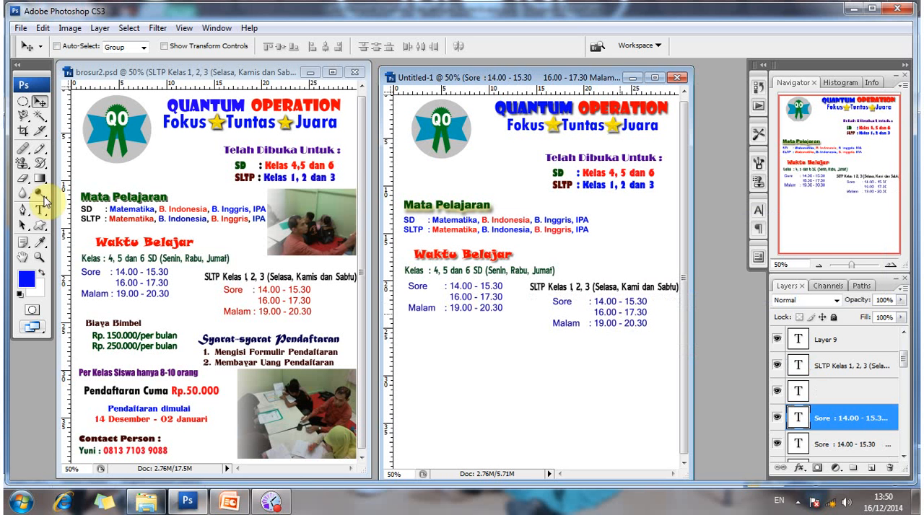
Try recoloring all text of the copied Sore/Malam hours block bright red through its text color.
key("t")
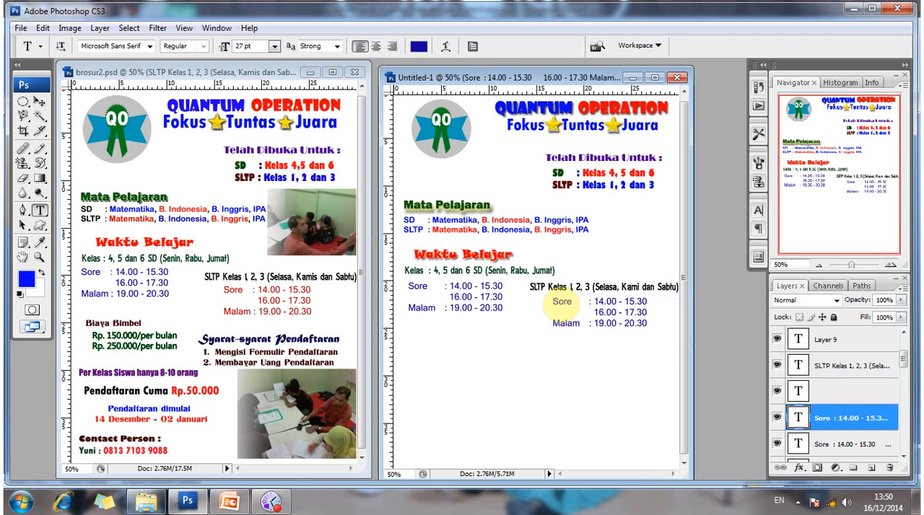
left_click(553, 303)
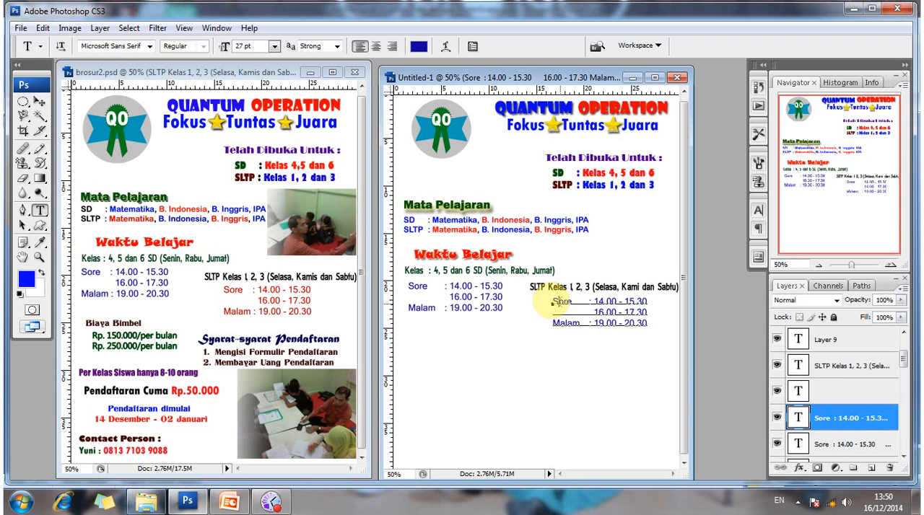
key("ctrl+a")
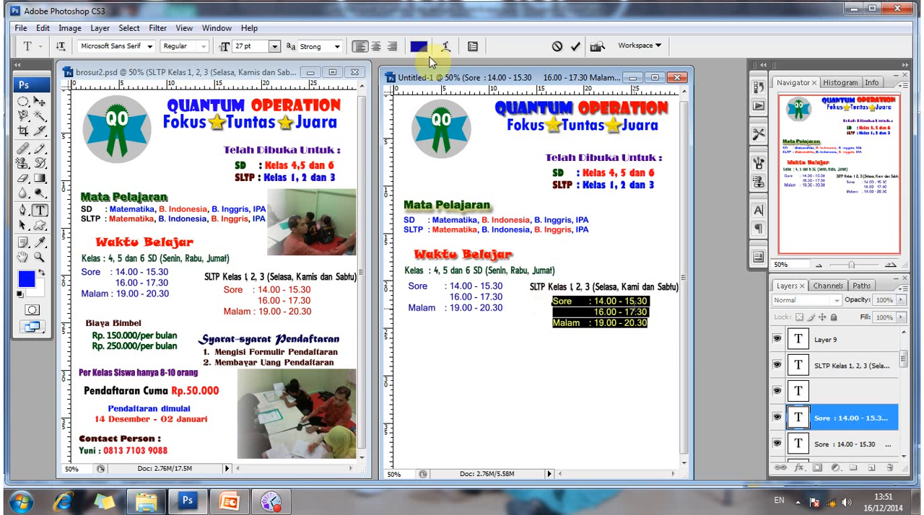
left_click(418, 46)
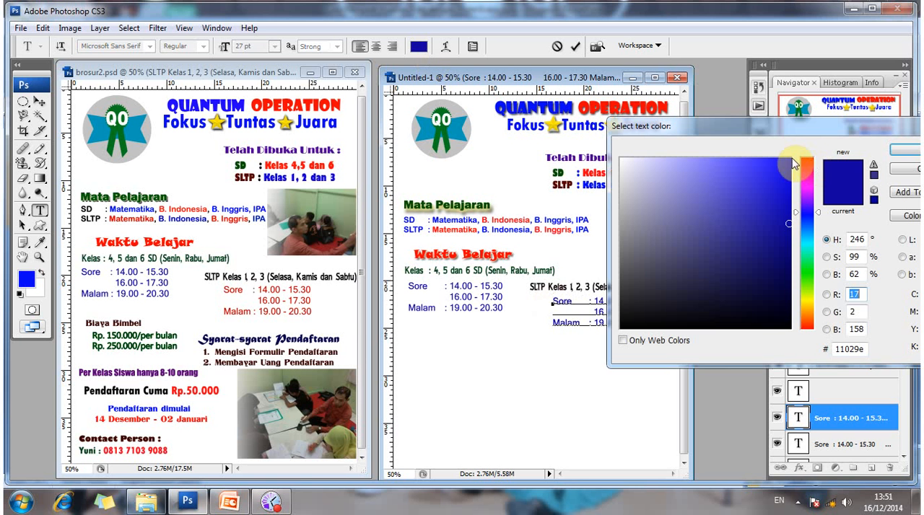
left_click_drag(805, 160, 792, 159)
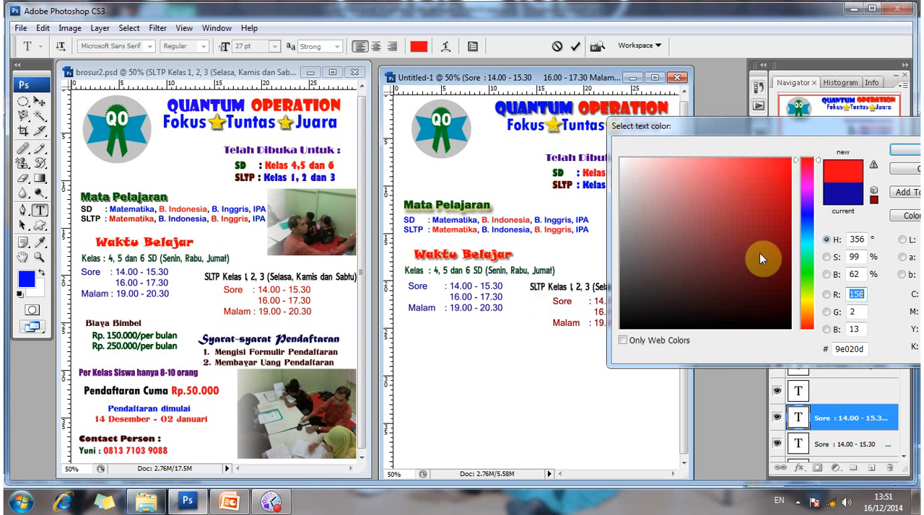
key("Return")
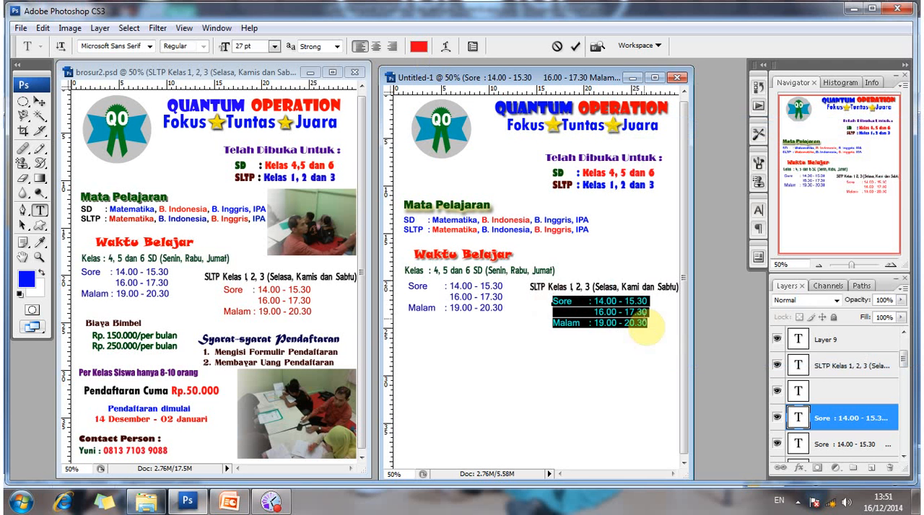
left_click(645, 328)
left_click(40, 102)
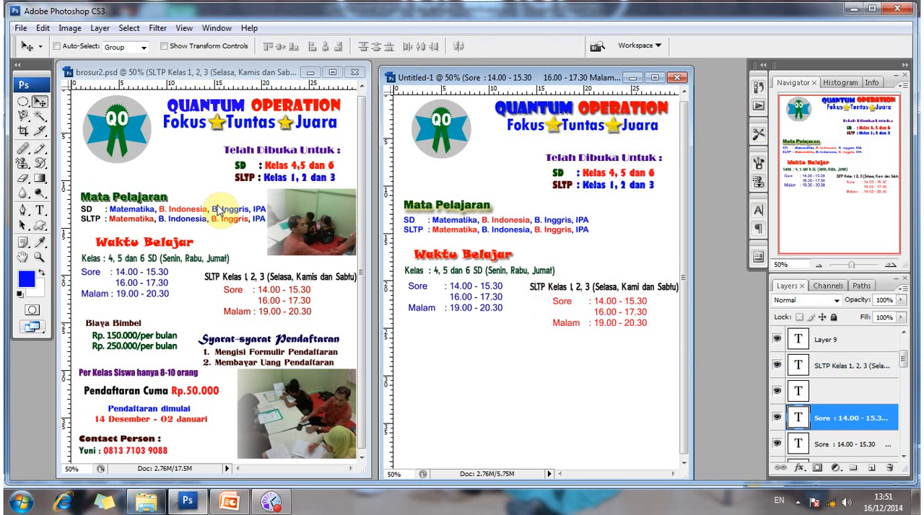
key("ctrl+z")
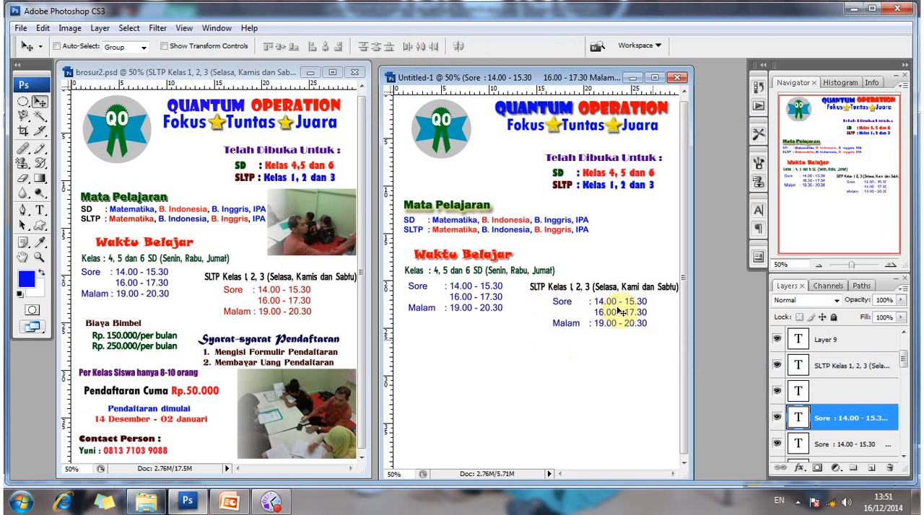
Apply a red Color Overlay at 100% opacity to the copied Sore/Malam hours layer.
right_click(658, 325)
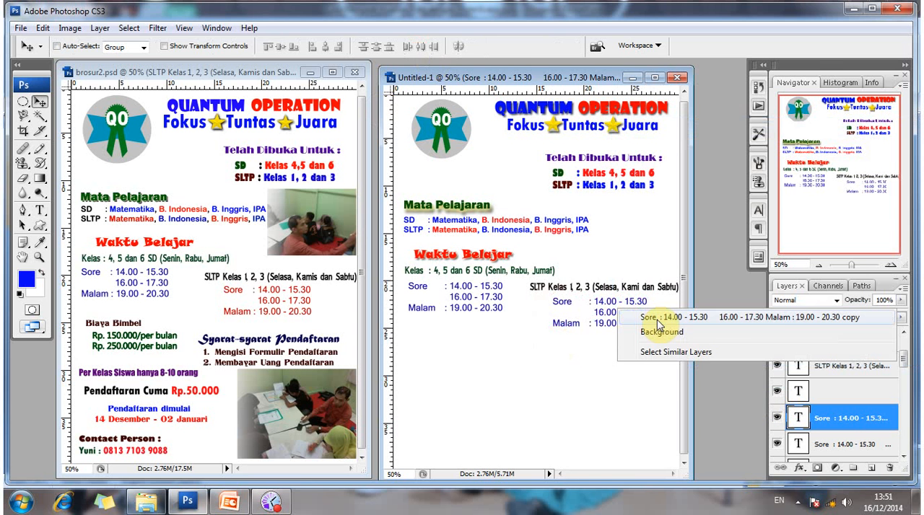
left_click(658, 319)
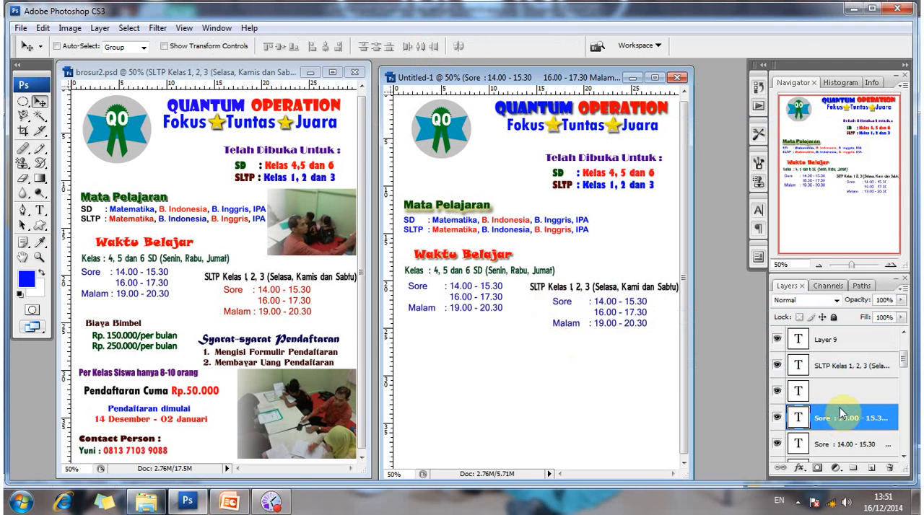
right_click(840, 413)
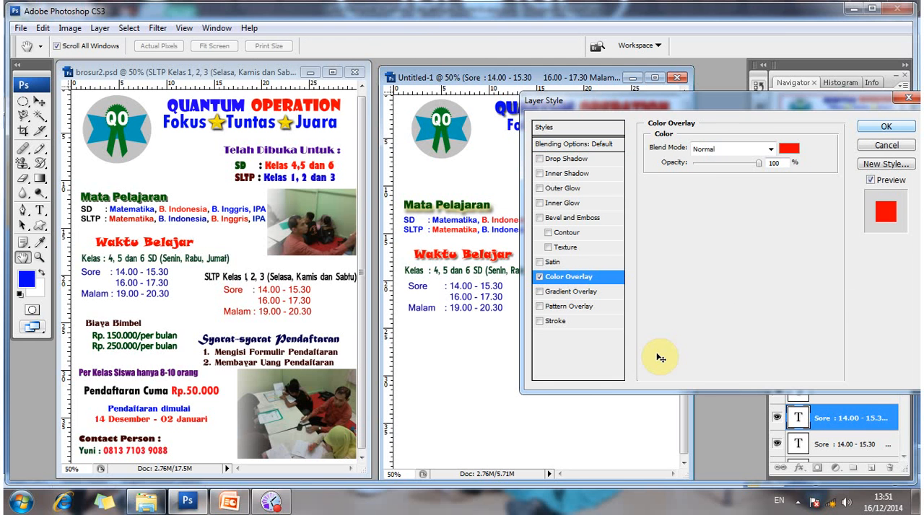
key("Return")
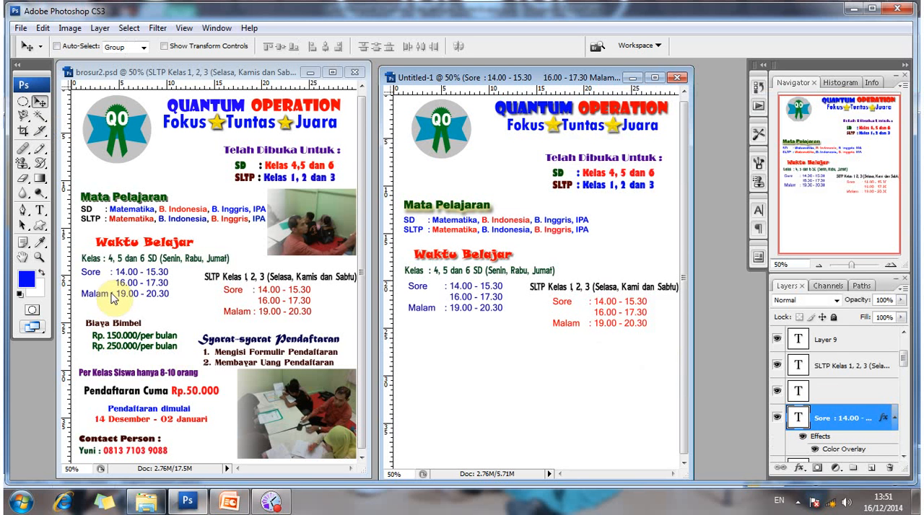
Load the dark brown Titania 26 pt text settings of the "Biaya Bimbel" line in brosur2.psd into the Type tool.
key("t")
left_click(110, 322)
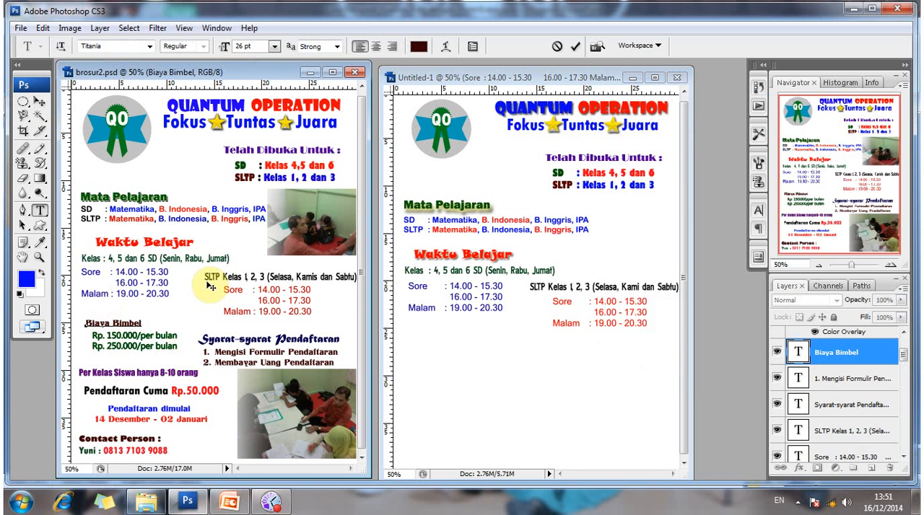
left_click(40, 103)
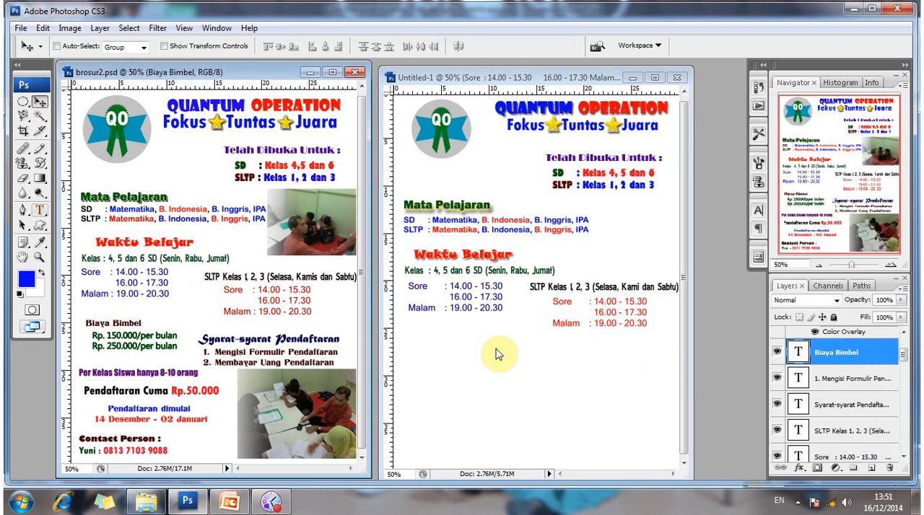
Add a "Biaya Bimbel" text line below the blue Malam hours in Untitled-1.
key("t")
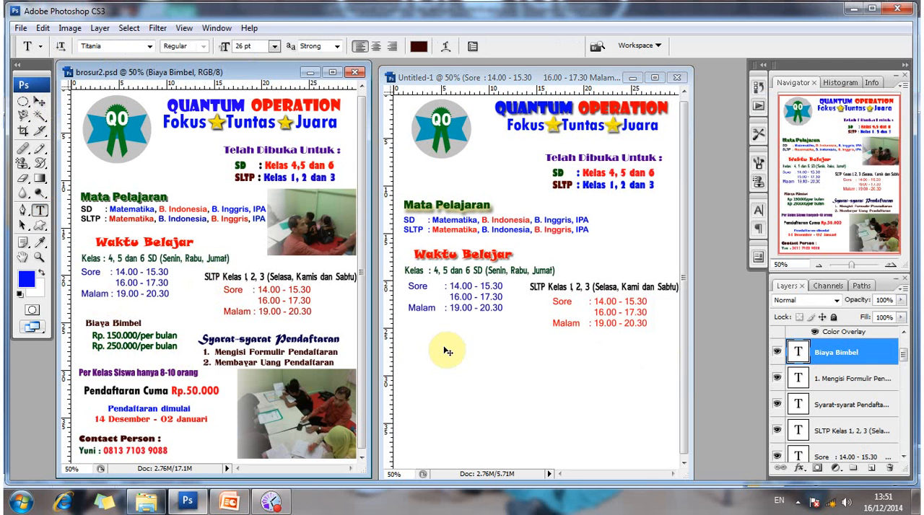
left_click(409, 346)
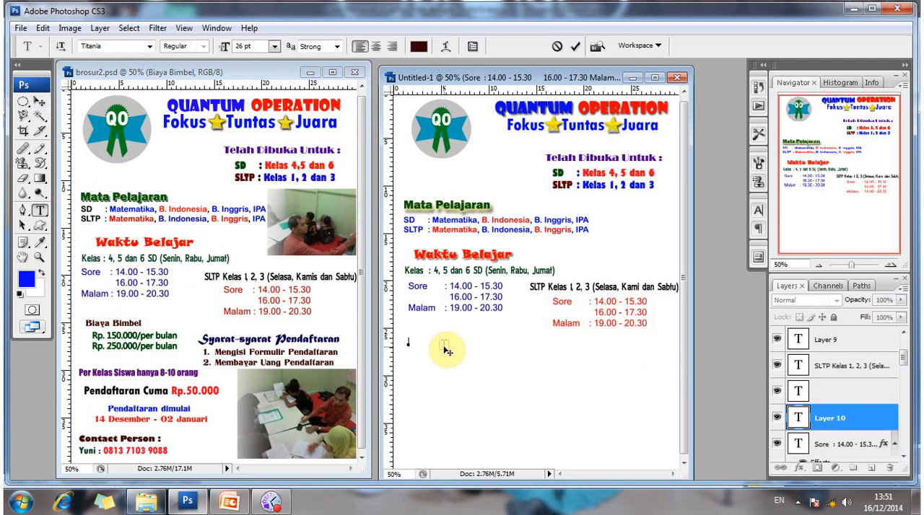
type("Biaya Bimbell")
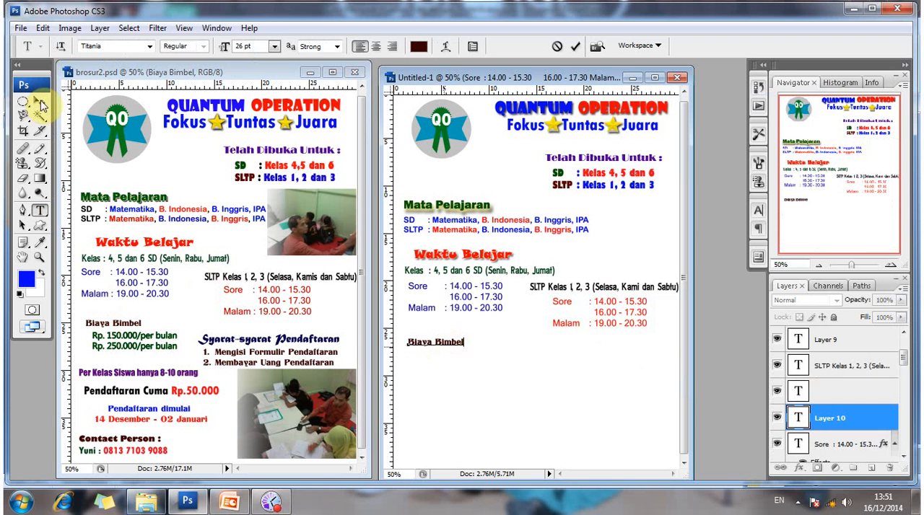
left_click(44, 215)
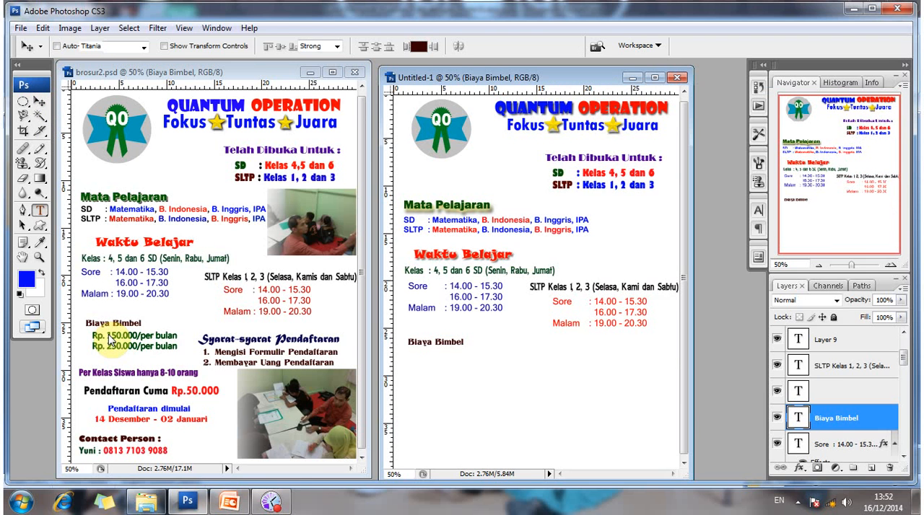
Load the dark green Microsoft Tai Le 26 pt text settings of the monthly fee lines in brosur2.psd into the Type tool.
left_click(100, 330)
left_click(106, 335)
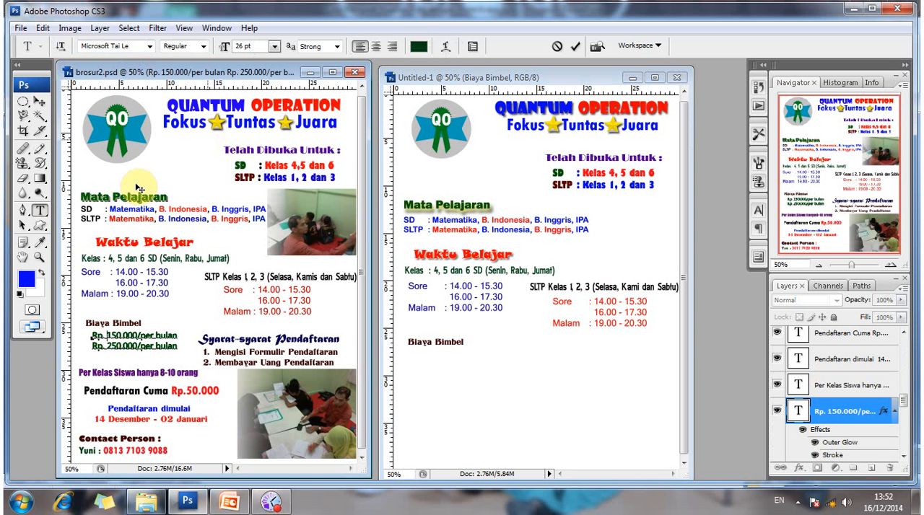
left_click(39, 102)
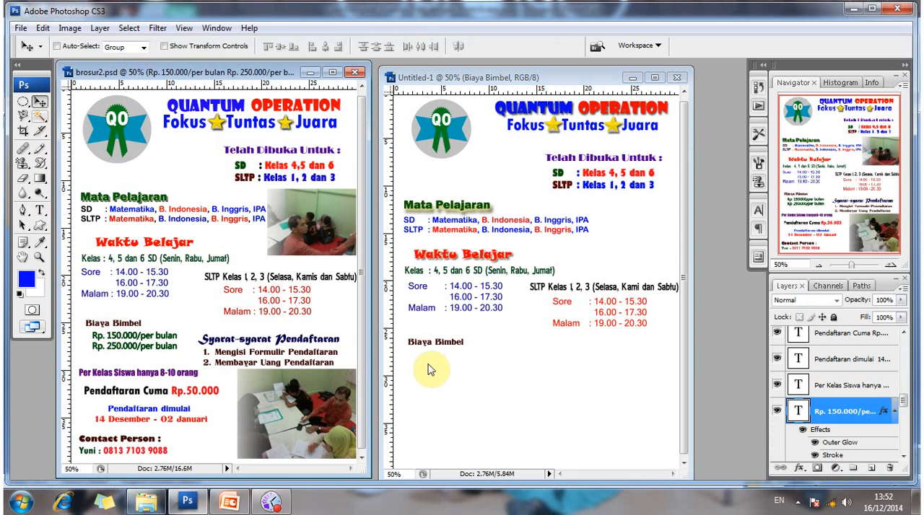
Start a new text line below "Biaya Bimbel" in Untitled-1, reading "Rp. 150.000/ per bulan".
key("t")
left_click(411, 363)
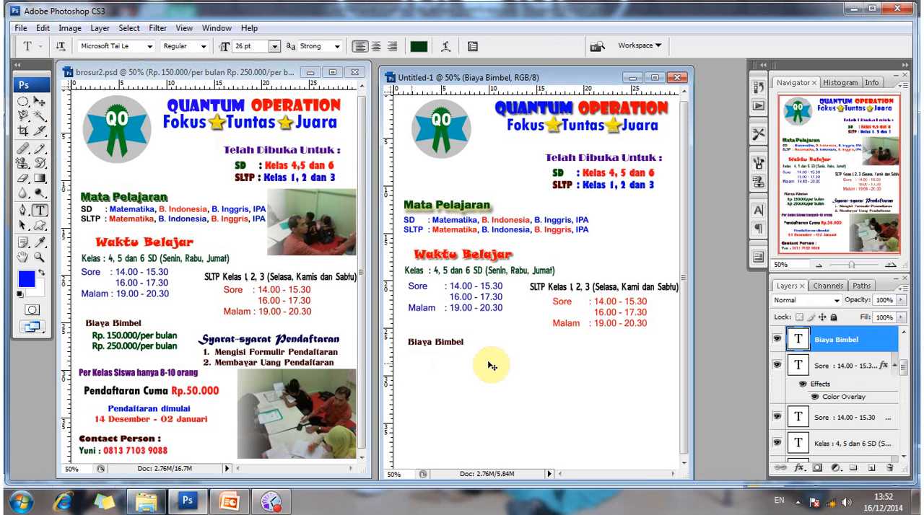
type("R")
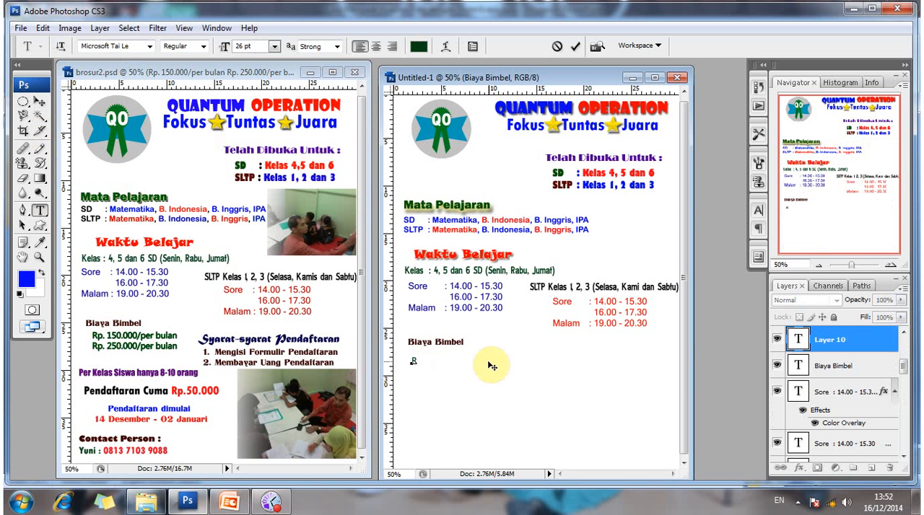
type("p. 150.000")
type("per")
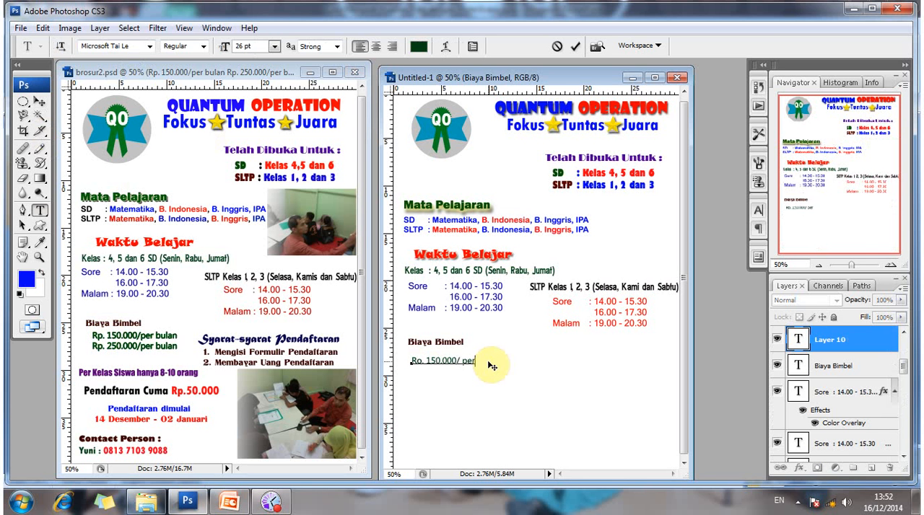
type("bulan")
Copy the whole 150.000 fee text and paste it as a second line directly beneath the first.
key("Left")
key("Left")
key("Left")
key("Left")
key("Left")
key("ctrl+a")
key("ctrl+c")
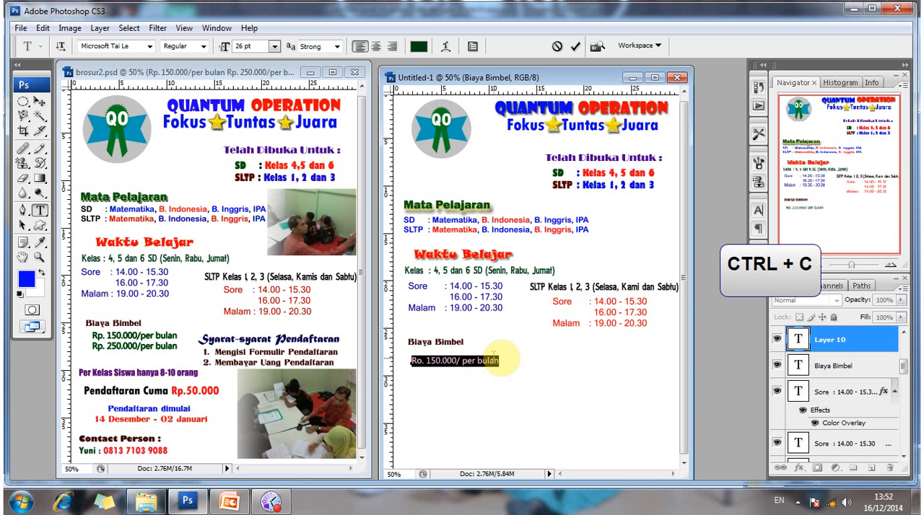
left_click(499, 355)
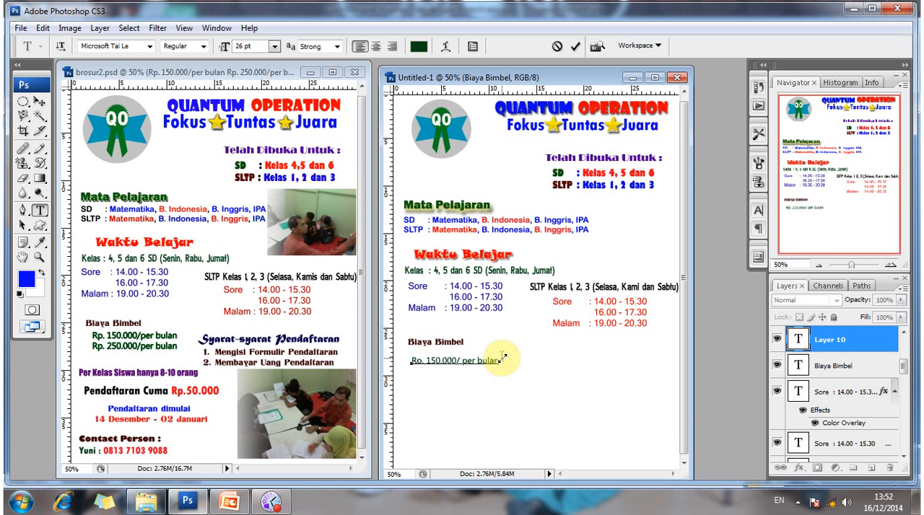
key("ctrl+v")
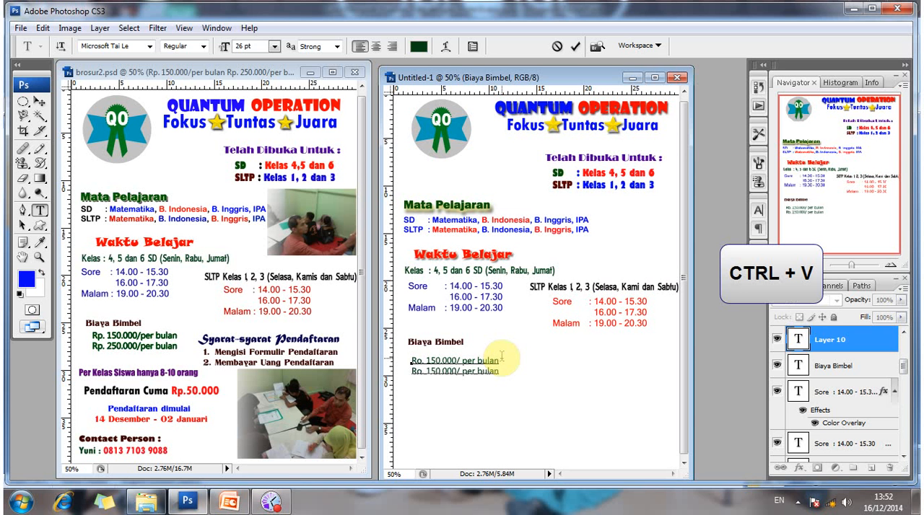
Change the amount in the second fee line to 250.000.
key("Left")
key("Left")
key("Left")
key("Left")
key("Left")
key("Left")
key("Left")
key("Left")
key("Left")
key("Left")
key("Left")
key("Left")
key("Left")
key("Left")
key("Left")
key("Left")
key("Left")
key("Left")
key("Delete")
type("2")
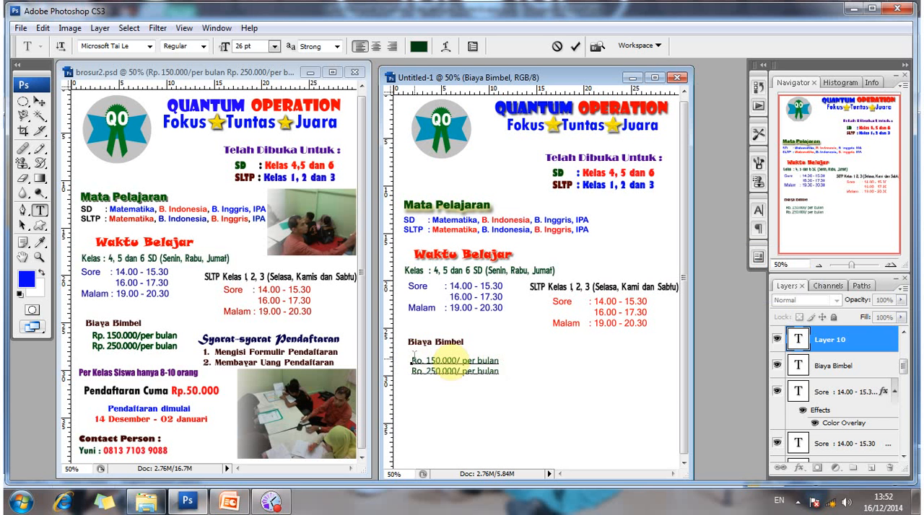
left_click_drag(412, 359, 482, 360)
key("ctrl+a")
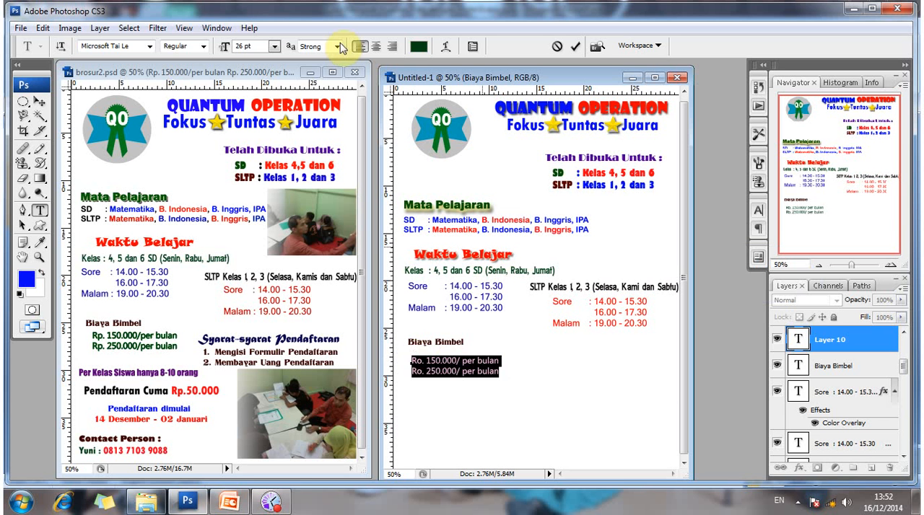
left_click(482, 367)
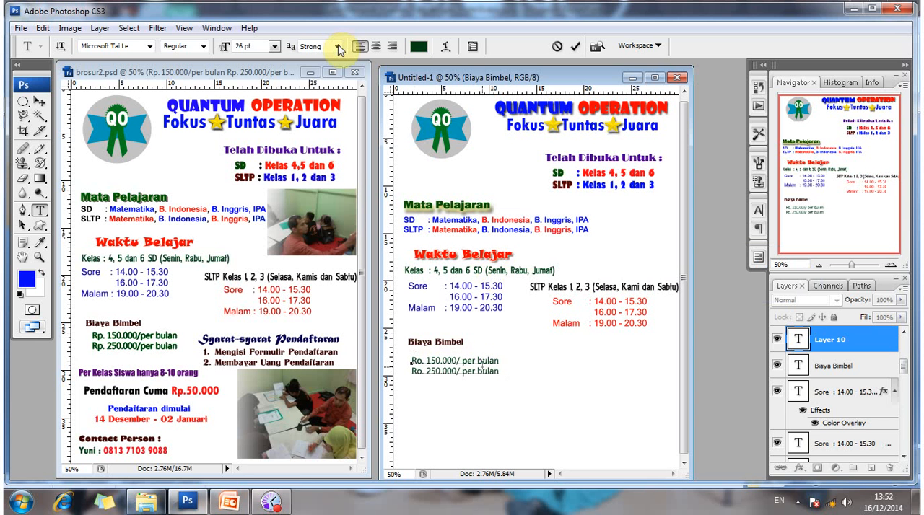
left_click(339, 47)
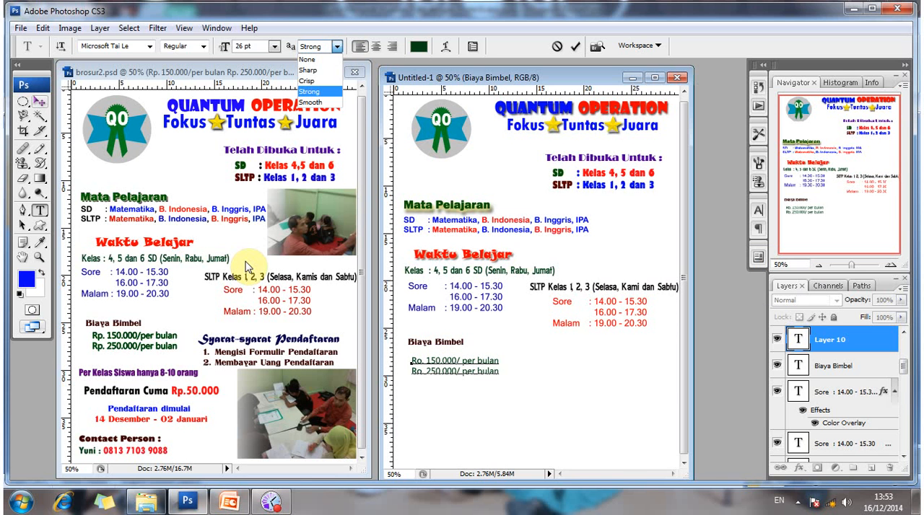
Commit the two fee lines and add a 1 px outside stroke to their text layer.
left_click(39, 106)
left_click(38, 103)
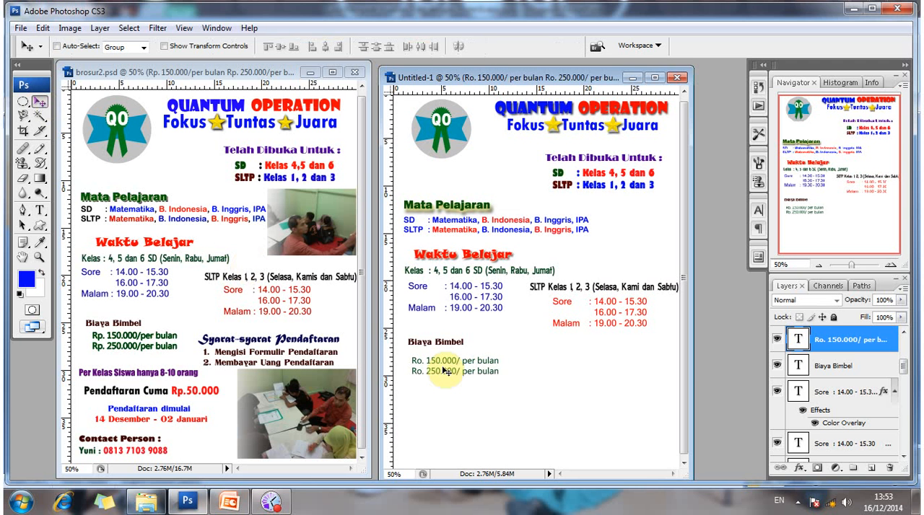
right_click(833, 344)
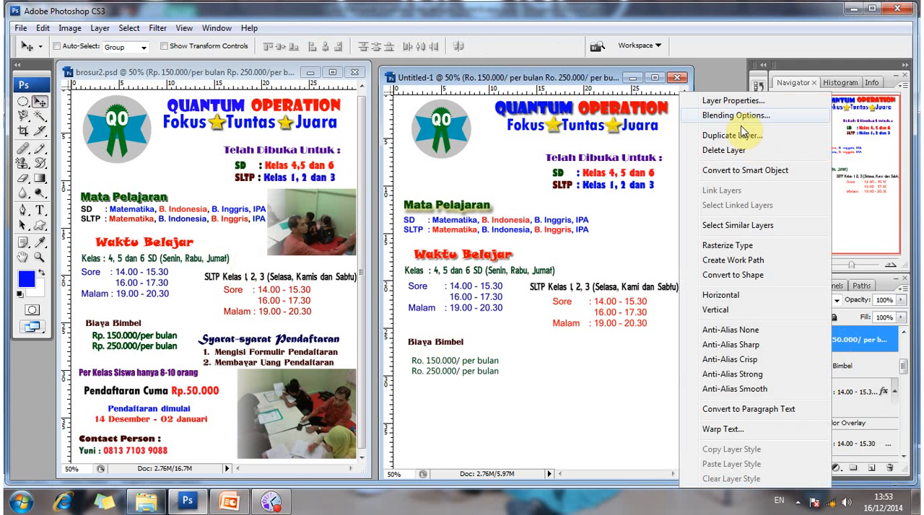
left_click(740, 119)
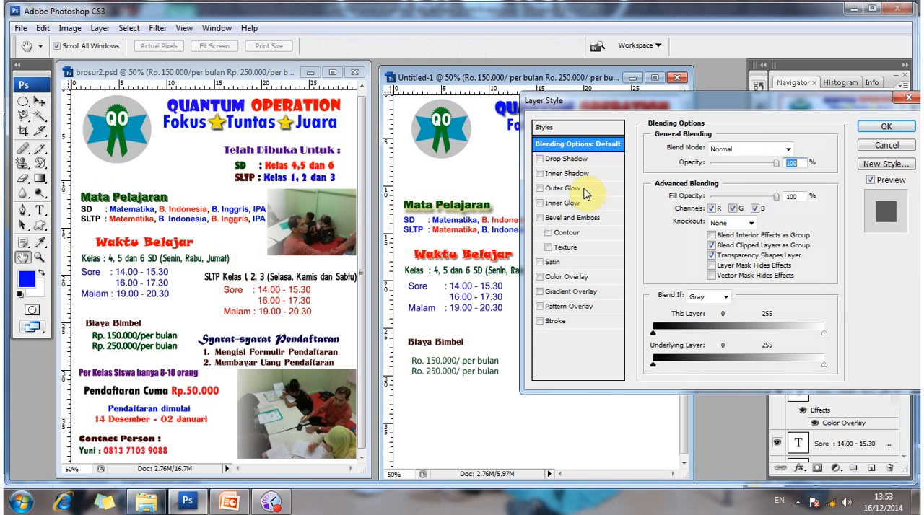
left_click(580, 189)
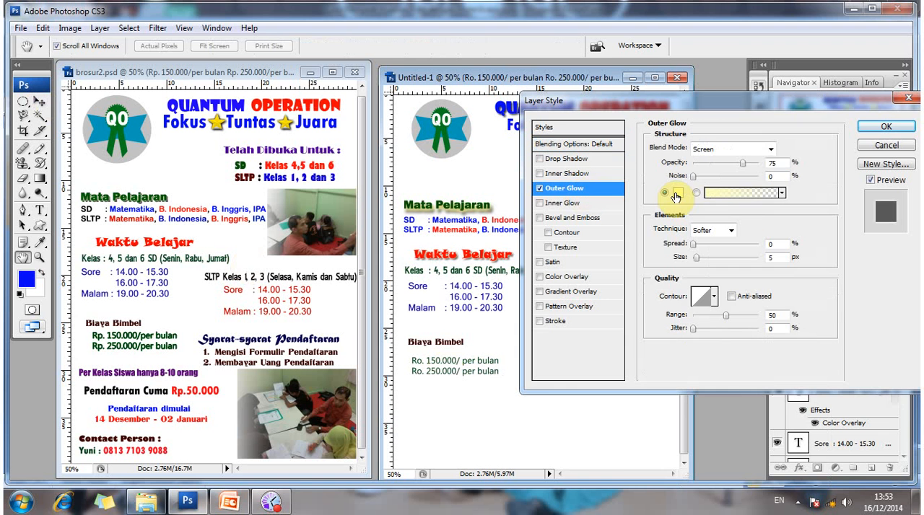
left_click(540, 188)
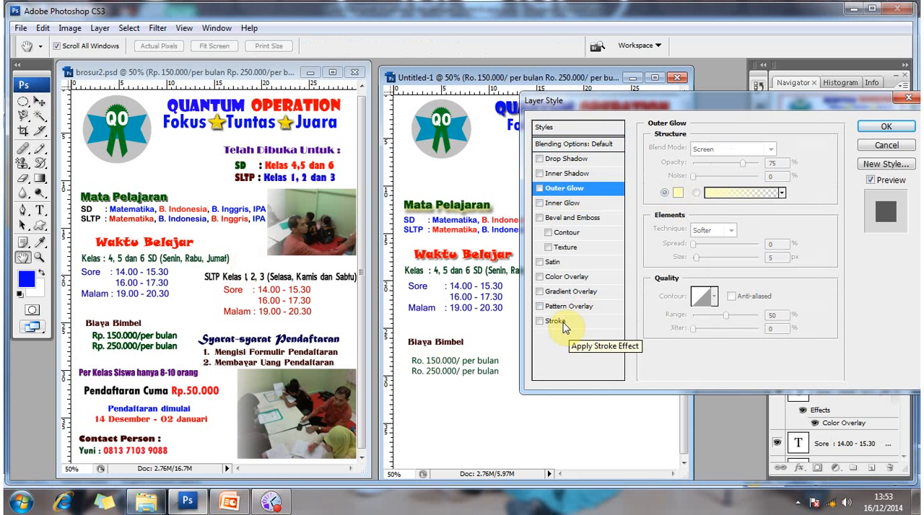
left_click(556, 321)
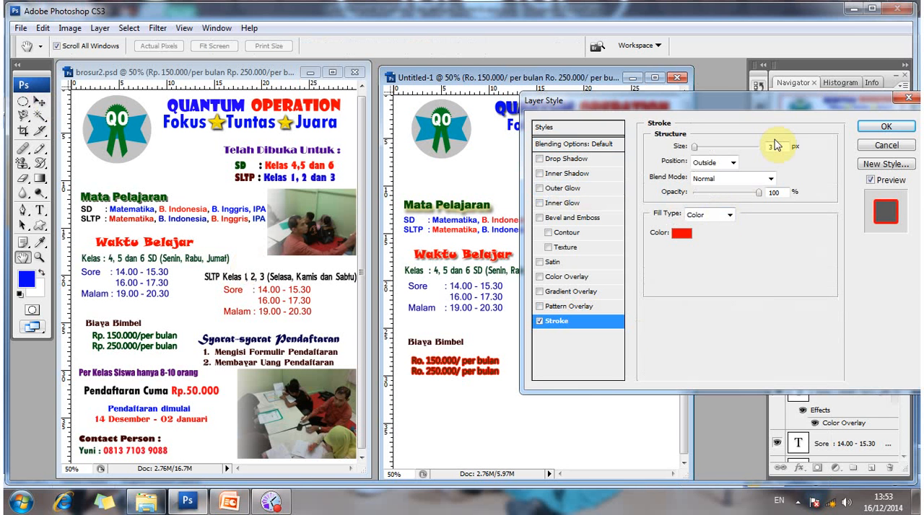
left_click(714, 147)
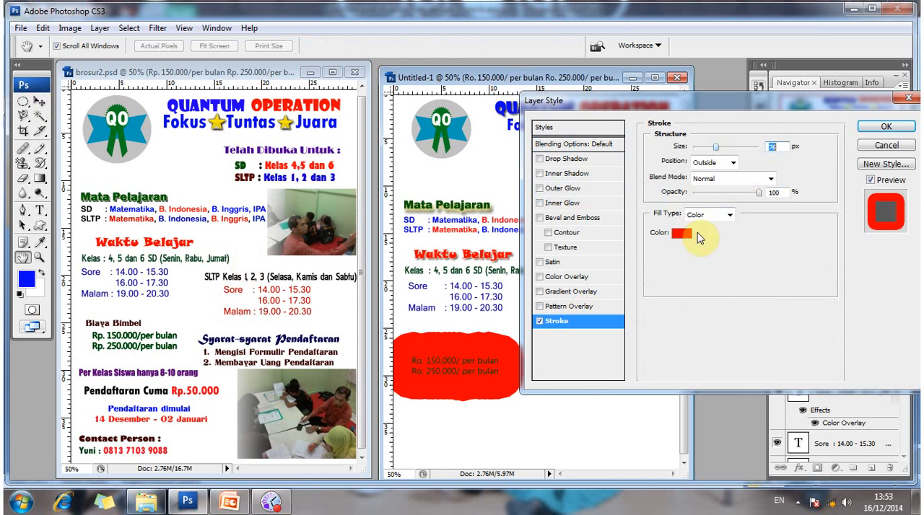
type("1")
Set the stroke colour of the fee lines to dark green 004c00 and apply the layer style.
left_click(681, 232)
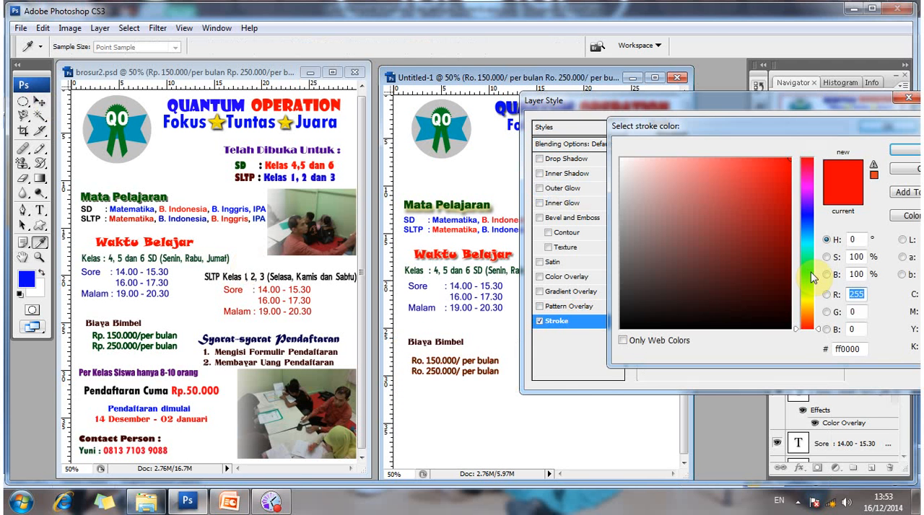
left_click(810, 273)
left_click(790, 278)
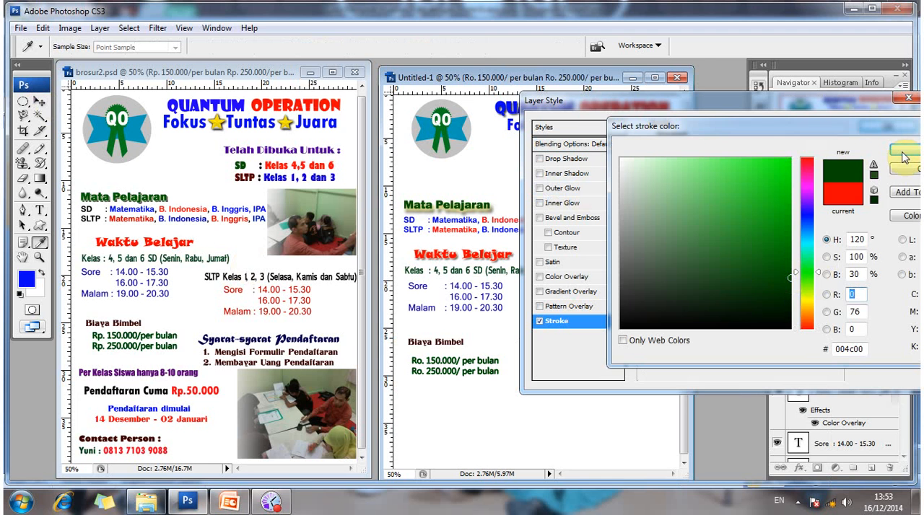
key("Return")
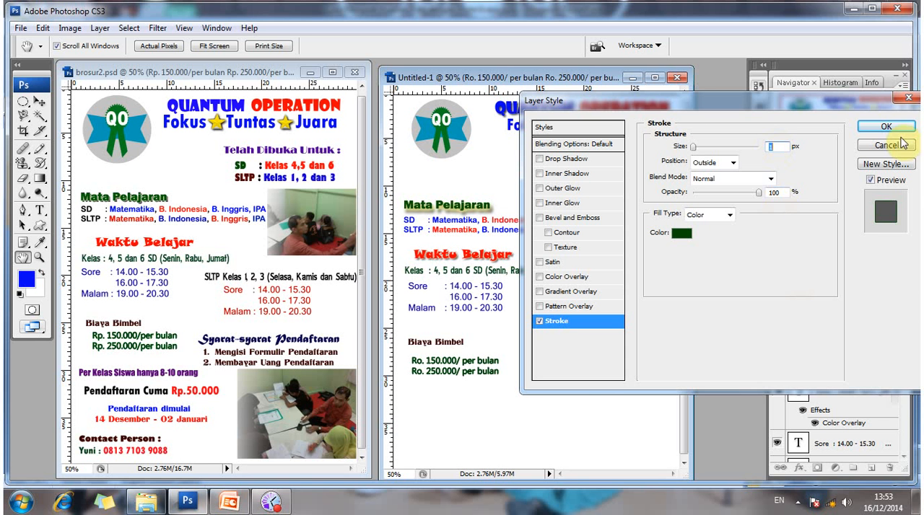
key("Return")
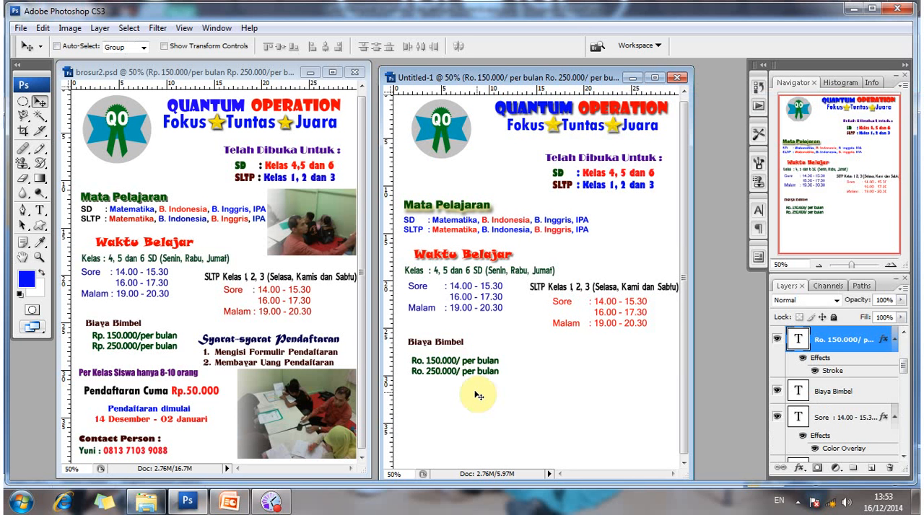
Move the "Biaya Bimbel" heading and the two fee lines slightly up, with the fee lines close beneath the heading.
left_click_drag(477, 392, 475, 386)
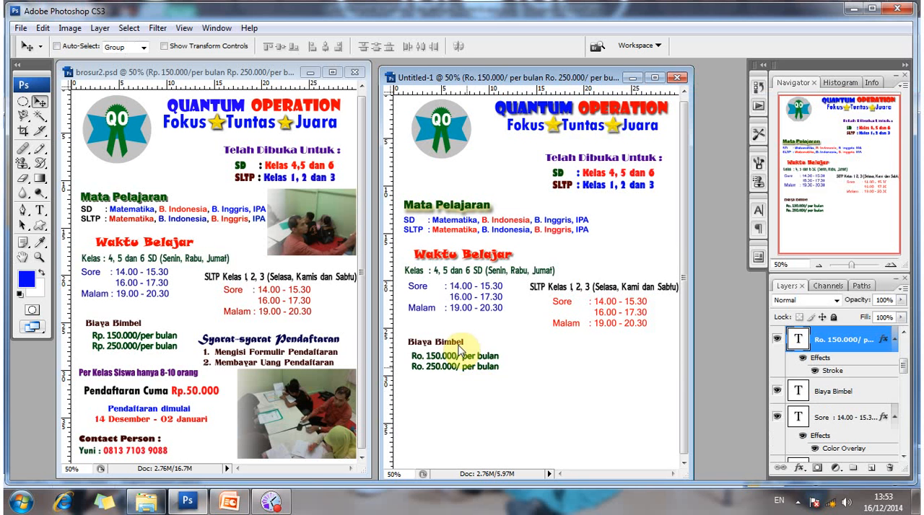
right_click(460, 350)
left_click(463, 351)
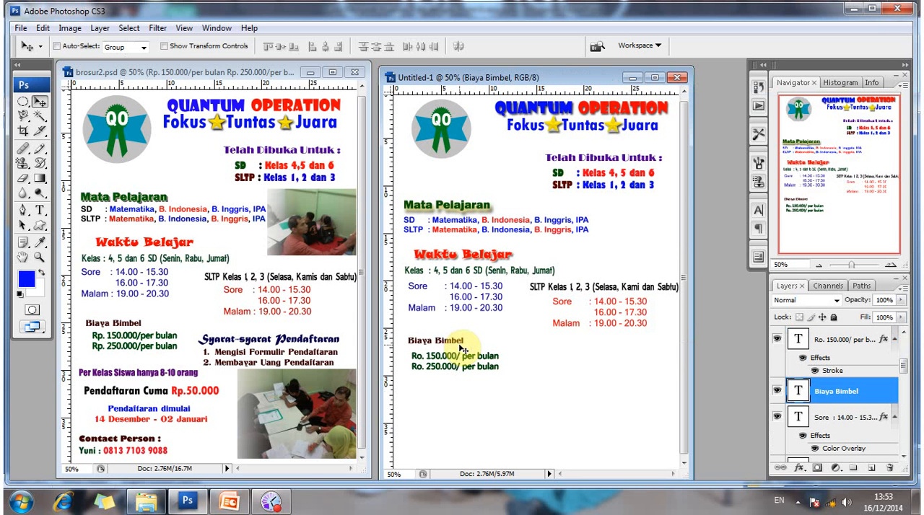
key("shift+Up")
key("shift+Up")
right_click(479, 374)
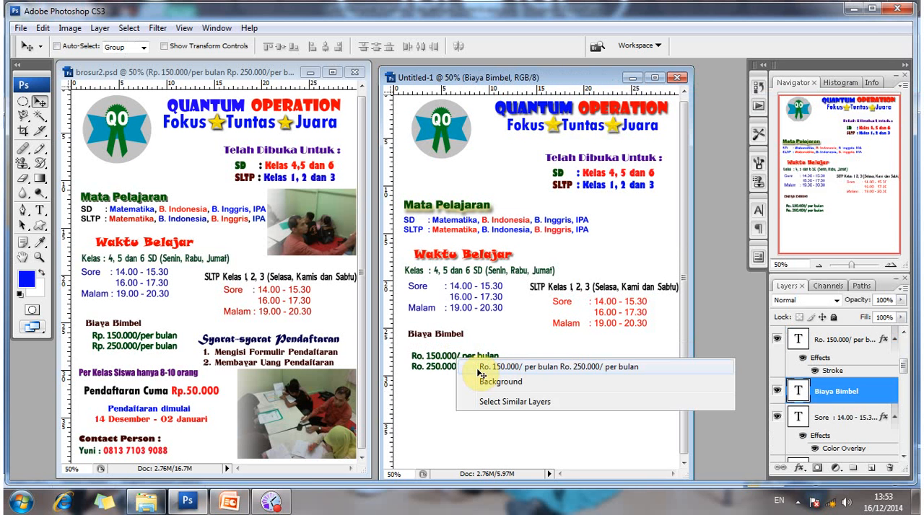
left_click(482, 367)
key("shift+Up")
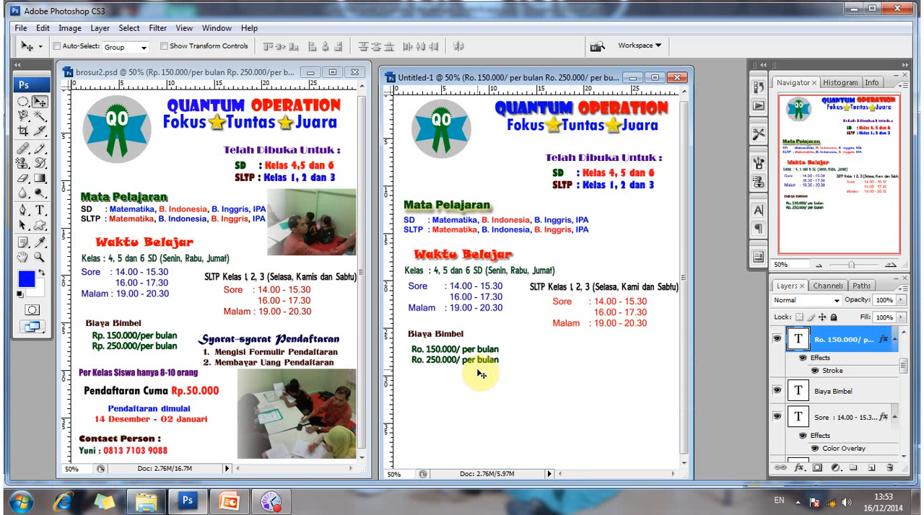
key("shift+Up")
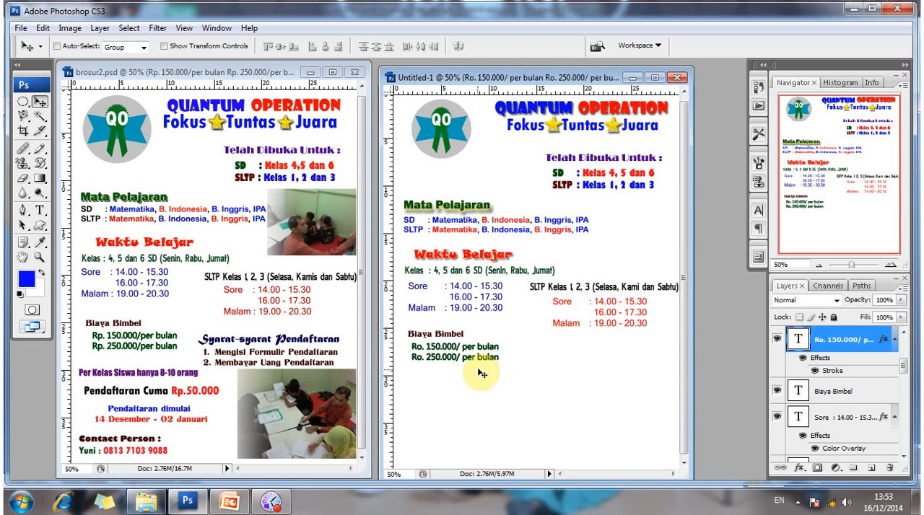
Start a text line beside the fees in Untitled-1, using brosur2.psd's dark navy Matura MT Script 36 pt "Syarat-syarat Pendaftaran" text settings.
left_click(39, 210)
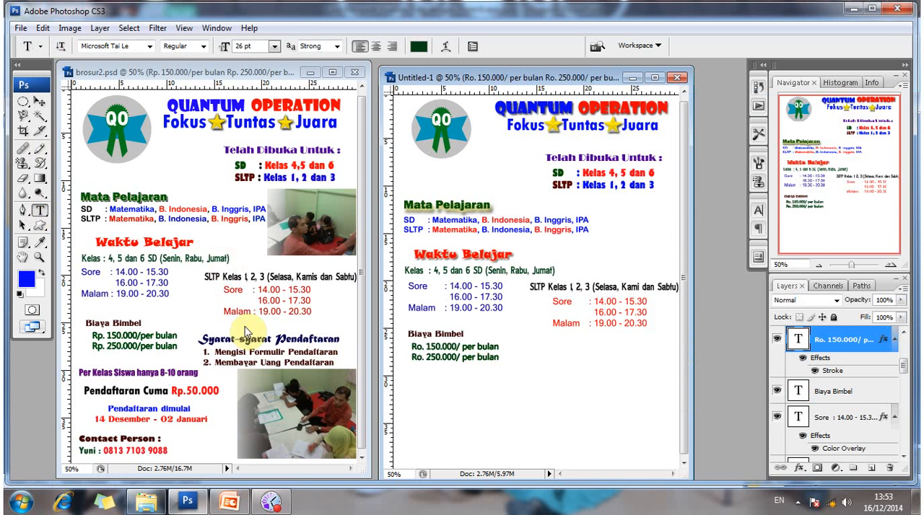
left_click(225, 338)
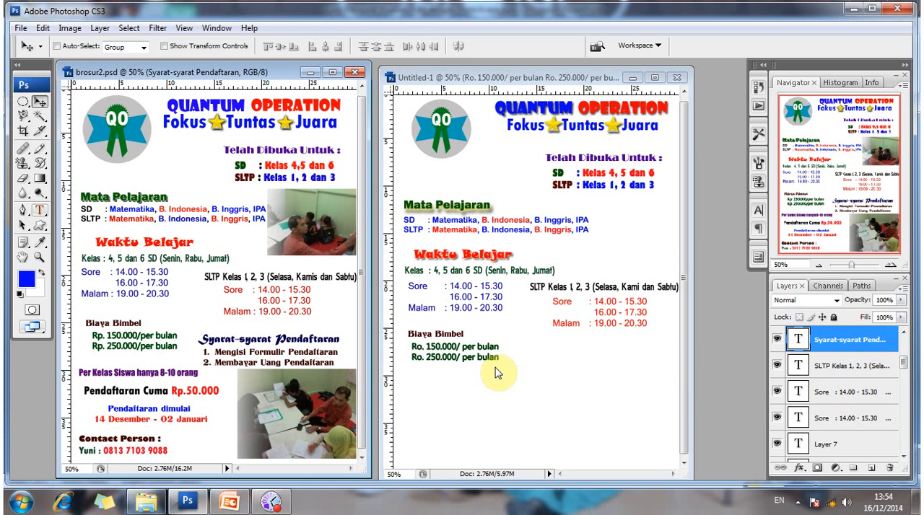
left_click(582, 357)
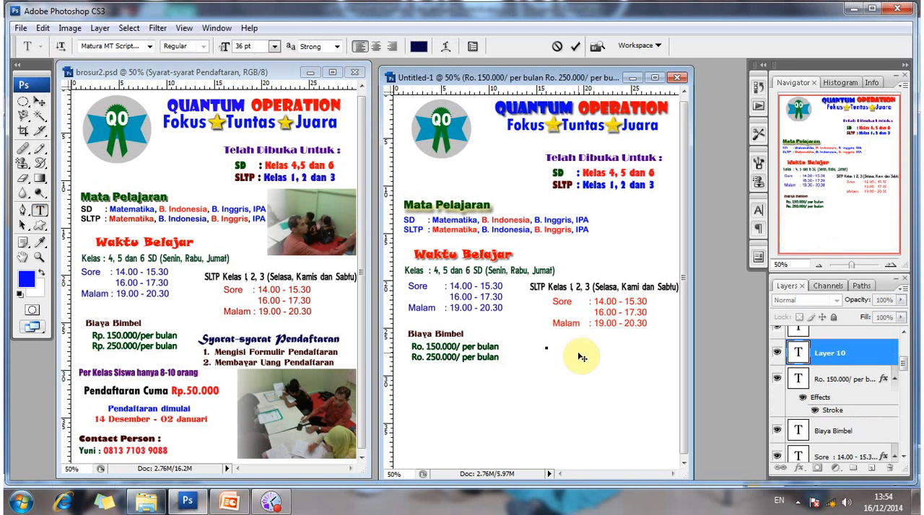
Enter "Syarat-syarat Pendaftaran" as the new heading text and commit it.
type("Syarat-S")
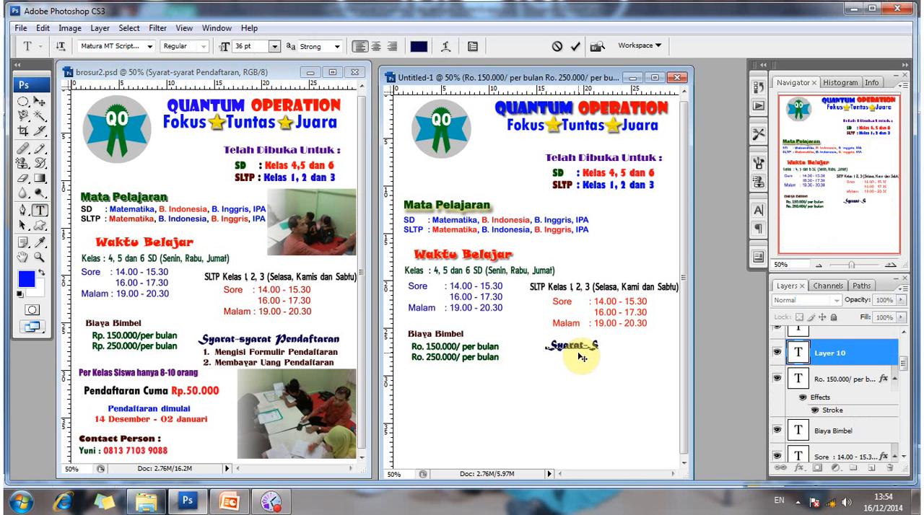
key("BackSpace")
type("syarat Penda")
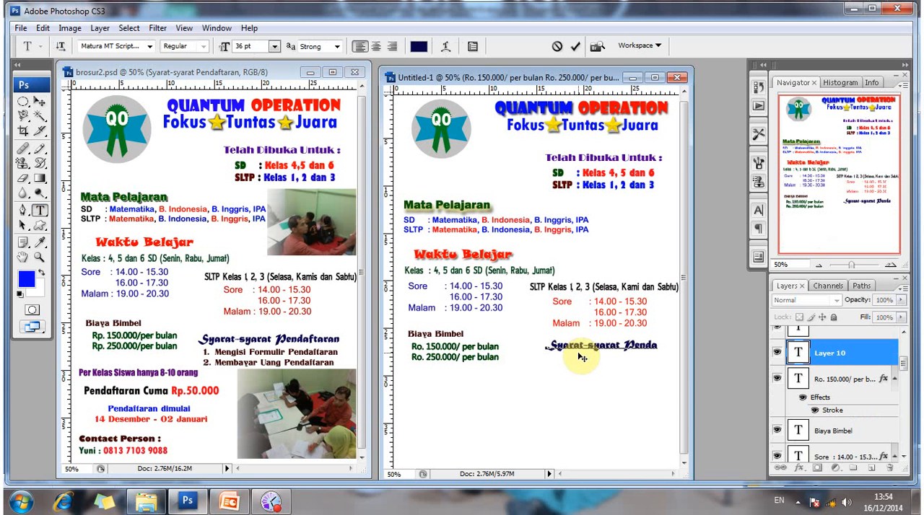
type("ftara")
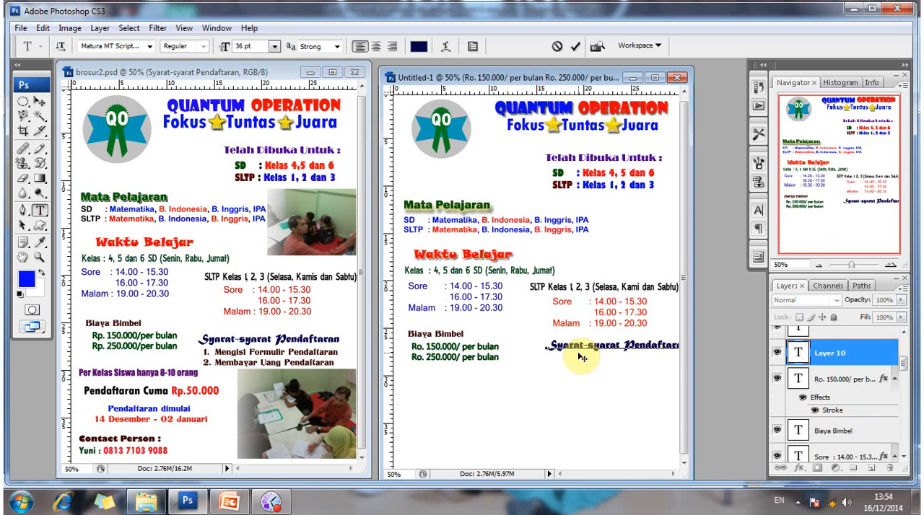
left_click(39, 107)
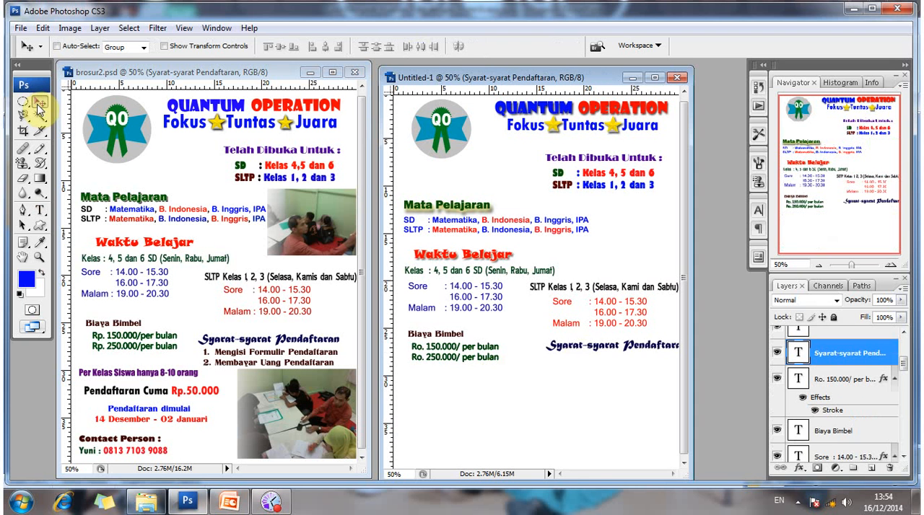
Nudge the "Syarat-syarat Pendaftaran" heading left and slightly down so it fits inside the page below the SLTP schedule.
key("shift+Left")
key("shift+Left")
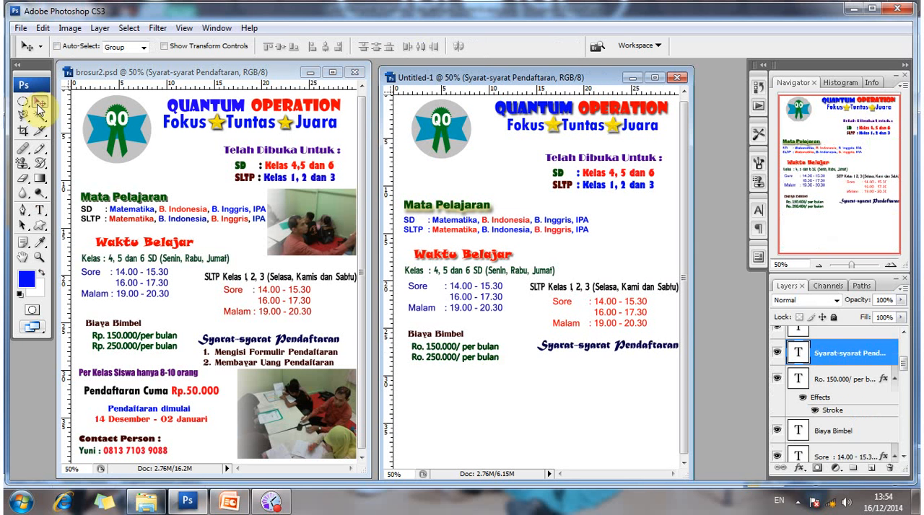
key("shift+Left")
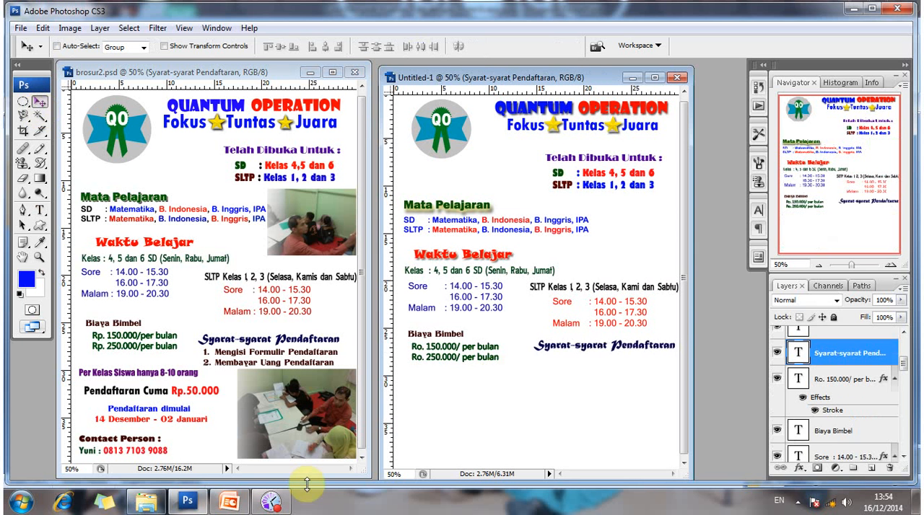
right_click(585, 354)
left_click(615, 365)
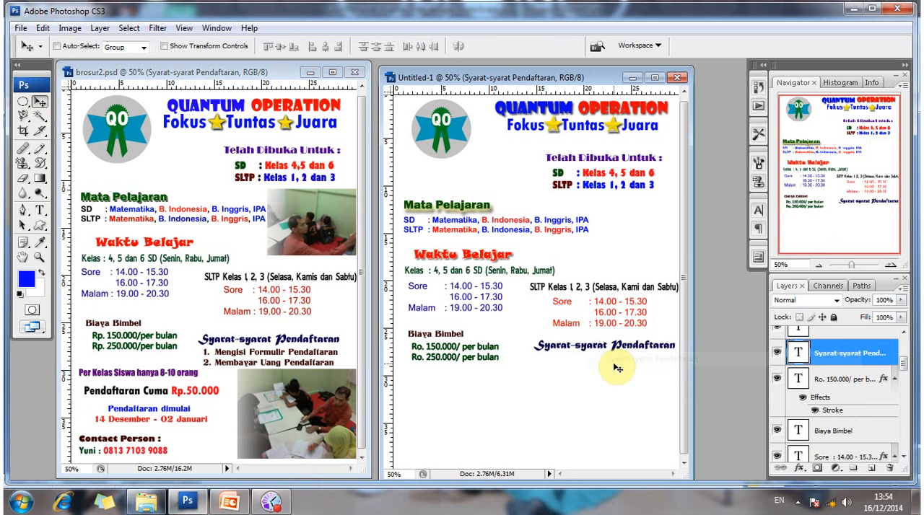
key("Left")
key("Left")
key("Left")
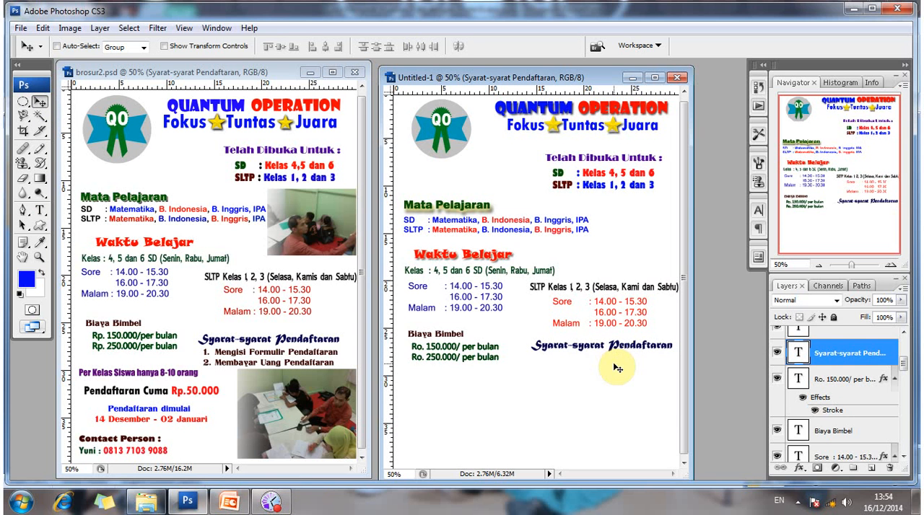
key("Down")
key("Left")
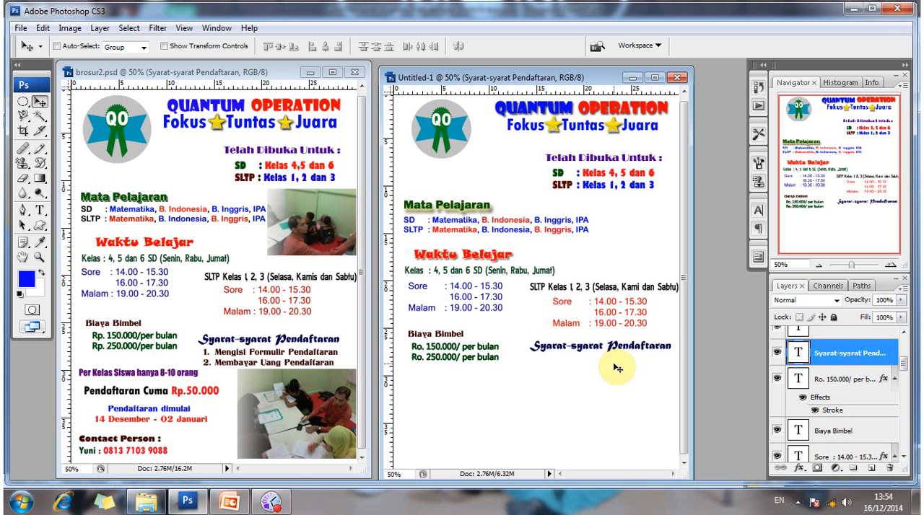
key("shift+Left")
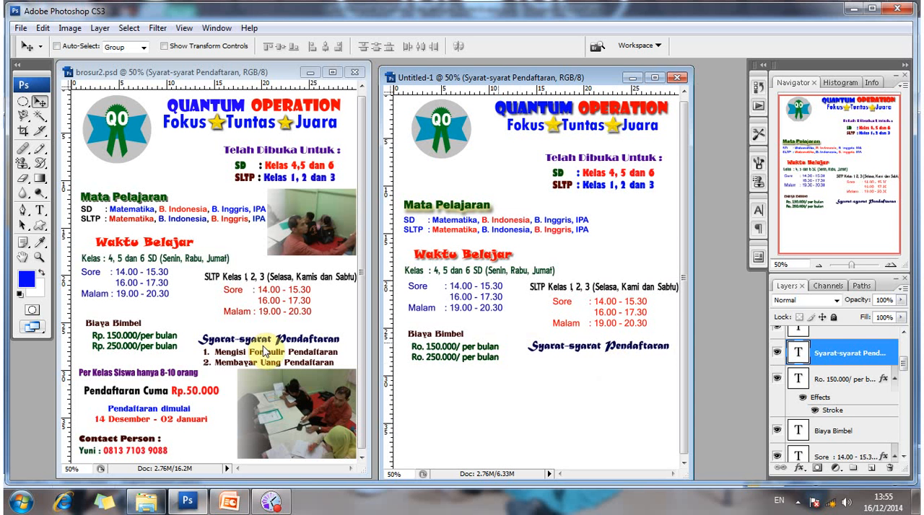
Start a text line beneath the "Syarat-syarat Pendaftaran" heading in Untitled-1, using the dark maroon Titania 26 pt settings of brosur2.psd's requirements list.
key("t")
left_click(222, 354)
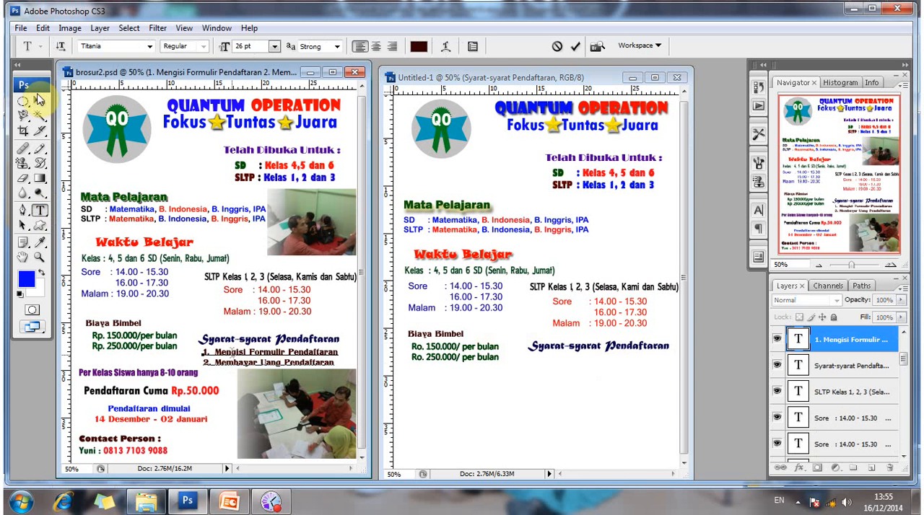
key("ctrl+Return")
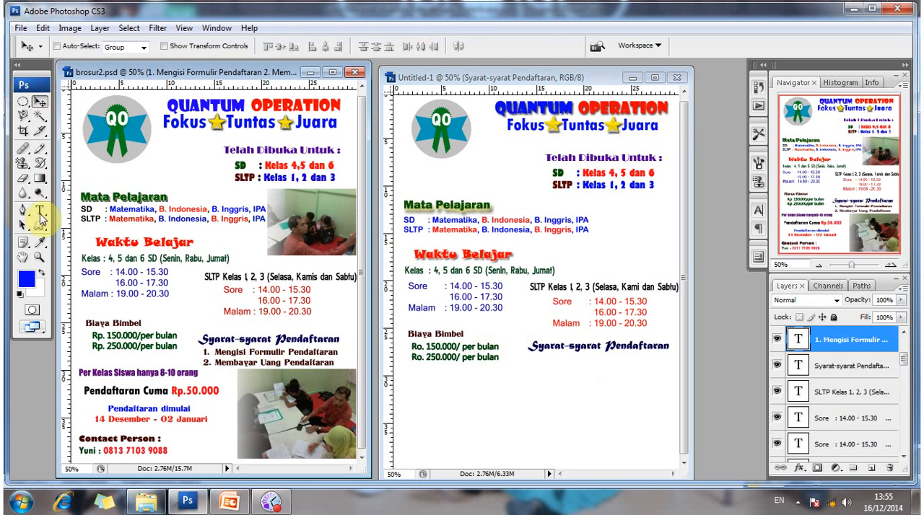
left_click(39, 215)
left_click(538, 366)
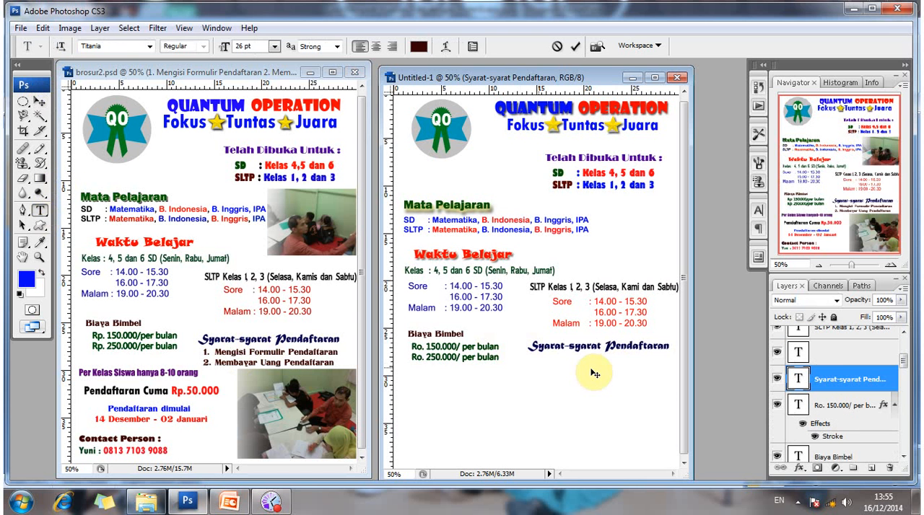
Enter "1. Mengisi formulir Pendaftaran" as the first registration requirement.
type("1.")
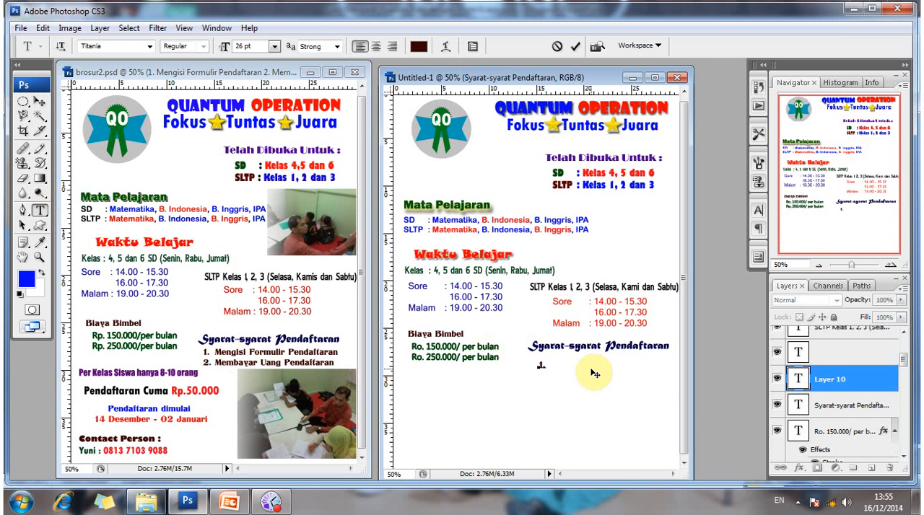
type(" Mengisi Formulir")
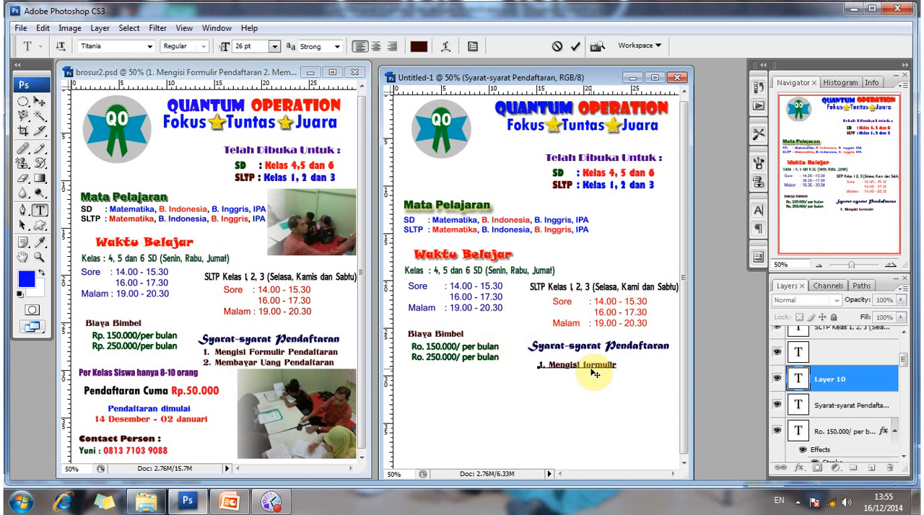
type(" Pendaftar an2")
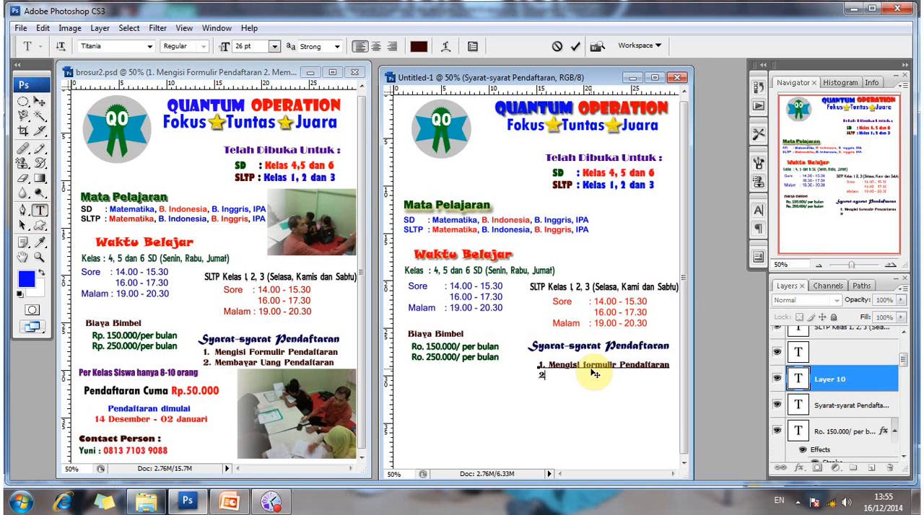
type(". Membayar Uang")
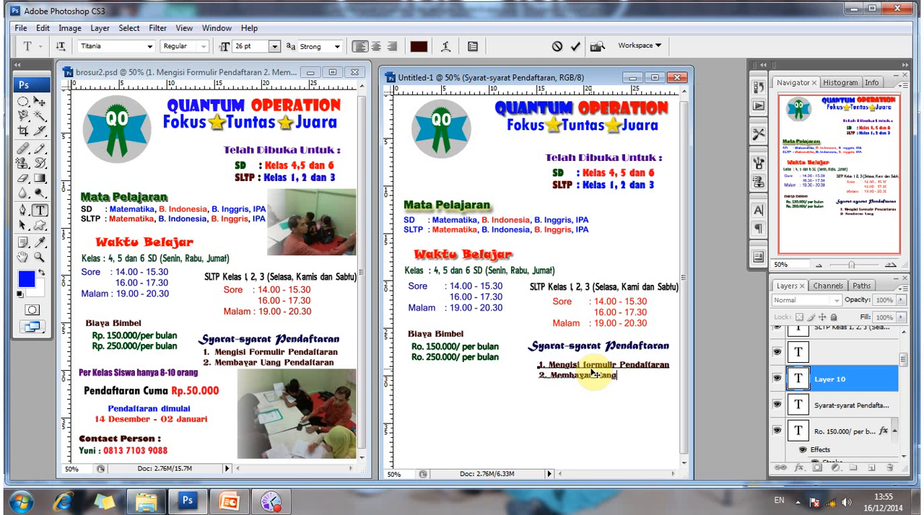
type(" Pendaftaran")
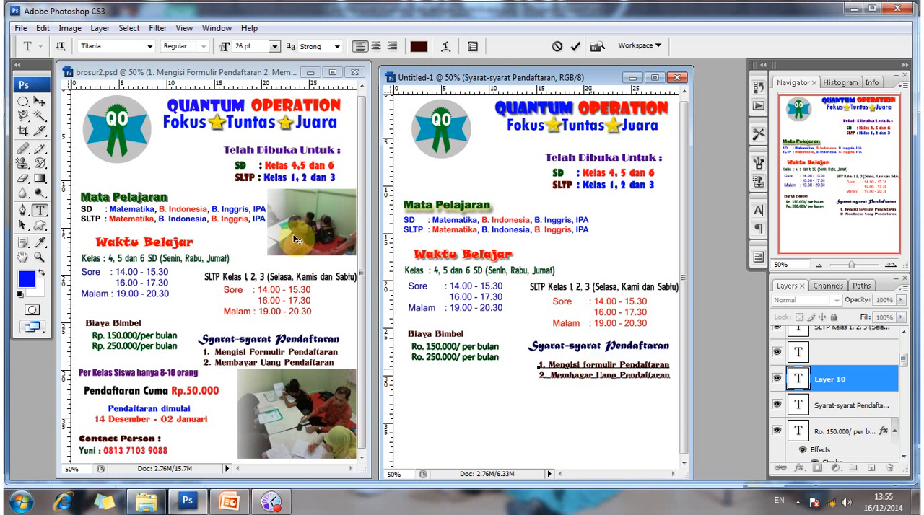
Add "2. Membayar Uang Pendaftaran" on a second line and commit the requirements text.
left_click(40, 101)
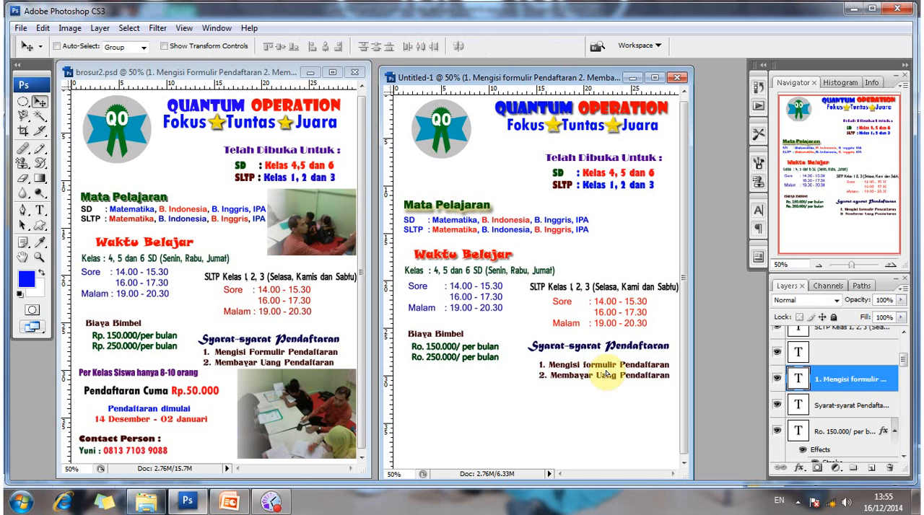
Nudge the two-line requirements list slightly up and left, close beneath the "Syarat-syarat Pendaftaran" heading.
left_click_drag(607, 373, 607, 370)
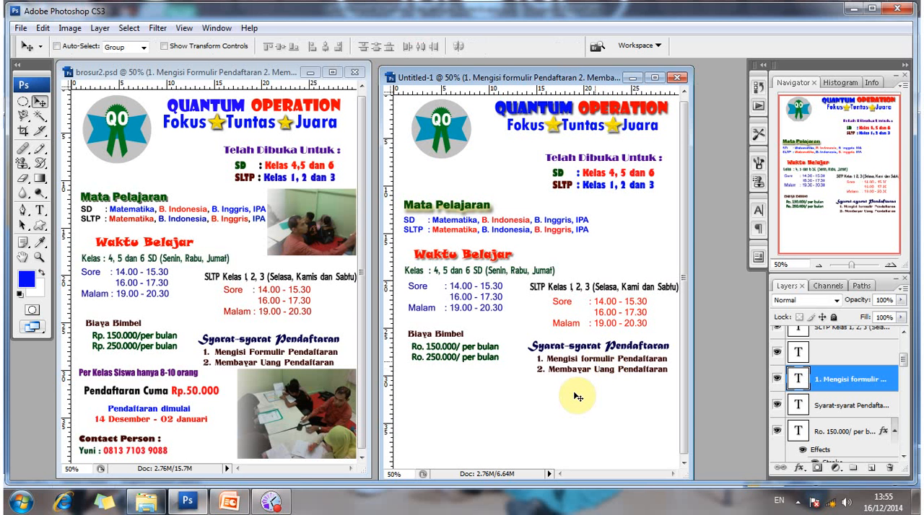
key("Down")
key("Down")
key("Down")
key("Down")
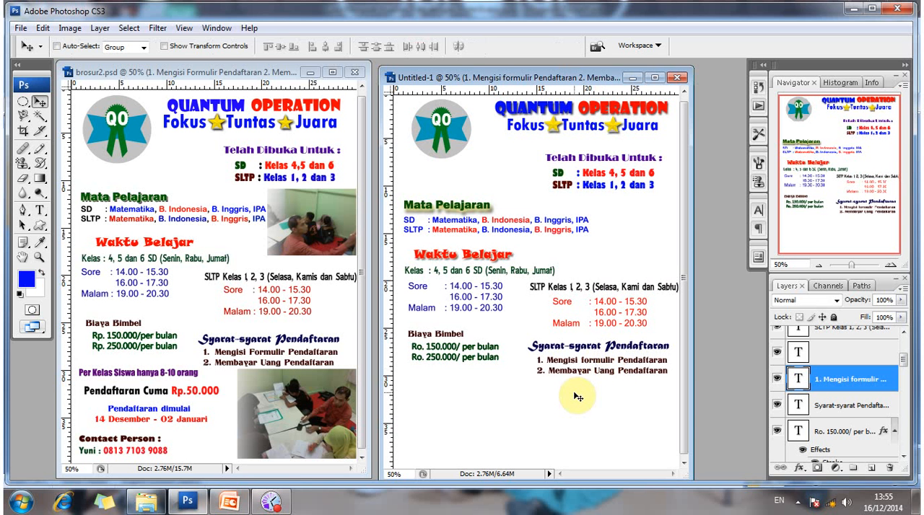
Start a text line below the fees in Untitled-1, using the purple Impact 26 pt settings of brosur2.psd's "Per Kelas Siswa" line.
left_click(39, 212)
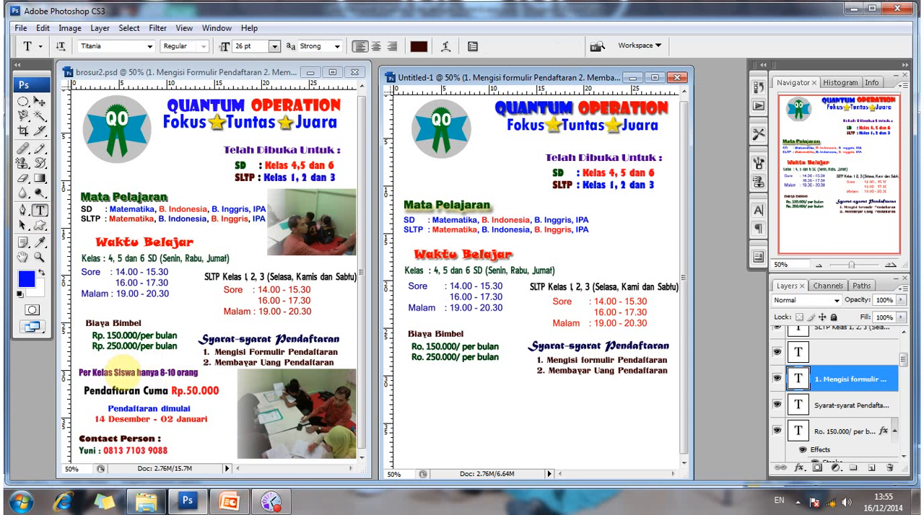
left_click(117, 371)
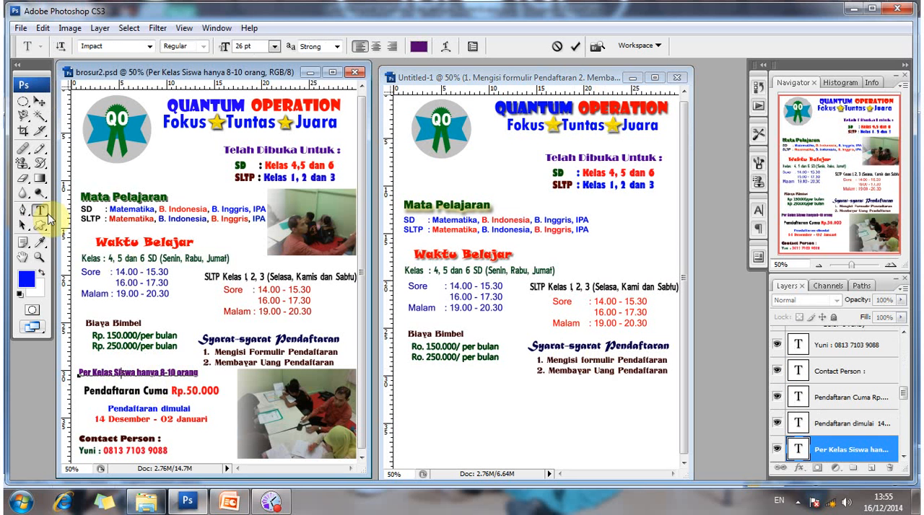
left_click(405, 392)
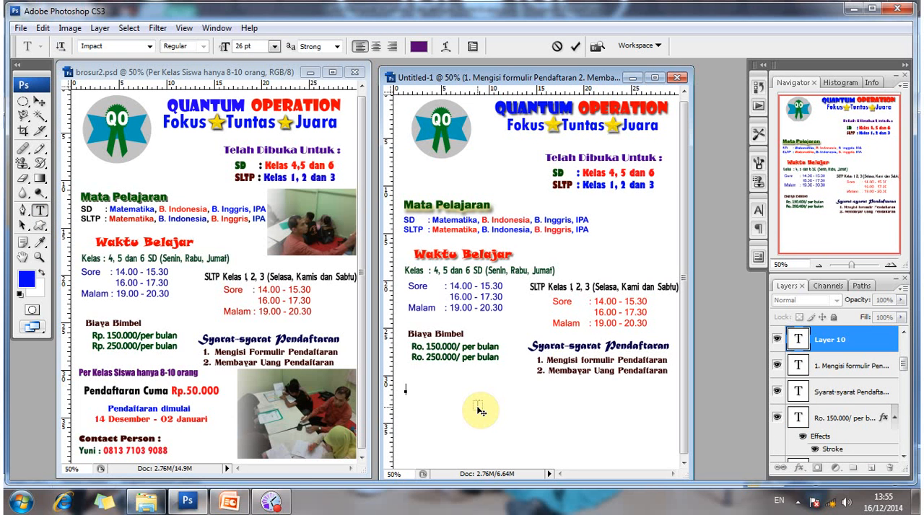
Enter "Per Kelas Siswa Hanya 8 - 10 Orang" as the class-size line and commit it.
type("Per kelas si")
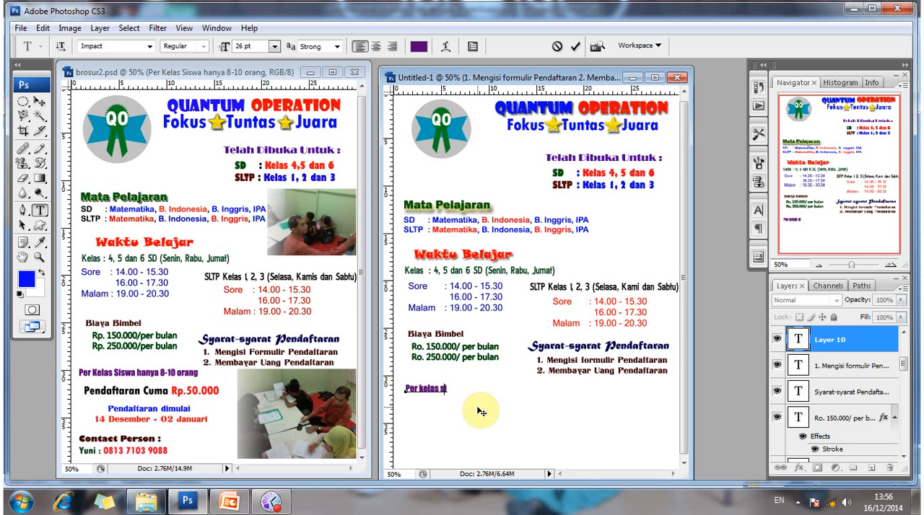
key("BackSpace")
key("BackSpace")
key("BackSpace")
key("BackSpace")
key("BackSpace")
key("BackSpace")
key("BackSpace")
key("BackSpace")
type("Kelas")
type(" Ssi")
key("BackSpace")
key("BackSpace")
type("isw")
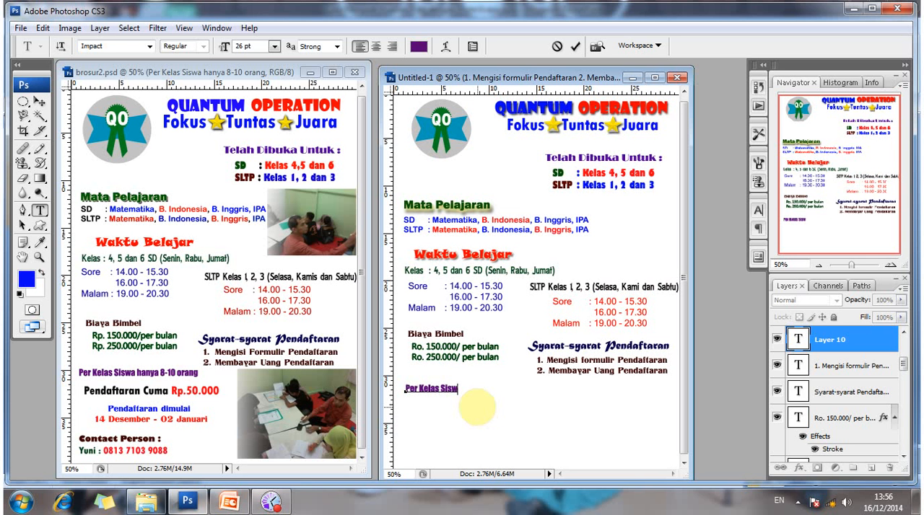
type("a Hanya")
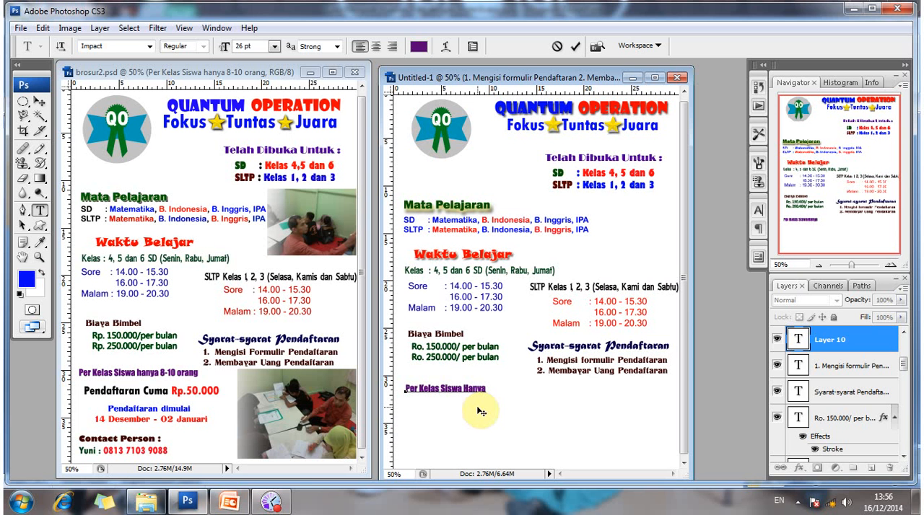
type(" 8 - 10")
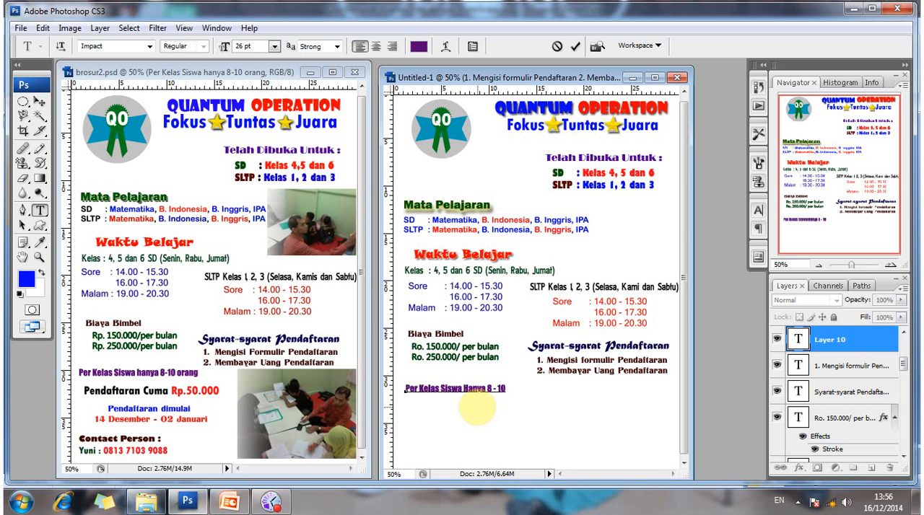
type(" orang")
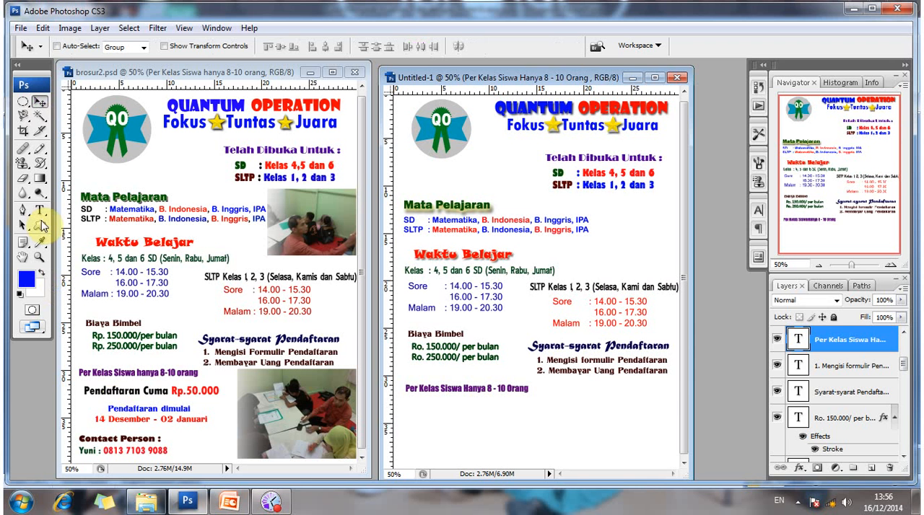
Start a text line beneath the class-size line in Untitled-1, using the centred 36 pt Tw Cen MT font of brosur2.psd's "Pendaftaran Cuma" line.
key("t")
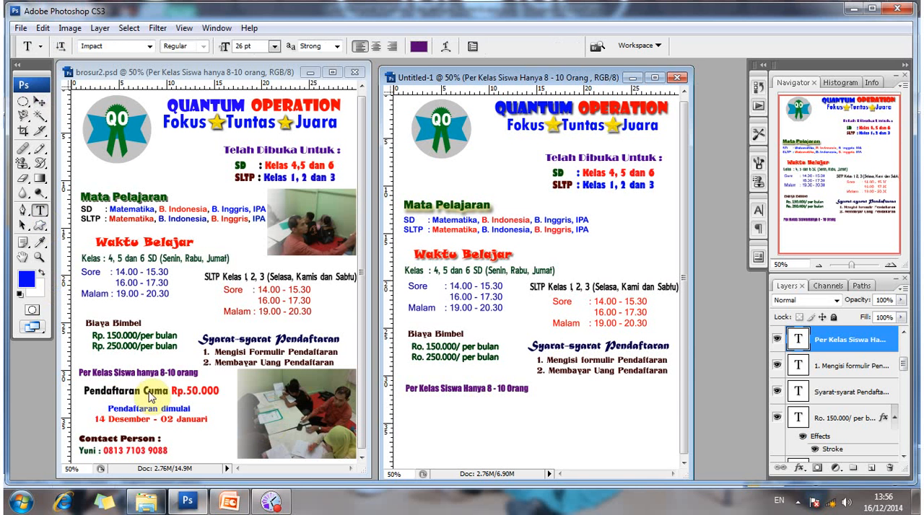
left_click(149, 394)
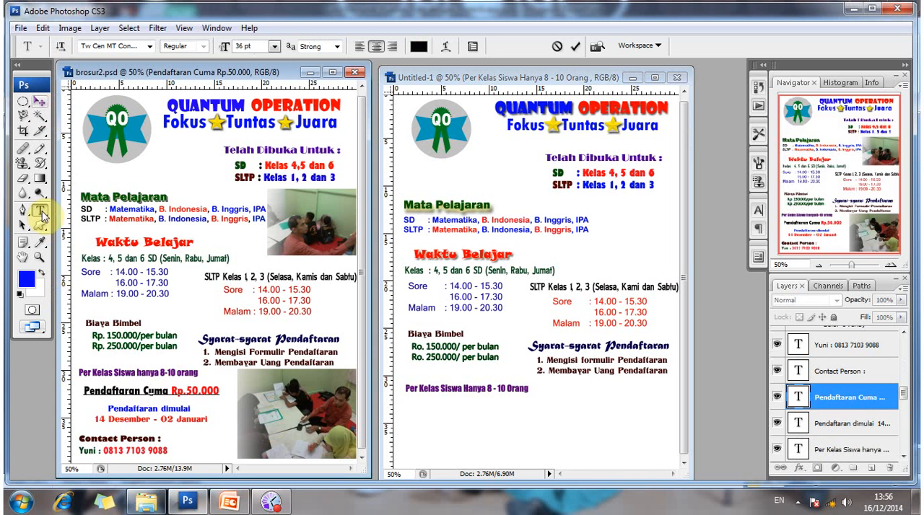
left_click(44, 215)
left_click(410, 417)
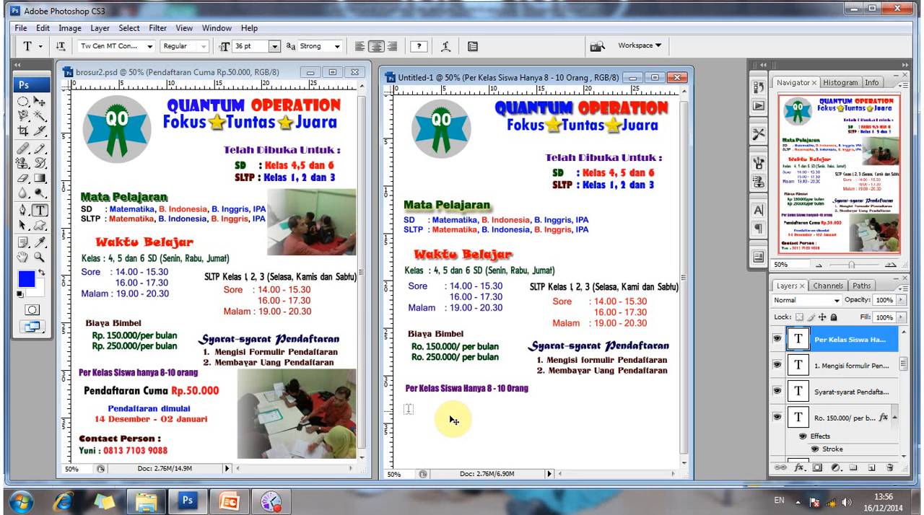
left_click(450, 416)
Enter "Pendaftaran Cuma Rp. 50.000" and move the line right so it fits inside the page beneath the class-size line.
type("Pe")
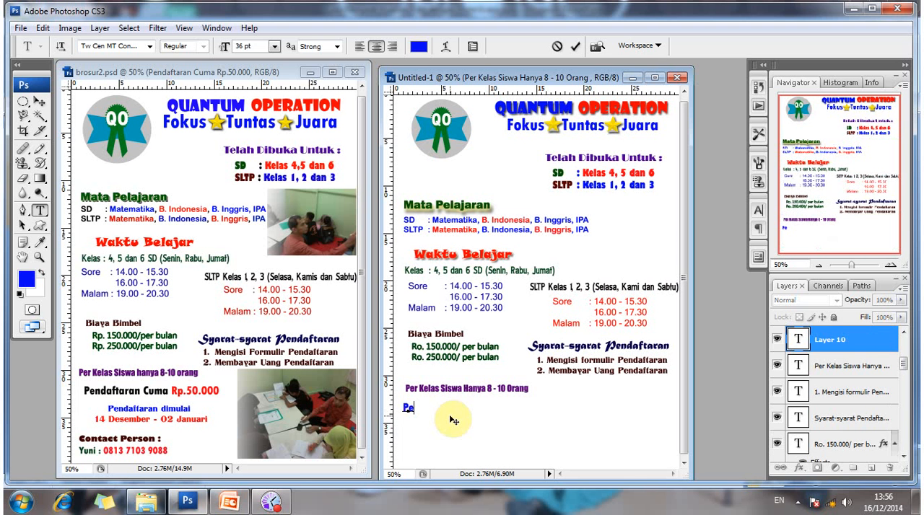
type("nda")
type("ft")
type("aran")
type(" C")
type("uma")
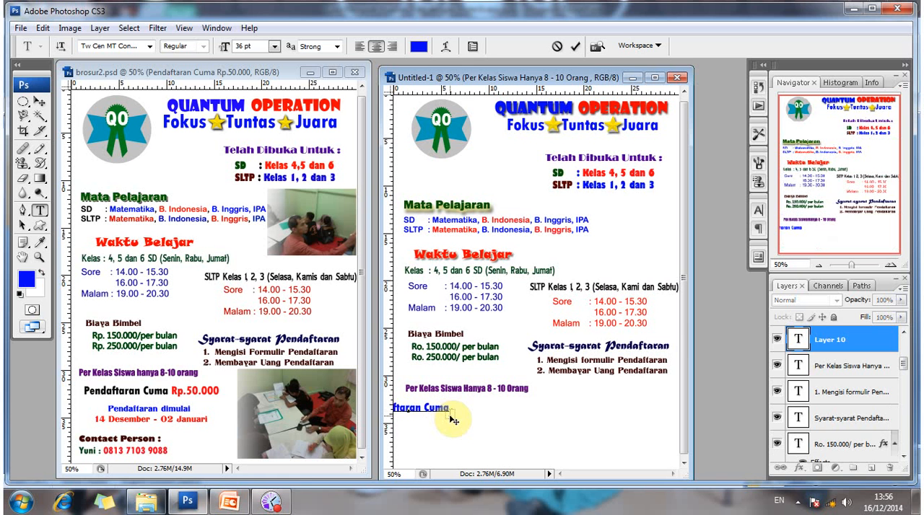
type(" Rp.")
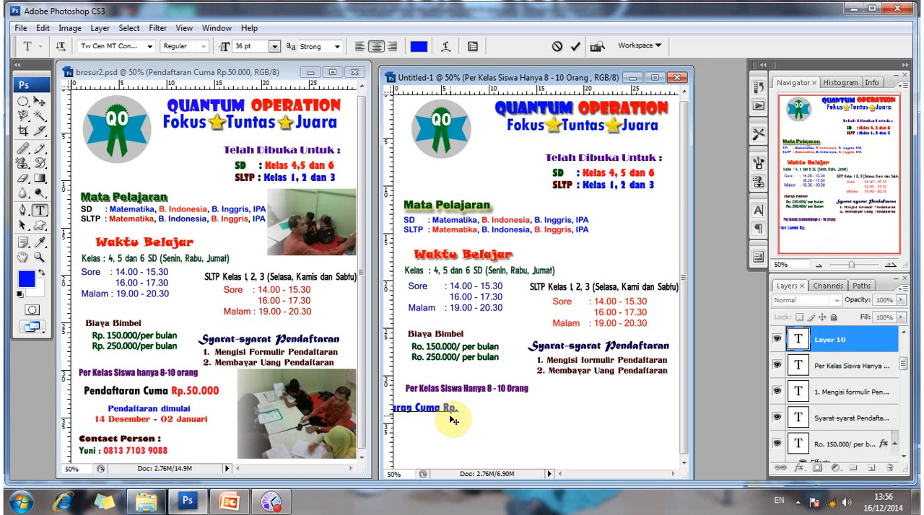
type(" 50.")
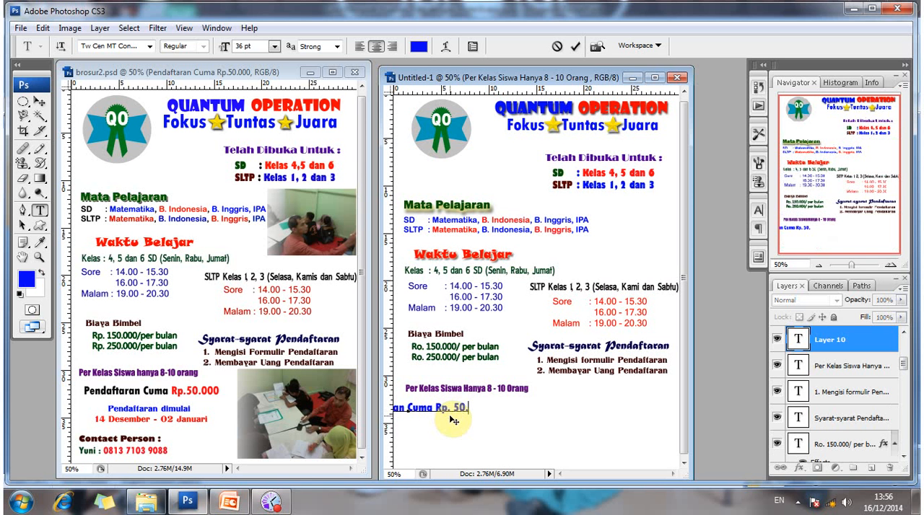
type("000")
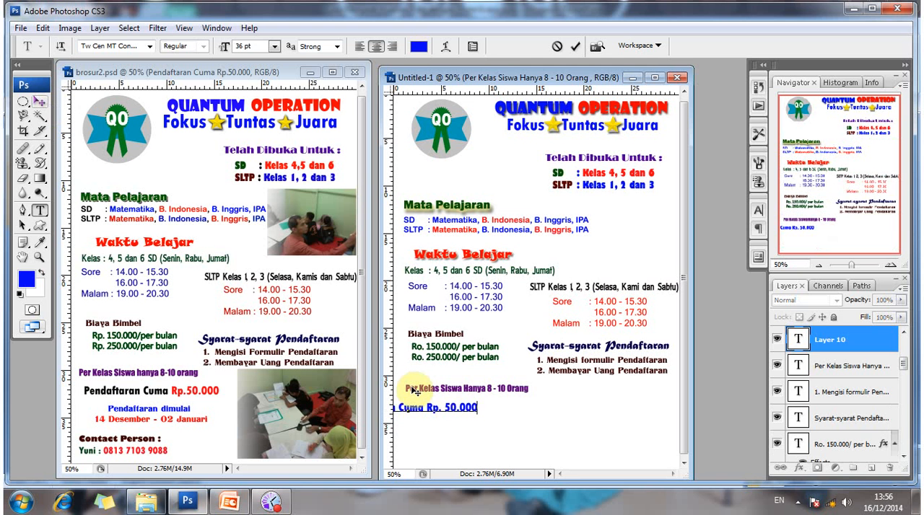
left_click(46, 102)
left_click_drag(425, 412, 492, 411)
Recolour the word "Pendaftaran" in Untitled-1's "Pendaftaran Cuma" line to near-black 020202, matching the same line in brosur2.psd.
left_click(40, 210)
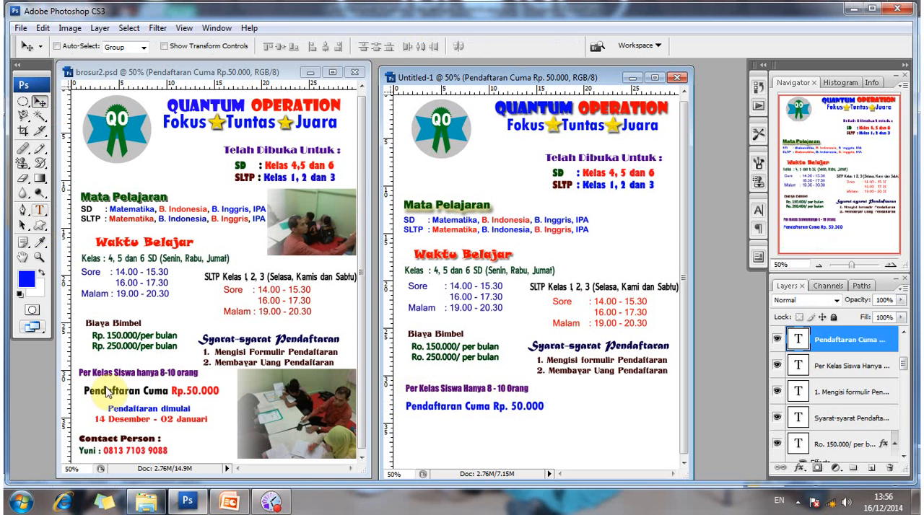
left_click(106, 390)
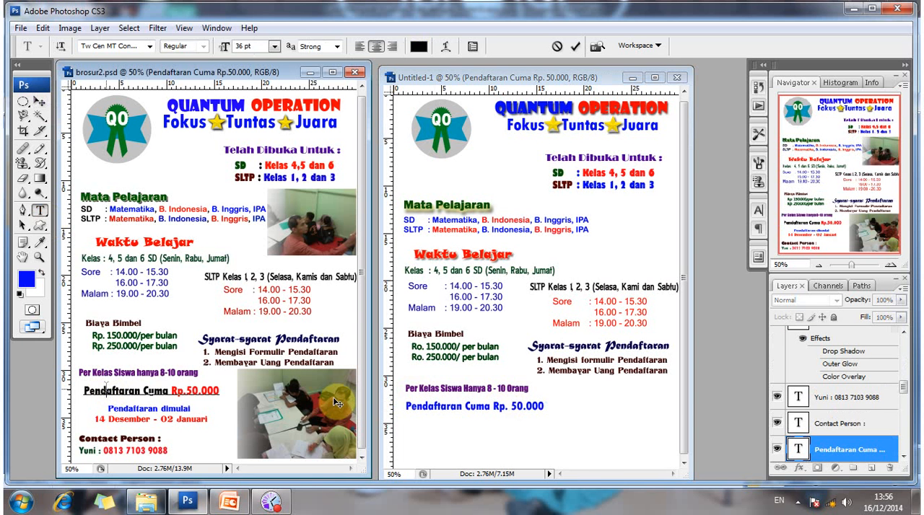
left_click(41, 102)
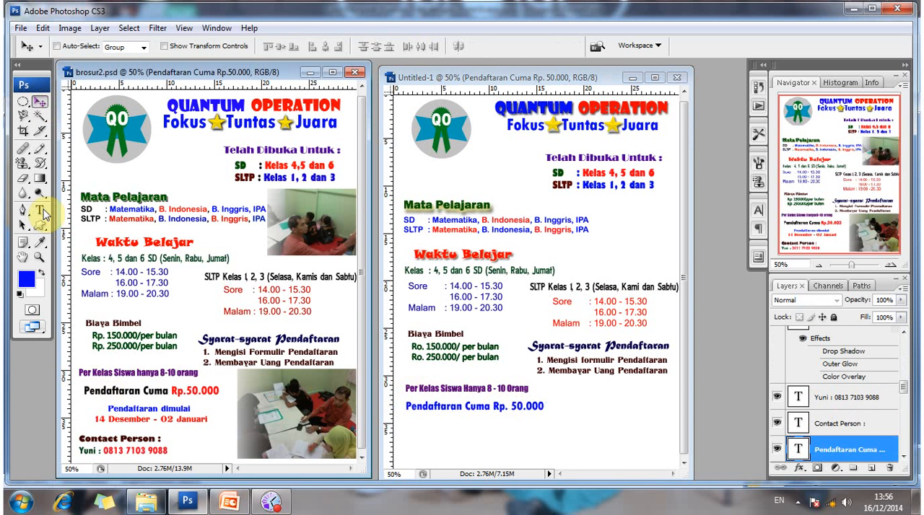
left_click(468, 409)
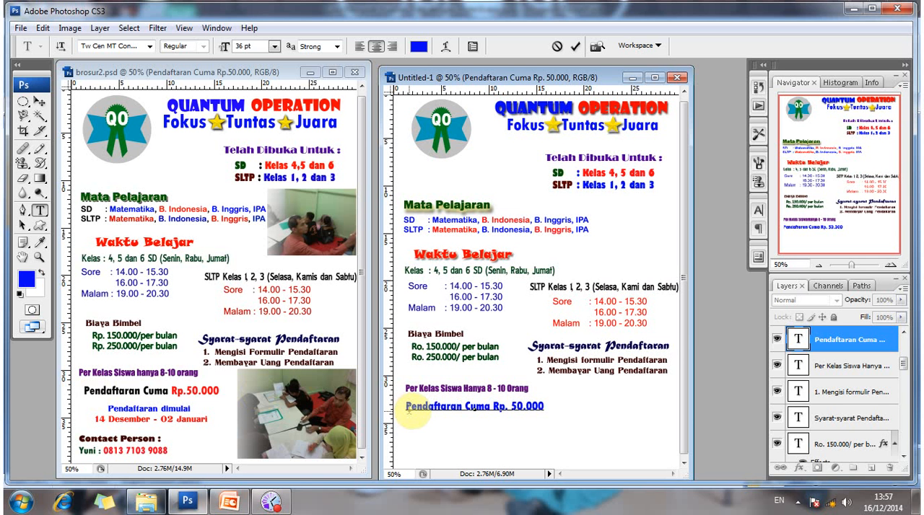
left_click_drag(409, 408, 461, 412)
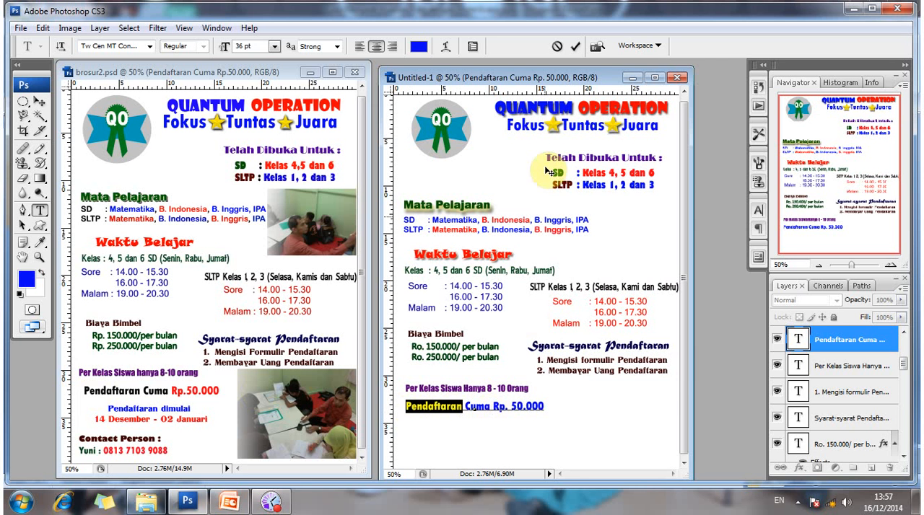
left_click(420, 48)
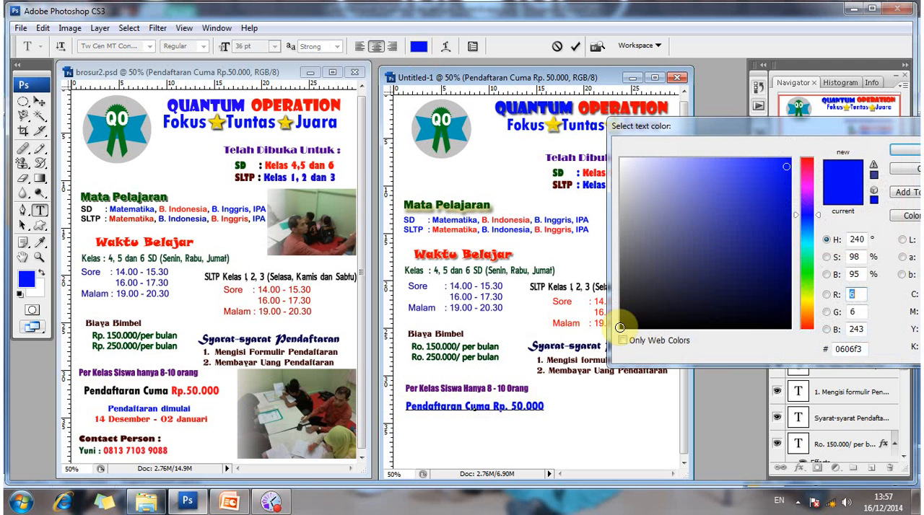
left_click(619, 327)
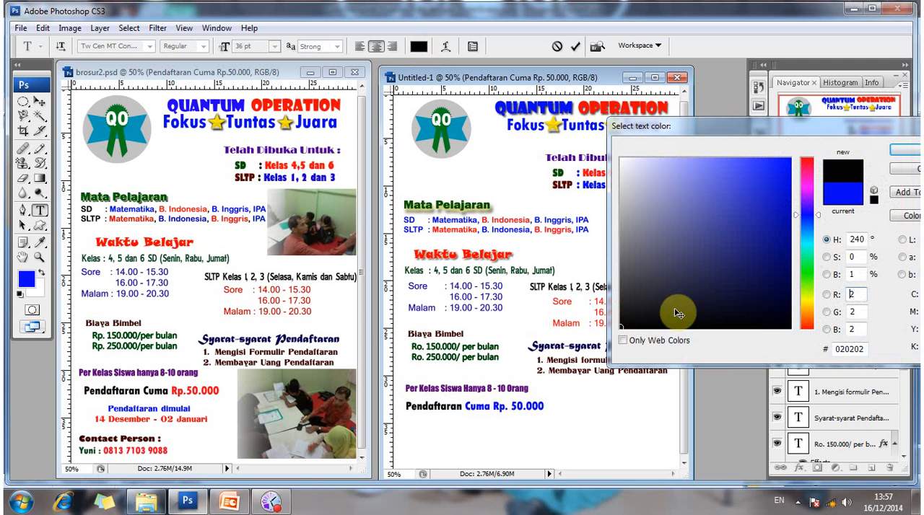
key("Return")
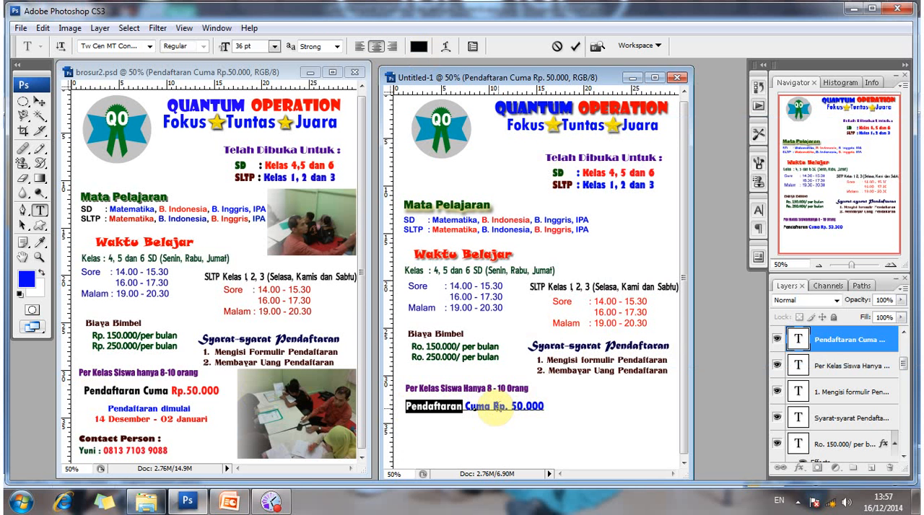
Recolour "Rp. 50.000" in Untitled-1's "Pendaftaran Cuma" line to red f3061c.
left_click(495, 406)
left_click_drag(539, 409, 545, 406)
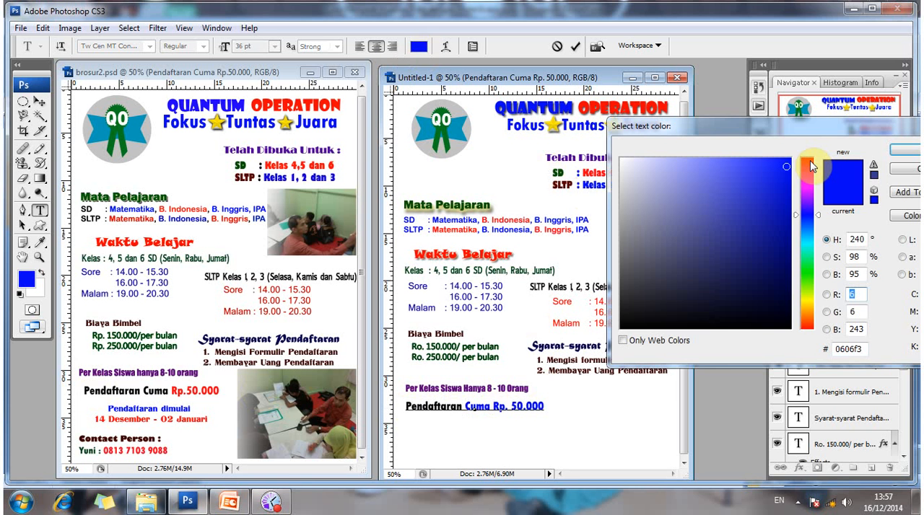
left_click_drag(811, 167, 785, 164)
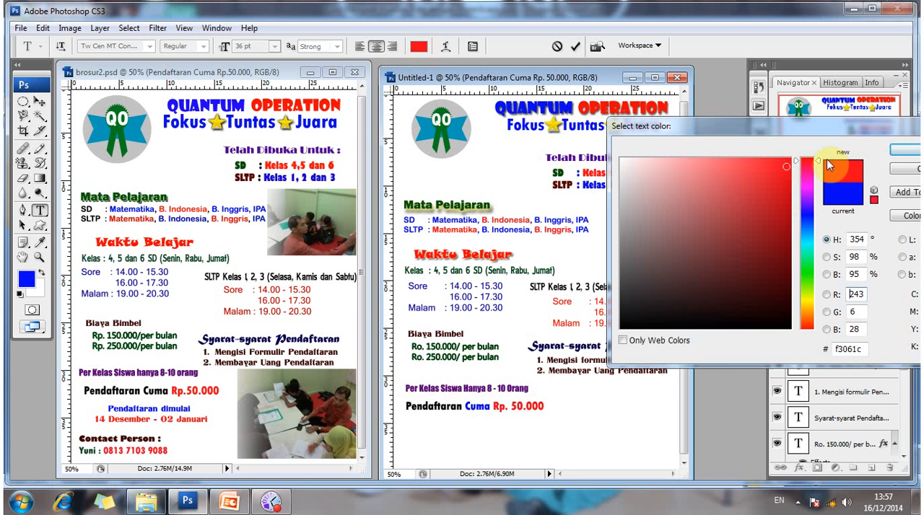
left_click(902, 150)
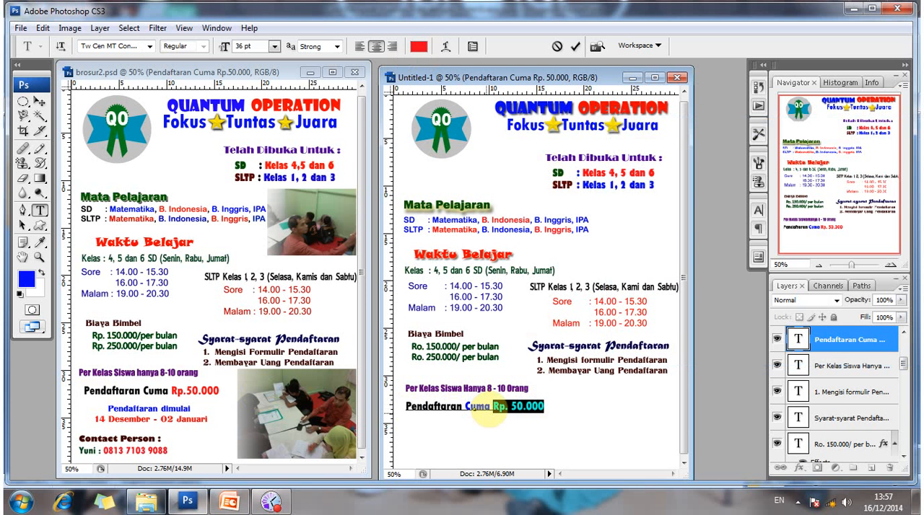
Recolour the words "Pendaftaran Cuma" in Untitled-1 to black, keeping the price red, and commit the text edit.
left_click(490, 406)
left_click_drag(490, 406, 405, 406)
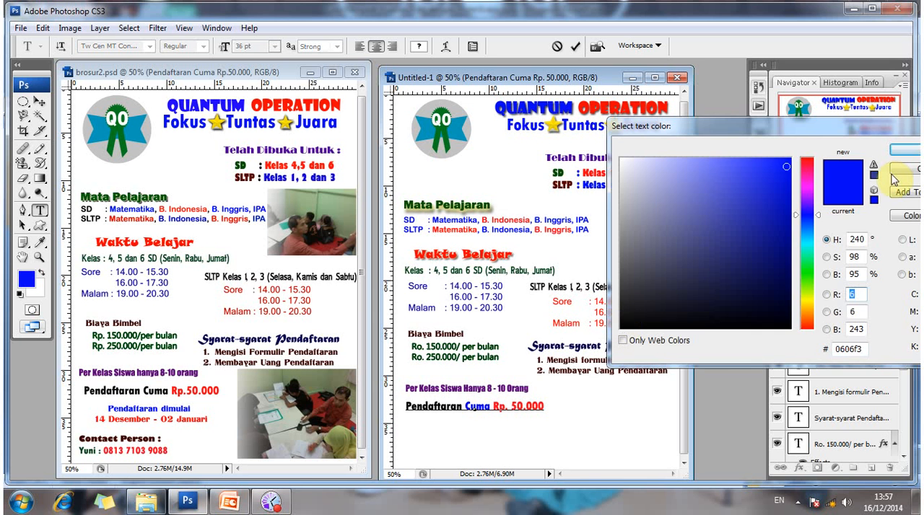
left_click(566, 379)
key("Return")
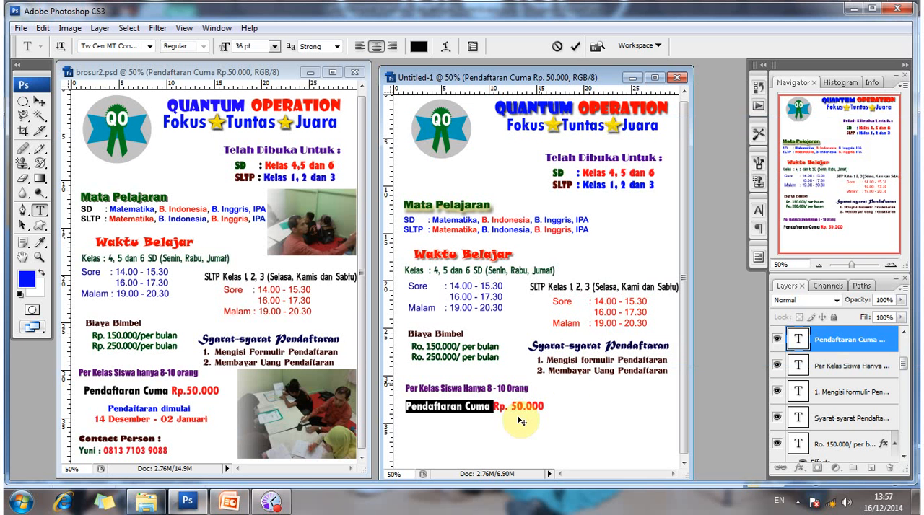
left_click(515, 436)
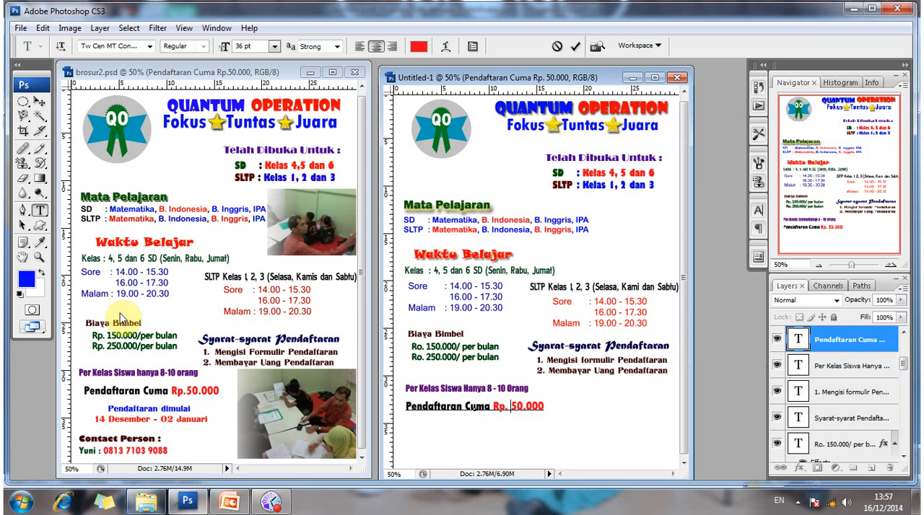
left_click(39, 103)
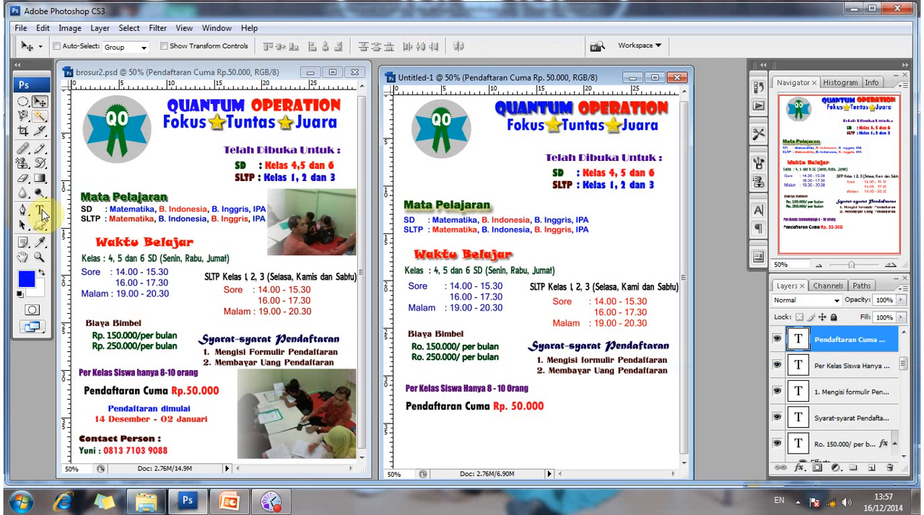
Add the text line "Pendaftaran Dimulai" in blue and place it beneath the "Pendaftaran Cuma" line in Untitled-1.
left_click(446, 453)
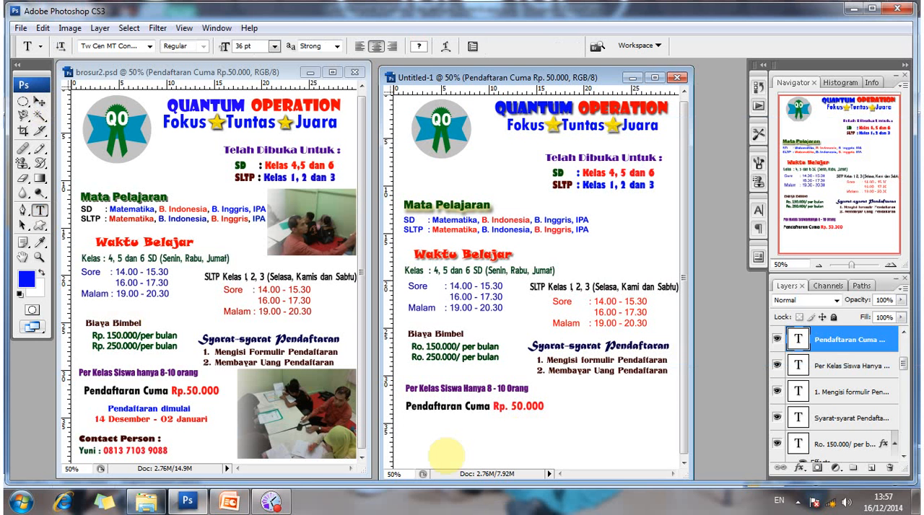
left_click(420, 430)
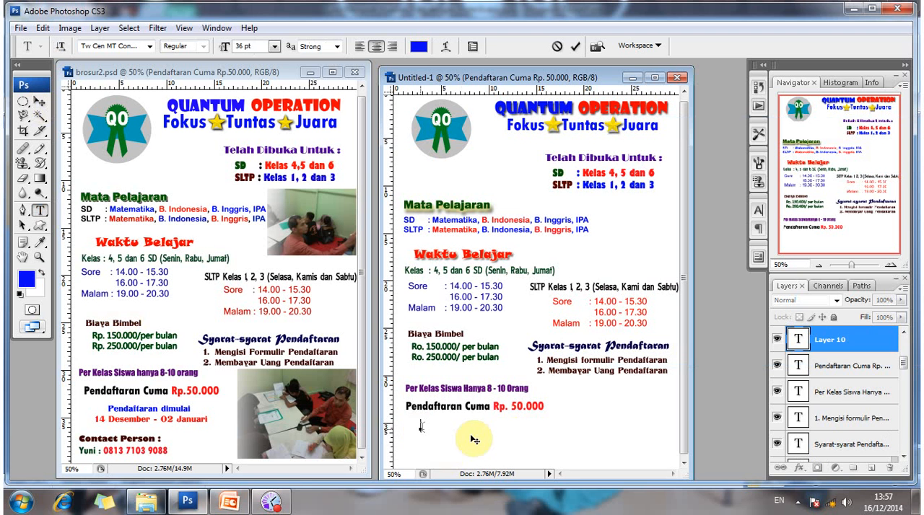
type("Pendaft")
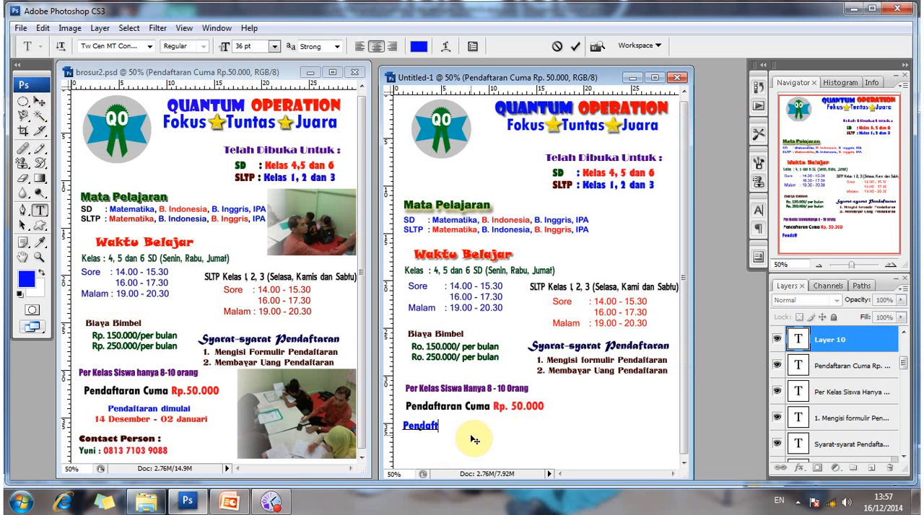
type("aran D")
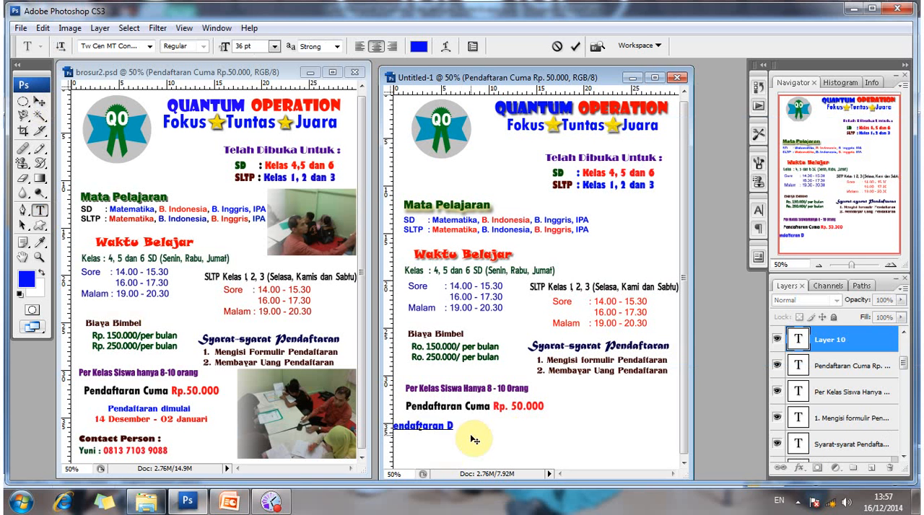
type("imulai")
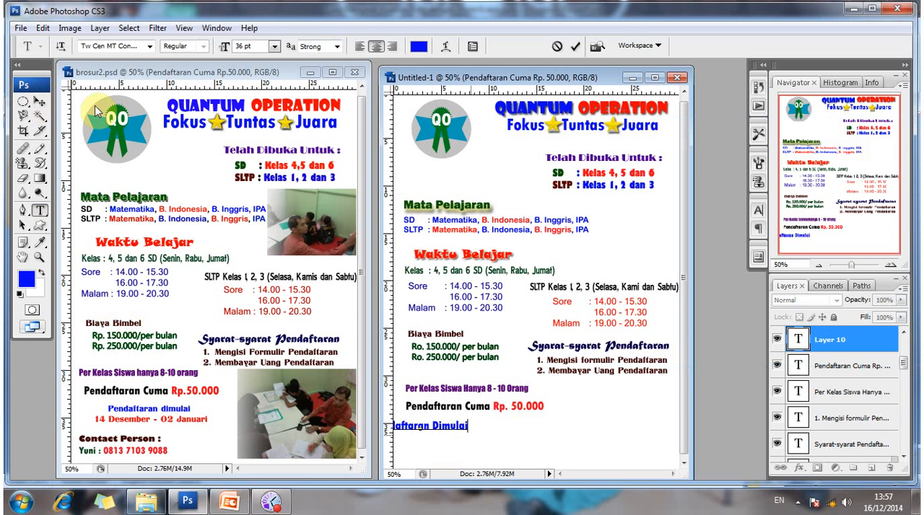
left_click(40, 102)
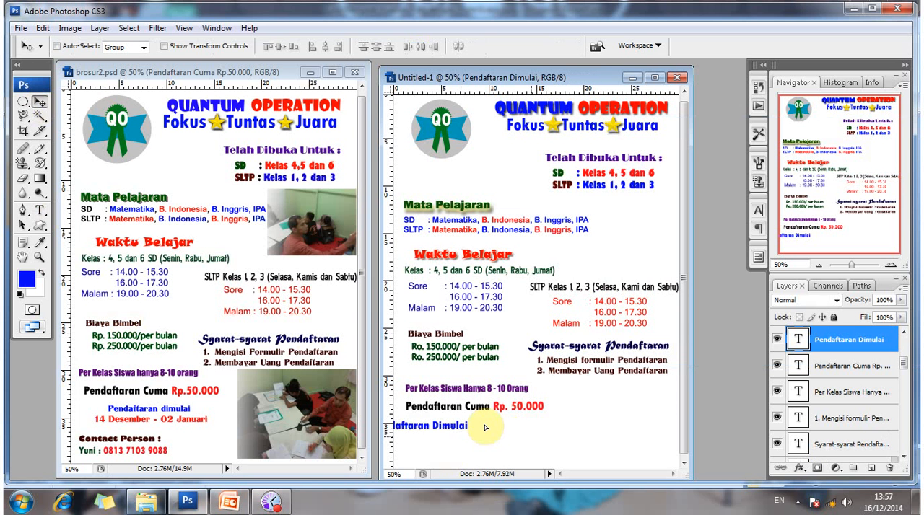
left_click_drag(485, 428, 515, 430)
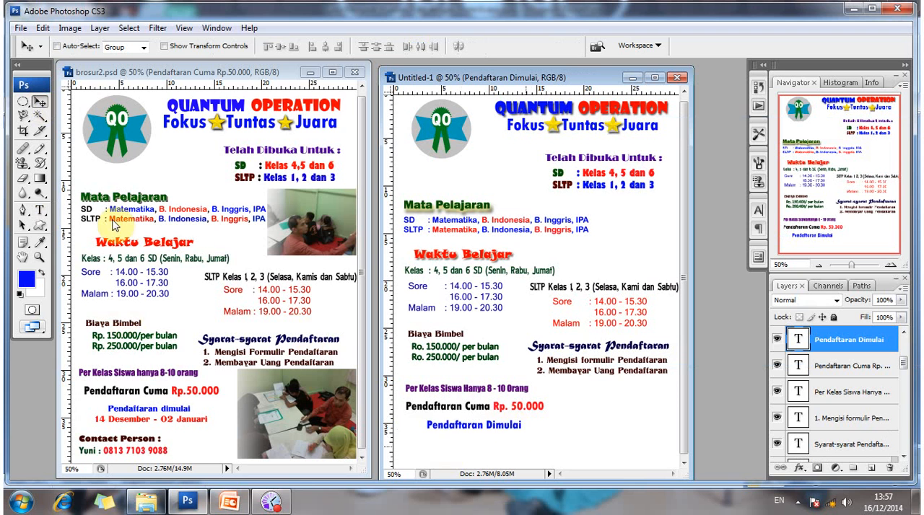
Add the text line "14 Desember - 02 Januari" and place it directly beneath "Pendaftaran Dimulai" in Untitled-1.
key("t")
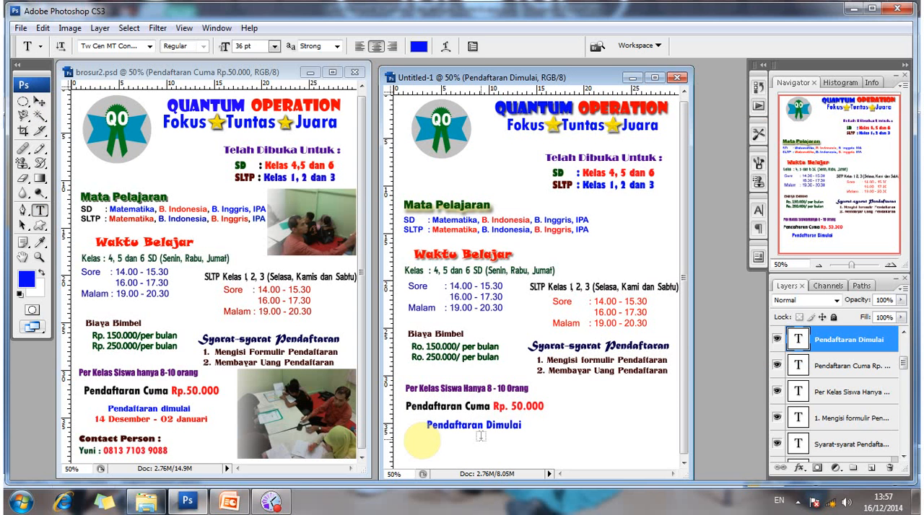
left_click(418, 444)
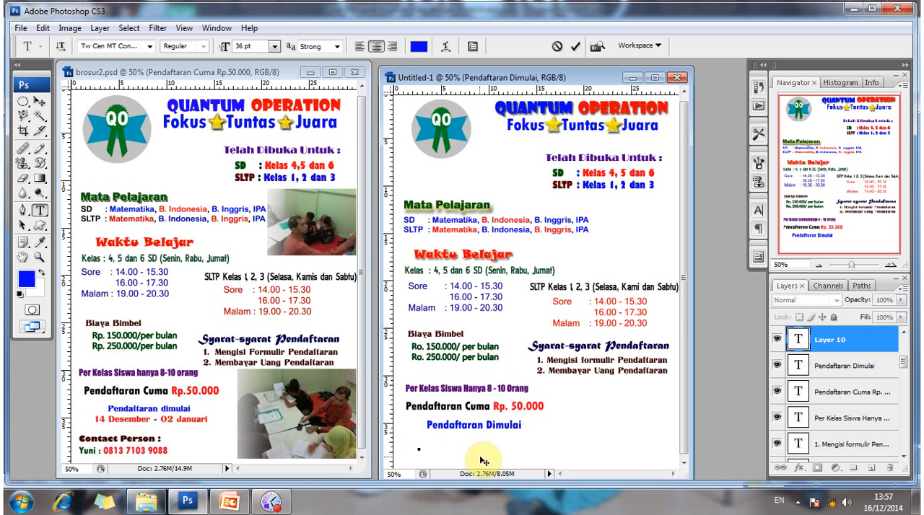
type("1")
type("4 D")
type("esembe")
type("r")
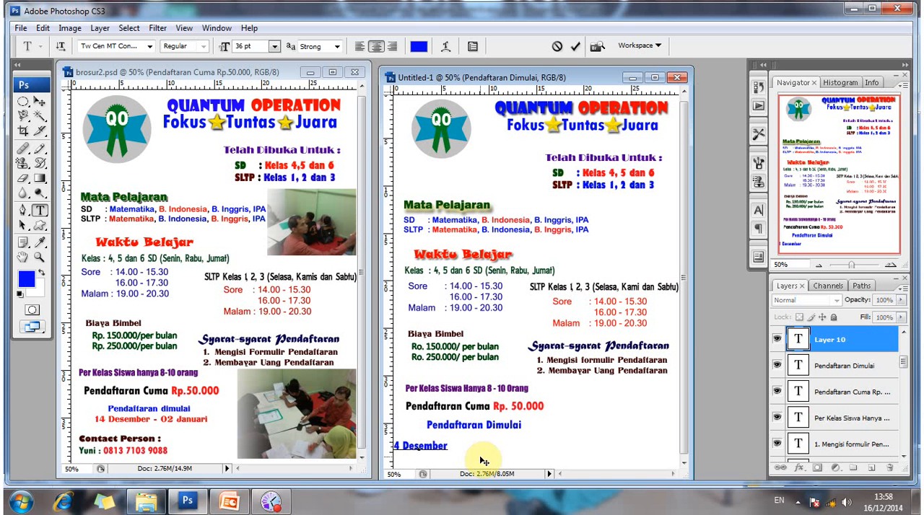
type(" - ")
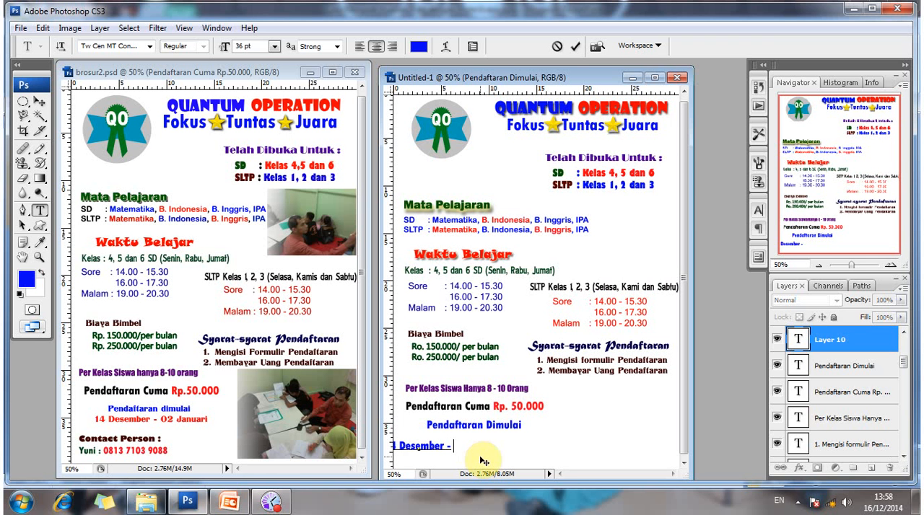
type("0")
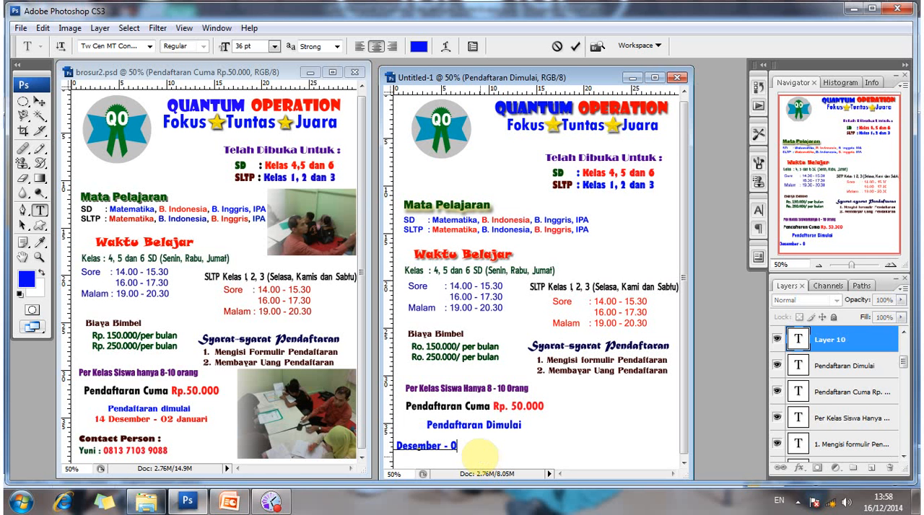
type("2 Januar")
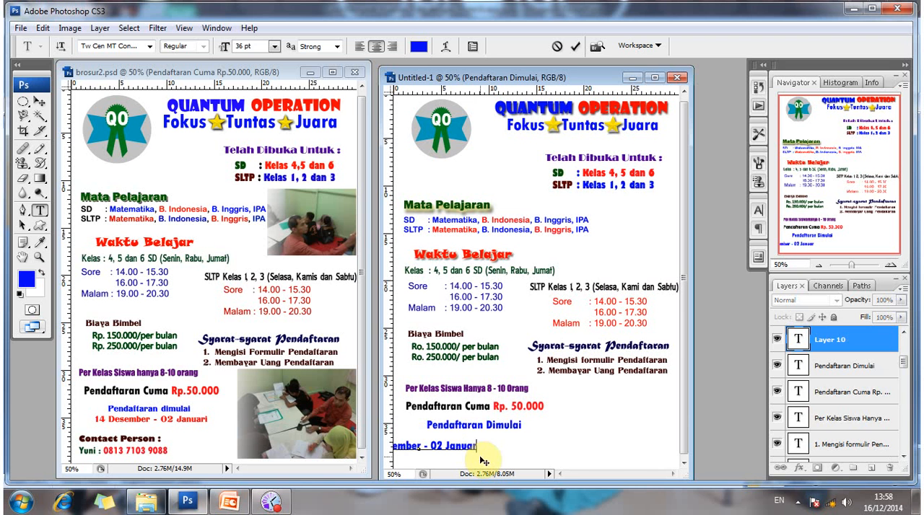
type("i")
left_click(40, 103)
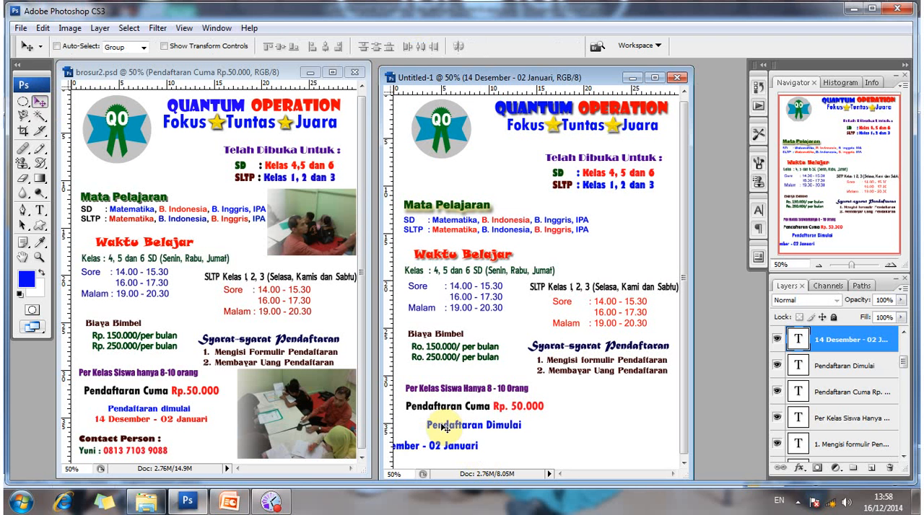
mouse_move(475, 443)
left_mouse_down()
mouse_move(487, 441)
mouse_move(480, 440)
left_mouse_up()
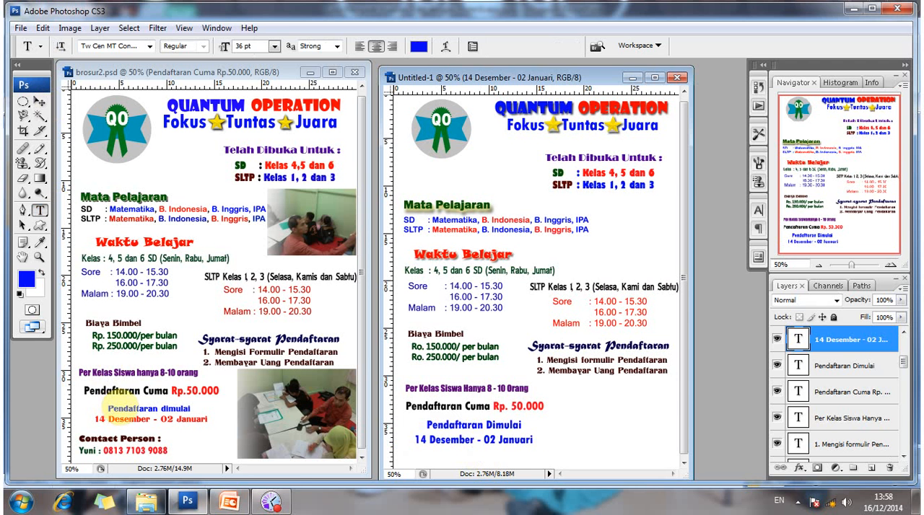
Check the registration-date text's font in brosur2.psd and set Untitled-1's "Pendaftaran Dimulai" line to Titania.
left_click(118, 409)
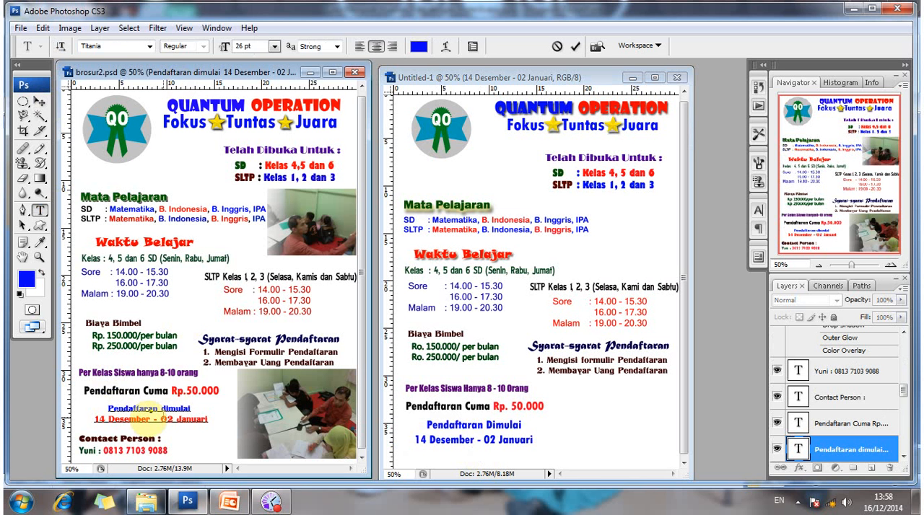
left_click(147, 419)
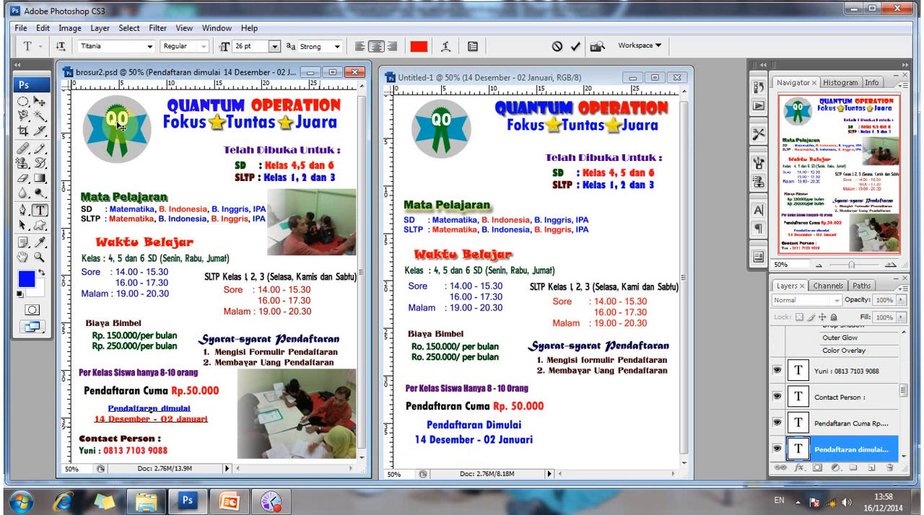
left_click(41, 103)
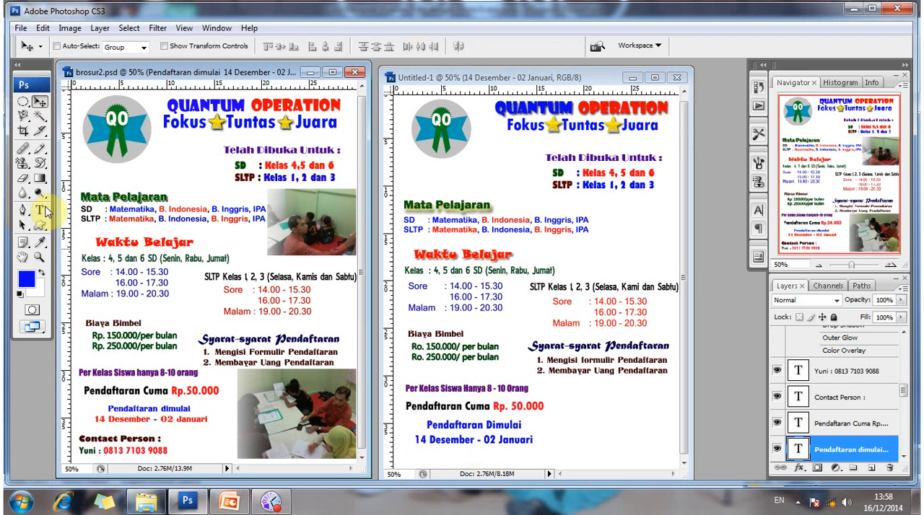
left_click(42, 210)
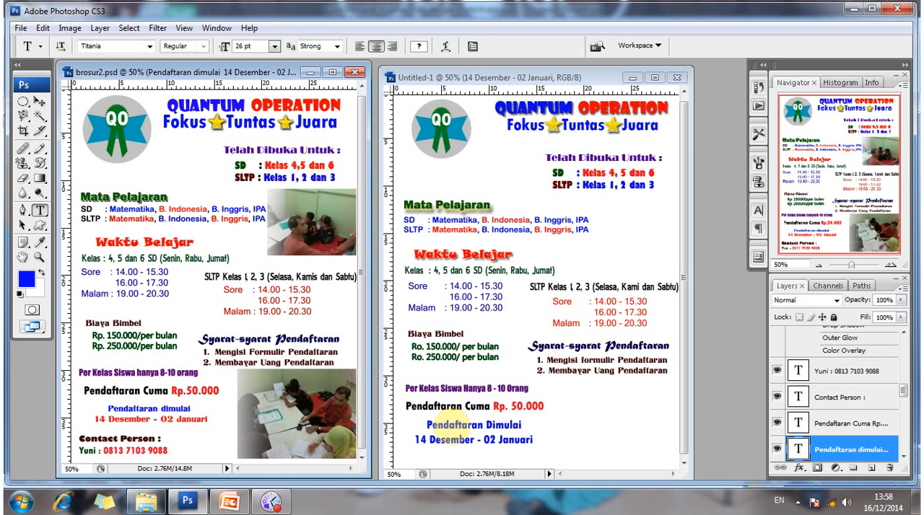
left_click(447, 425)
left_click_drag(431, 419, 550, 439)
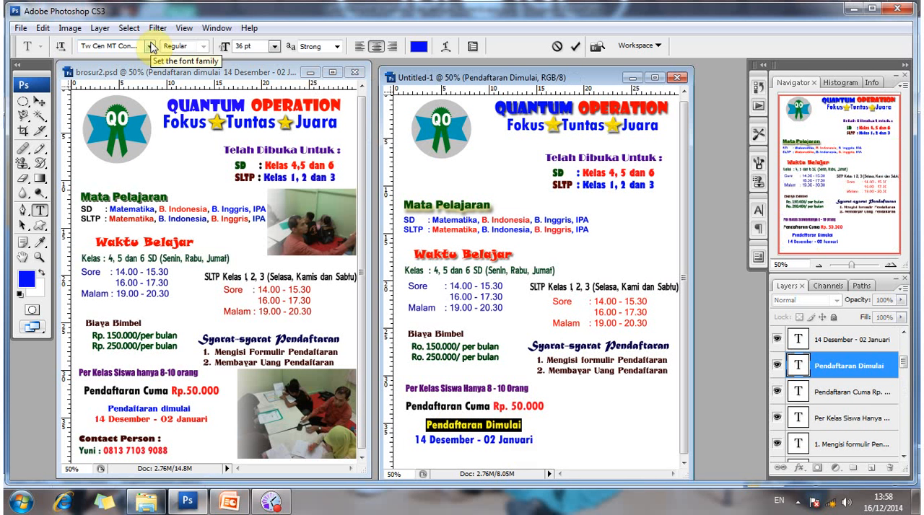
left_click(150, 46)
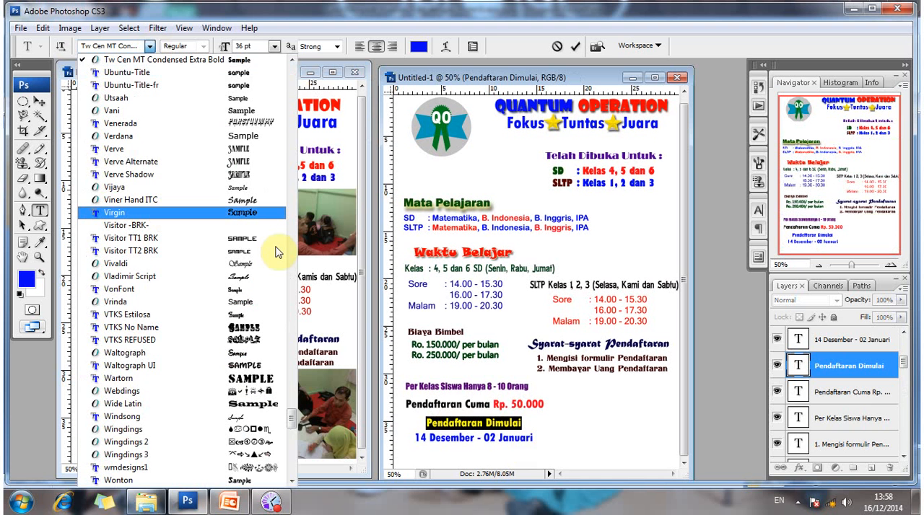
scroll(189, 351, "down", 15)
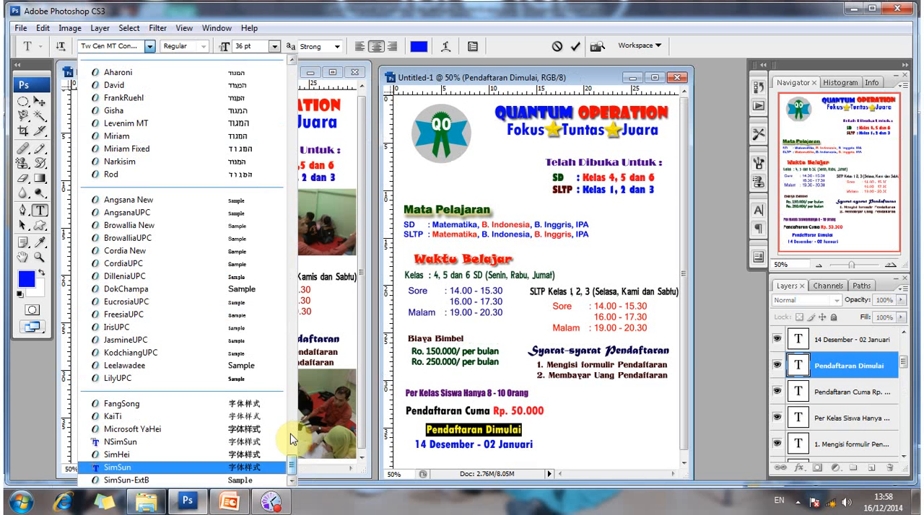
scroll(246, 406, "up", 10)
scroll(187, 353, "up", 9)
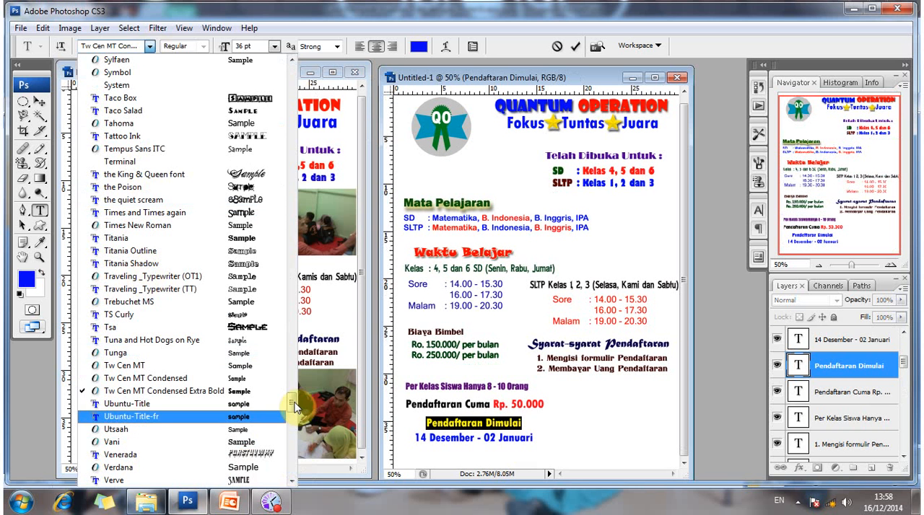
left_click_drag(294, 404, 292, 403)
scroll(210, 396, "up", 5)
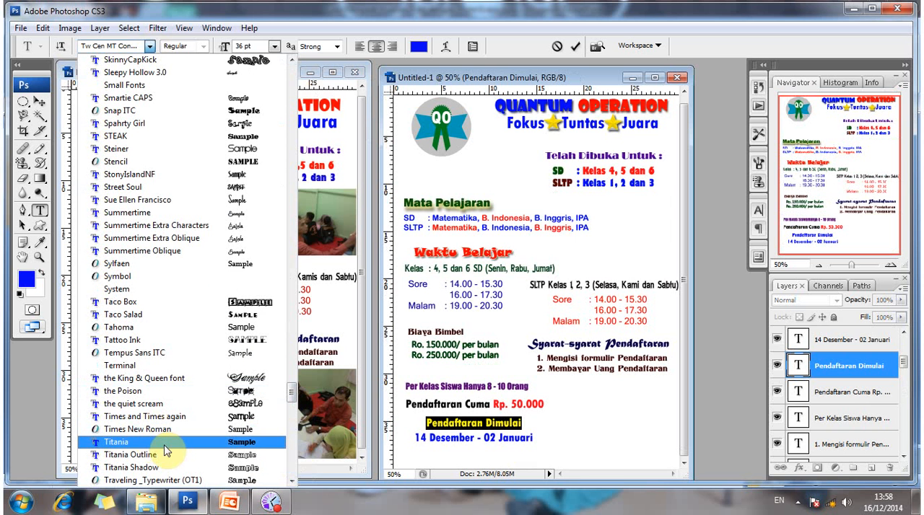
left_click(165, 441)
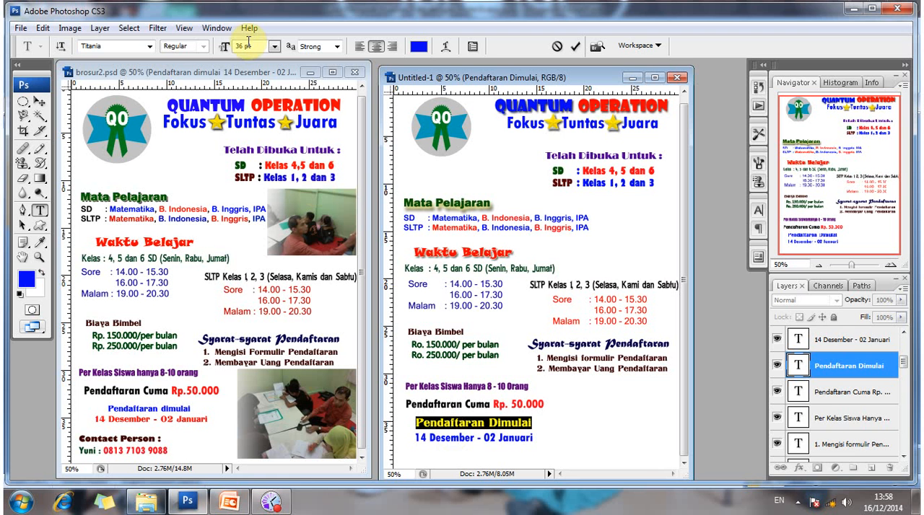
Set the font size of the "Pendaftaran Dimulai" line to 26 pt.
left_click(224, 45)
type("2")
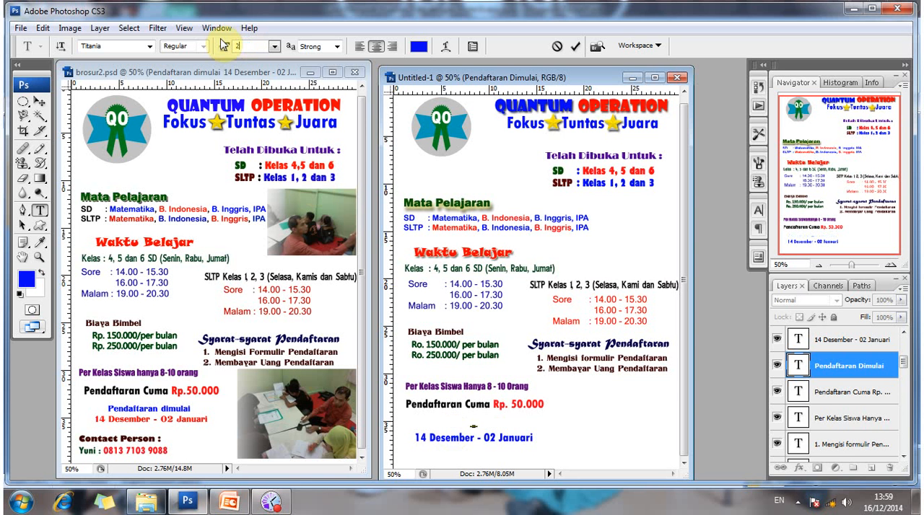
type("4")
key("BackSpace")
type("6")
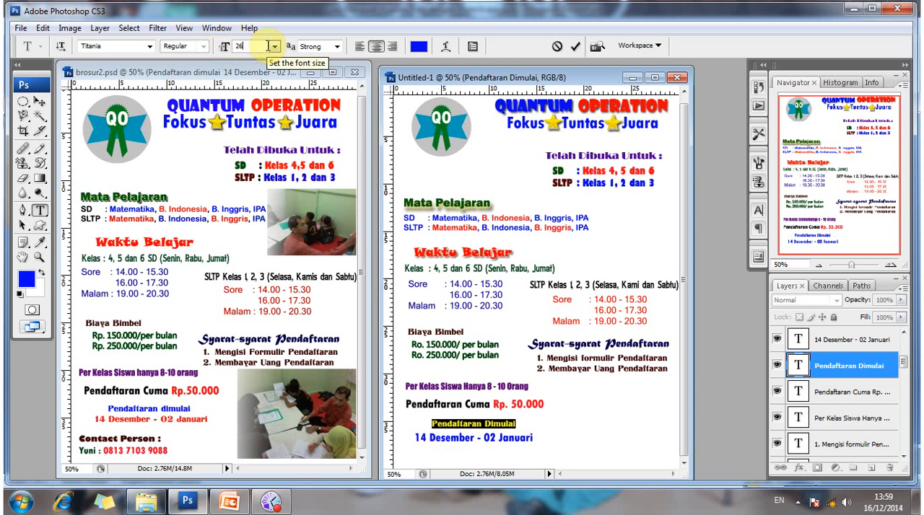
key("Return")
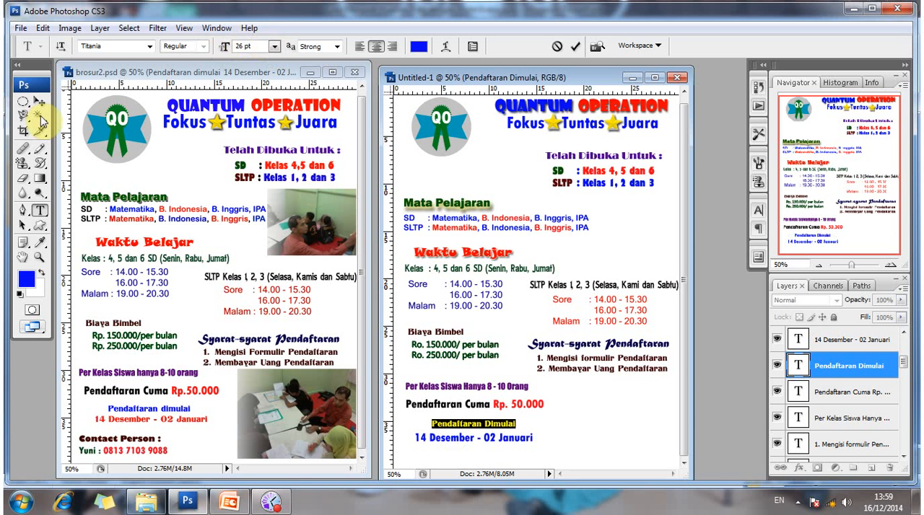
Set the "14 Desember - 02 Januari" line to 30 pt and colour it red (fd0202).
key("ctrl+Return")
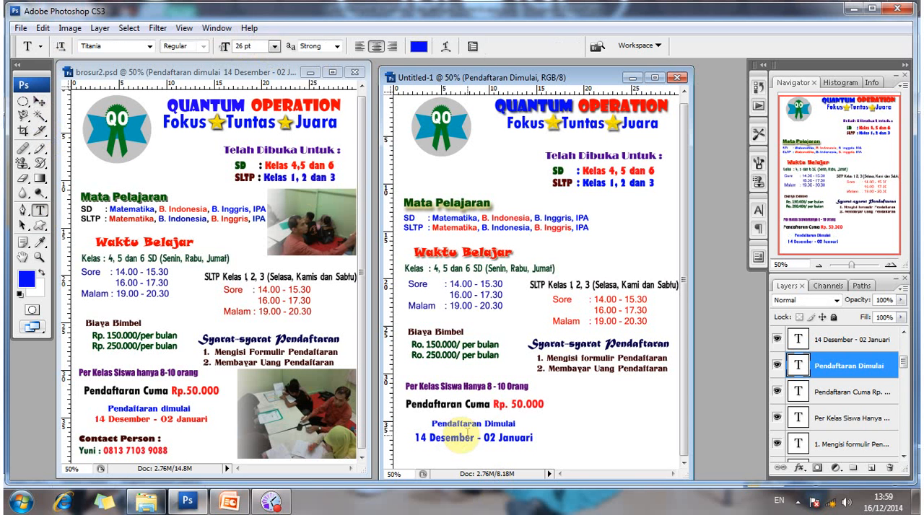
left_click(411, 438)
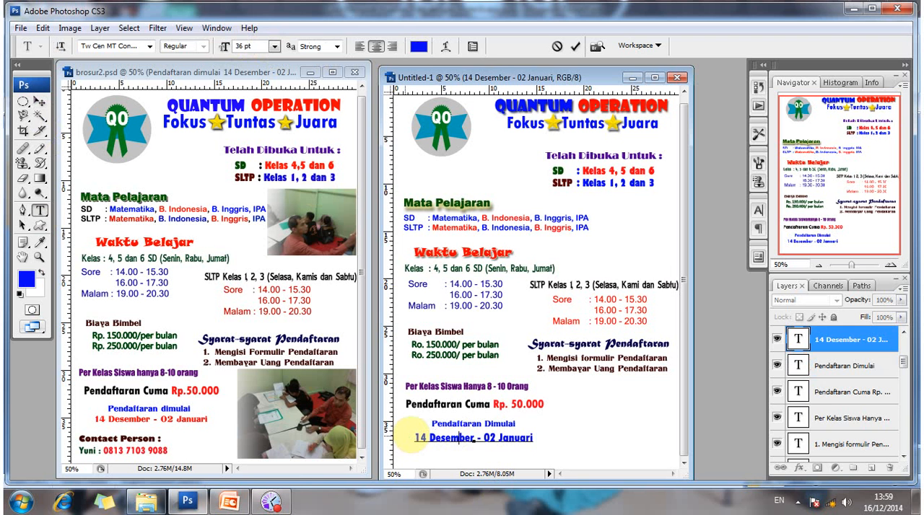
left_click_drag(410, 433, 541, 452)
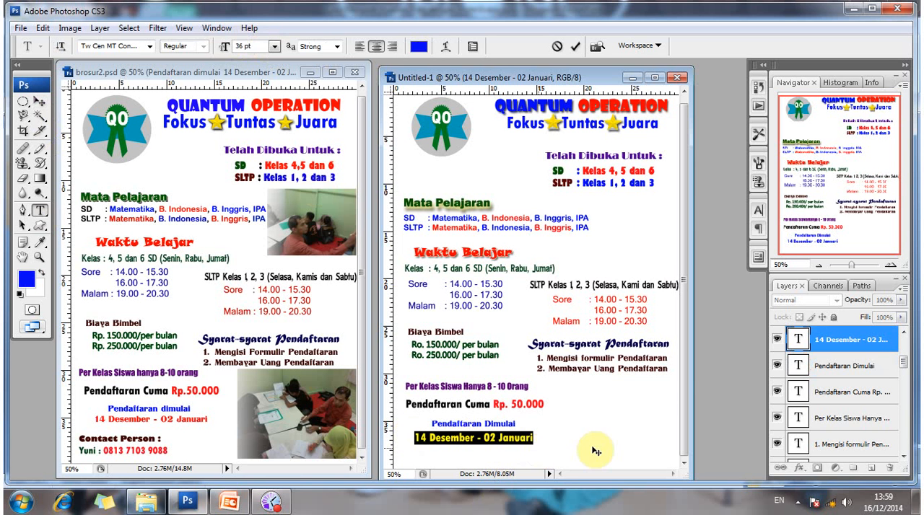
left_click(262, 46)
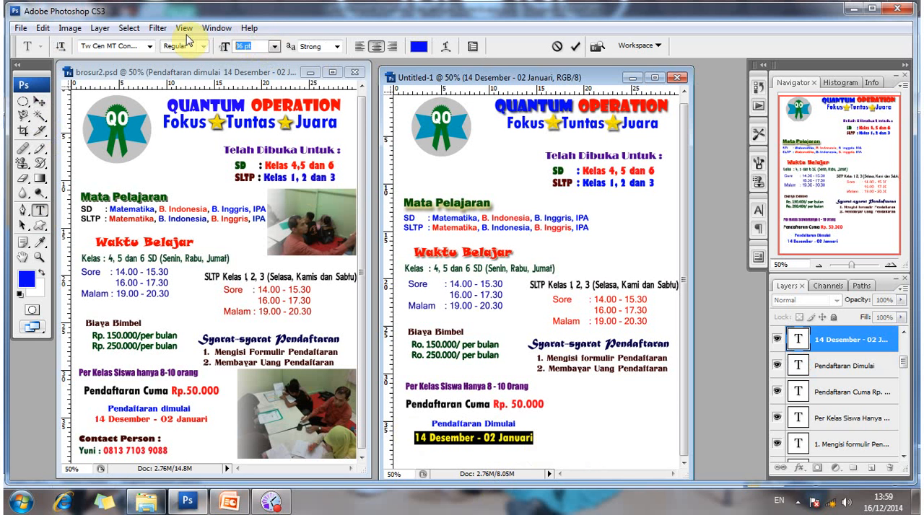
type("30")
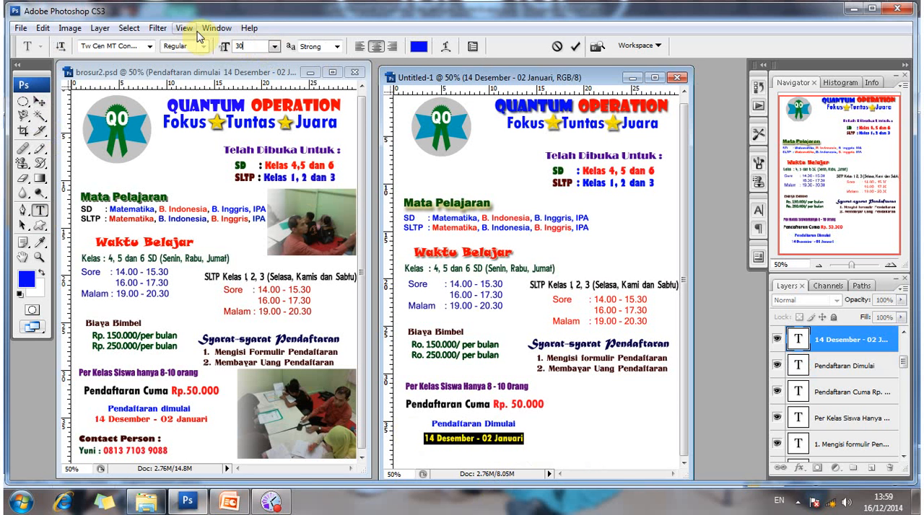
left_click(419, 48)
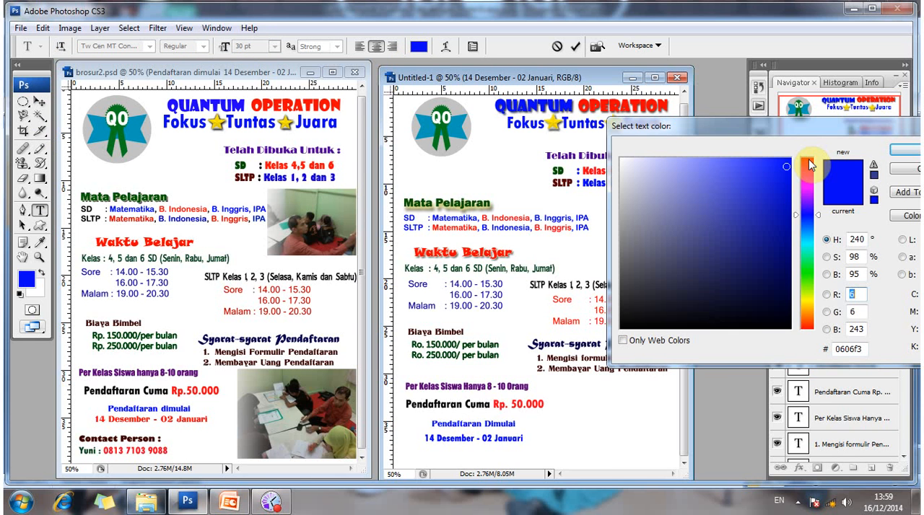
mouse_move(809, 164)
left_mouse_down()
mouse_move(789, 159)
mouse_move(868, 171)
left_mouse_up()
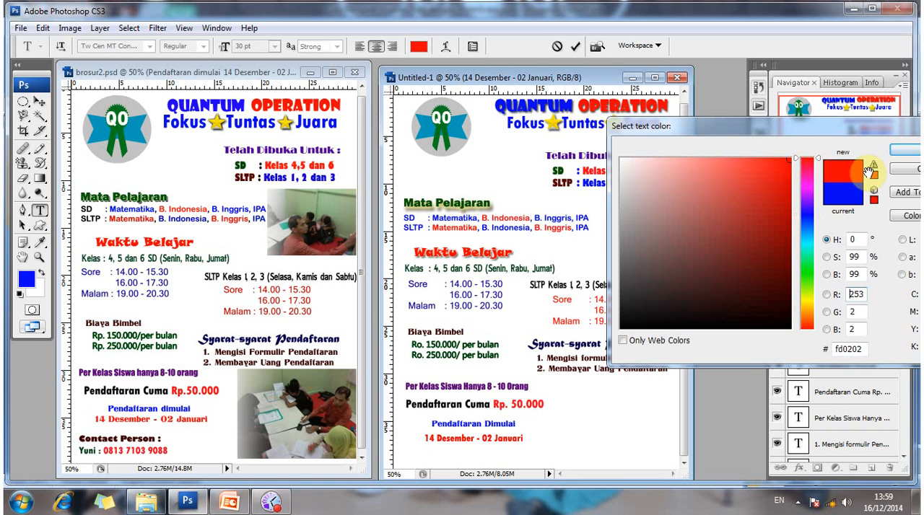
key("Return")
Nudge the "14 Desember - 02 Januari" line up and slightly left so it sits close beneath "Pendaftaran Dimulai".
left_click(39, 101)
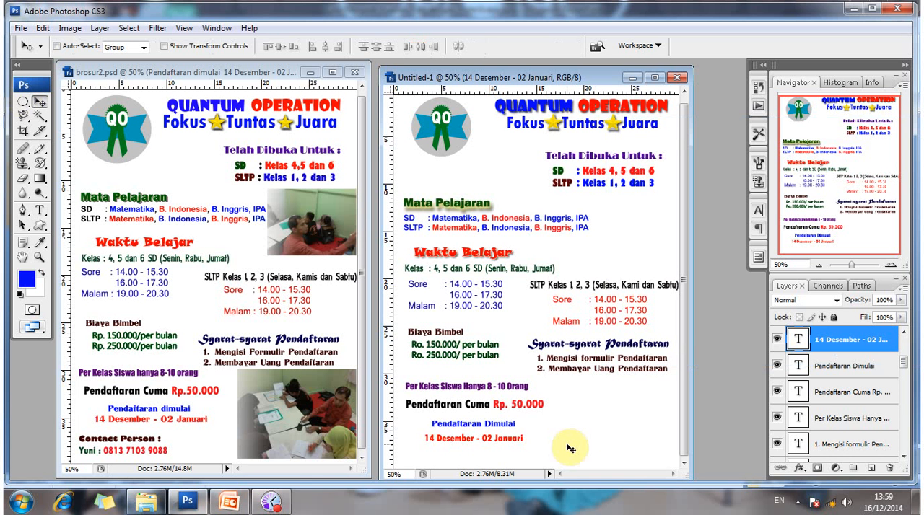
key("Up")
key("Up")
key("Up")
key("Up")
key("Up")
key("Up")
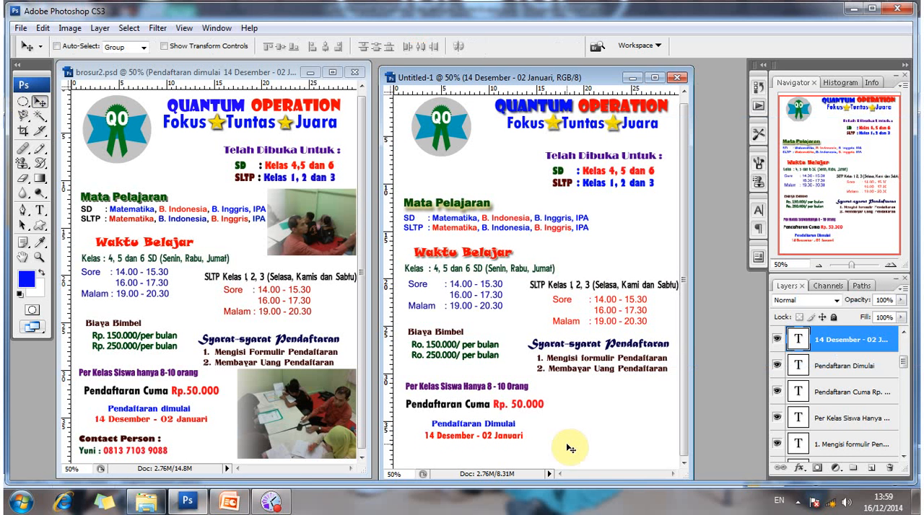
key("Up")
key("Left")
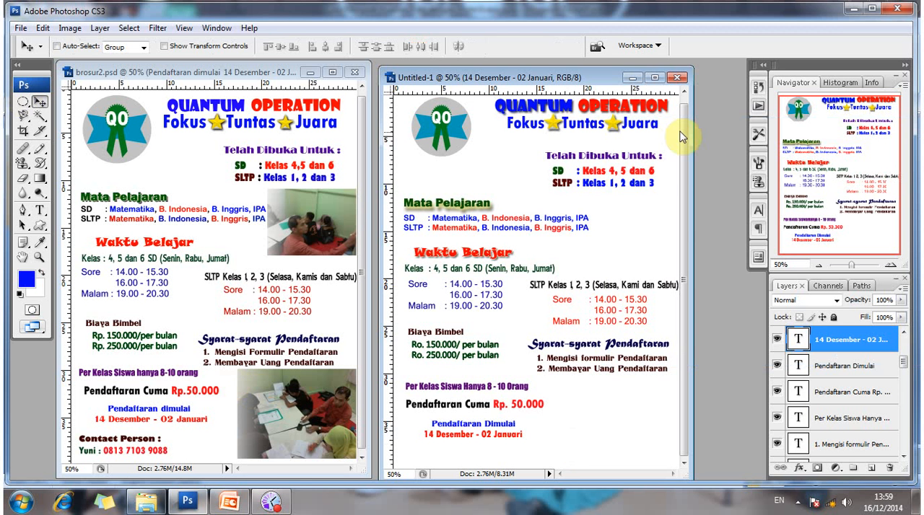
Pick up the text formatting of the "Contact Person :" heading in brosur2.psd for the Type tool.
left_click_drag(684, 124, 685, 108)
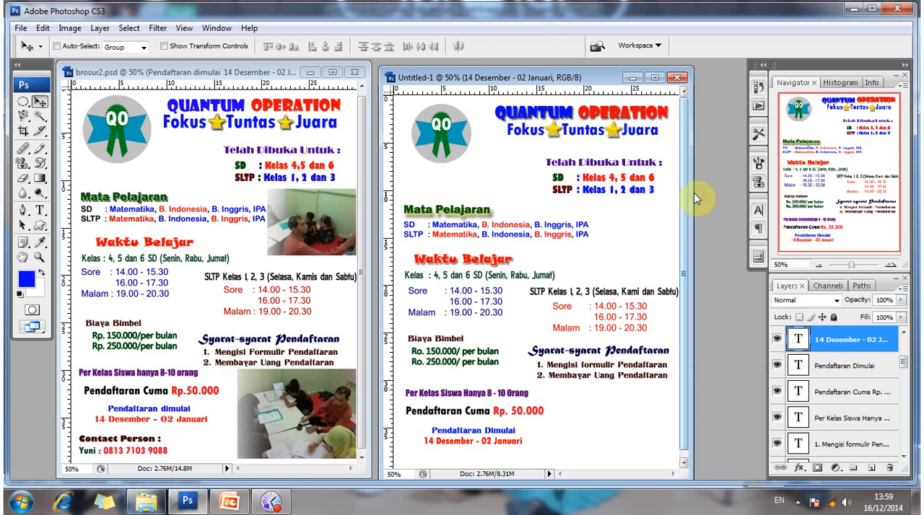
left_click_drag(693, 192, 694, 201)
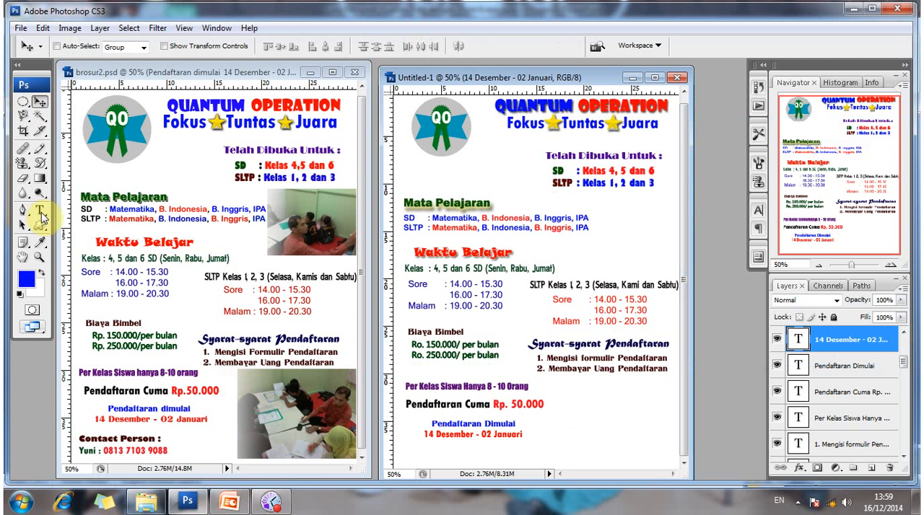
left_click(40, 212)
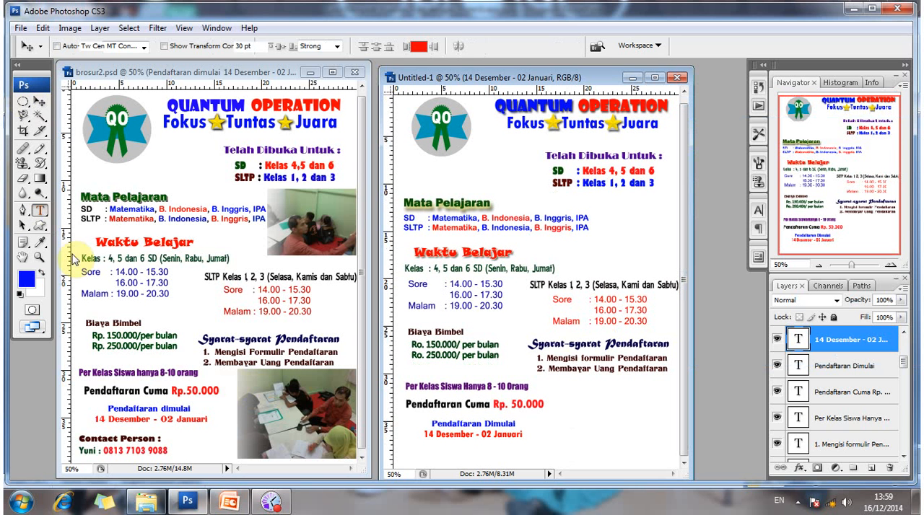
left_click(87, 437)
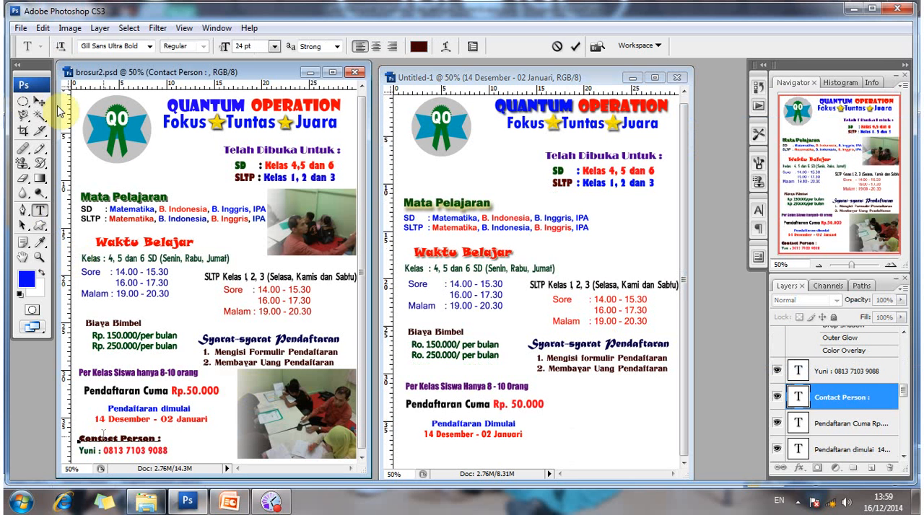
left_click(39, 102)
left_click(41, 211)
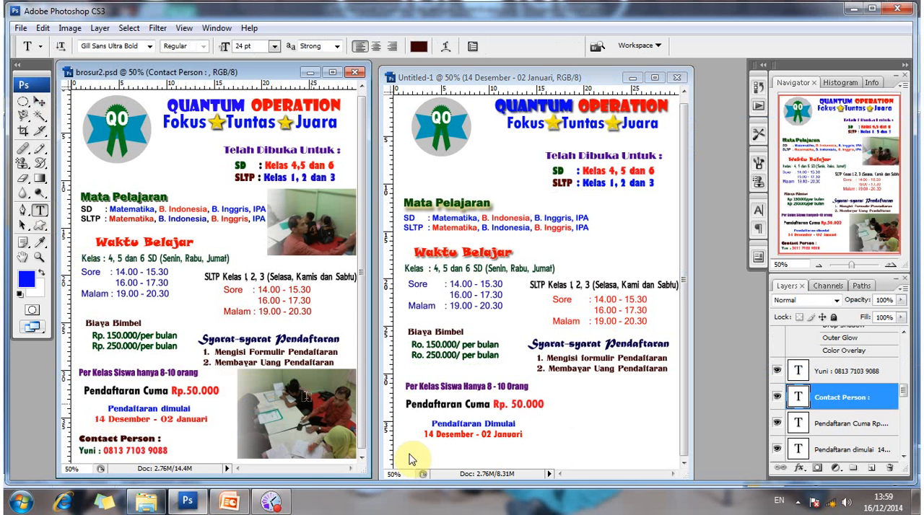
Add the heading "Contact Person" in Gill Sans Ultra Bold, 24 pt, below the registration dates in Untitled-1.
left_click(408, 460)
left_click(407, 450)
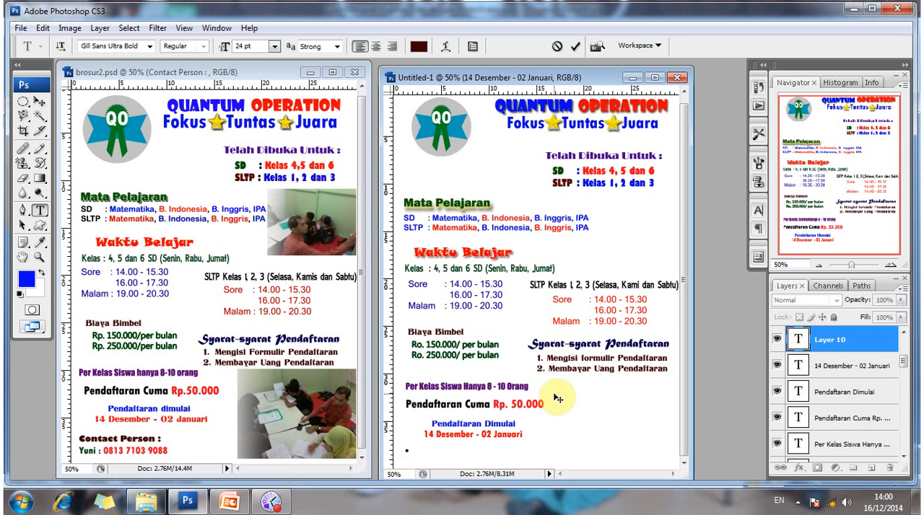
type("Contact Per")
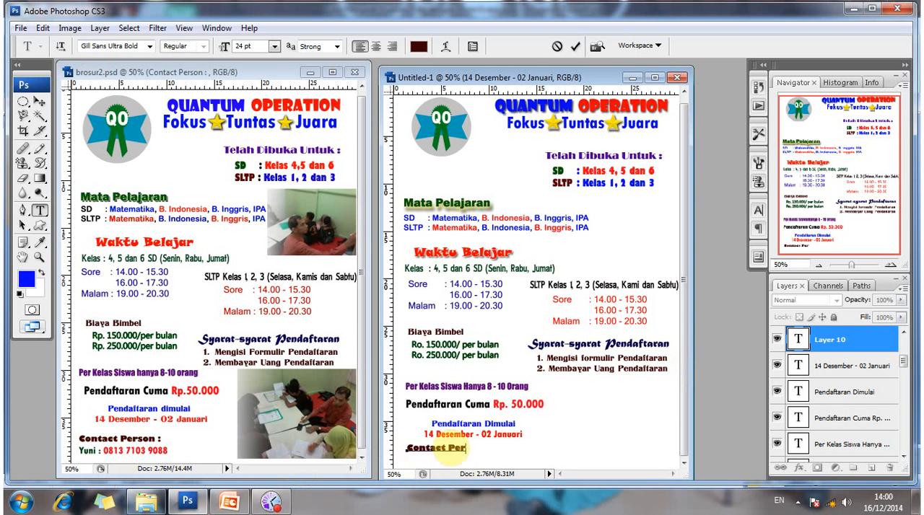
type("son")
key("Return")
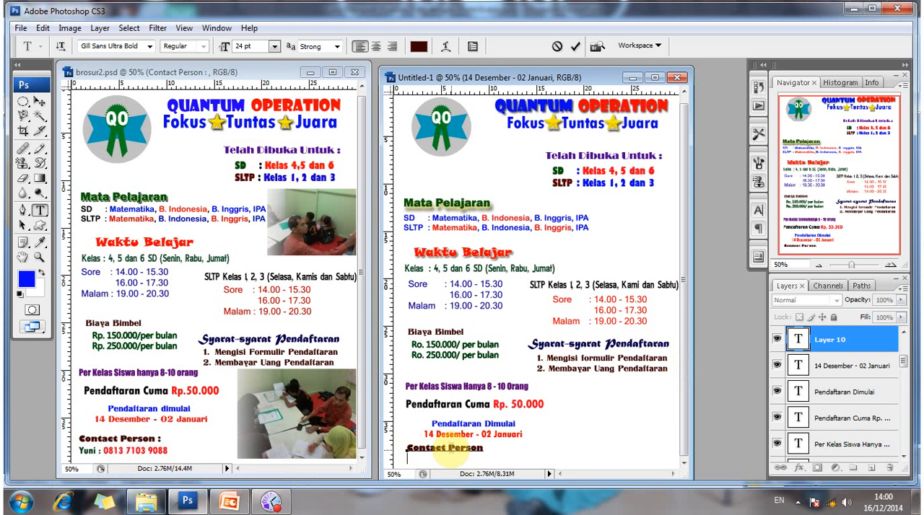
left_click(42, 105)
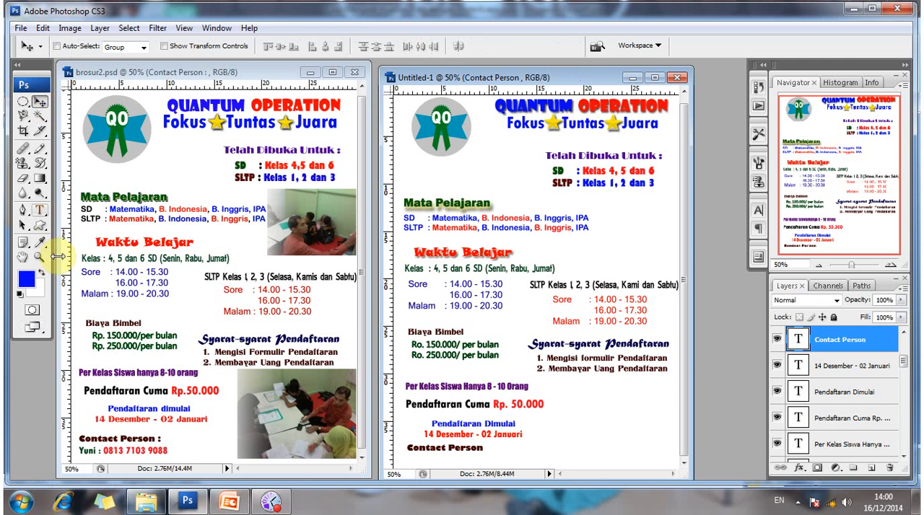
Pick up the font and size of the contact name and phone line in brosur2.psd for the Type tool.
key("t")
left_click(95, 450)
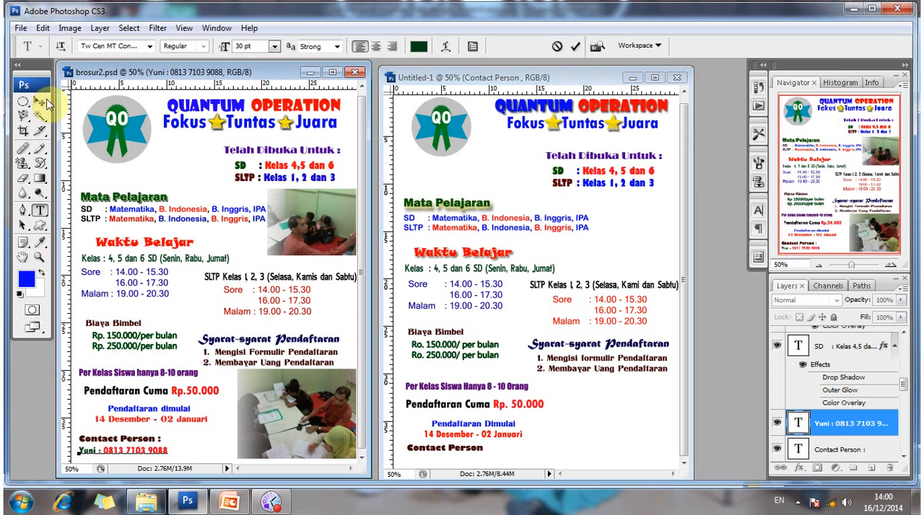
left_click(43, 102)
left_click(42, 210)
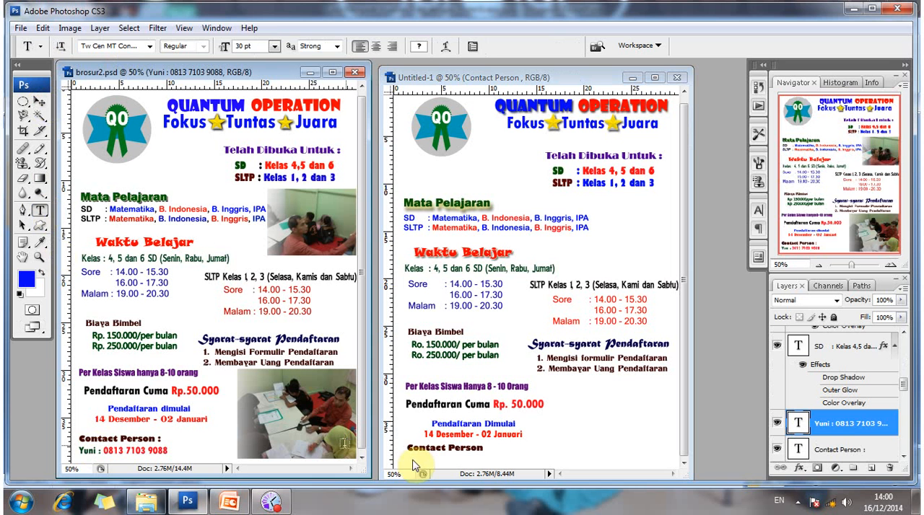
Add a 30 pt text line with the contact's name and phone number beneath "Contact Person" in Untitled-1.
left_click(415, 464)
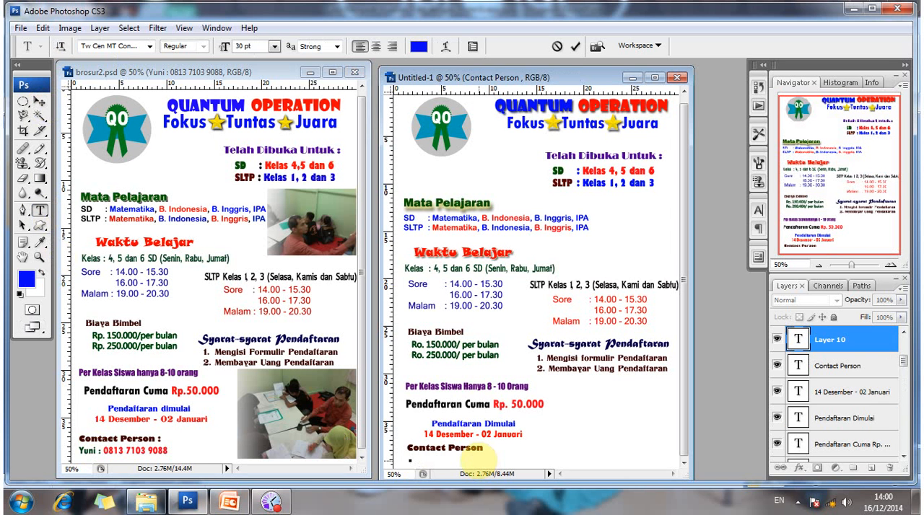
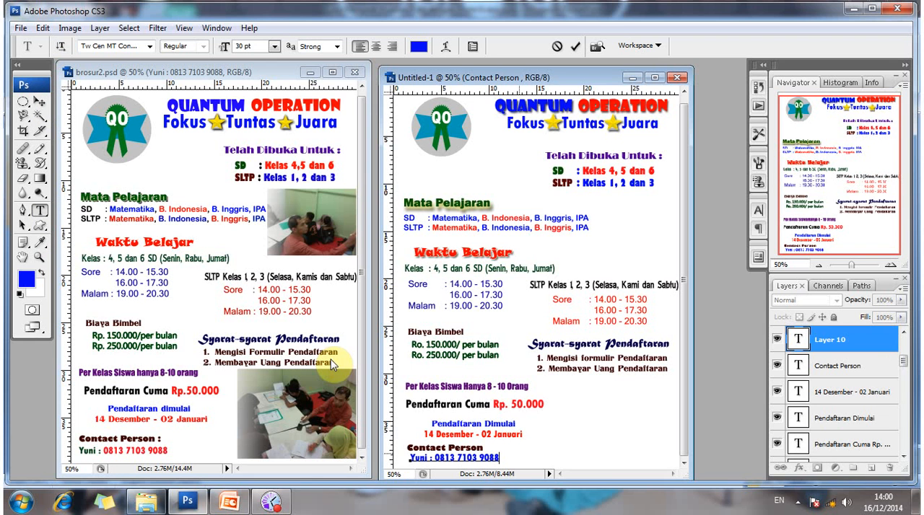
left_click(40, 102)
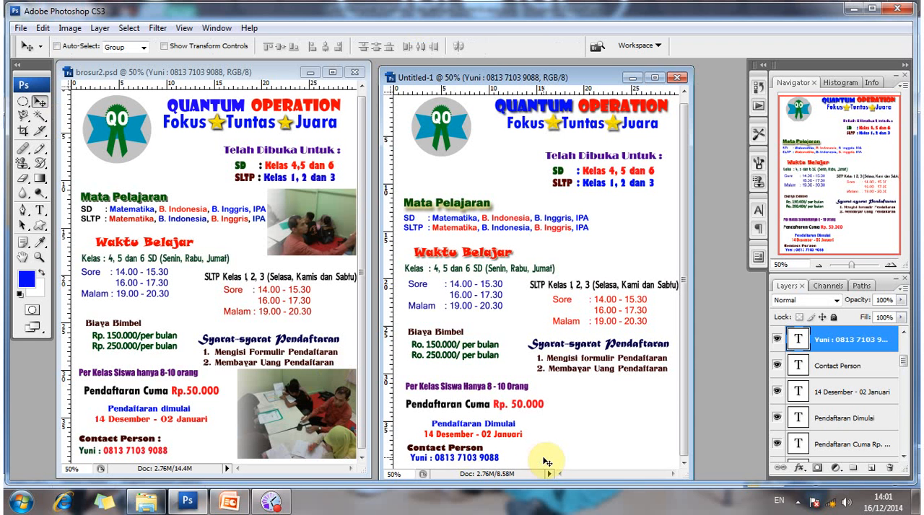
Shift the "Contact Person" heading and the contact's phone line slightly left, keeping their left edges aligned.
key("shift+Left")
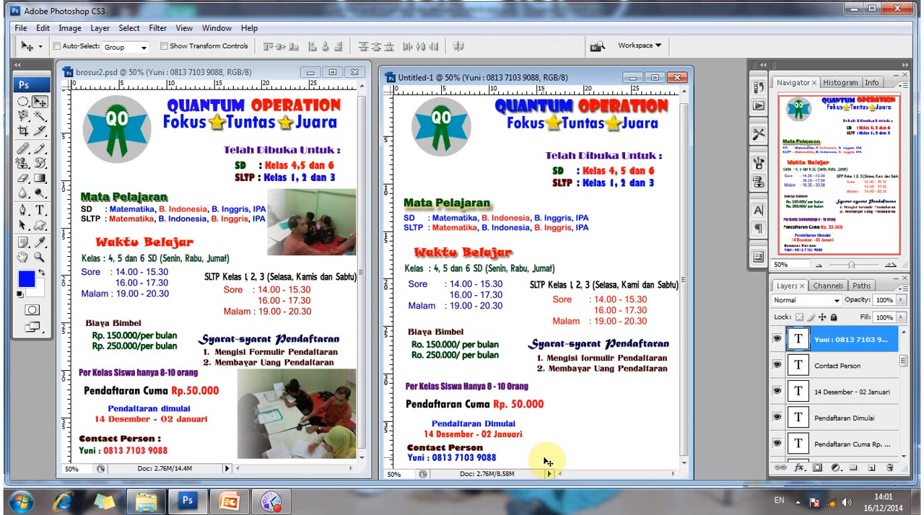
right_click(483, 451)
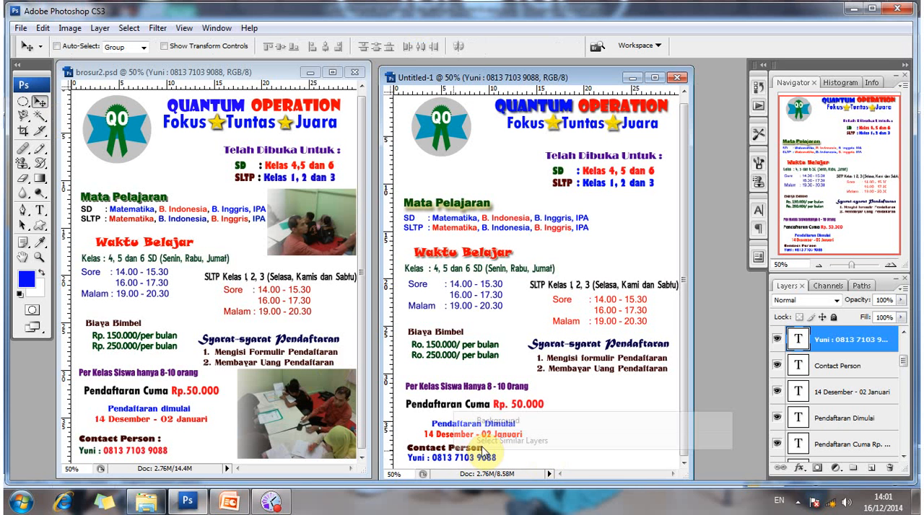
right_click(463, 422)
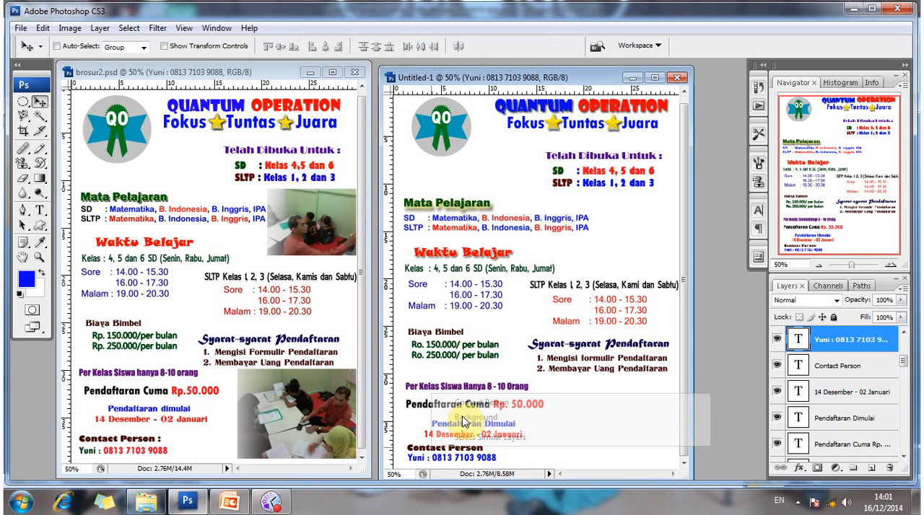
left_click(476, 407)
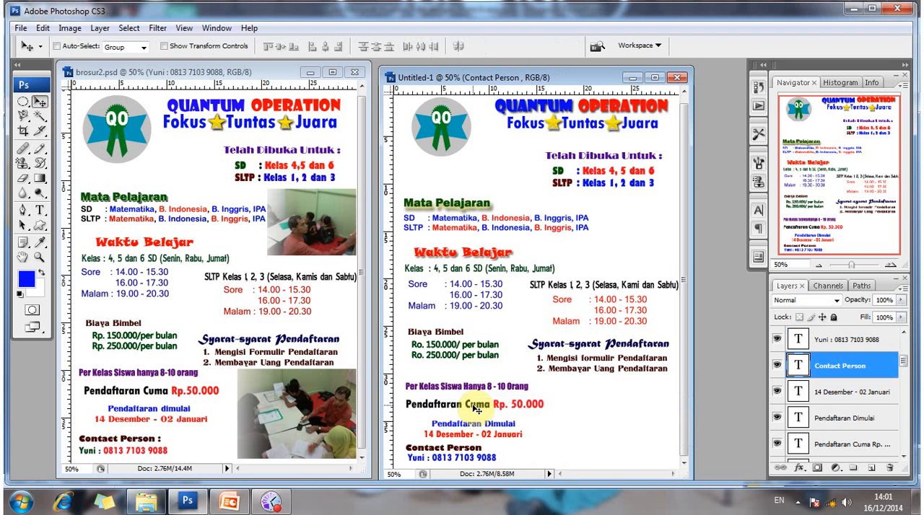
left_click_drag(437, 458, 436, 457)
right_click(453, 459)
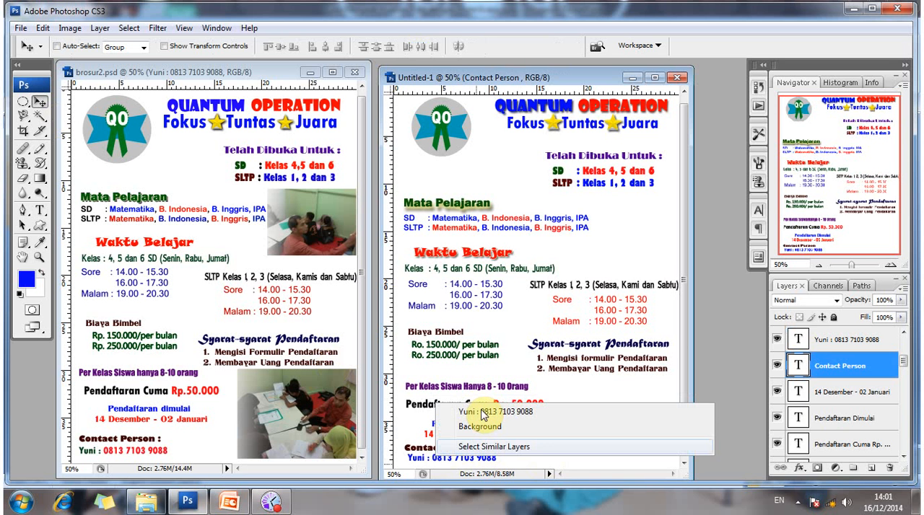
left_click(483, 414)
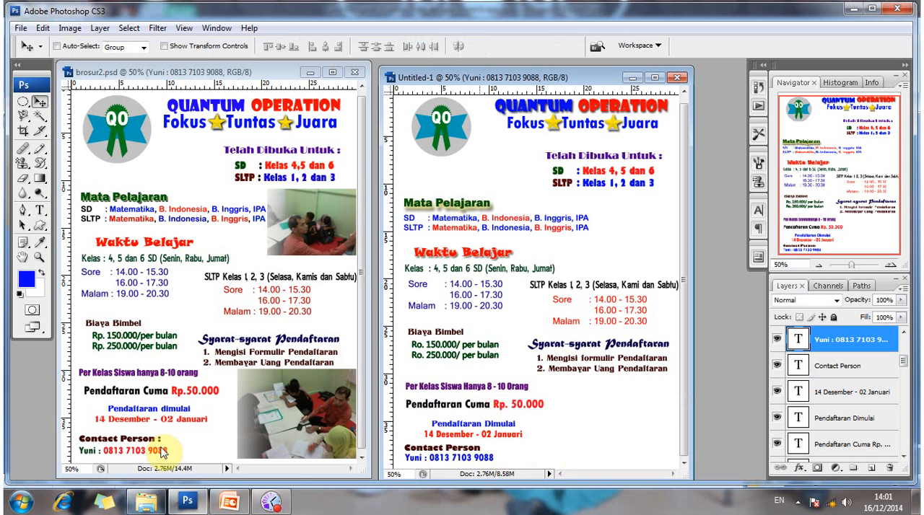
Check the text color of the contact's name in brosur2.psd.
left_click(41, 211)
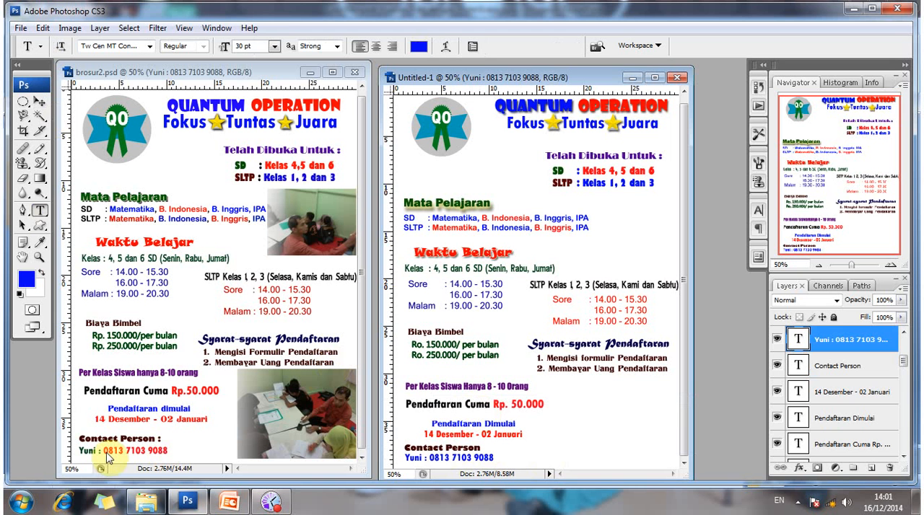
left_click(81, 449)
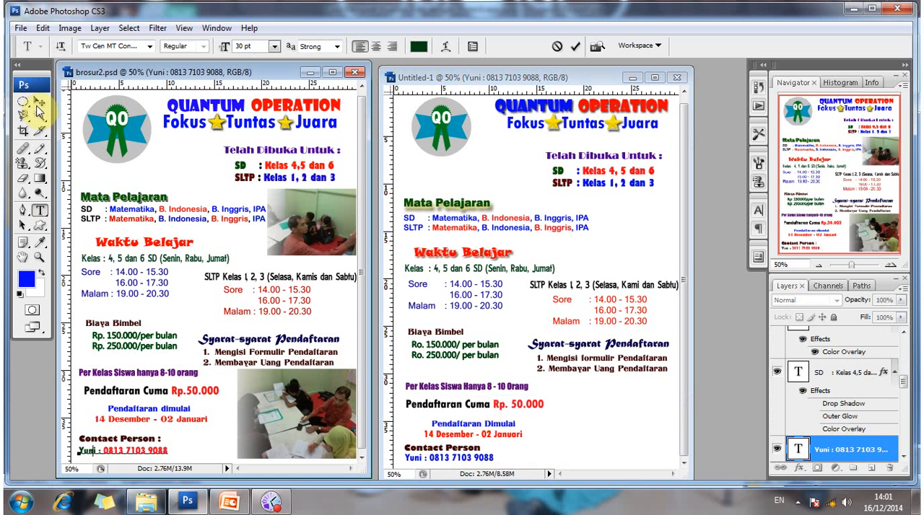
left_click(40, 104)
Color the contact's name in the last text line of Untitled-1 dark green, #045800.
left_click(40, 209)
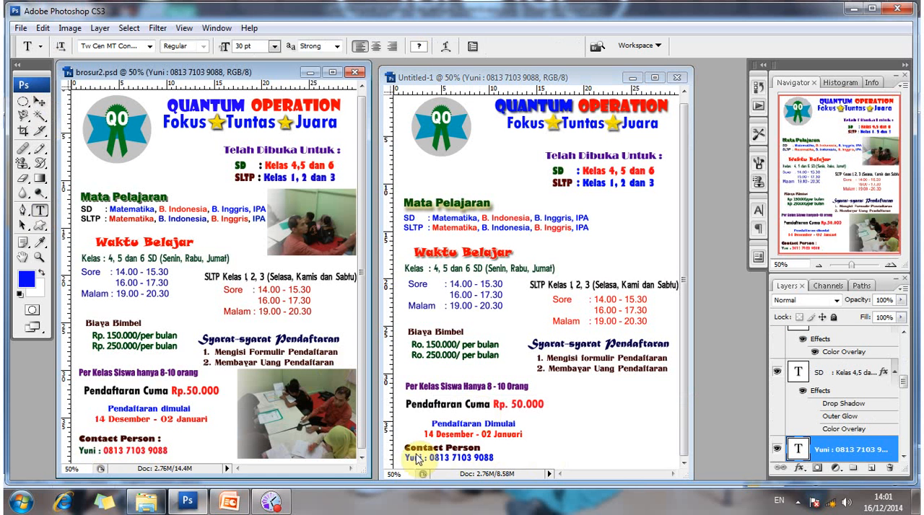
left_click(408, 459)
double_click(410, 458)
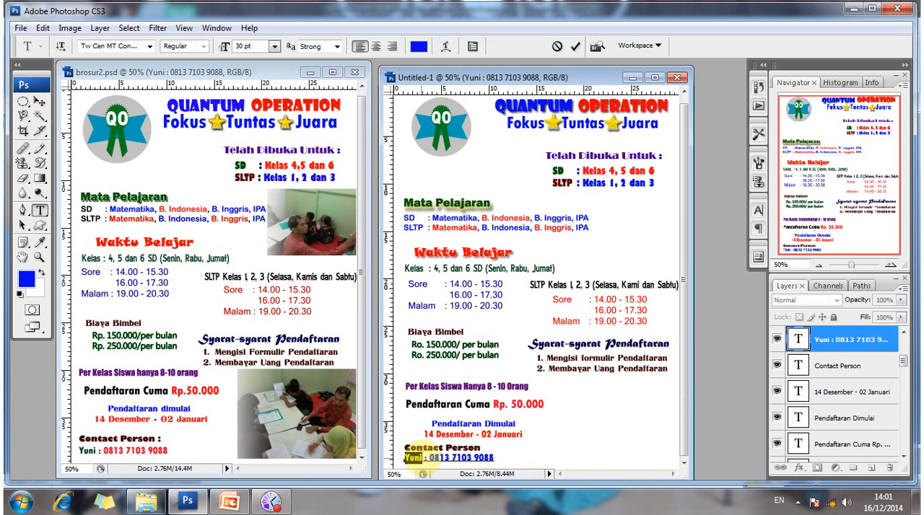
left_click(412, 463)
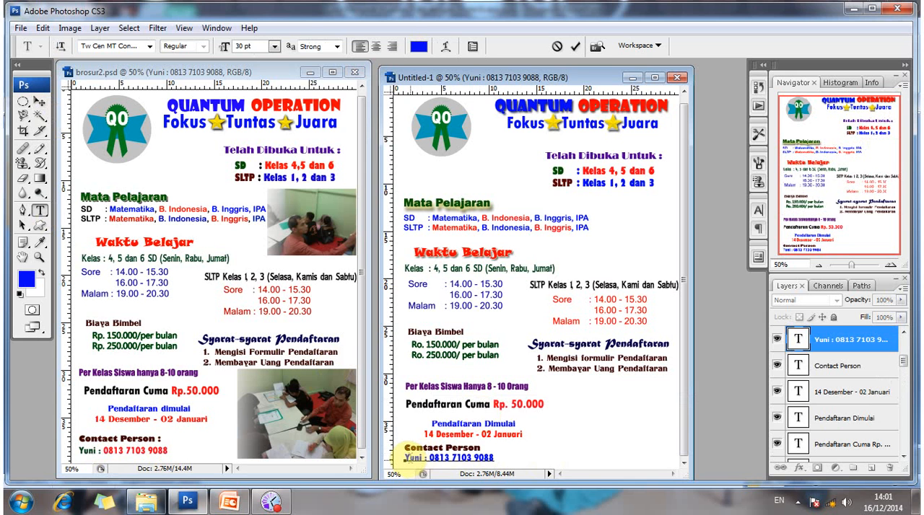
left_click_drag(405, 459, 427, 459)
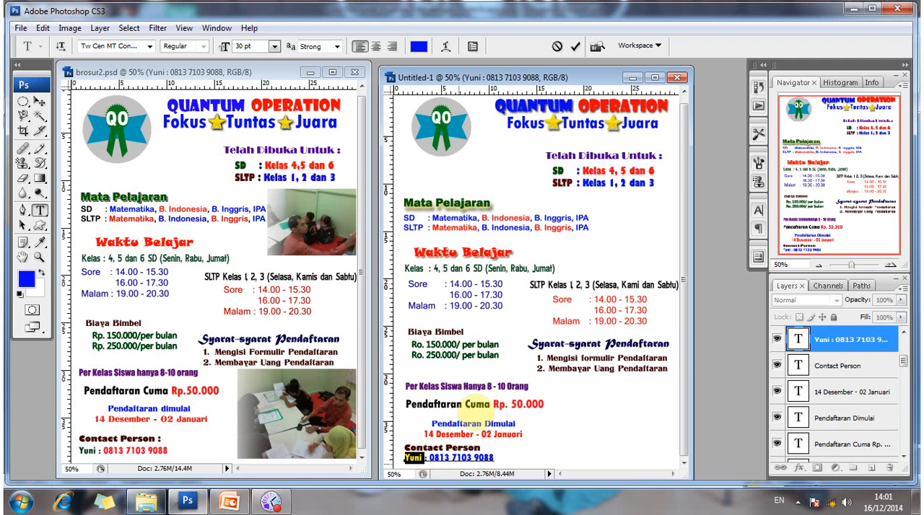
left_click(418, 46)
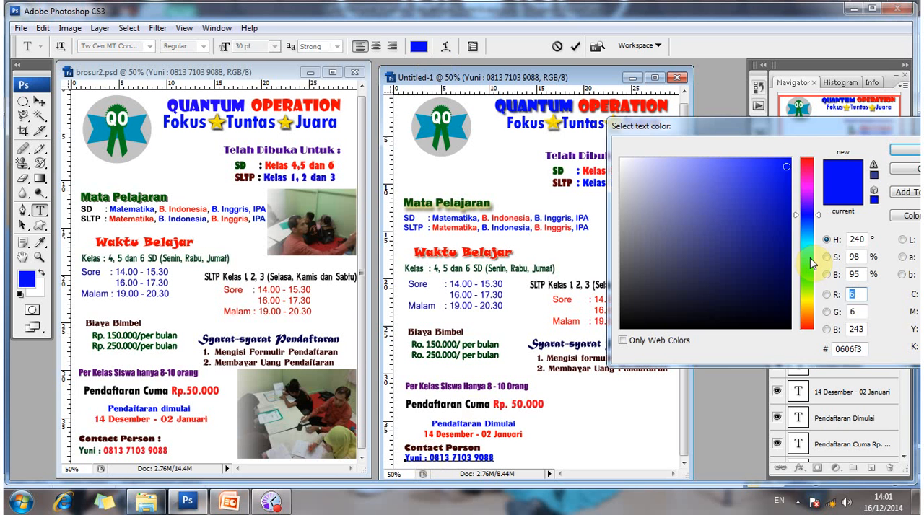
left_click(809, 278)
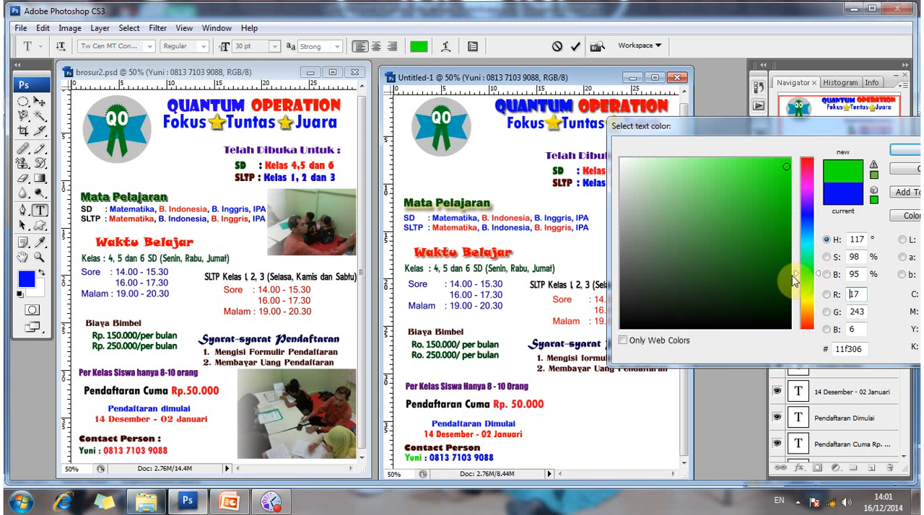
left_click(790, 270)
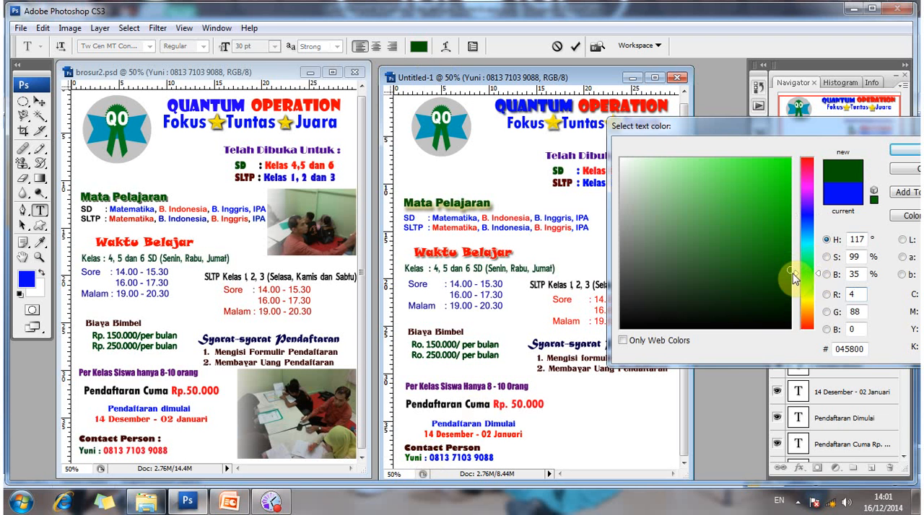
left_click(894, 148)
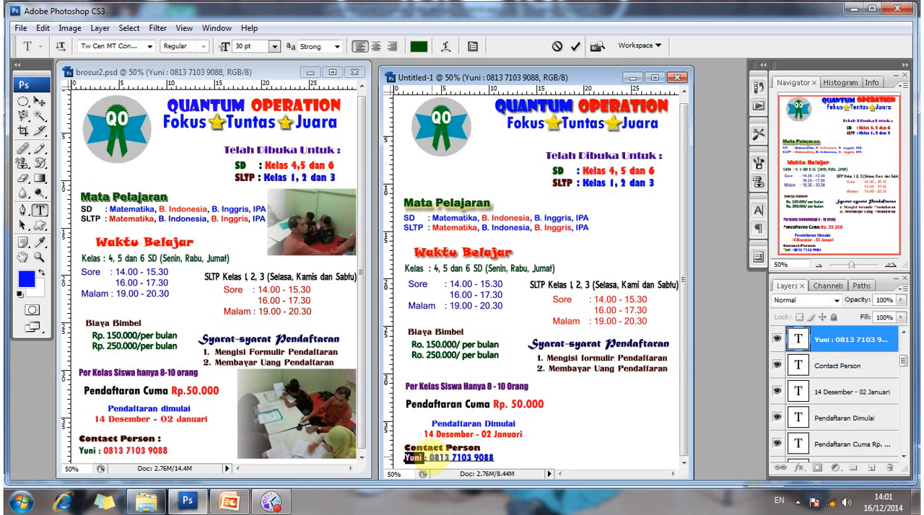
Color the contact's phone number in Untitled-1 red, #fb051c, and commit the text edit.
left_click_drag(429, 457, 494, 458)
left_click(419, 45)
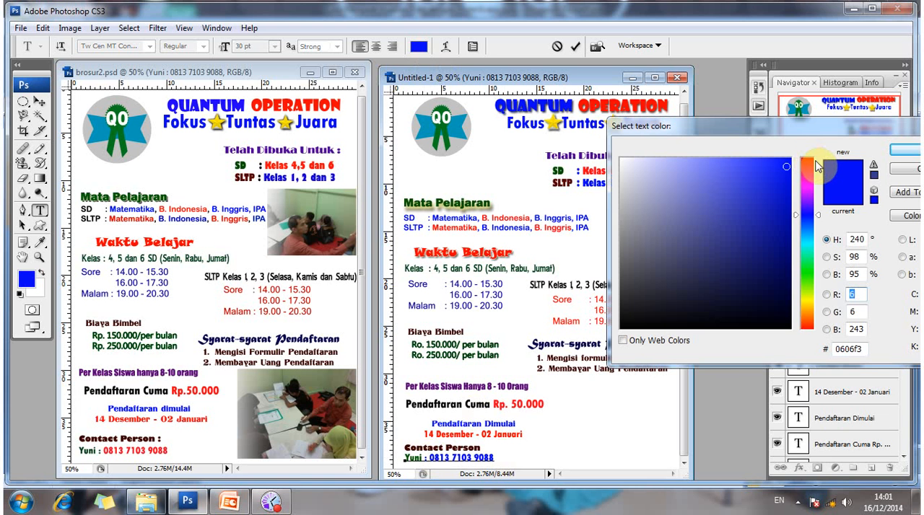
left_click_drag(816, 166, 808, 160)
left_click(515, 438)
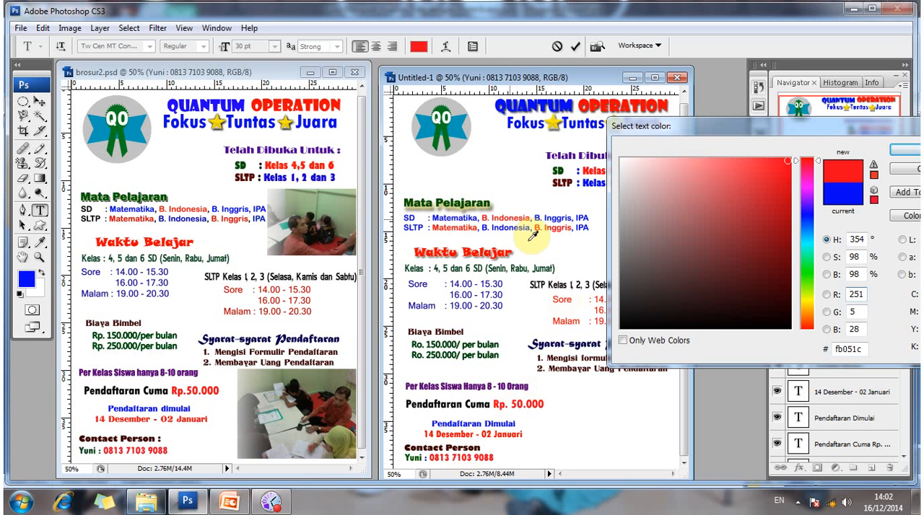
left_click(900, 157)
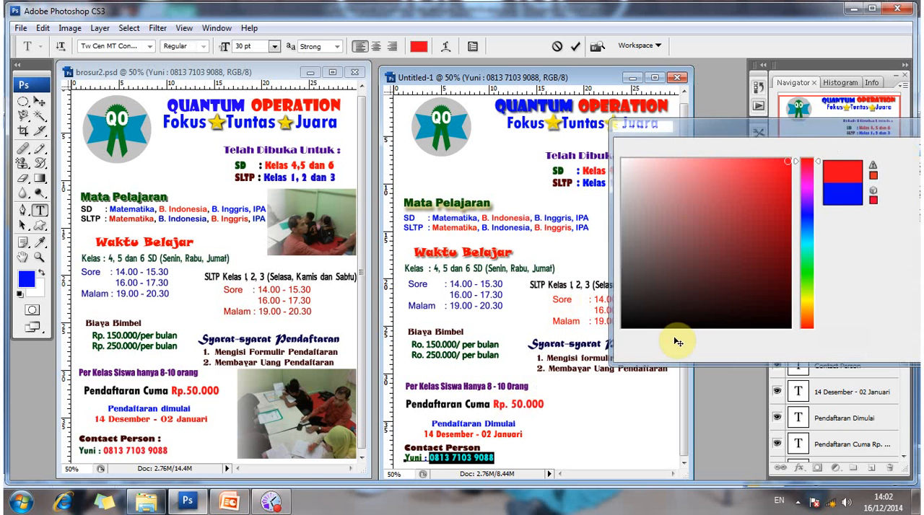
left_click(40, 102)
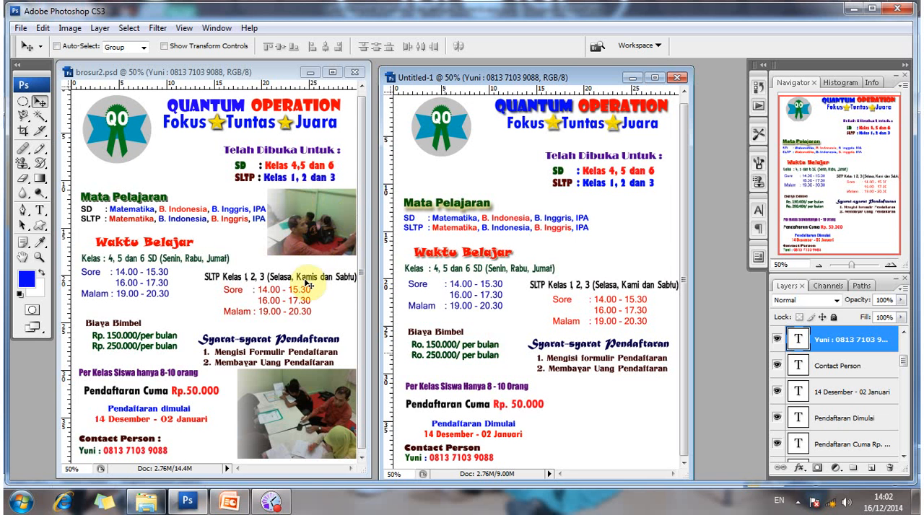
Open the classroom photo 20121122_202502.jpg from the adobe photoshop folder.
left_click(21, 29)
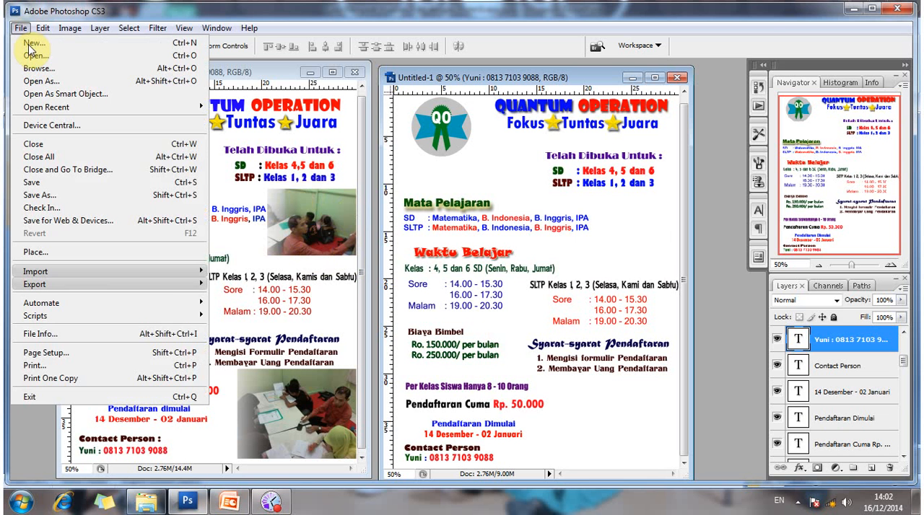
left_click(46, 61)
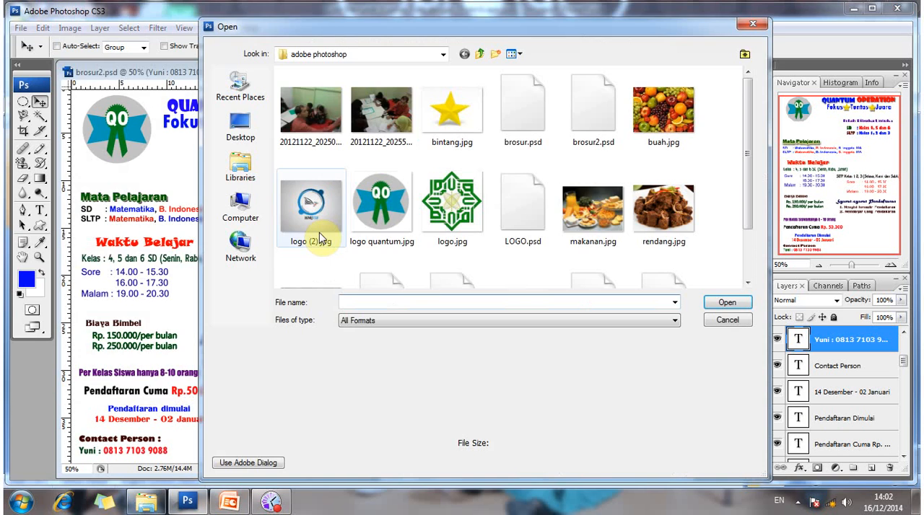
left_click(315, 140)
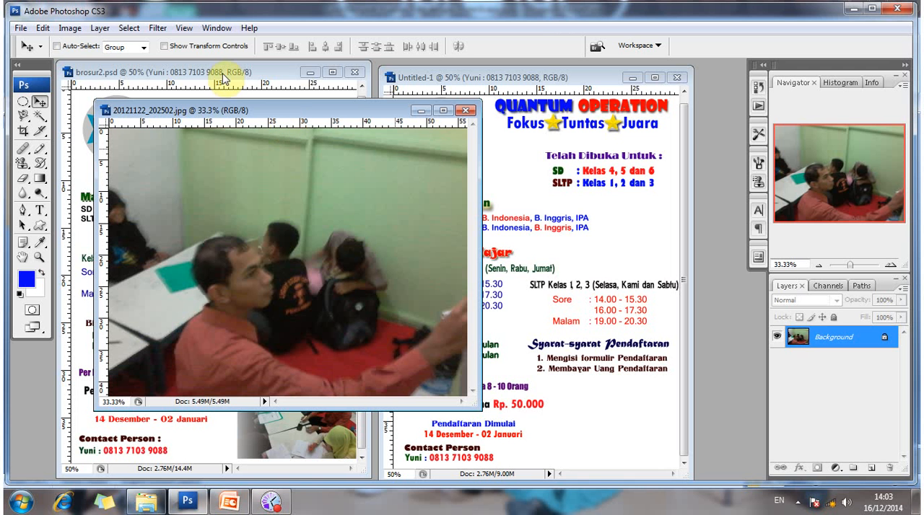
Resize the classroom photo to 500 pixels wide with constrained proportions and copy it into Untitled-1.
left_click(67, 29)
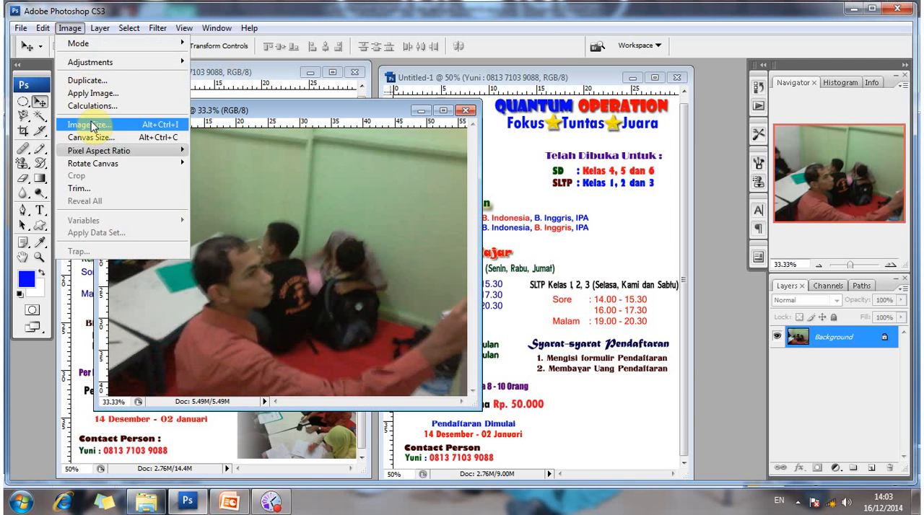
left_click(90, 125)
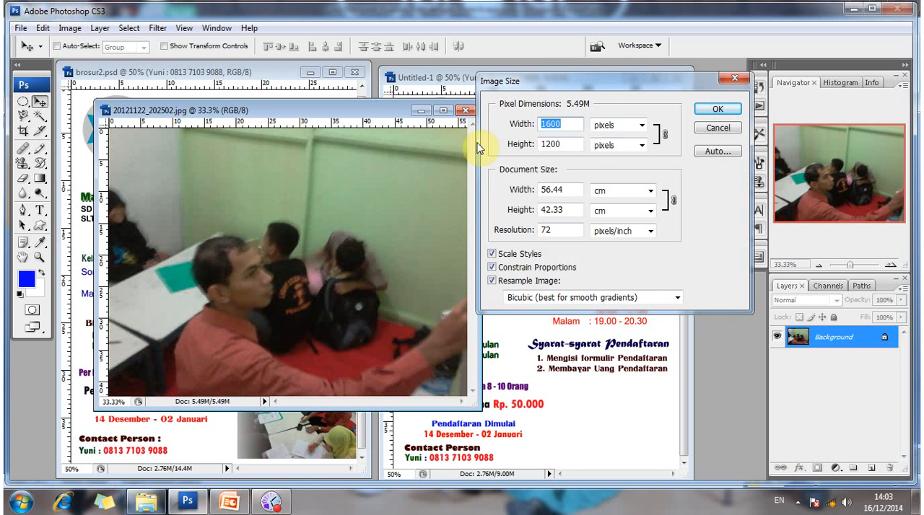
type("500")
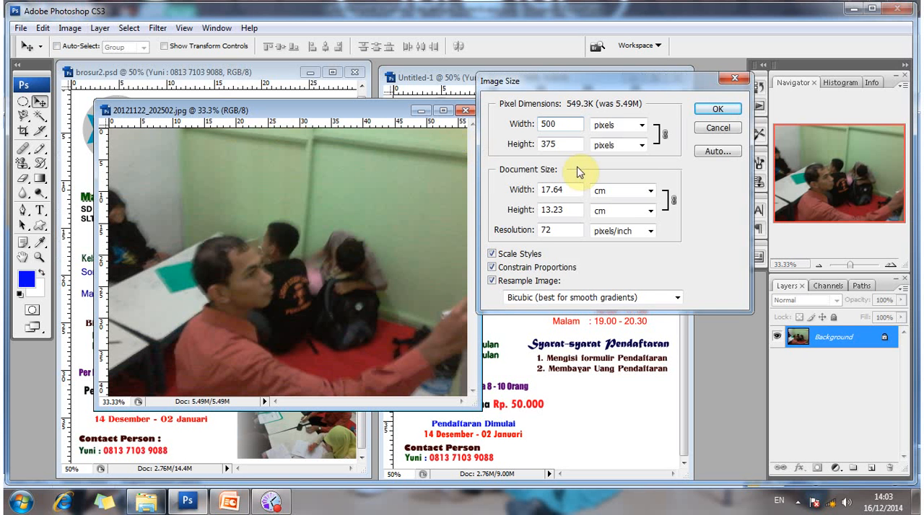
left_click(717, 110)
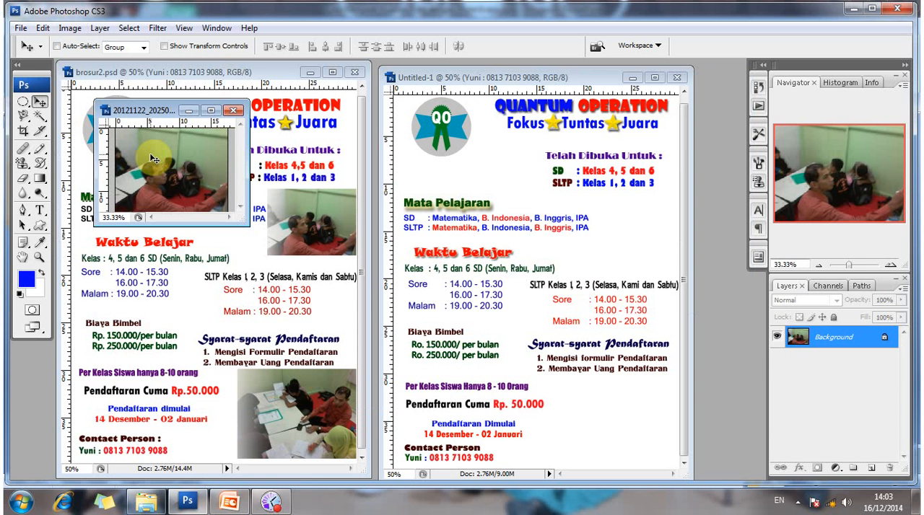
left_click_drag(153, 159, 509, 236)
Move the photo's layer down the stack to directly above the Background, behind all the brochure text.
left_click(827, 449)
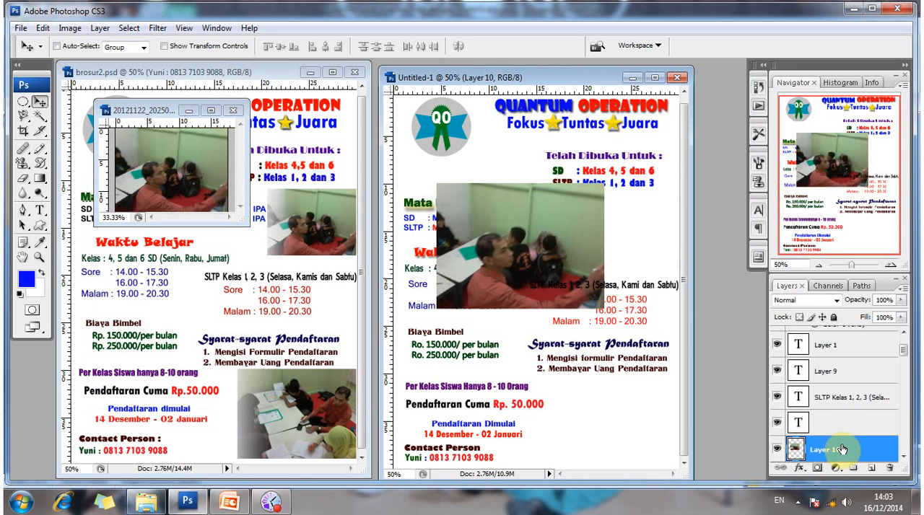
scroll(894, 379, "down", 1)
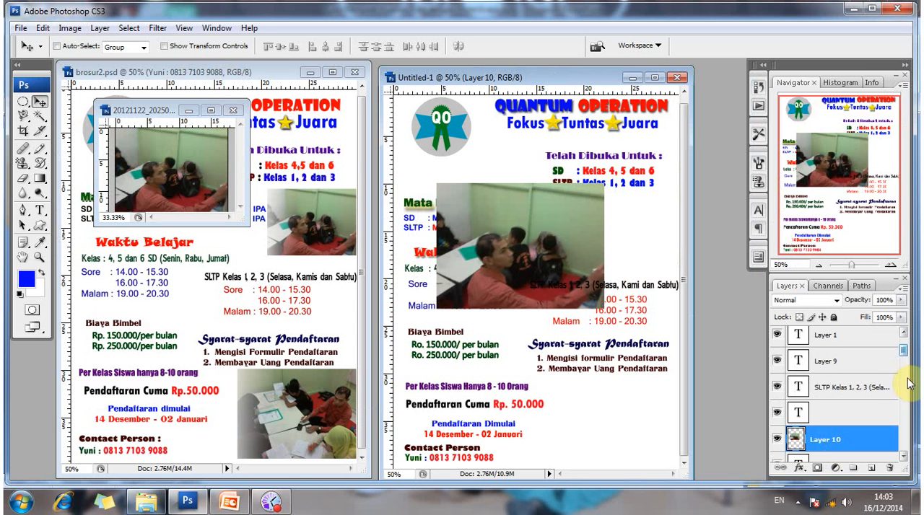
scroll(908, 385, "down", 5)
scroll(774, 341, "up", 2)
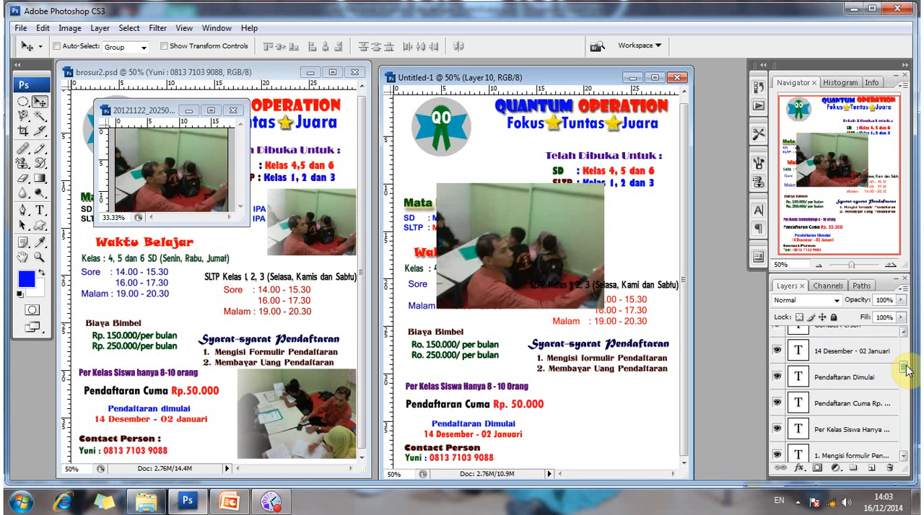
scroll(905, 369, "up", 5)
left_click(554, 252)
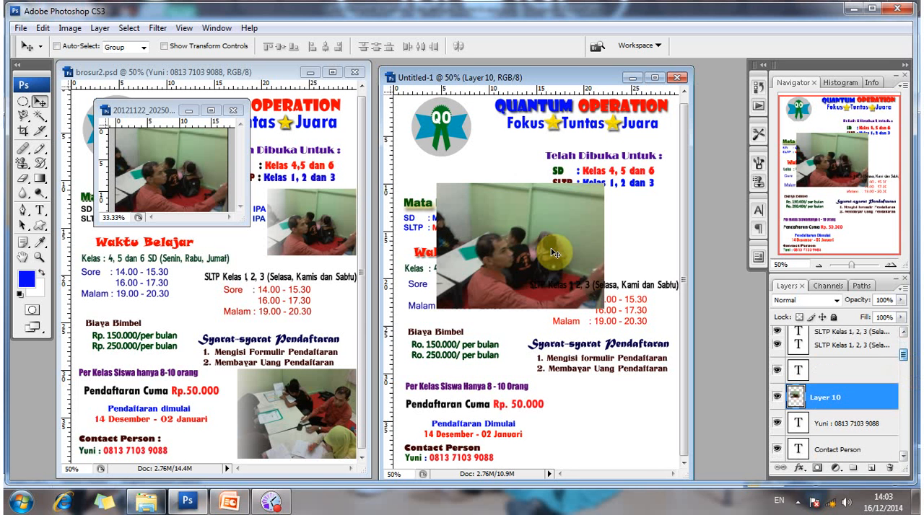
right_click(542, 247)
left_click(543, 247)
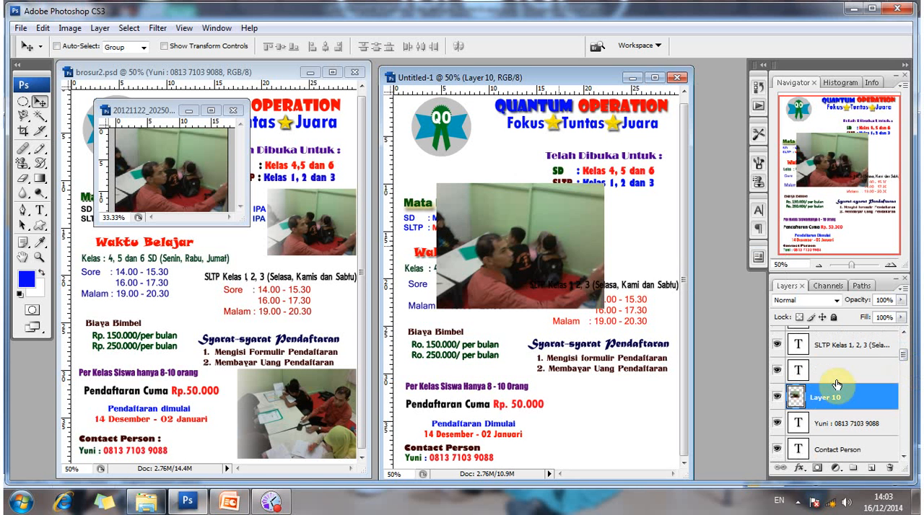
left_click_drag(842, 402, 842, 442)
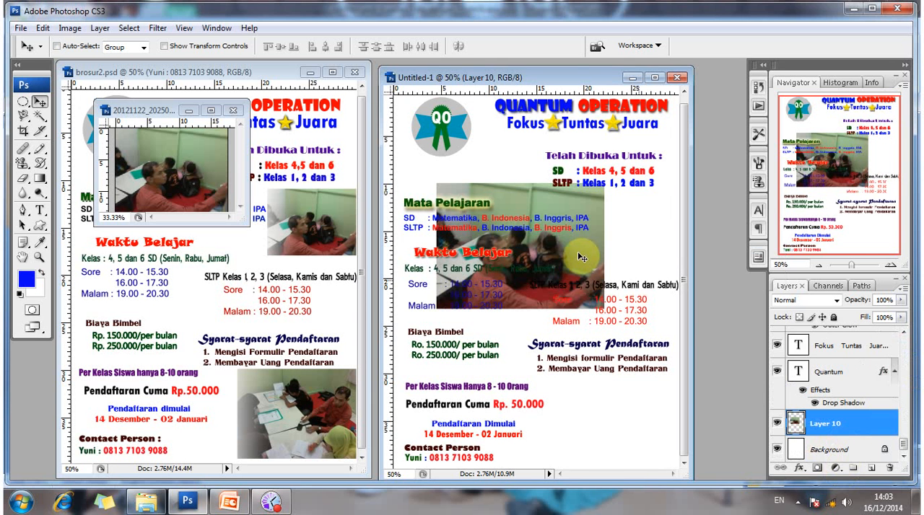
Move the photo against the page's right edge and scale it proportionally to about 58%.
left_click_drag(580, 257, 329, 93)
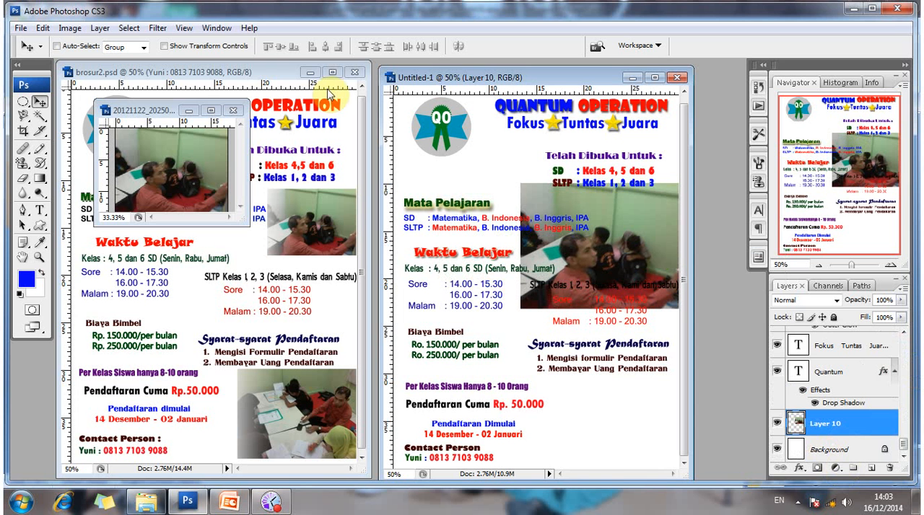
left_click(165, 46)
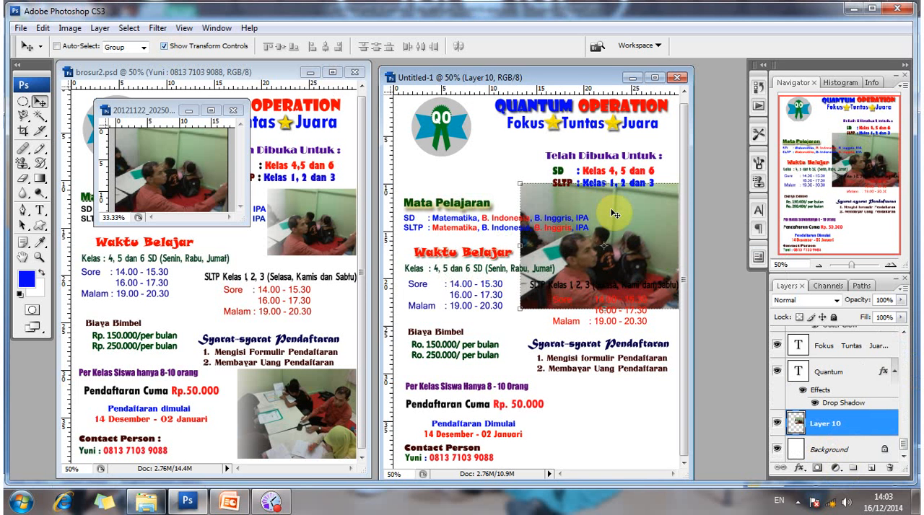
left_click(518, 183)
left_click_drag(518, 182, 592, 233)
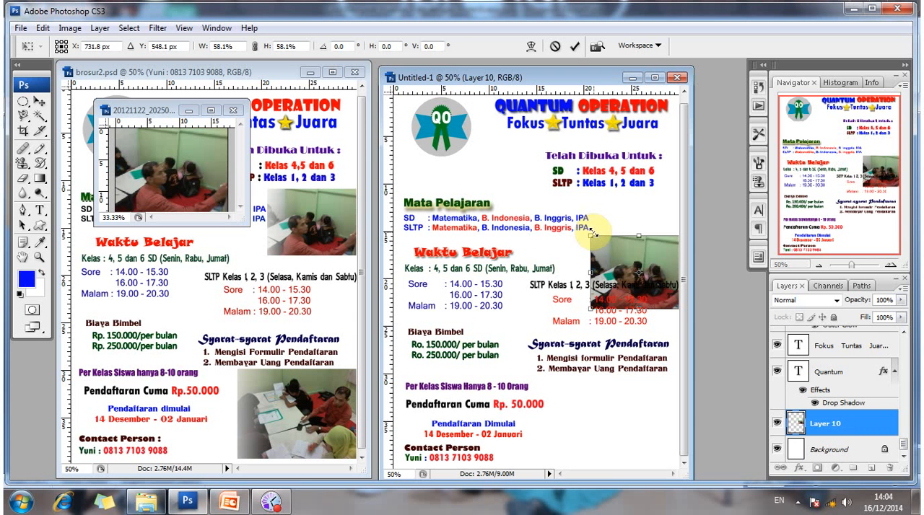
key("Return")
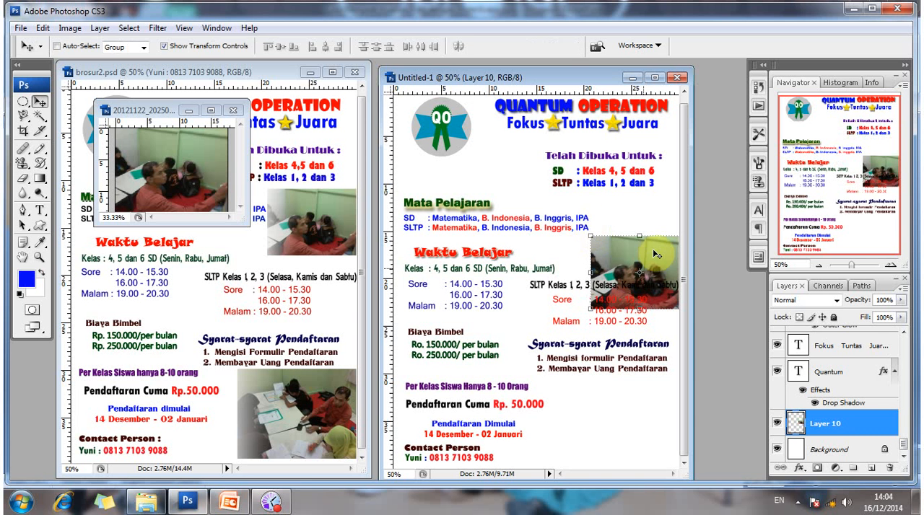
Move the scaled photo up beside the subject list, above the SLTP schedule, flush with the page's right edge.
key("ctrl+t")
left_click_drag(655, 261, 655, 240)
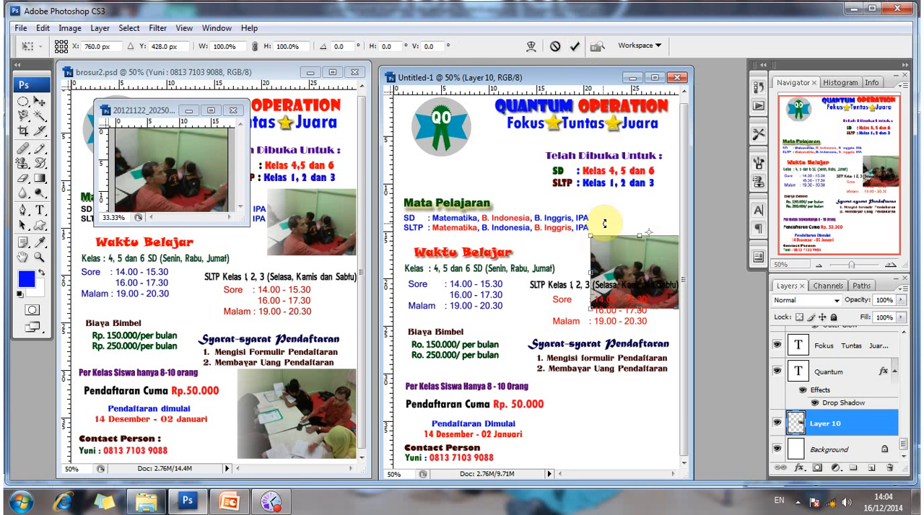
key("Return")
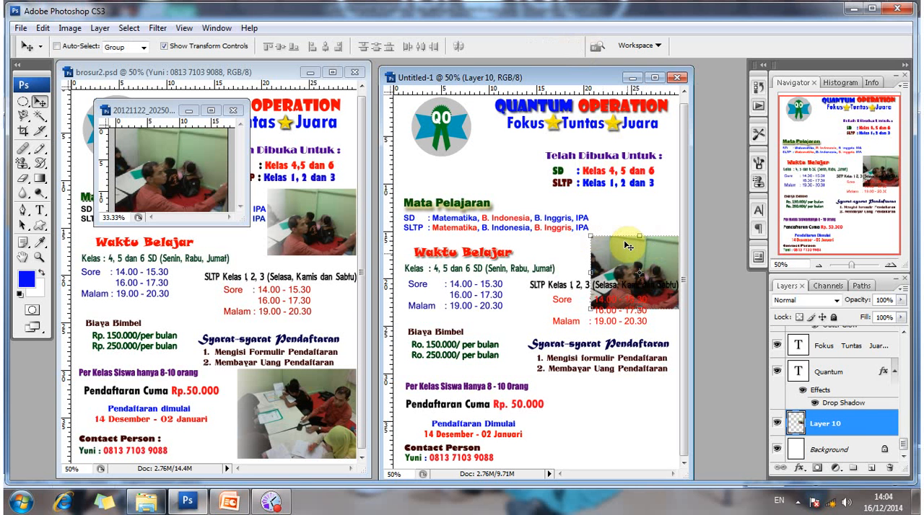
left_click_drag(628, 246, 629, 220)
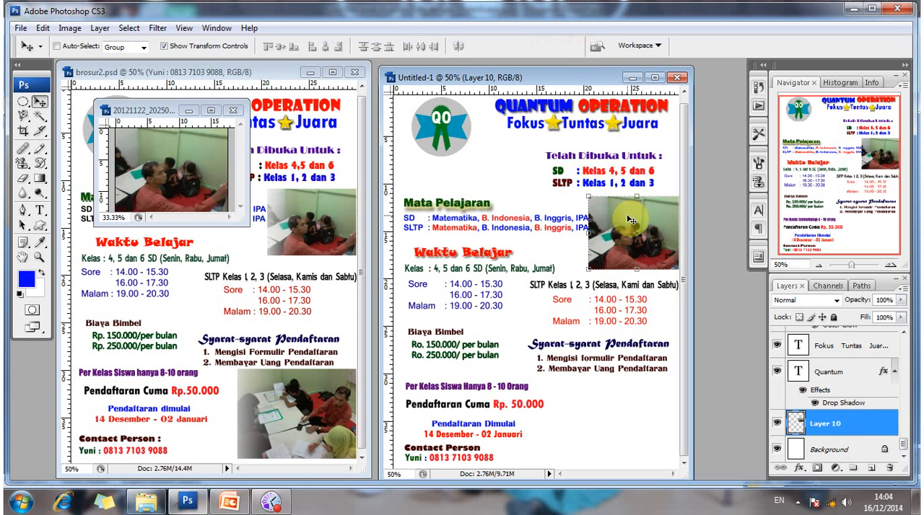
key("Right")
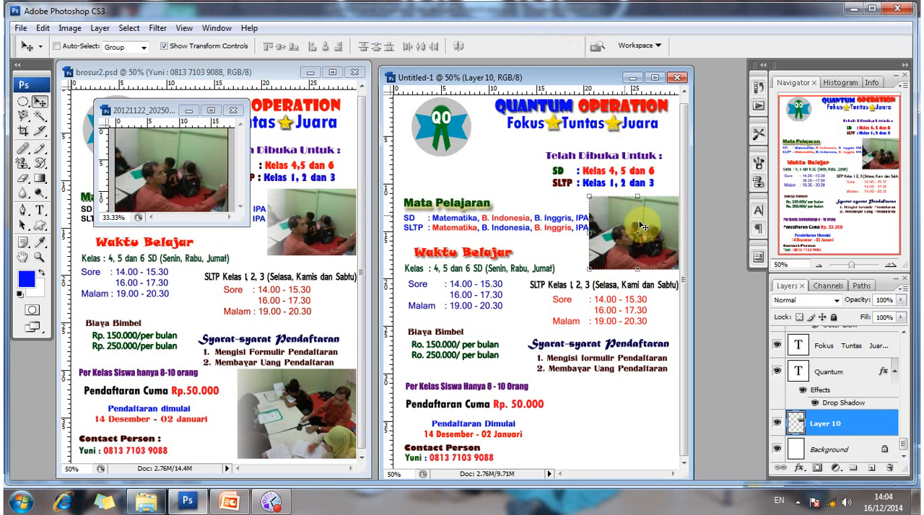
Add a layer mask to the photo beside the subject list and fade its left edge with a short black-to-white linear gradient.
key("Right")
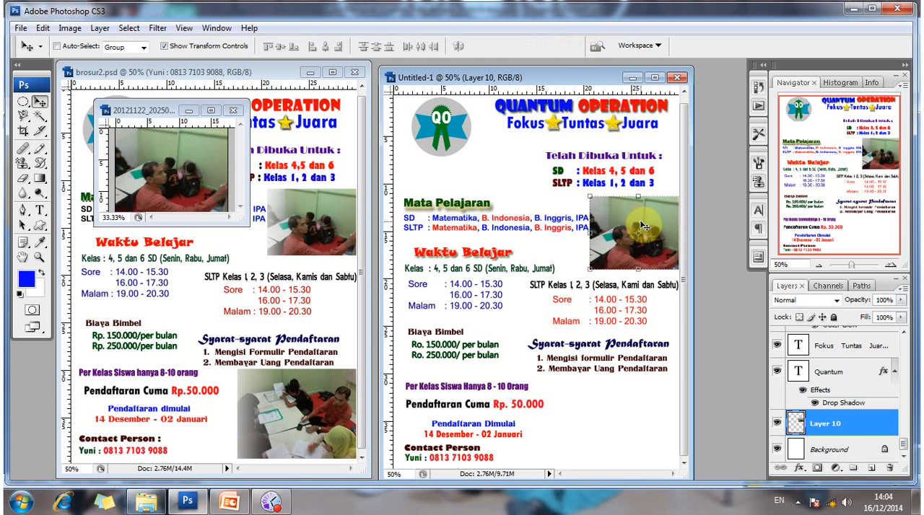
key("Left")
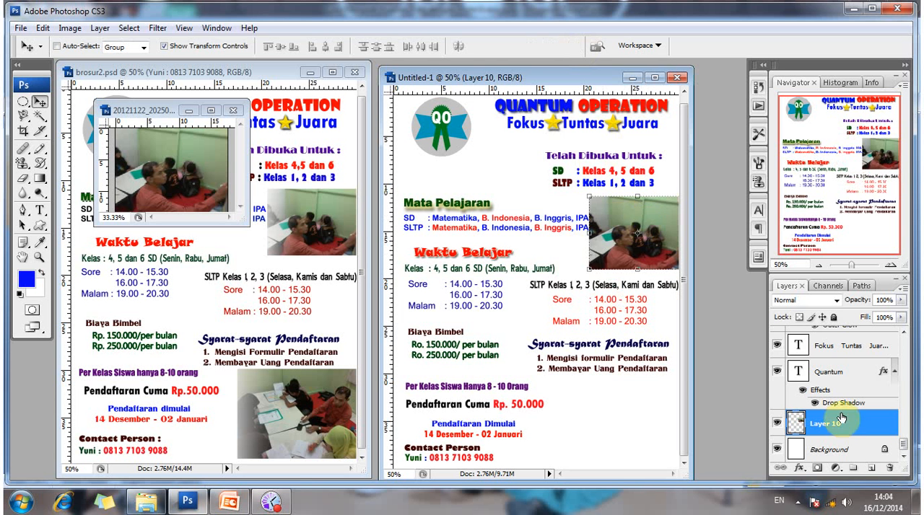
left_click(817, 469)
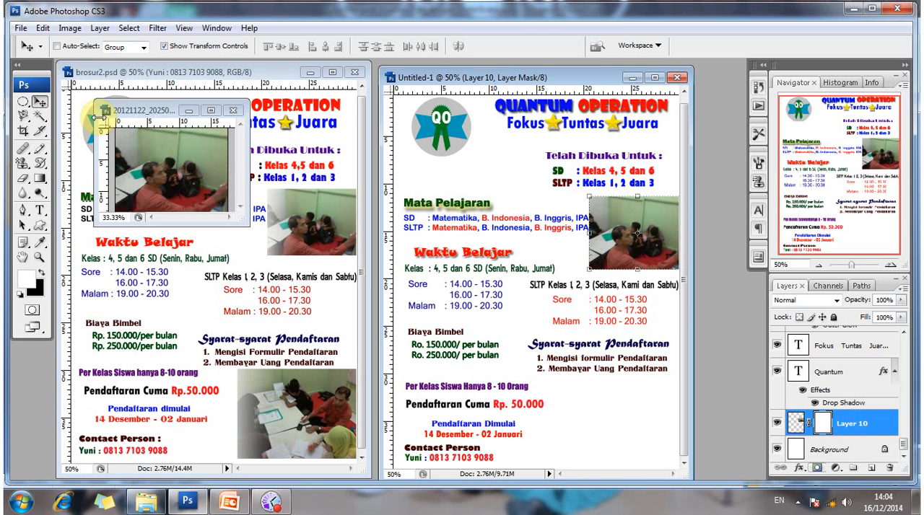
left_click(44, 179)
left_click(106, 46)
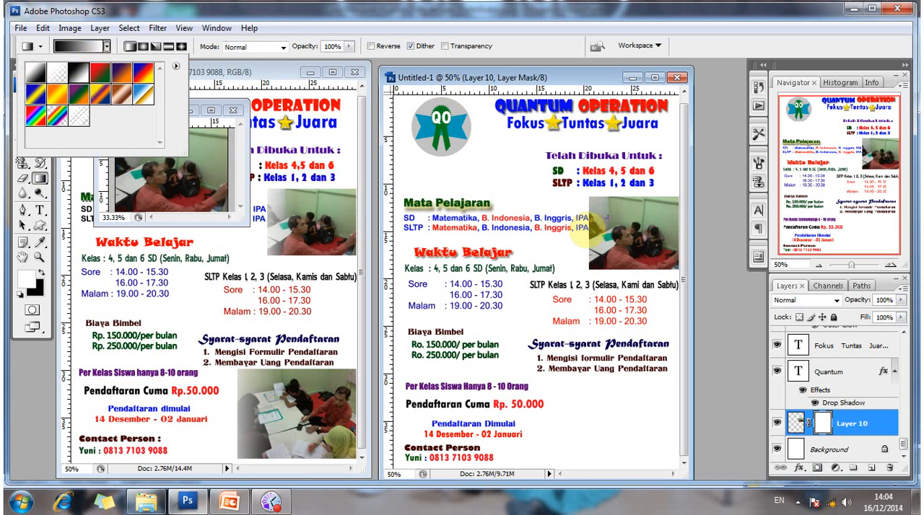
left_click(576, 242)
left_click_drag(576, 242, 653, 242)
key("ctrl+z")
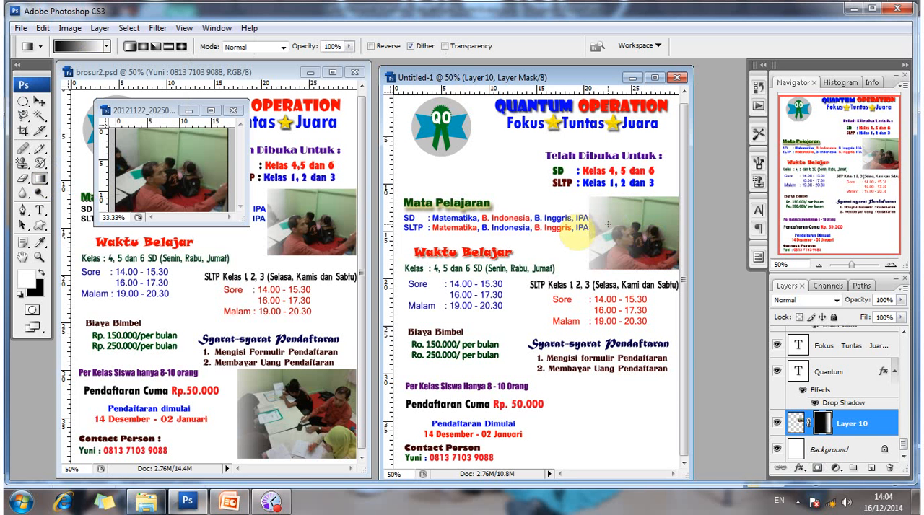
left_click_drag(595, 241, 623, 237)
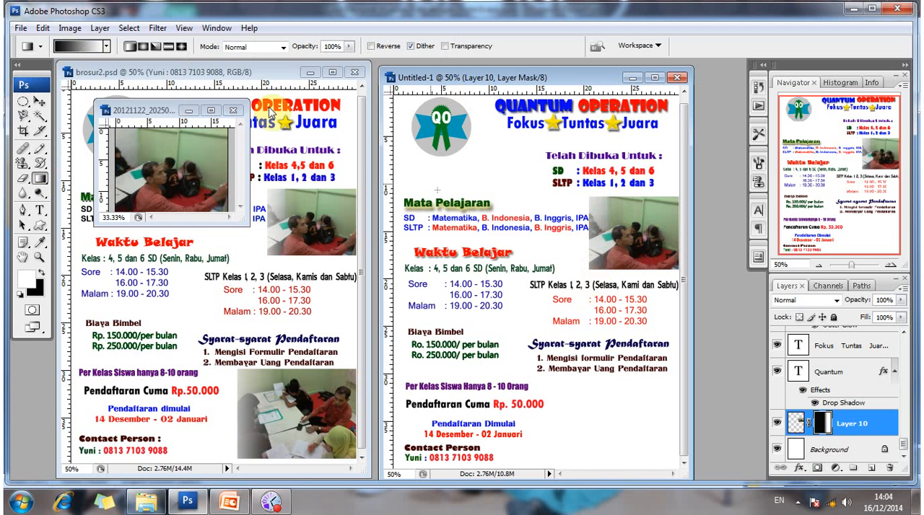
Open the second classroom photo, 20121122_202554.jpg.
left_click(21, 28)
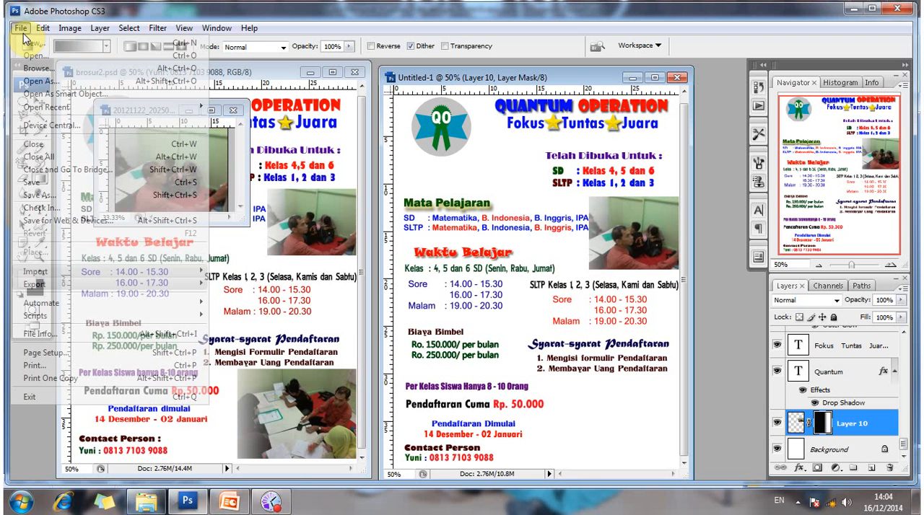
left_click(37, 56)
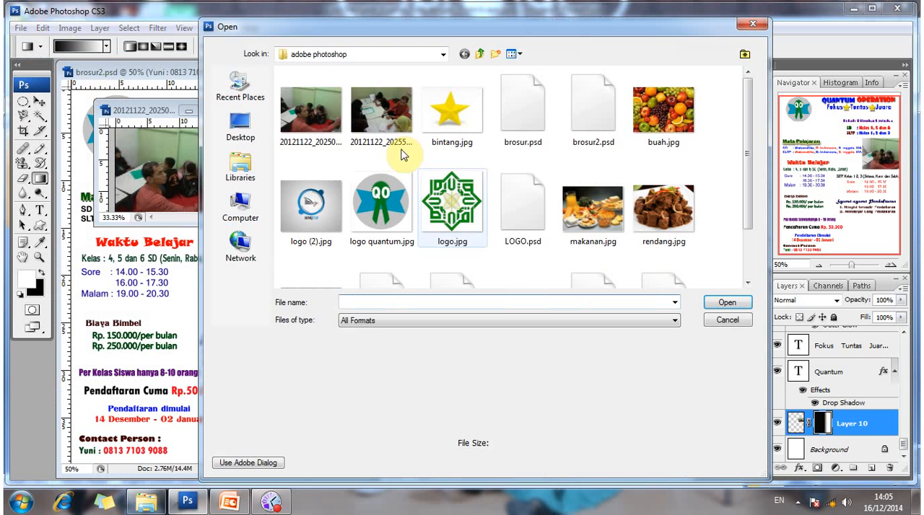
left_click(389, 137)
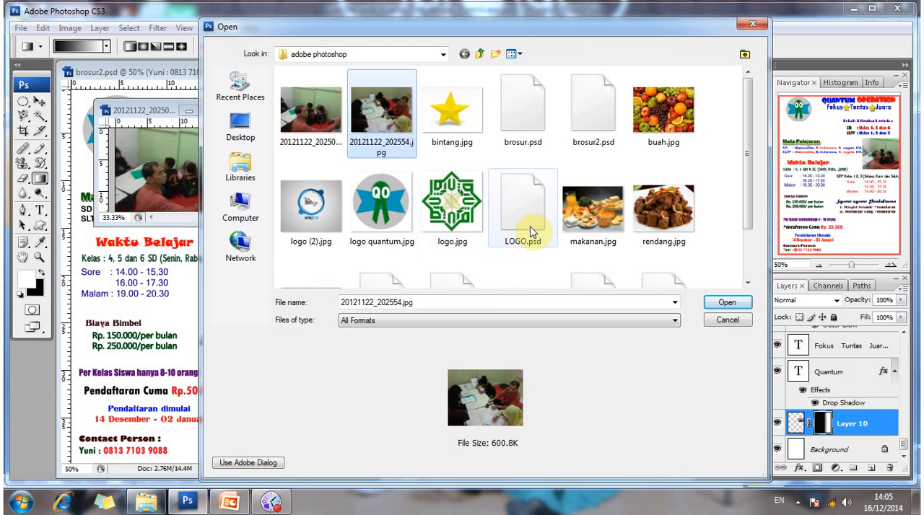
left_click(728, 303)
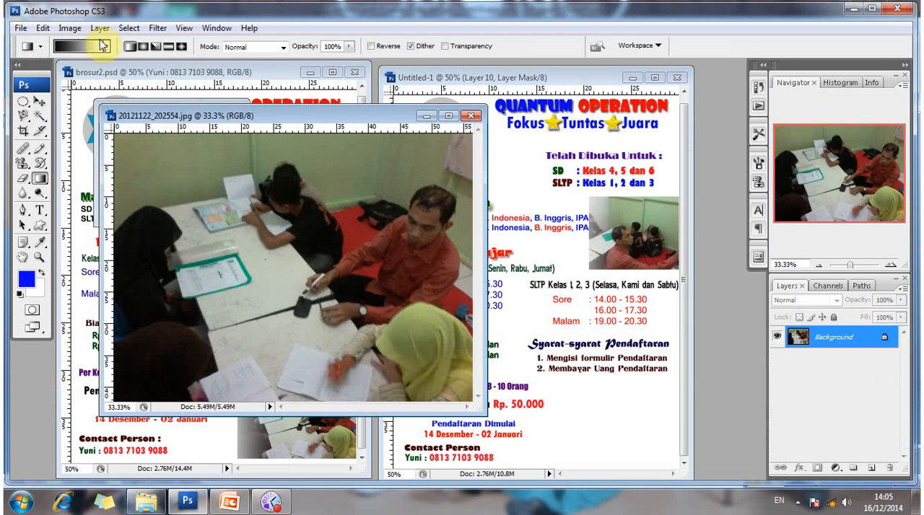
Resize the second classroom photo to 500 pixels wide with constrained proportions.
left_click(70, 28)
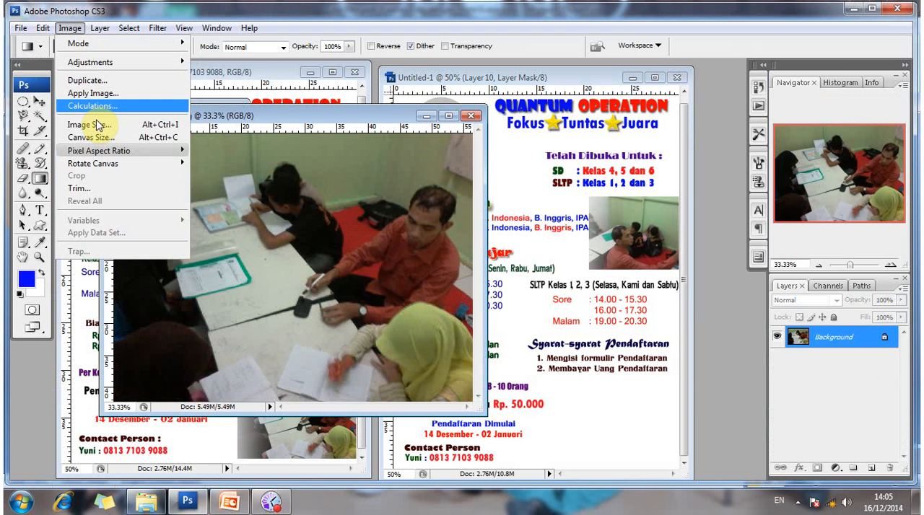
left_click(99, 125)
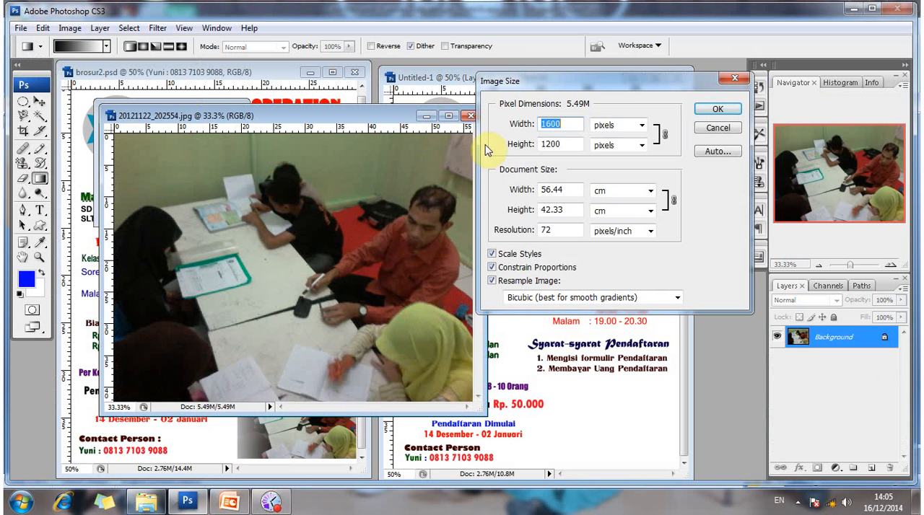
type("500")
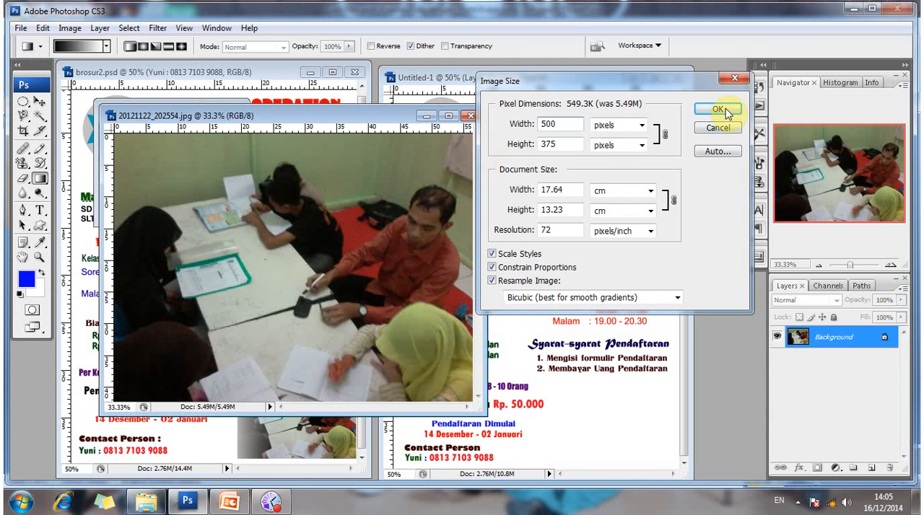
left_click(718, 110)
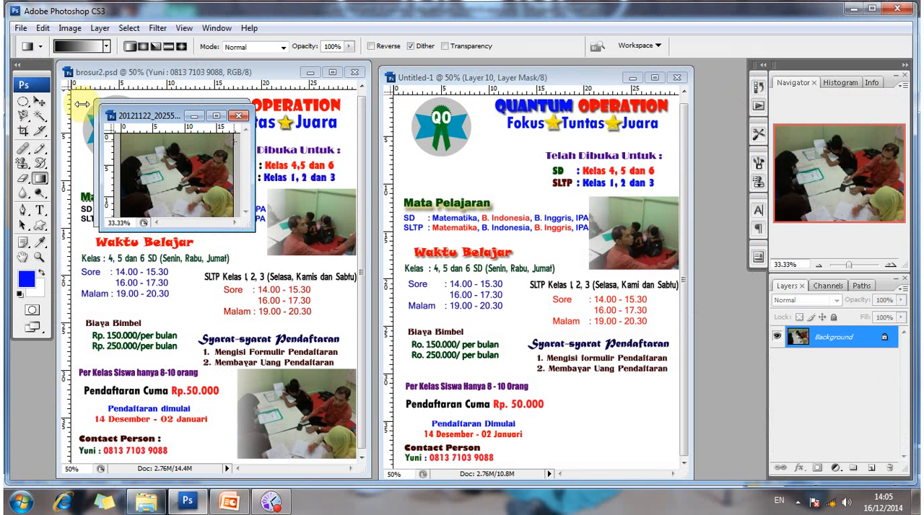
Copy the second photo into Untitled-1 at the page's bottom-right corner and scale it proportionally to about 78.6%, below the registration requirements.
left_click(40, 104)
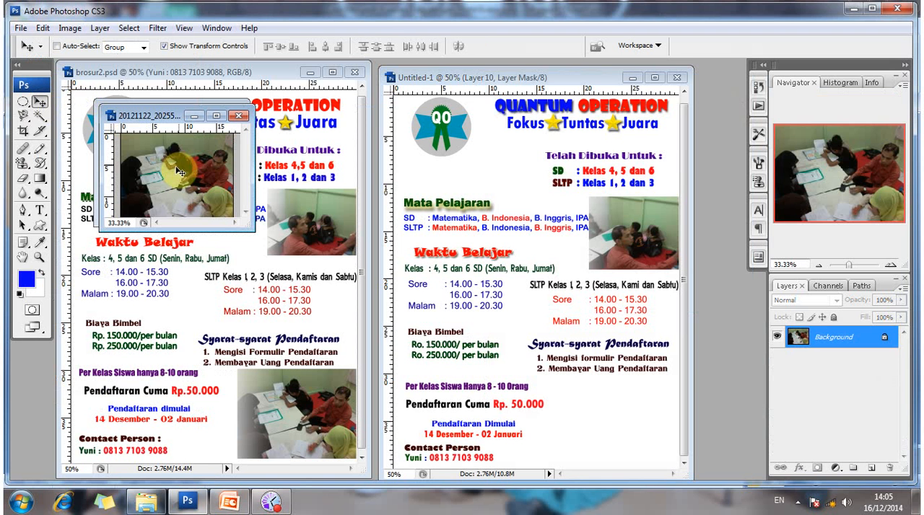
left_click_drag(179, 172, 606, 399)
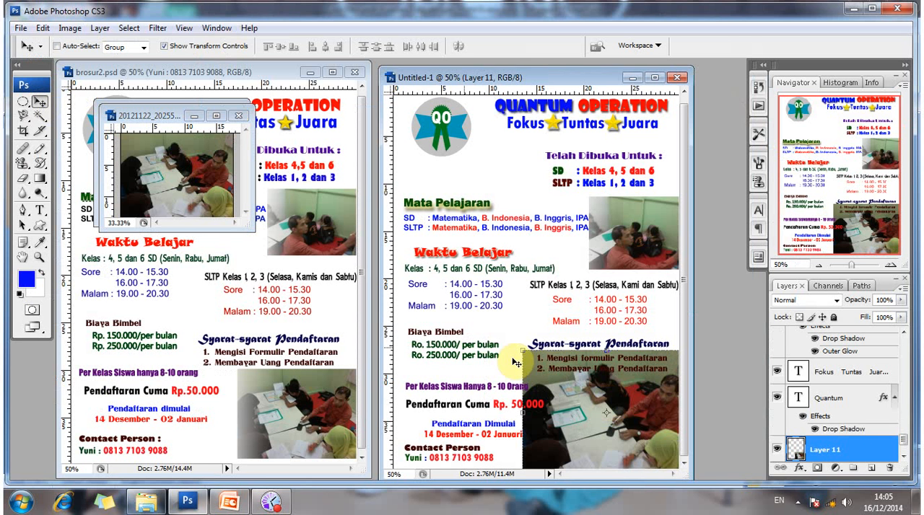
left_click(164, 46)
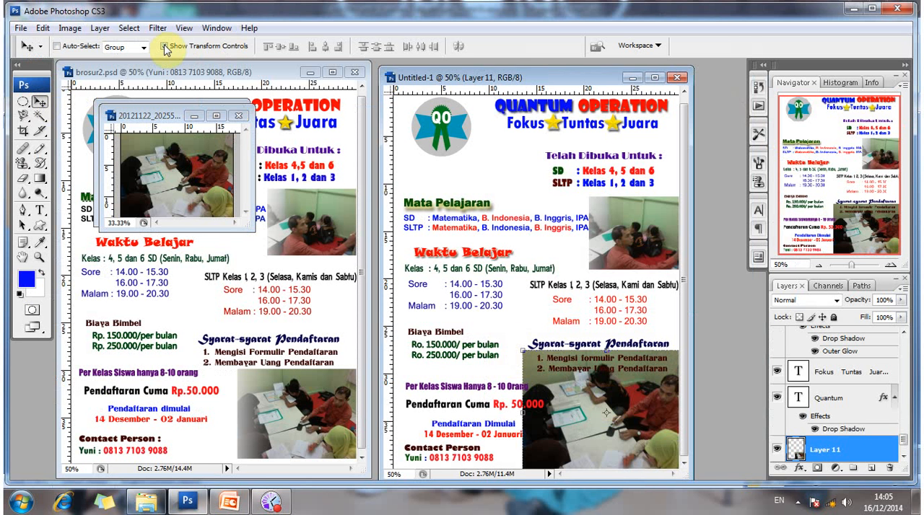
left_click(524, 355)
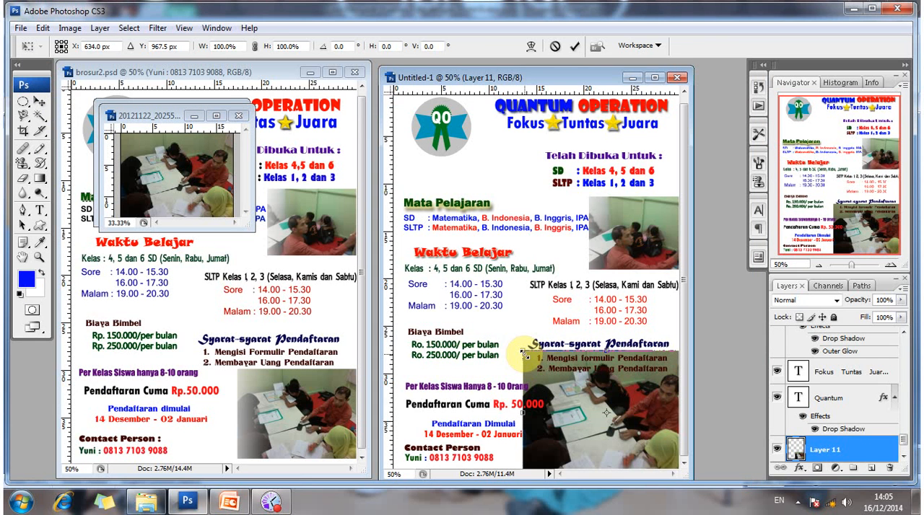
left_click_drag(525, 355, 547, 398)
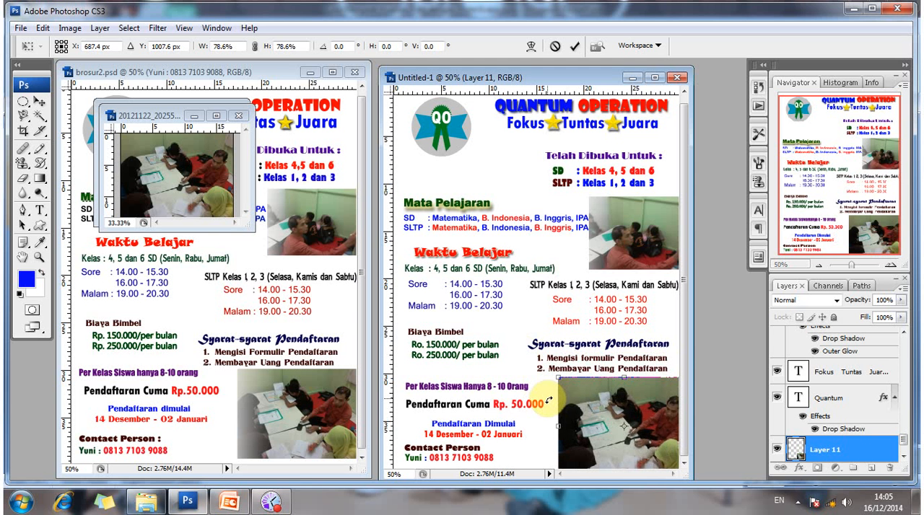
key("Return")
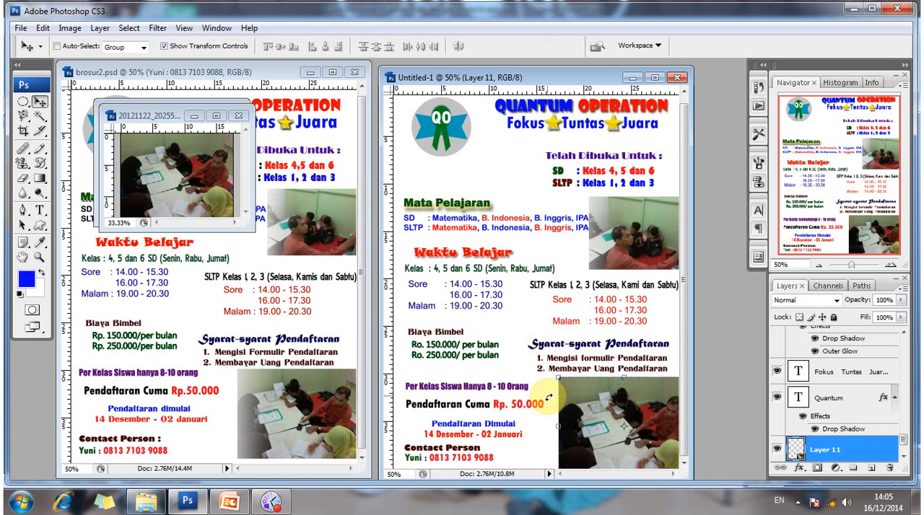
Hide the transform controls, mask the bottom-right photo and fade its left edge with a black-to-white linear gradient.
left_click(165, 46)
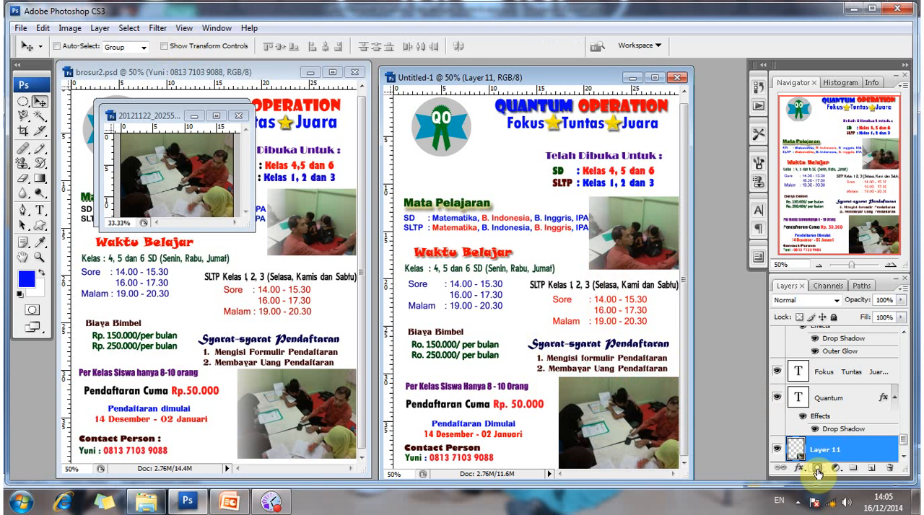
left_click(42, 178)
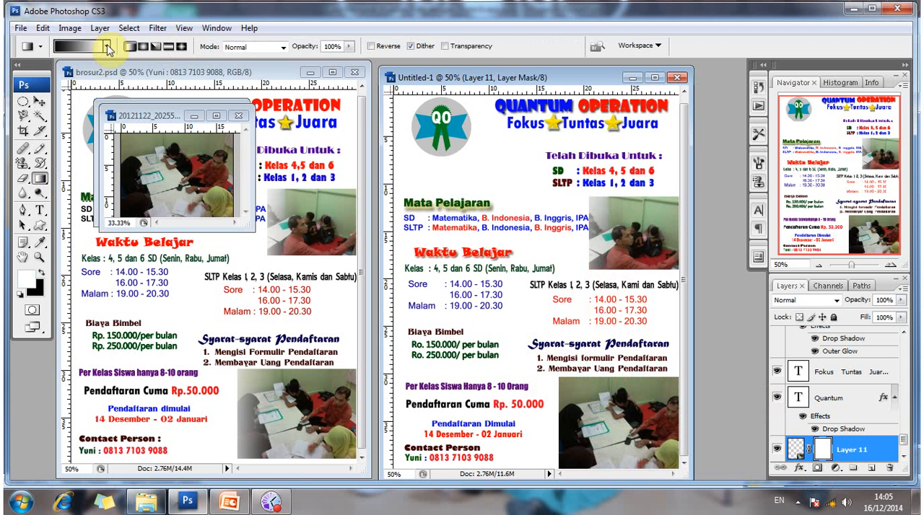
left_click(106, 45)
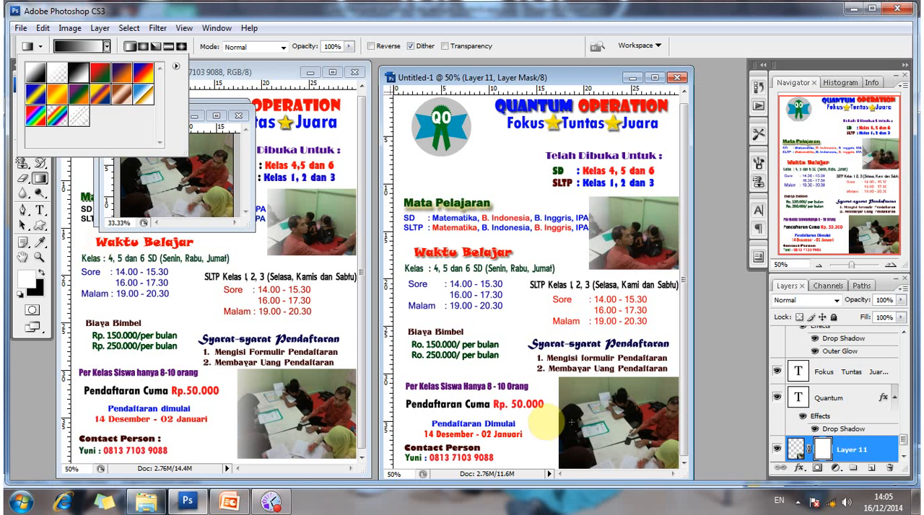
left_click(540, 422)
left_click_drag(546, 422, 600, 422)
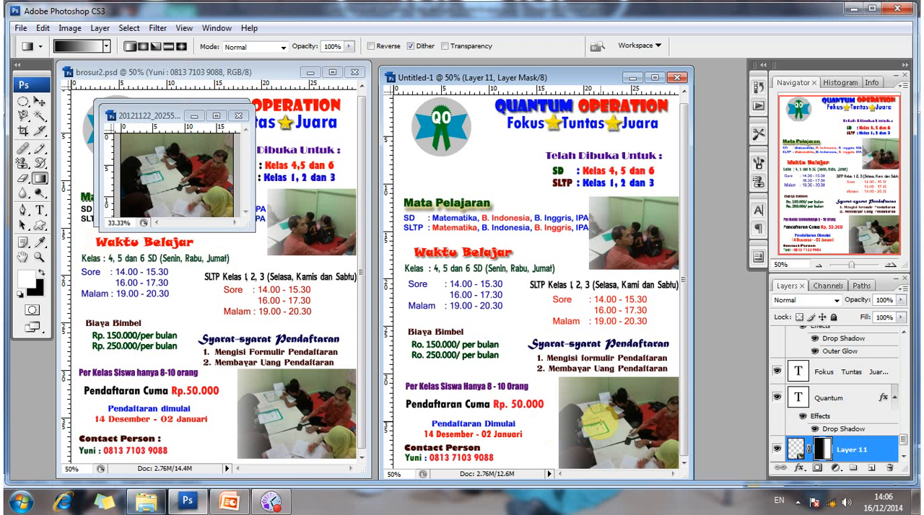
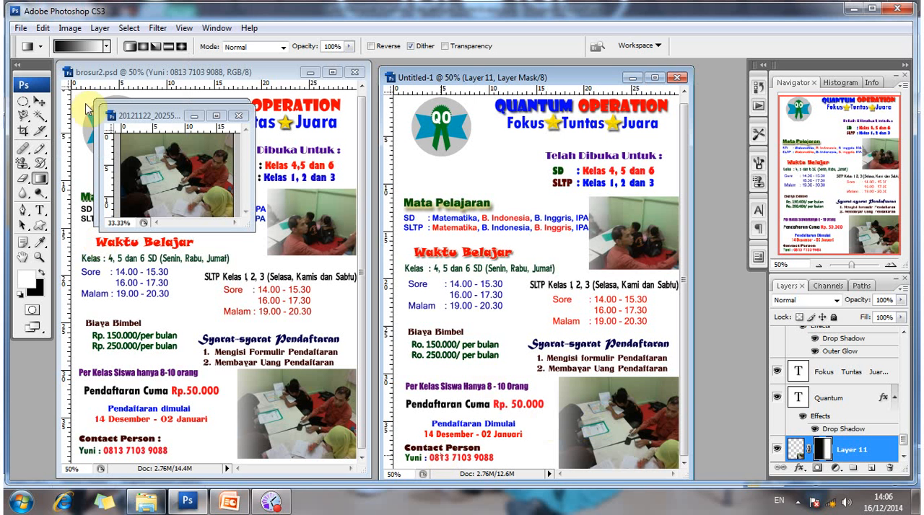
Select the Mata Pelajaran heading with the Move tool and nudge it upward, away from the subject list.
left_click(41, 101)
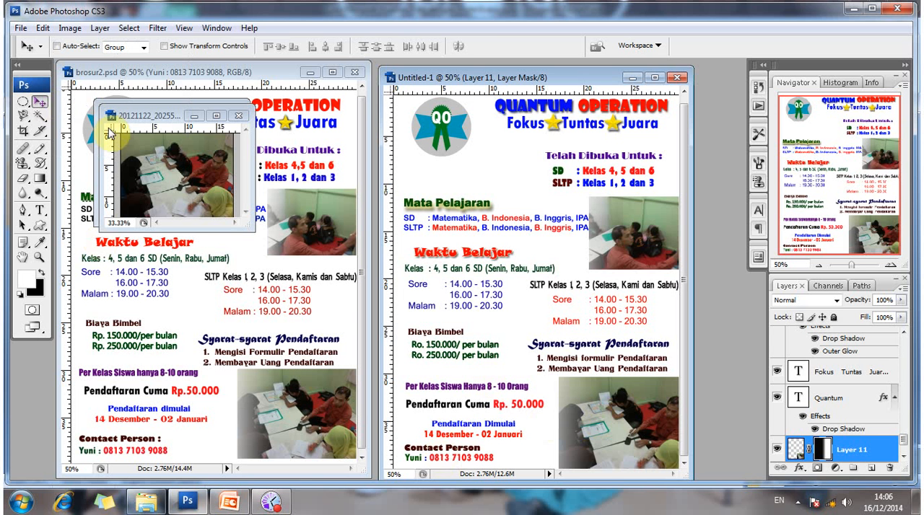
left_click(471, 207, "ctrl")
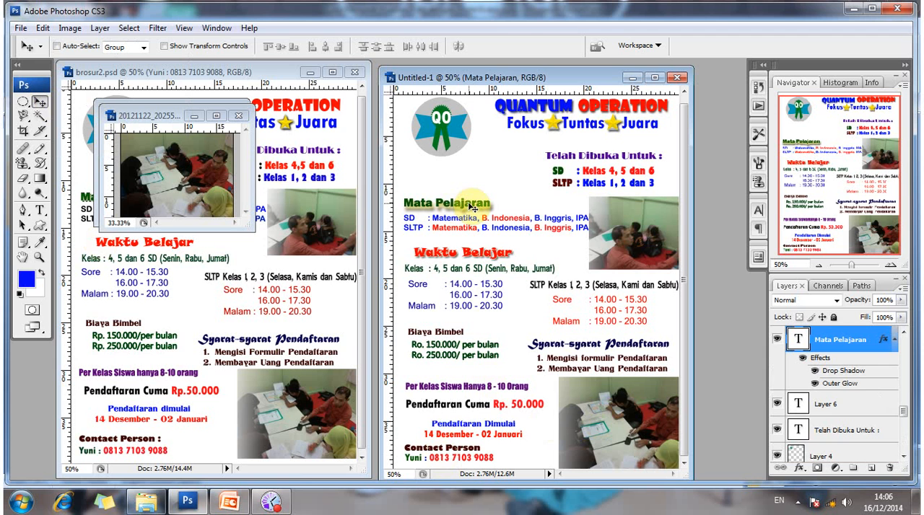
key("Up")
key("Up")
key("Up")
key("Up")
key("Up")
key("Up")
key("Up")
key("Up")
key("Up")
key("Up")
key("Up")
key("Up")
key("Up")
key("Up")
key("Up")
key("Up")
key("Up")
key("Up")
key("Up")
key("Up")
key("Up")
key("Up")
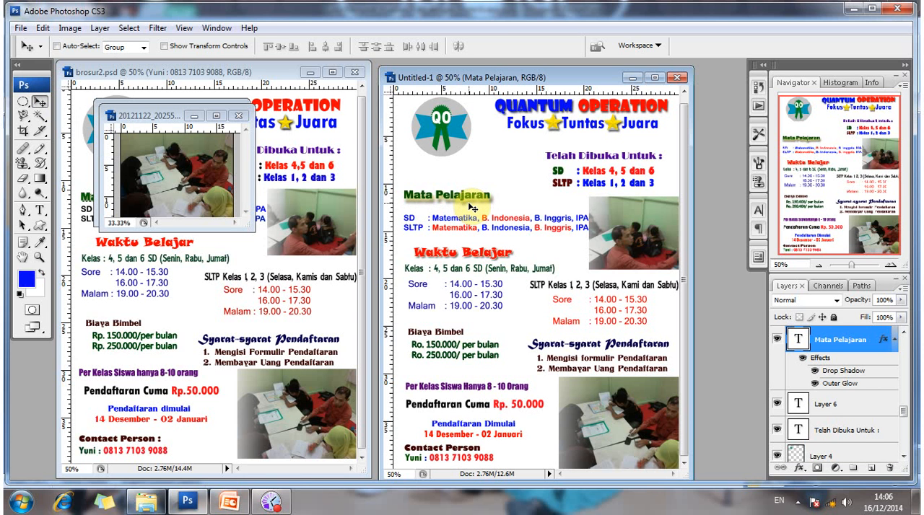
key("Up")
key("Up")
key("Up")
key("Up")
key("Up")
key("Up")
key("Up")
key("Up")
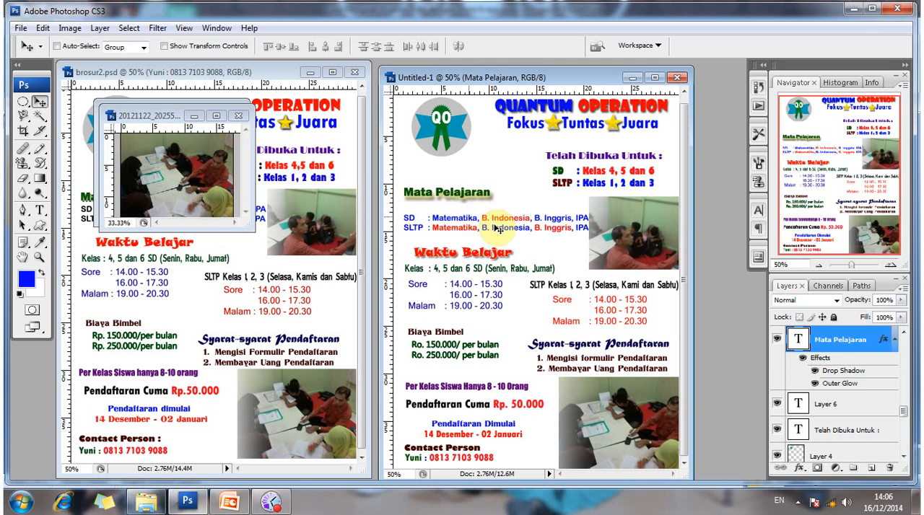
Move the SD and SLTP subject list up so it sits just beneath the Mata Pelajaran heading.
right_click(495, 225)
left_click(495, 226)
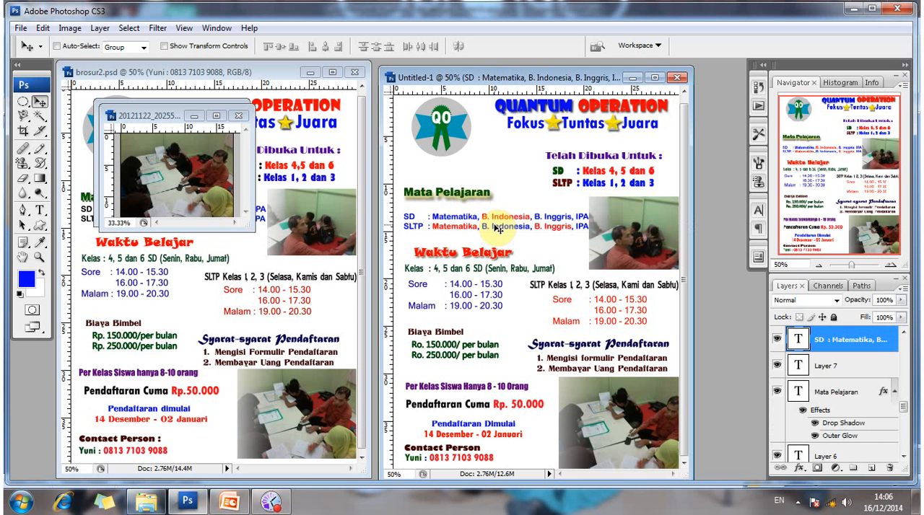
key("shift+Up")
key("shift+Up")
key("shift+Up")
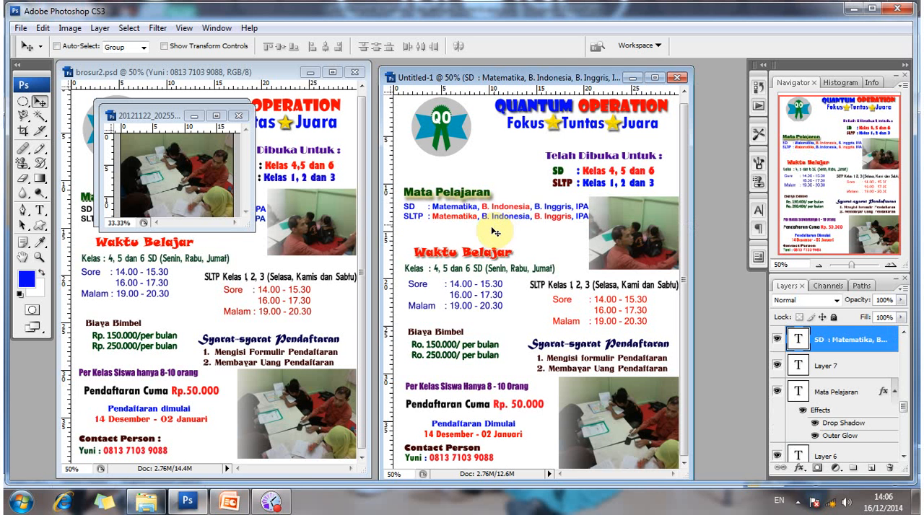
Select the QO logo layer and nudge the logo slightly down, closer to the Mata Pelajaran heading.
left_click(524, 270, "ctrl")
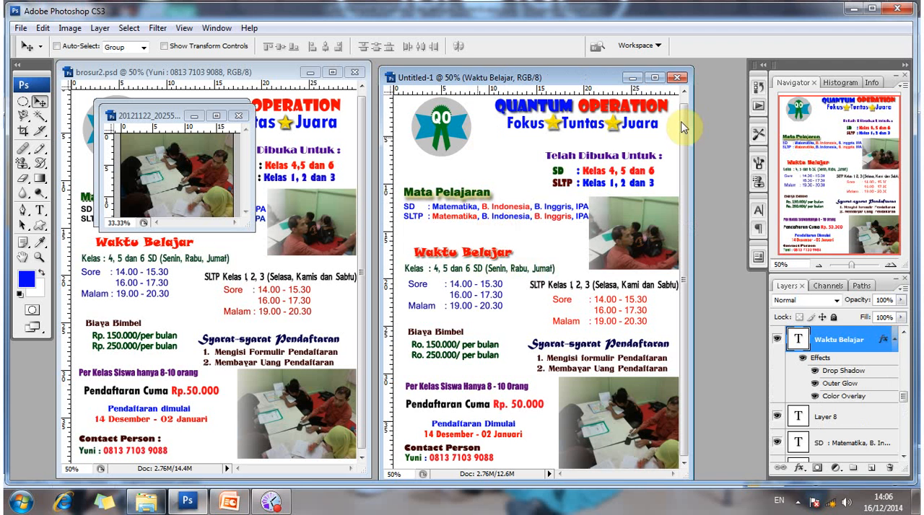
scroll(451, 154, "up", 1)
right_click(451, 152)
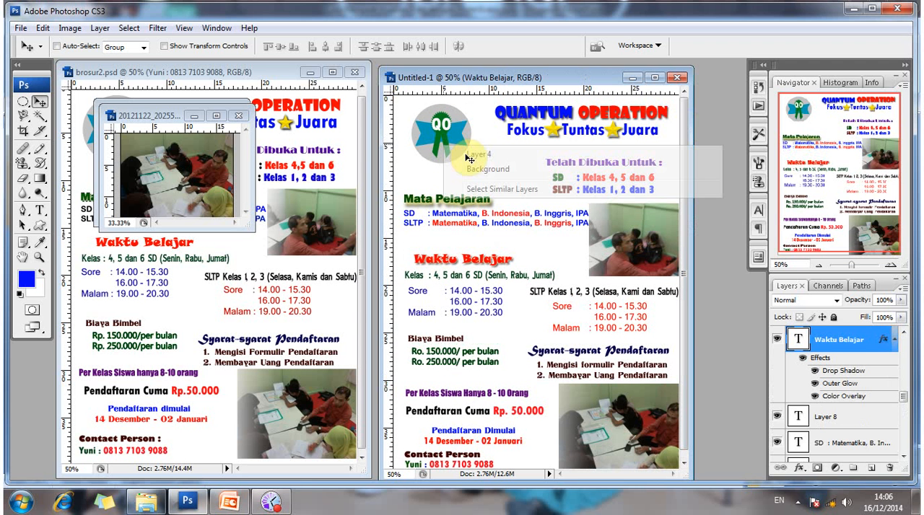
left_click(469, 156)
key("Down")
key("Down")
key("Down")
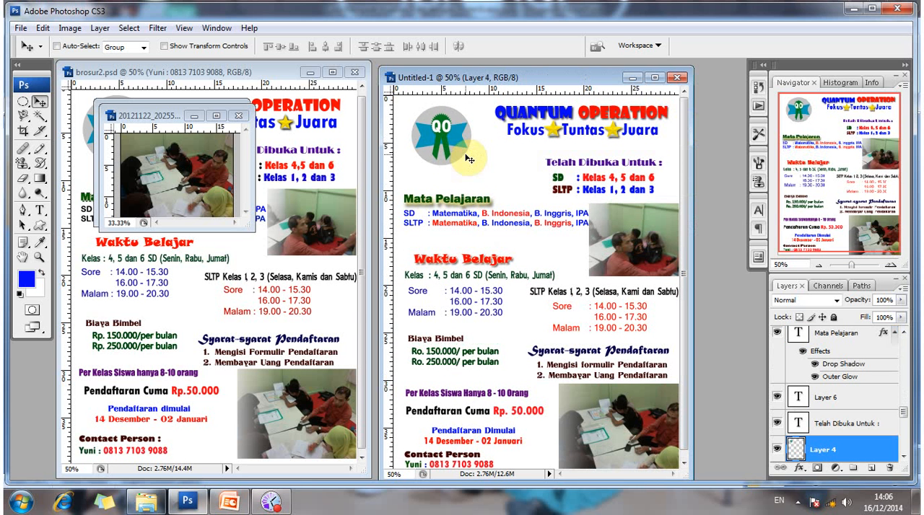
key("Down")
key("Down")
key("Down")
key("Down")
key("Down")
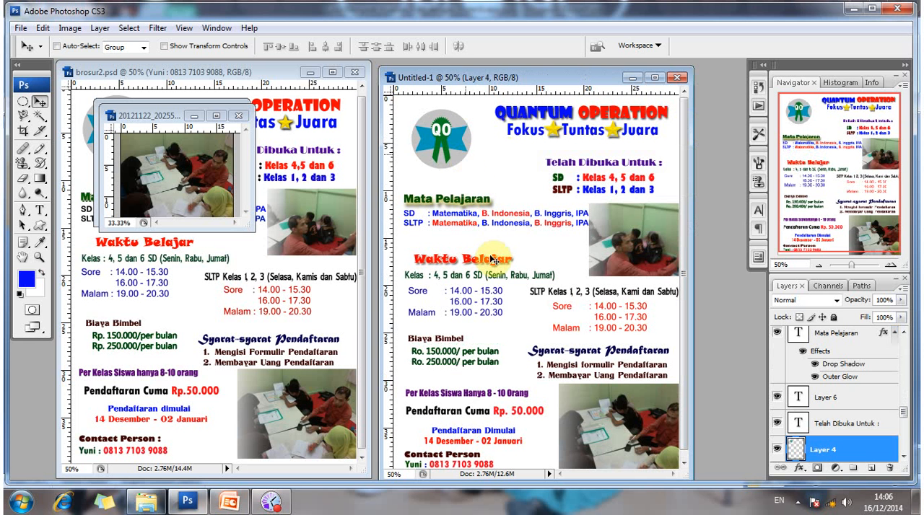
Move the Waktu Belajar heading up toward the subject list.
right_click(511, 271)
left_click(514, 271)
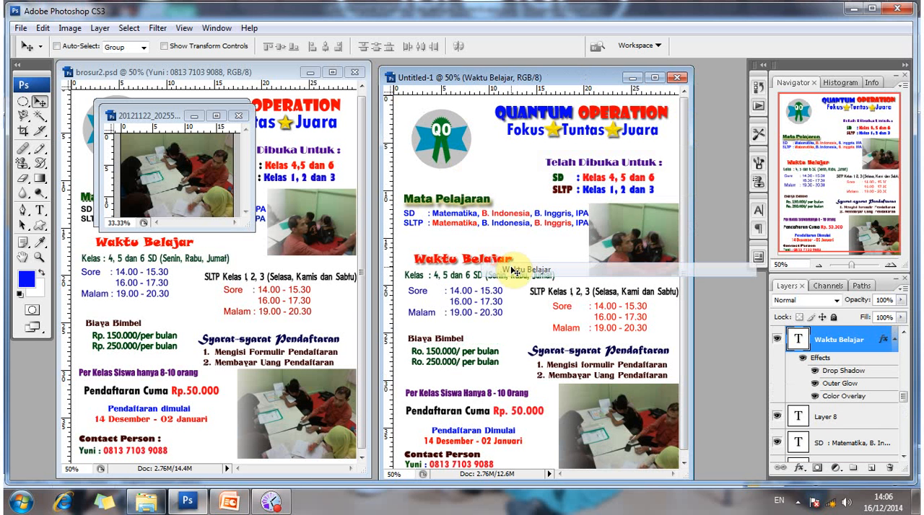
left_click_drag(510, 271, 510, 267)
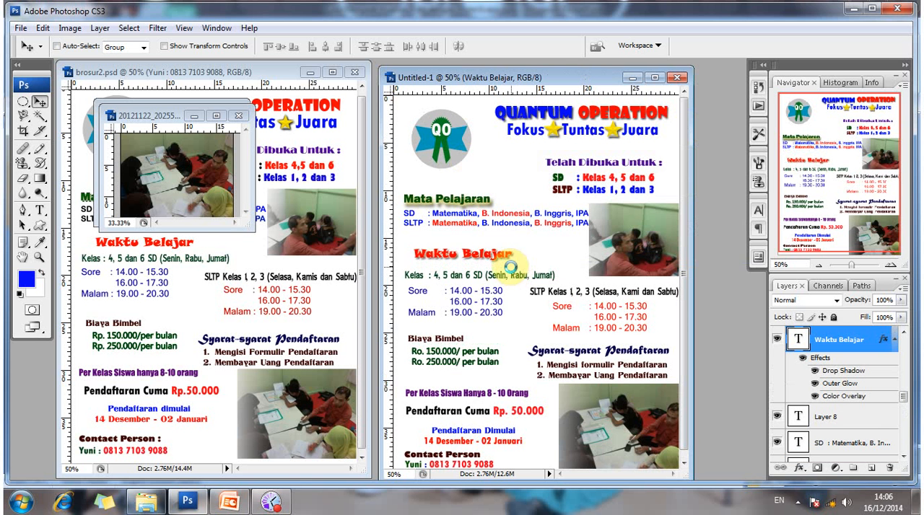
key("shift+Up")
key("shift+Up")
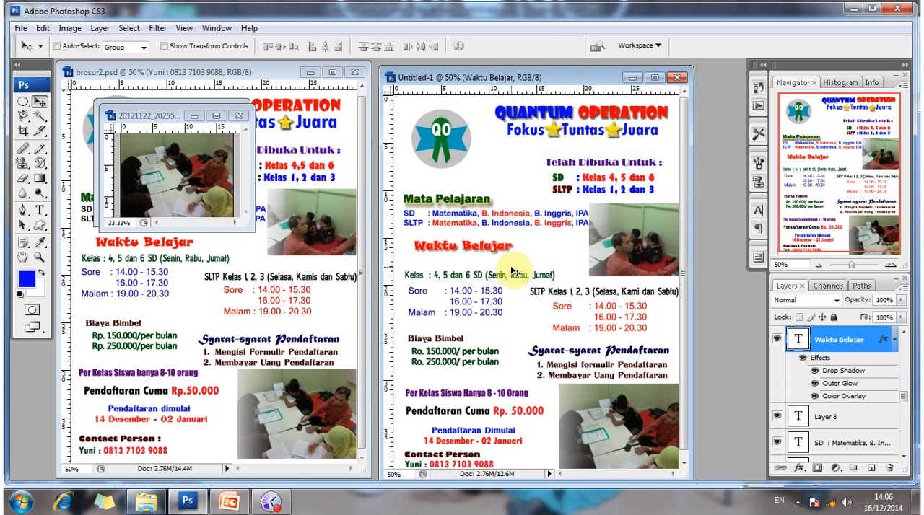
Move the "Kelas : 4, 5 dan 6 SD (Senin, Rabu, Jumat)" line up directly beneath the Waktu Belajar heading.
key("shift+Up")
right_click(503, 281)
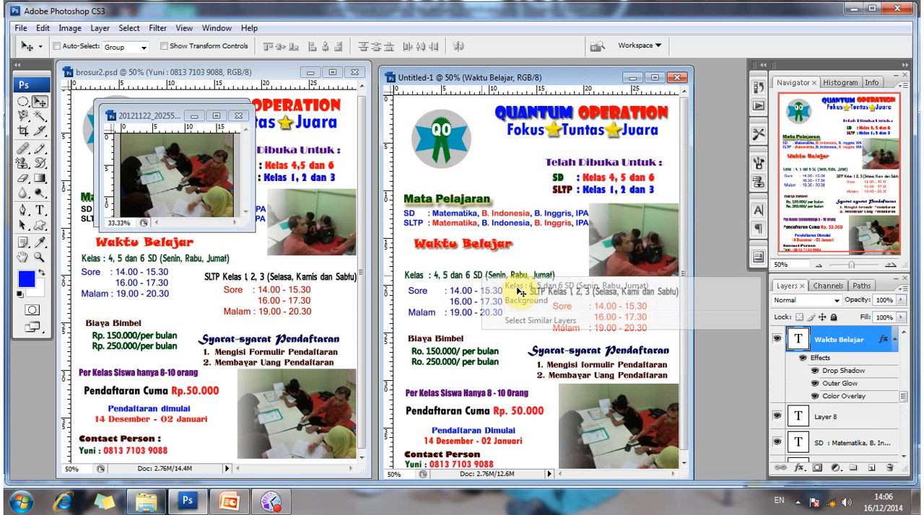
left_click(517, 288)
key("shift+Up")
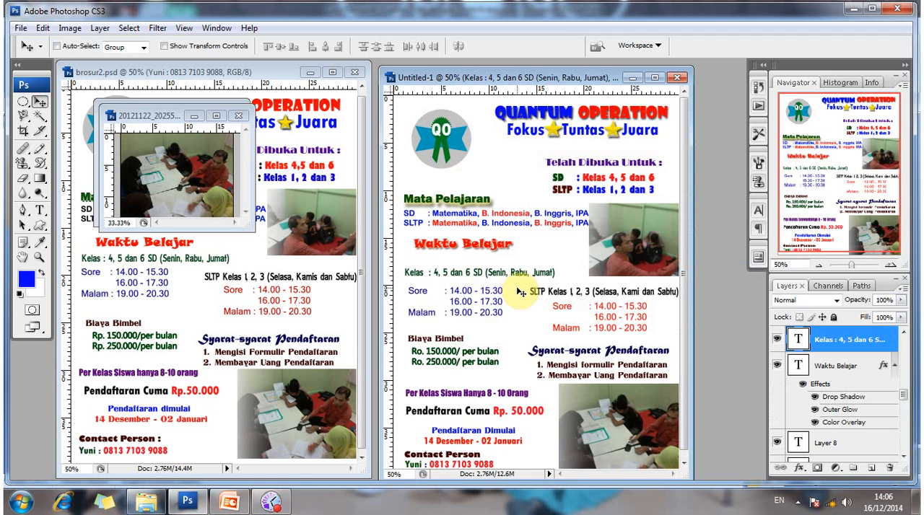
key("shift+Up")
key("shift+Up")
key("shift+Up")
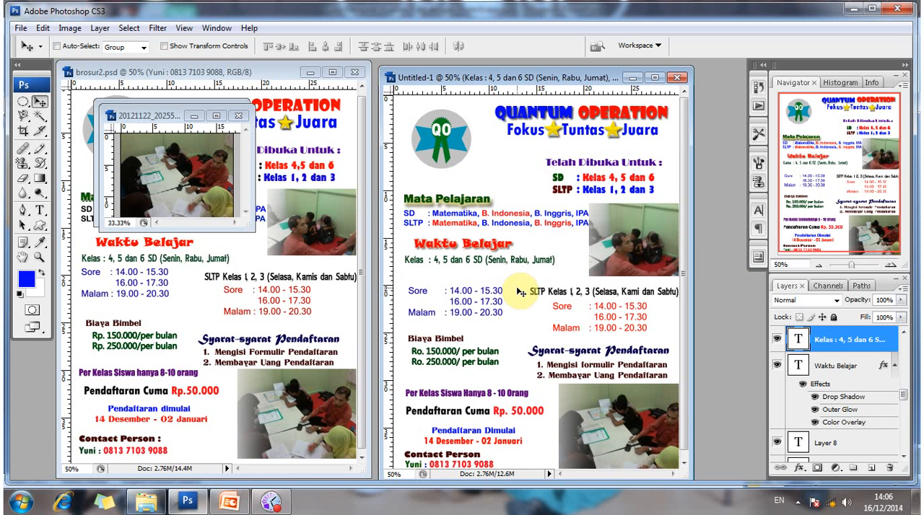
key("Up")
key("Up")
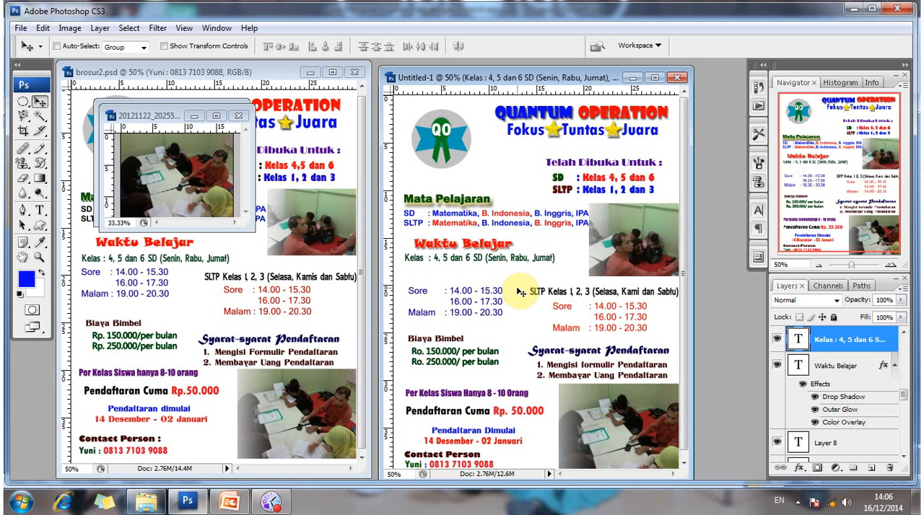
key("Up")
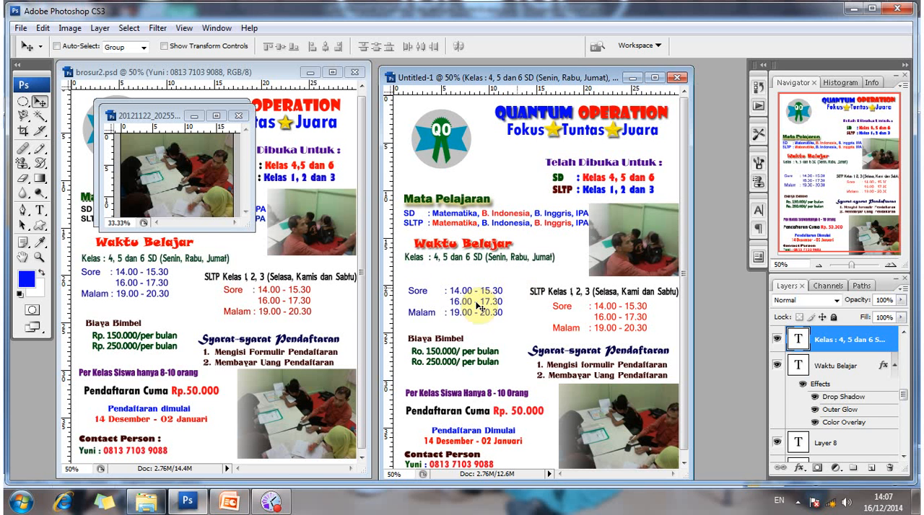
Move the blue Sore and Malam schedule up directly beneath the SD class line.
right_click(511, 317)
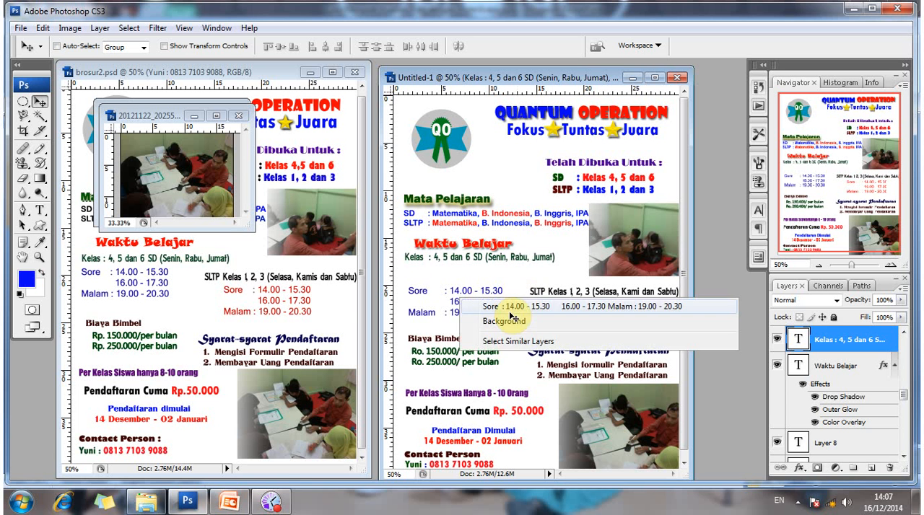
left_click(510, 312)
left_click_drag(512, 317, 512, 316)
key("Up")
key("Up")
key("Up")
key("Up")
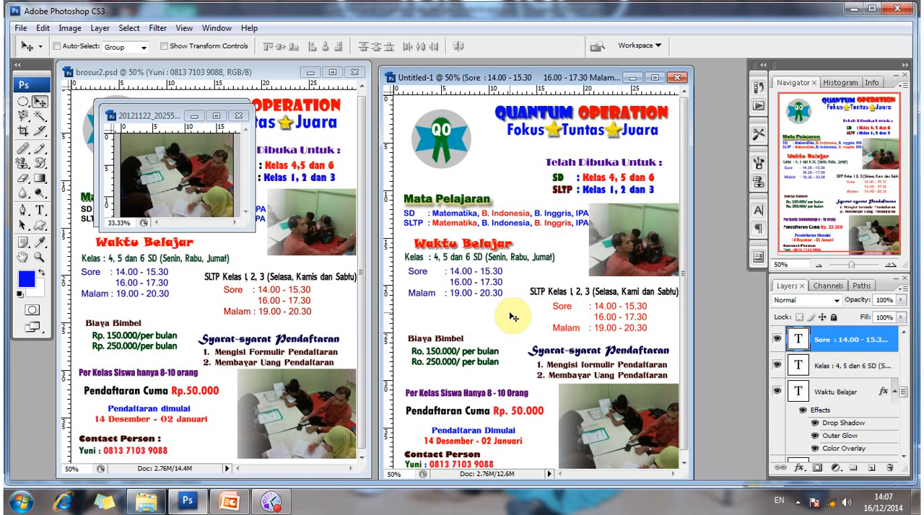
key("Up")
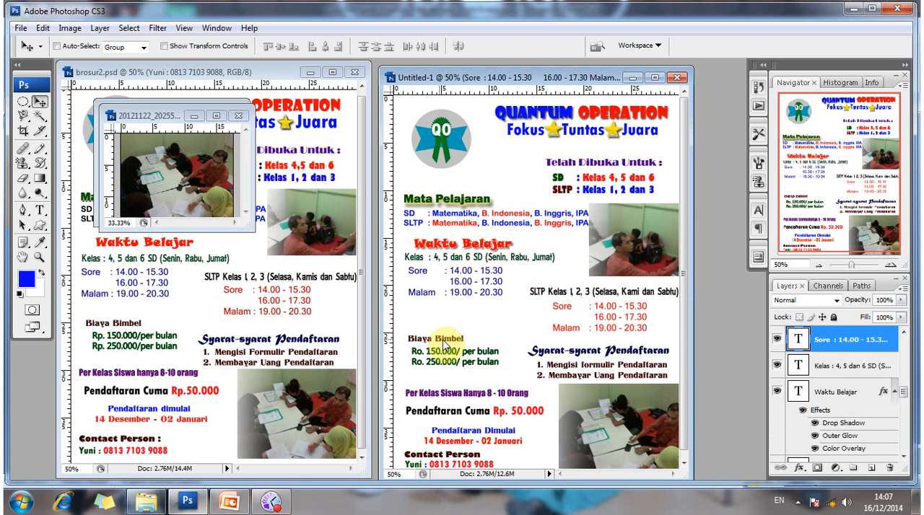
Move the Biaya Bimbel heading up, closer to the blue SD schedule.
right_click(466, 349)
left_click(468, 350)
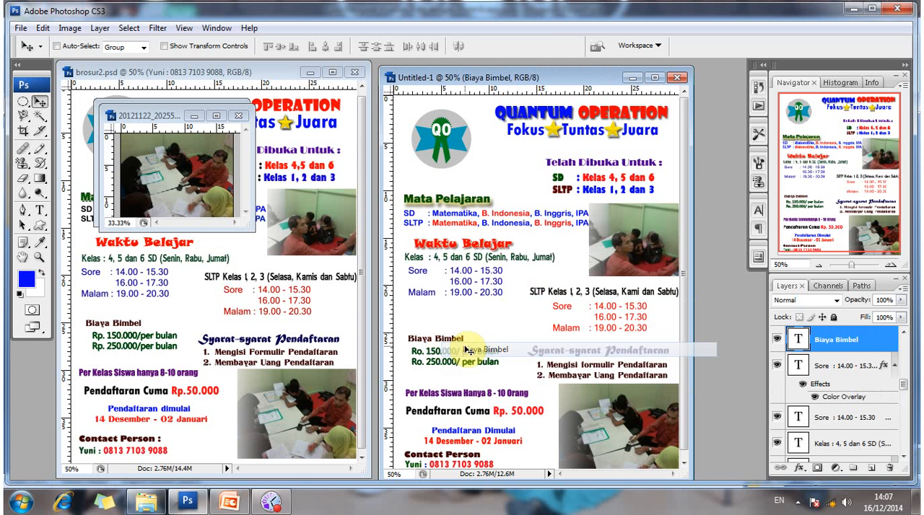
key("Up")
key("Up")
key("Up")
key("Up")
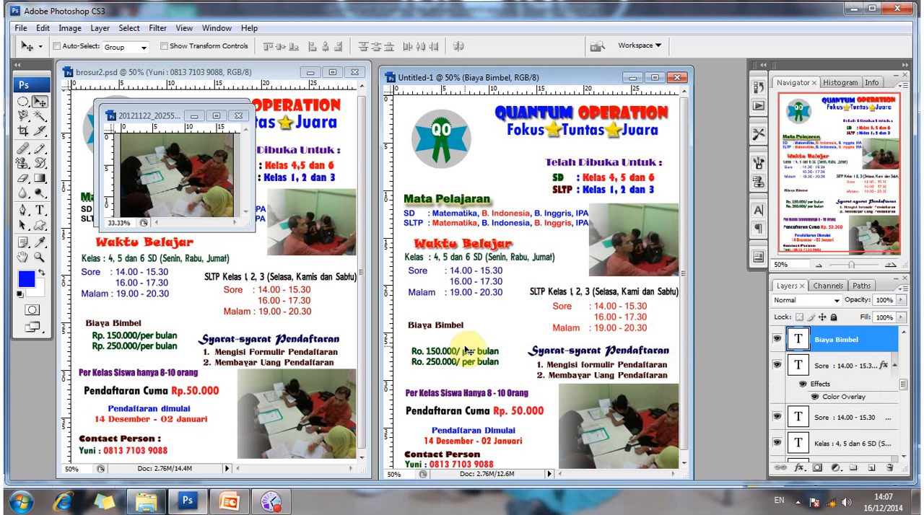
key("shift+Up")
key("shift+Up")
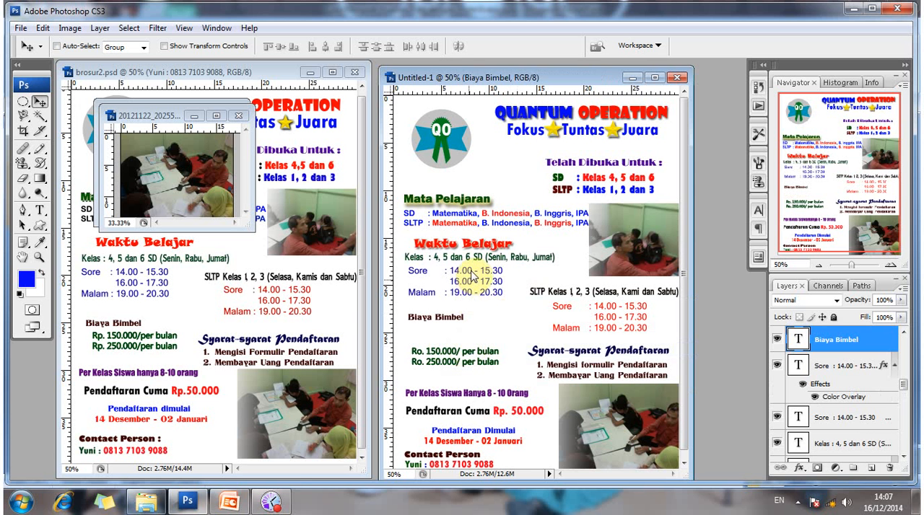
Nudge the blue SD schedule left to line up with the start of the class line above it.
right_click(493, 281)
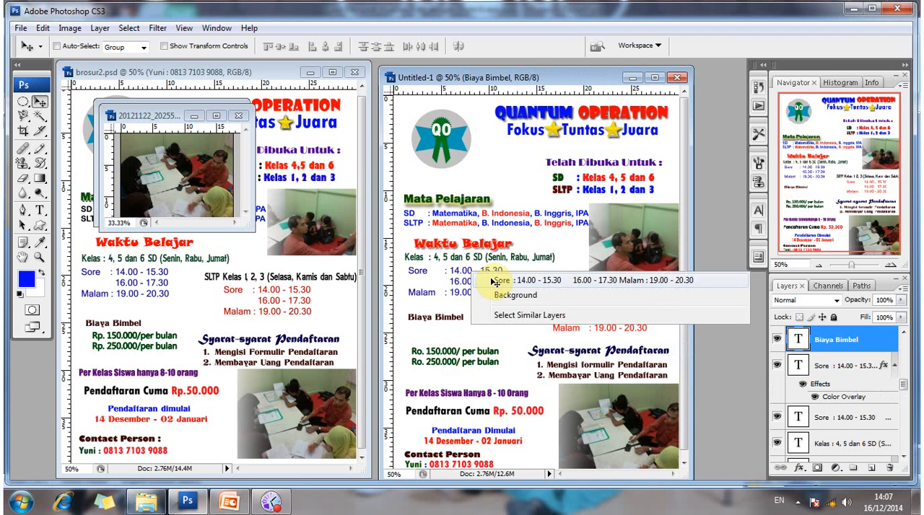
left_click(495, 282)
key("Left")
key("Left")
key("Left")
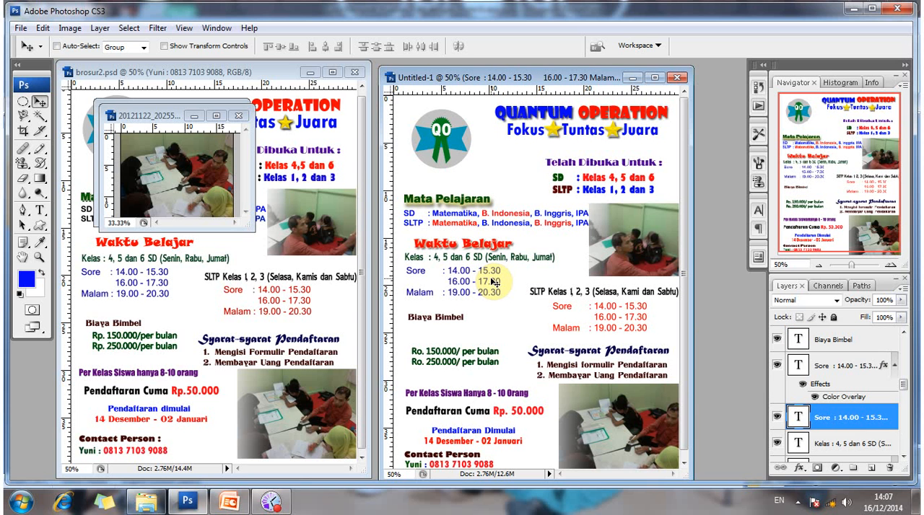
key("Left")
key("Left")
key("Left")
key("Left")
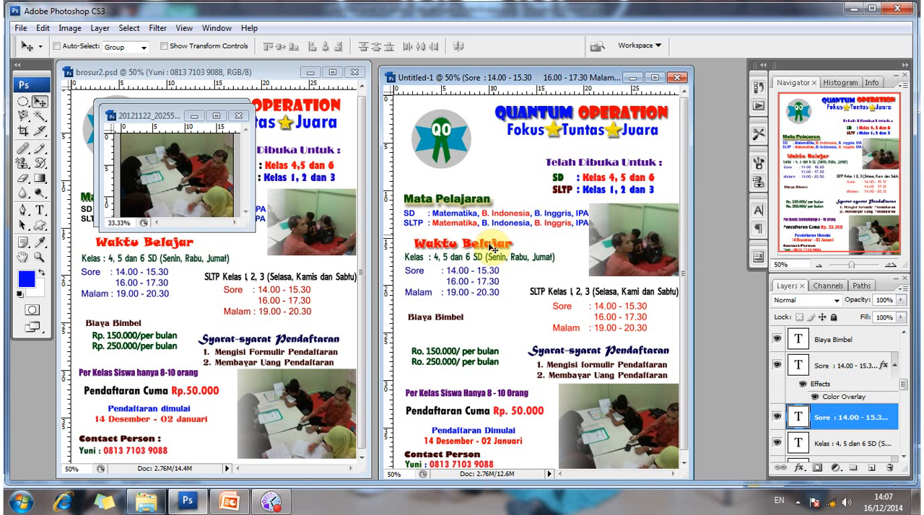
Shift the Waktu Belajar heading right so it is better centred over the SD class line.
right_click(497, 246)
left_click(530, 256)
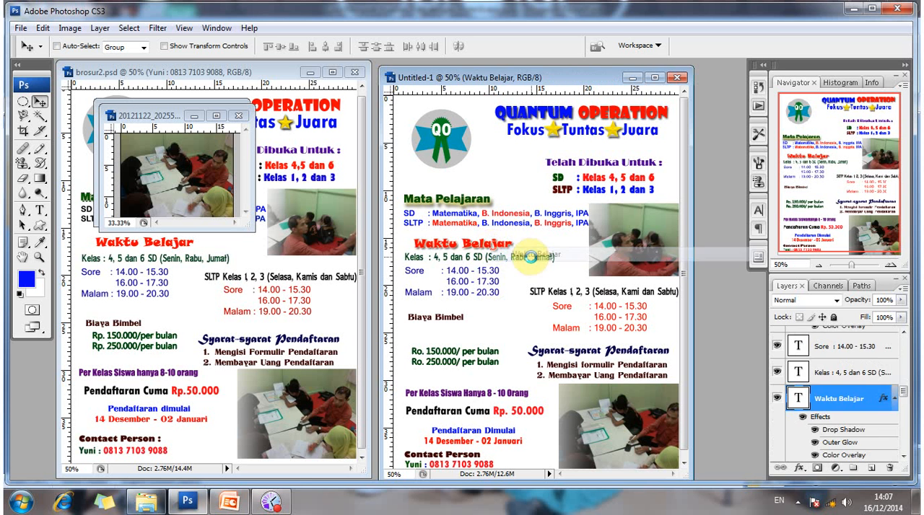
key("shift+Right")
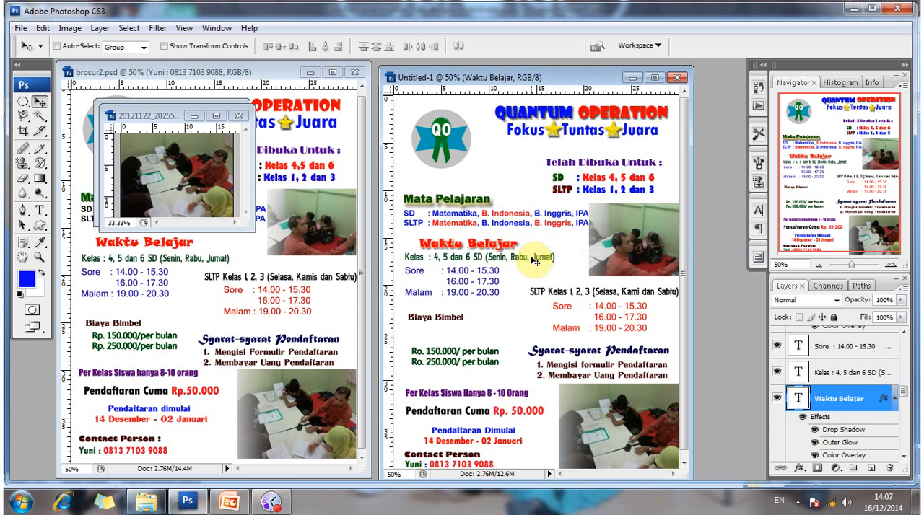
key("shift+Right")
key("Right")
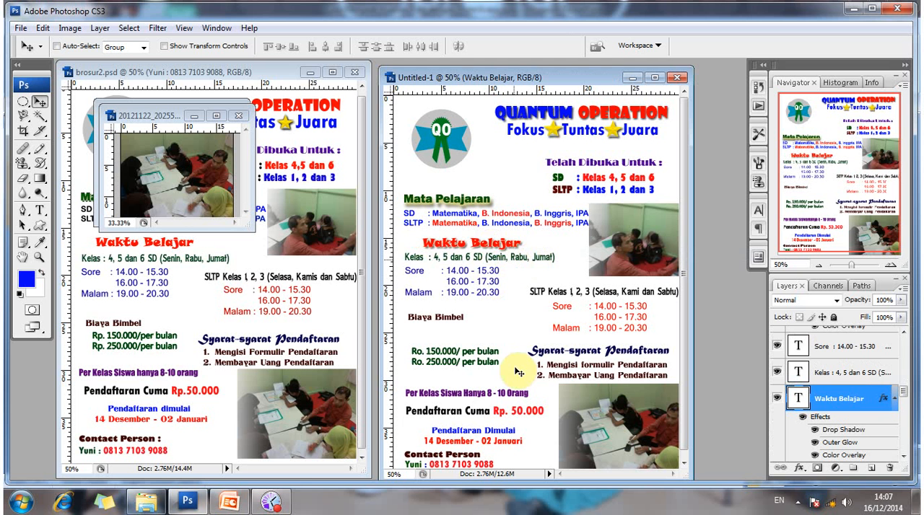
Move the two monthly fee lines up beneath the Biaya Bimbel heading, indented slightly to its right.
right_click(443, 348)
left_click(469, 367)
mouse_move(451, 352)
left_mouse_down()
mouse_move(449, 325)
mouse_move(466, 350)
left_mouse_up()
key("Up")
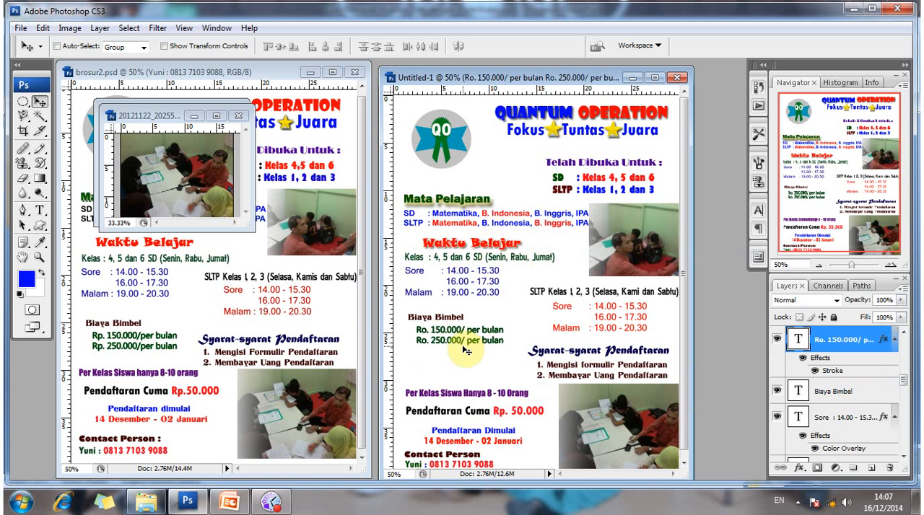
key("Left")
key("Up")
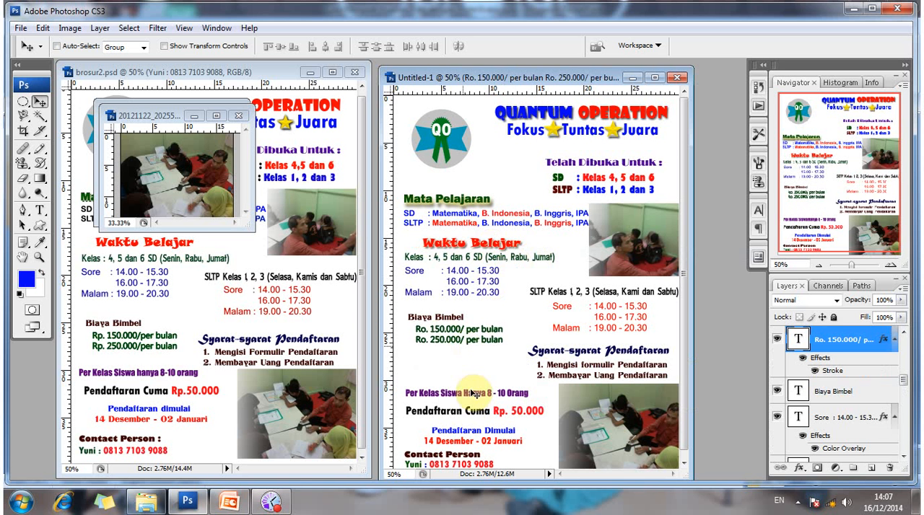
Move the "Per Kelas Siswa Hanya 8 - 10 Orang" line up beneath the monthly fees.
right_click(471, 399)
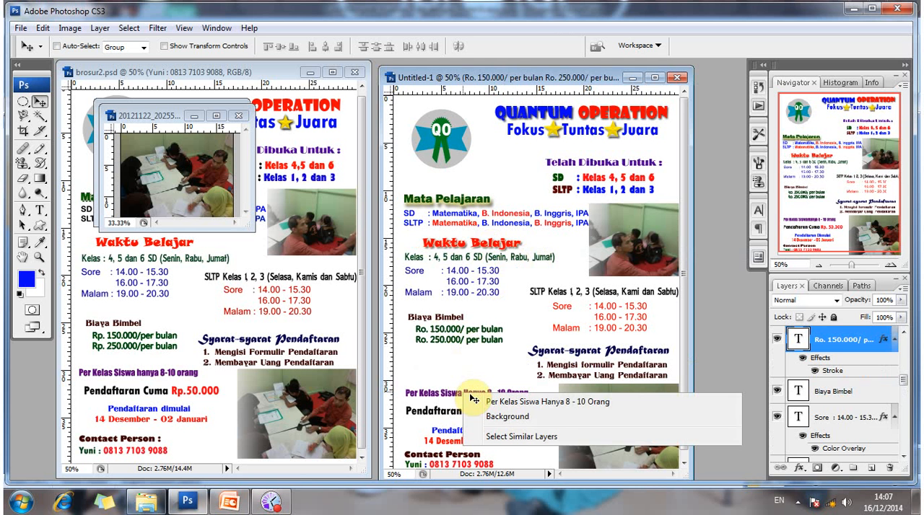
left_click(476, 402)
left_click_drag(470, 397, 470, 368)
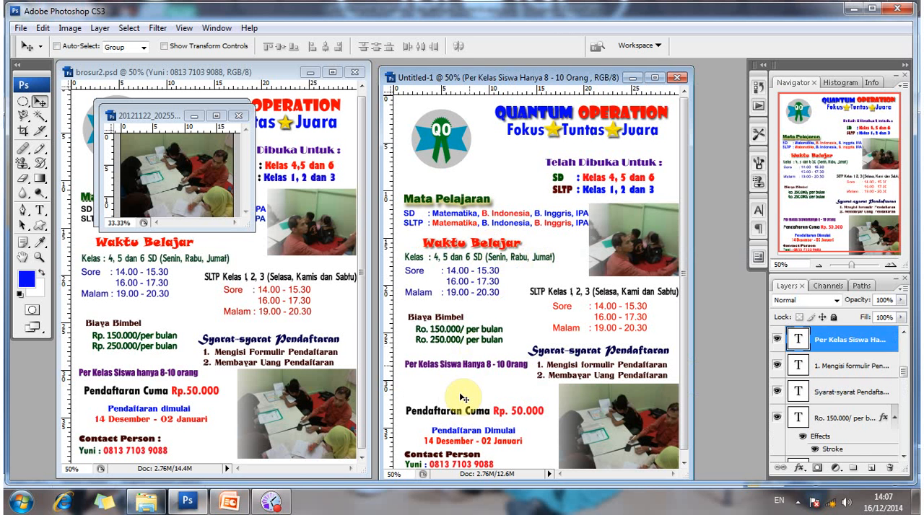
key("shift+Up")
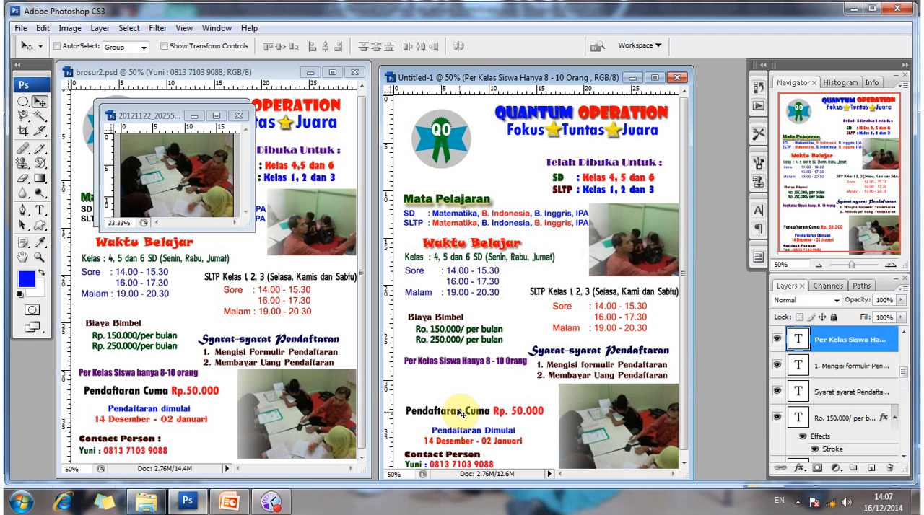
Move the "Pendaftaran Cuma Rp. 50.000" line up beneath the "Per Kelas Siswa Hanya 8 - 10 Orang" line.
right_click(471, 405)
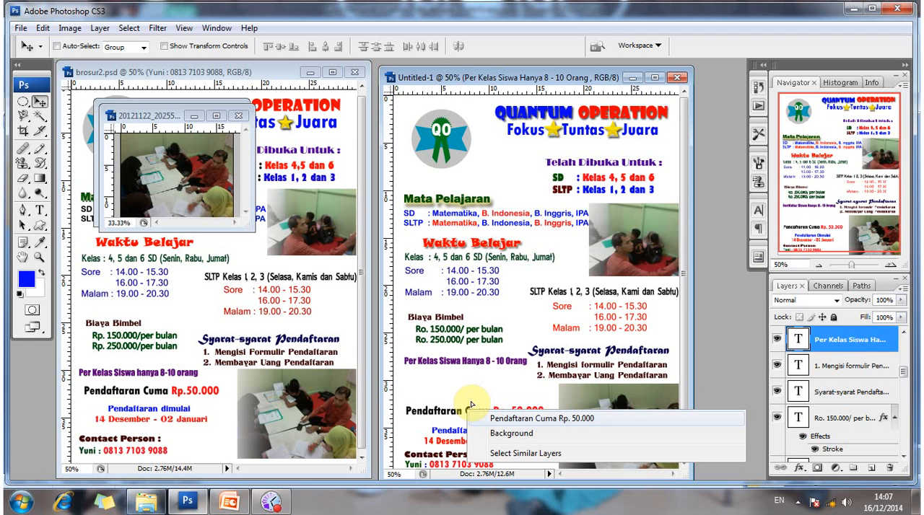
left_click(498, 419)
left_click_drag(476, 419, 476, 406)
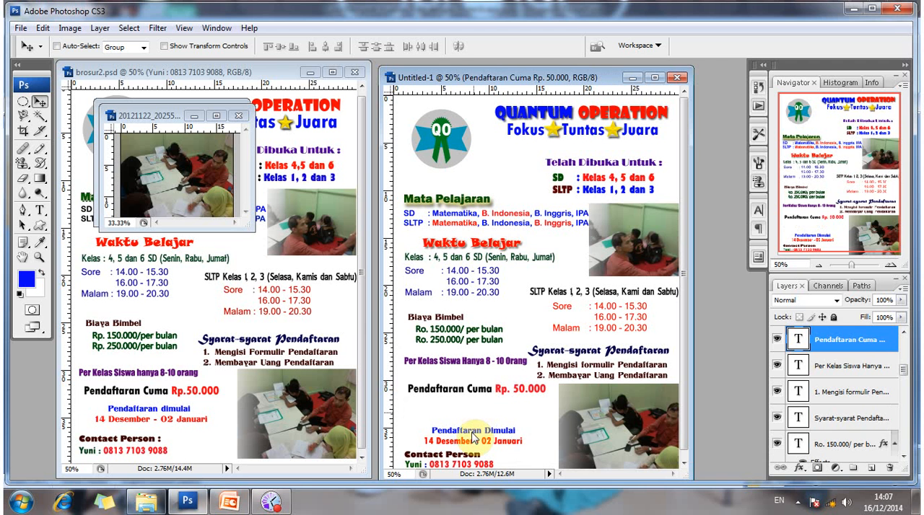
Move the "Pendaftaran Dimulai" and "14 Desember - 02 Januari" lines up beneath the registration fee, keeping the dates directly under their heading.
right_click(481, 433)
left_click(498, 442)
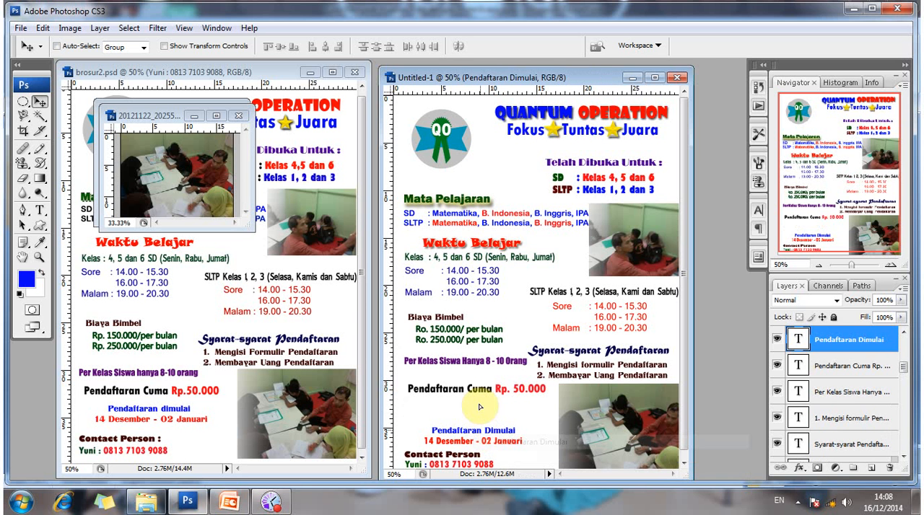
left_click_drag(481, 433, 479, 407)
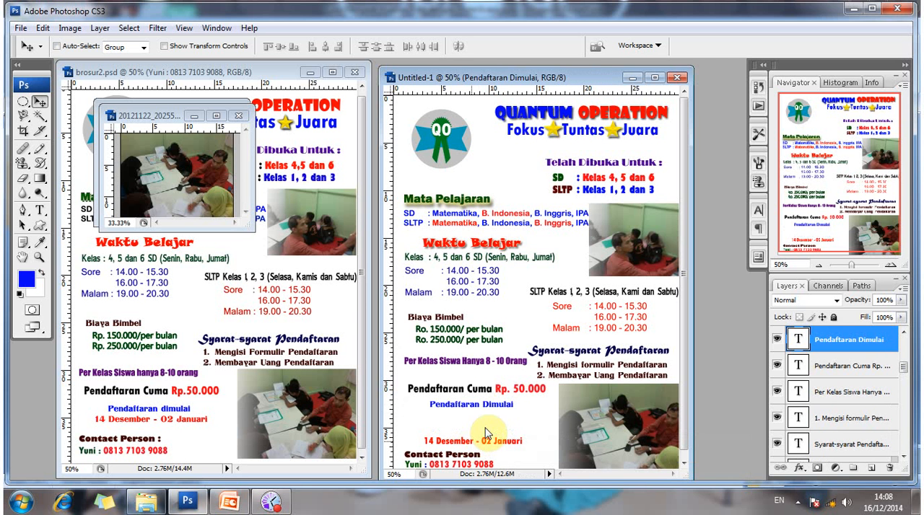
right_click(478, 441)
left_click(520, 394)
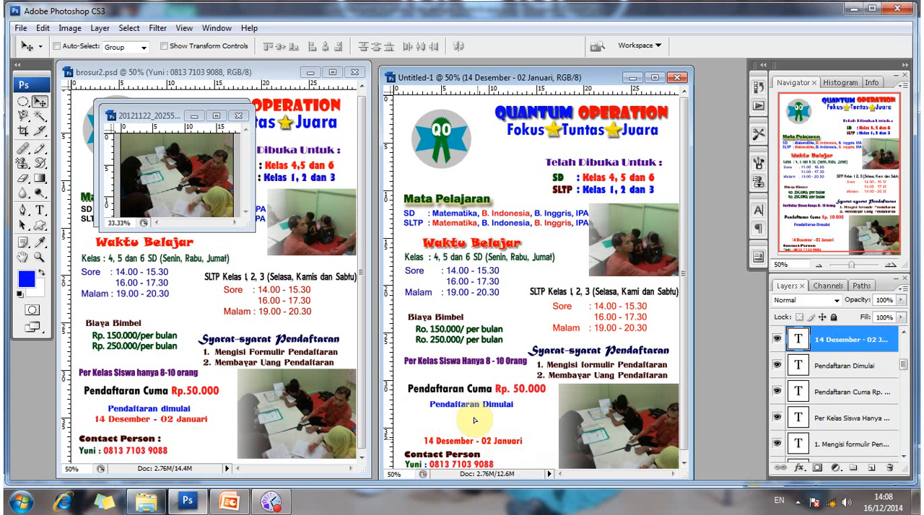
left_click_drag(474, 420, 473, 398)
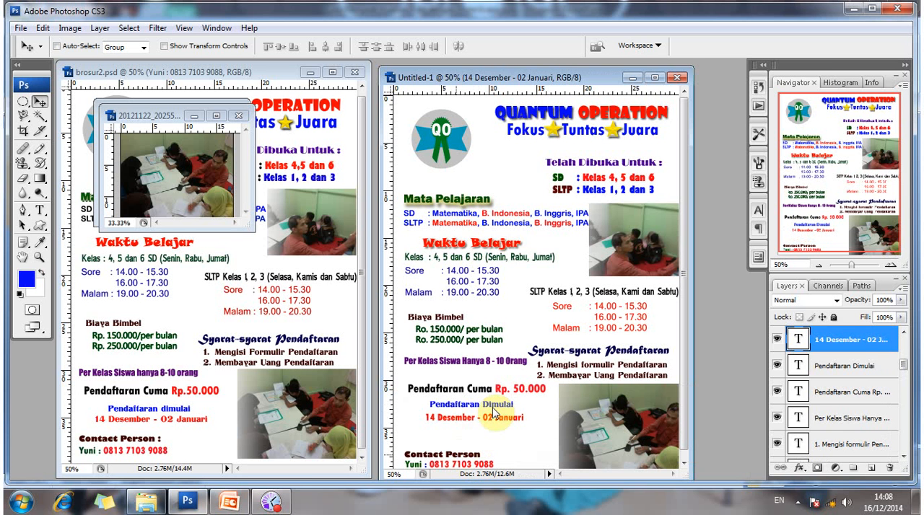
Move the Contact Person heading and its name and phone line up, leaving room for another line beneath them.
right_click(444, 446)
left_click(488, 409)
left_click_drag(449, 450, 450, 432)
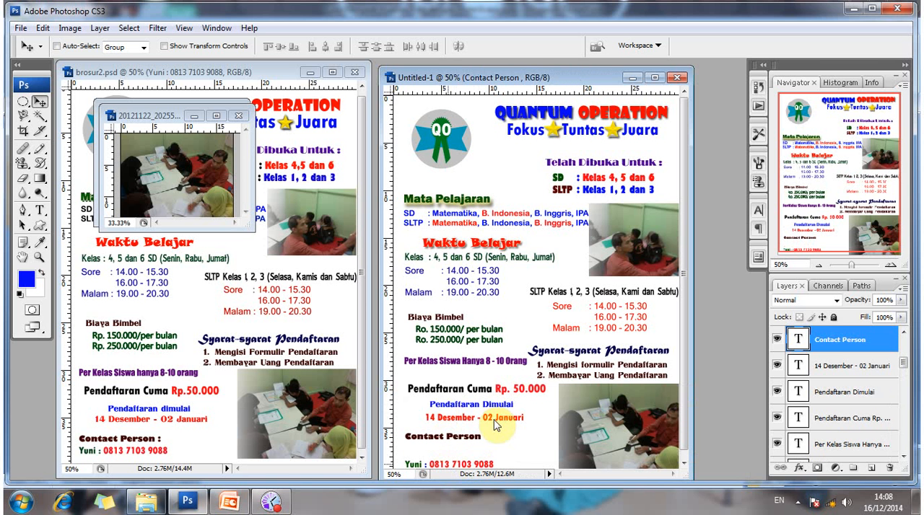
right_click(449, 411)
left_click(473, 419)
left_click_drag(461, 465, 459, 447)
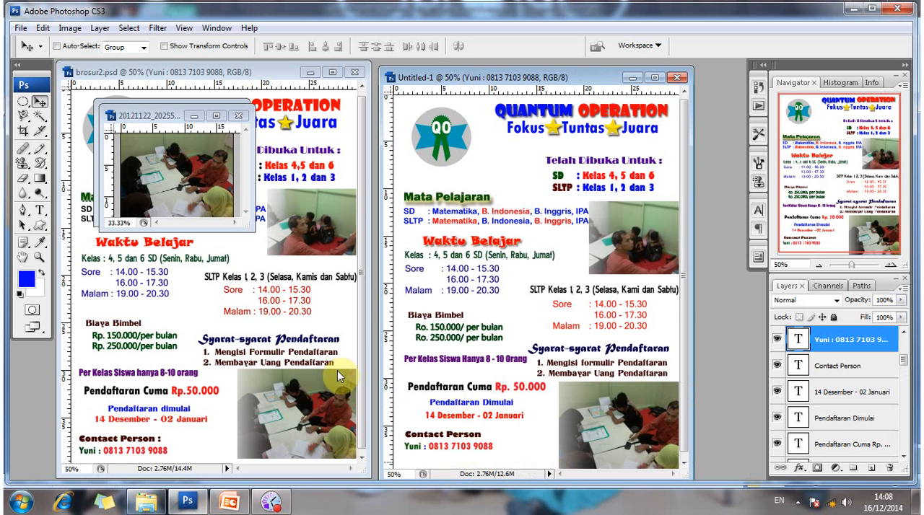
Add a blue 30 pt text line beneath the contact details, reading "Alamat :" followed by the street address.
left_click(40, 209)
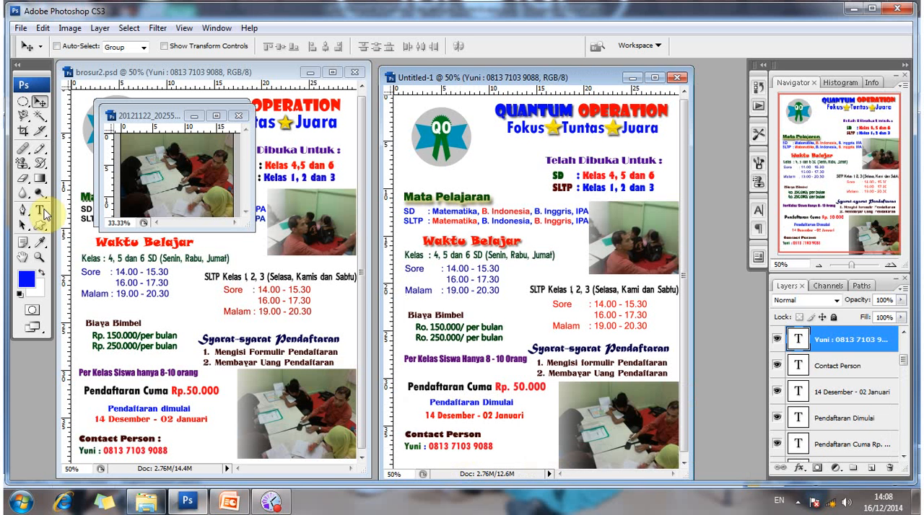
left_click(403, 463)
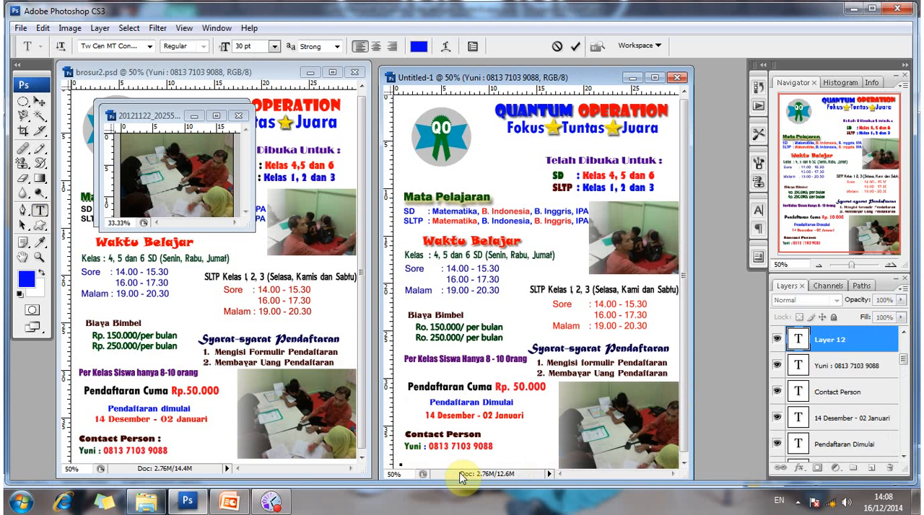
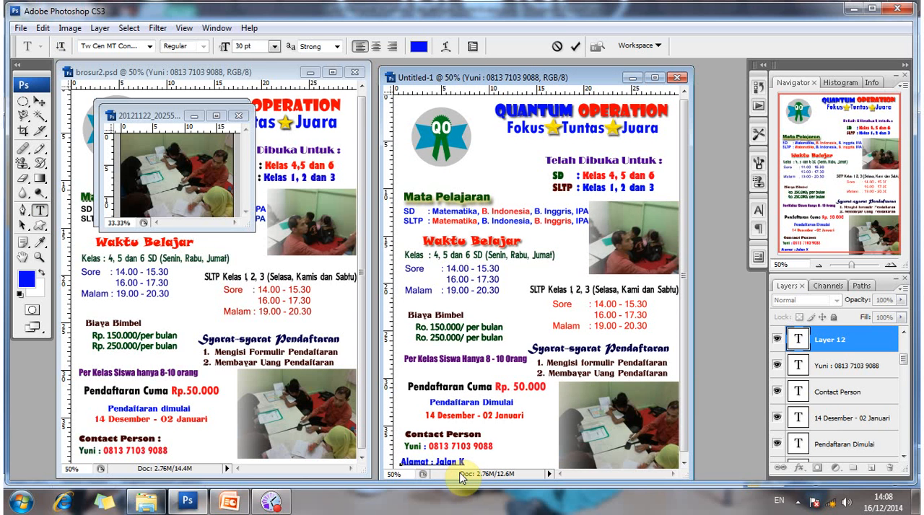
key("Left")
key("Left")
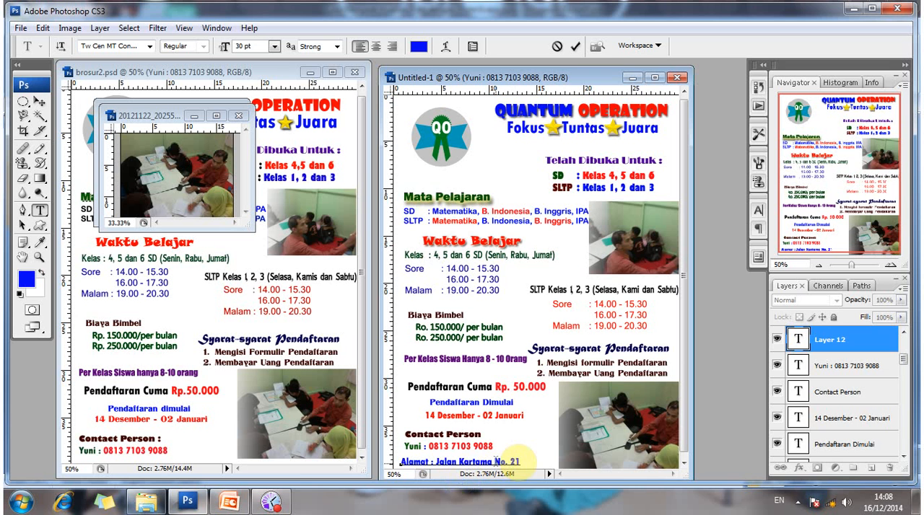
left_click(41, 102)
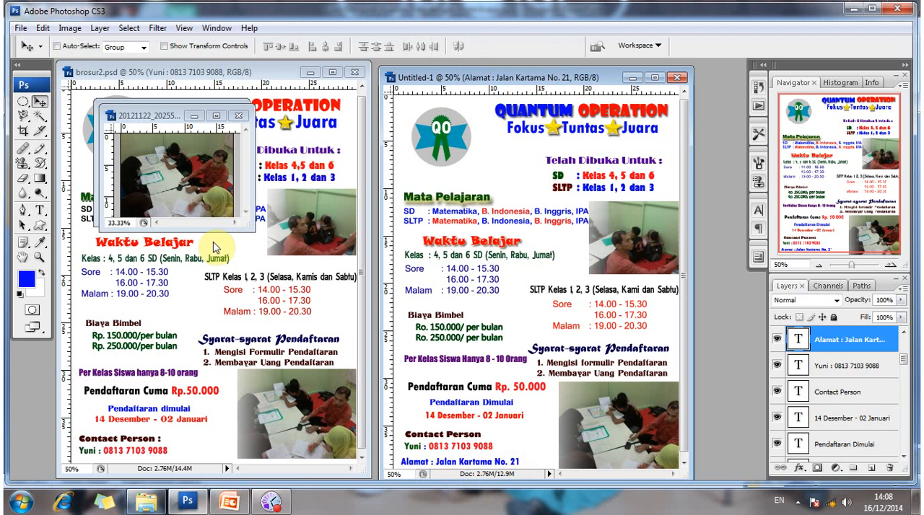
Set the font of the whole Alamat address line to Tahoma.
left_click(41, 210)
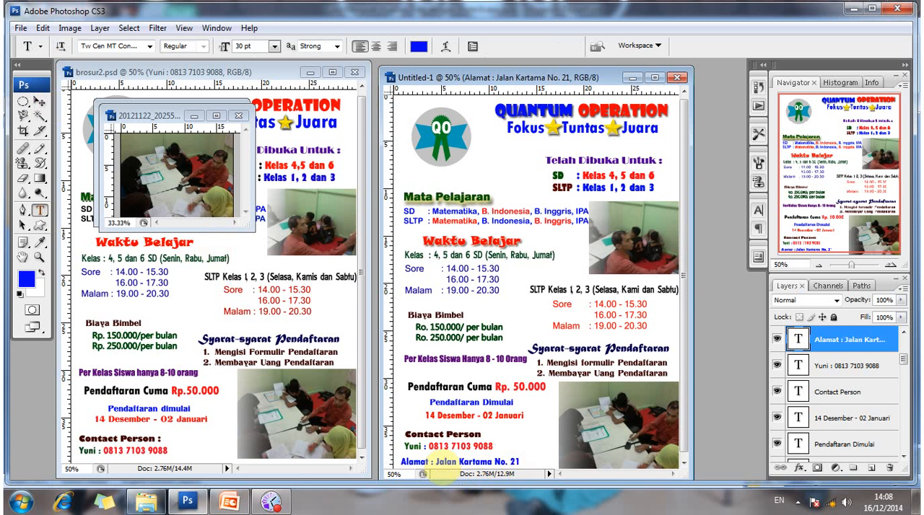
left_click(399, 461)
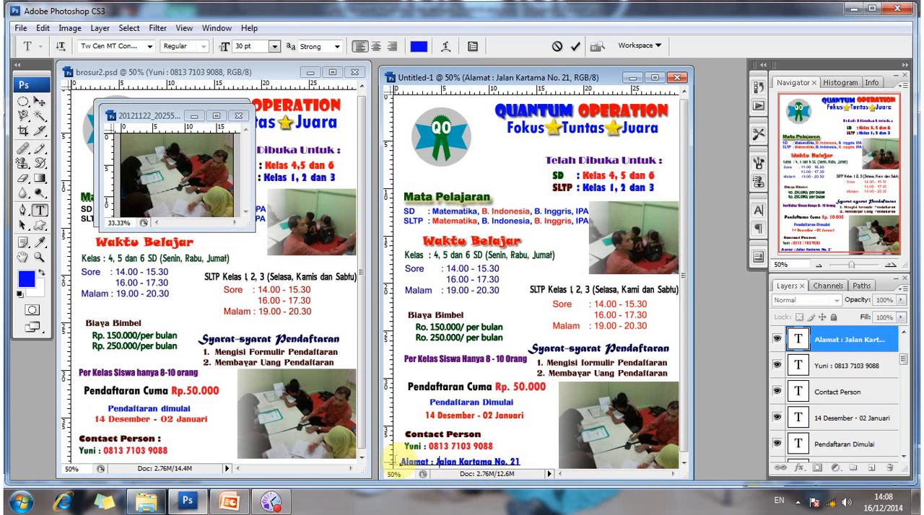
left_click_drag(399, 461, 495, 469)
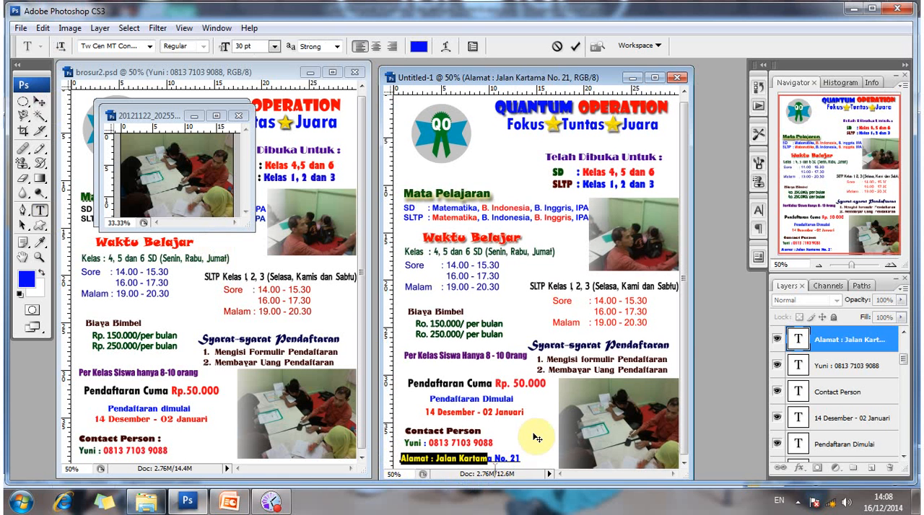
left_click_drag(534, 438, 521, 459)
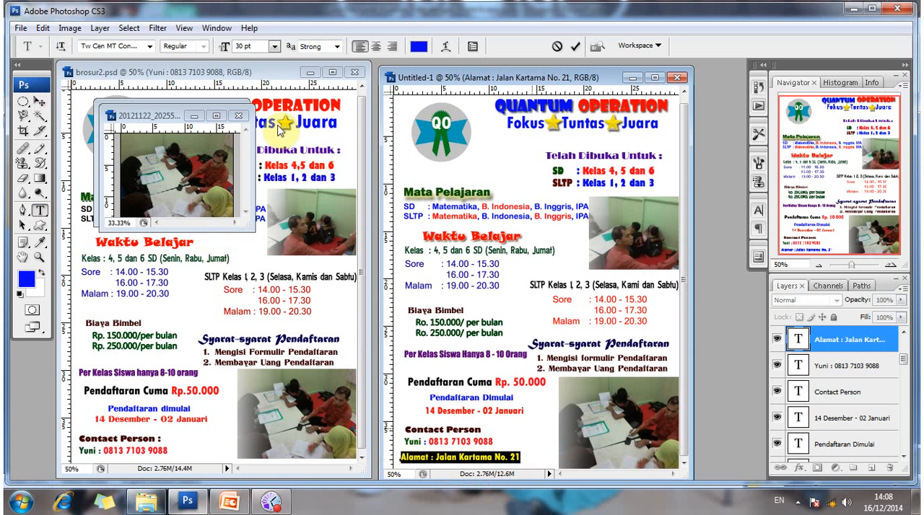
left_click(150, 46)
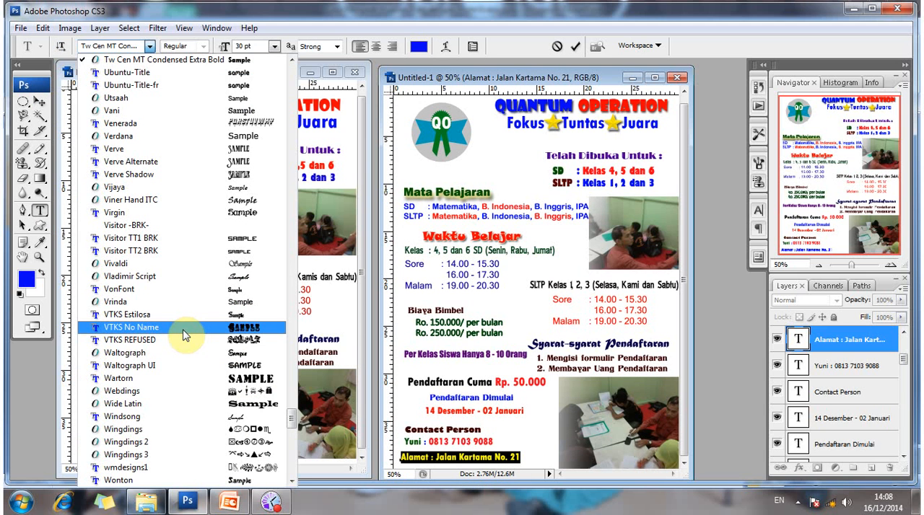
scroll(184, 334, "down", 2)
scroll(185, 335, "down", 1)
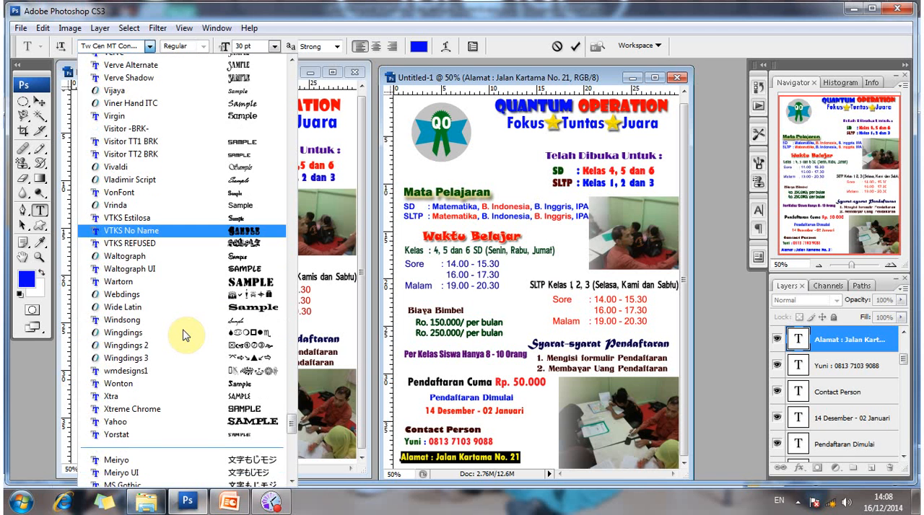
scroll(185, 334, "down", 8)
scroll(185, 334, "down", 4)
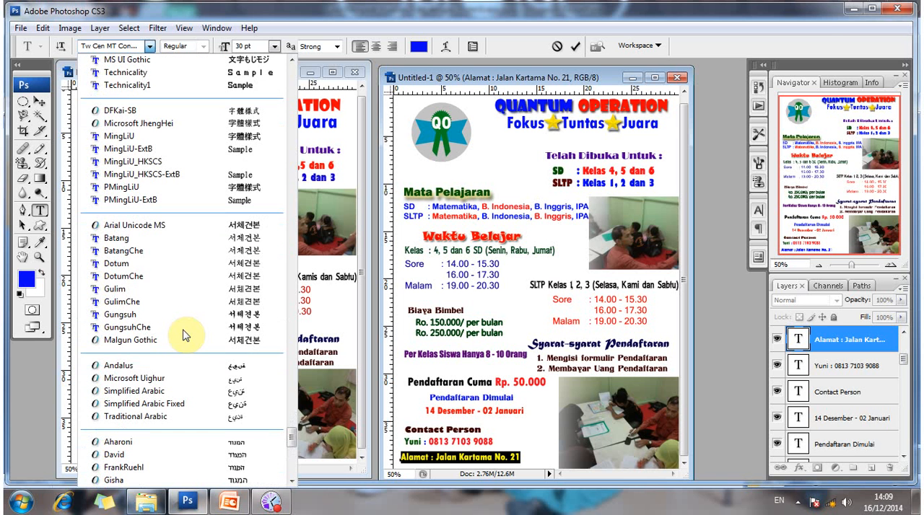
scroll(185, 335, "up", 9)
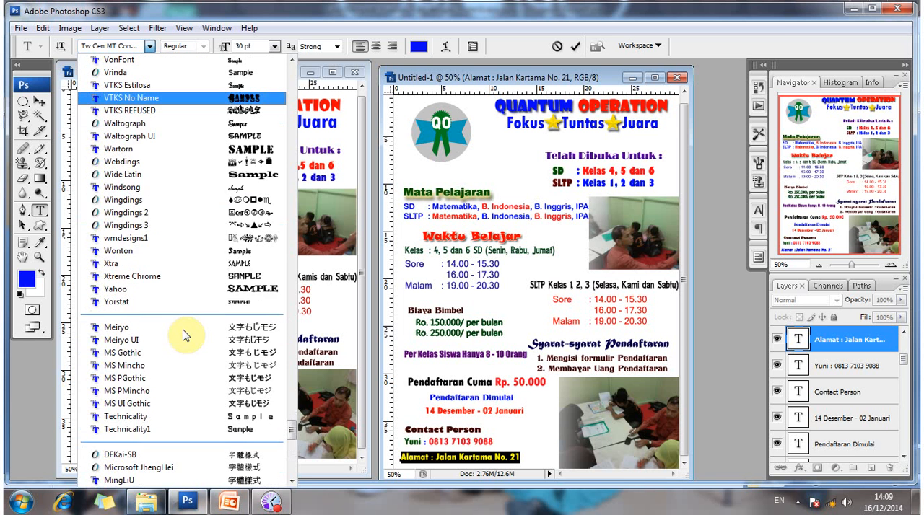
scroll(185, 335, "up", 5)
scroll(185, 335, "up", 3)
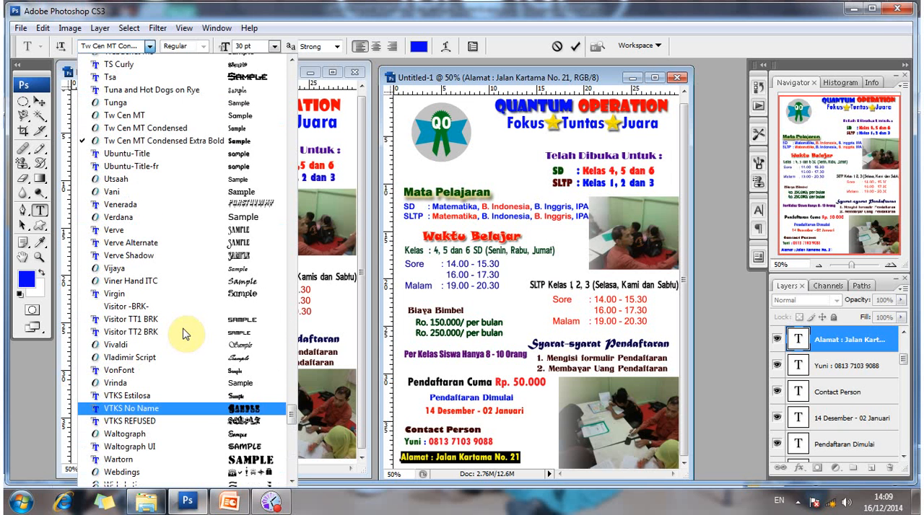
scroll(185, 335, "up", 7)
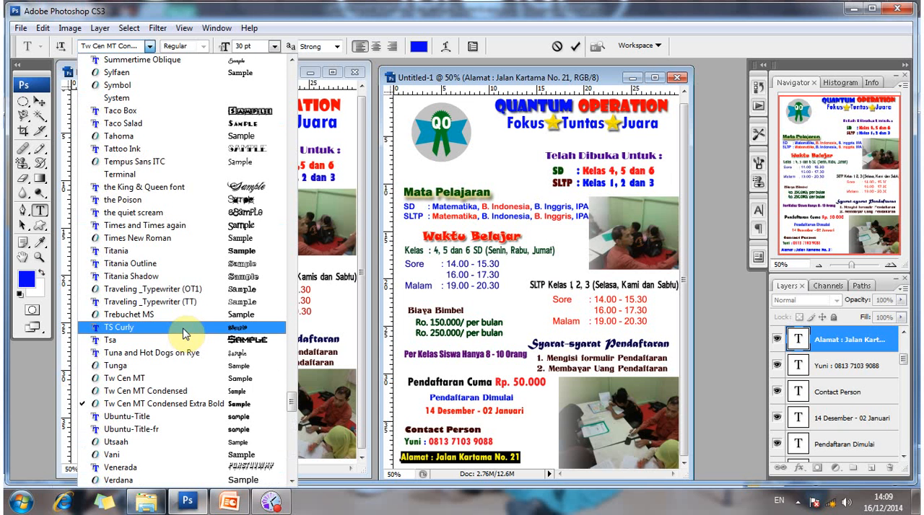
left_click(213, 137)
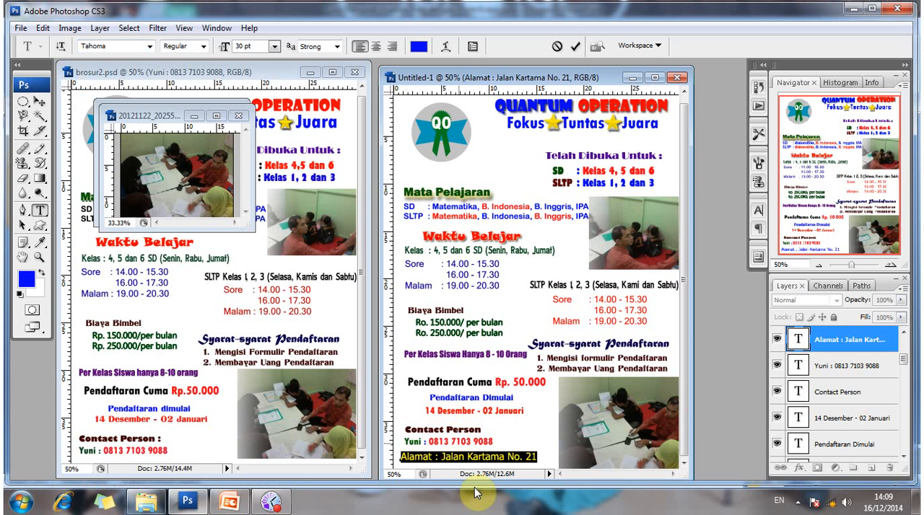
Change the whole Alamat address line's font to Rockwell Condensed.
left_click(404, 458)
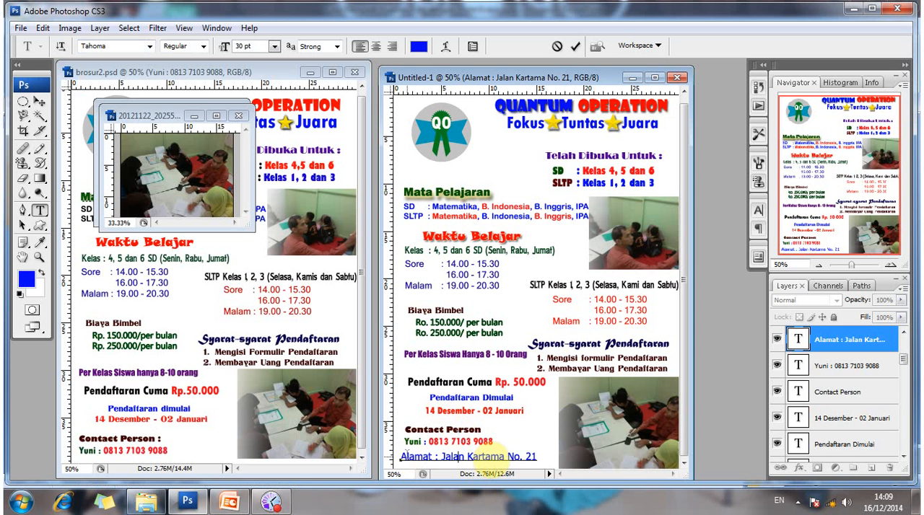
left_click_drag(500, 456, 399, 458)
double_click(415, 457)
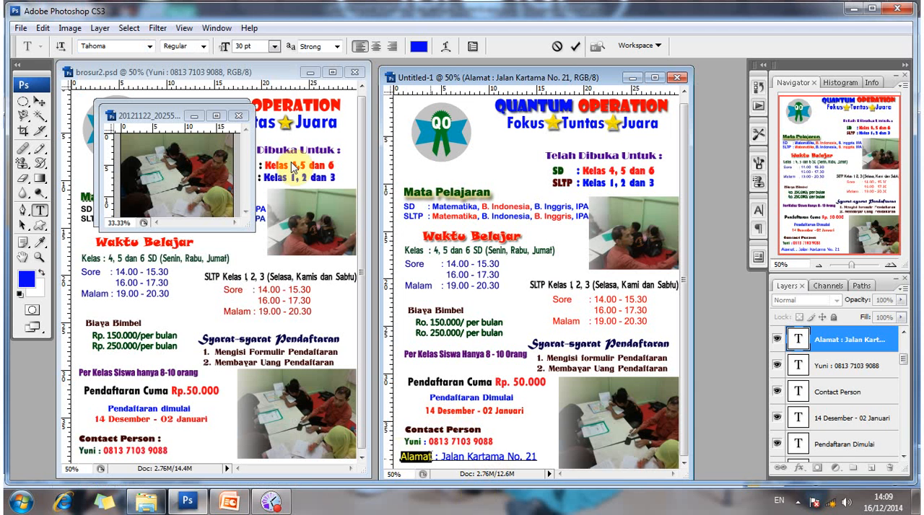
key("ctrl+a")
left_click(149, 47)
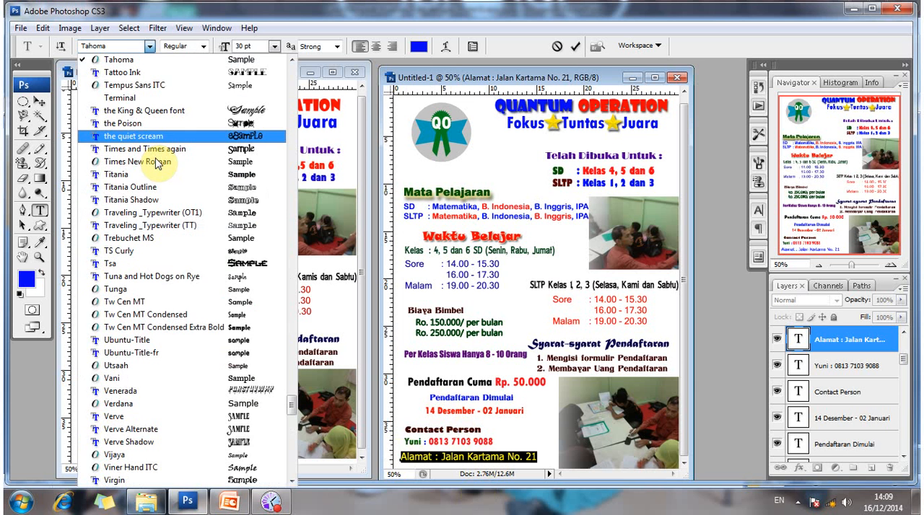
scroll(157, 161, "up", 5)
scroll(157, 161, "up", 3)
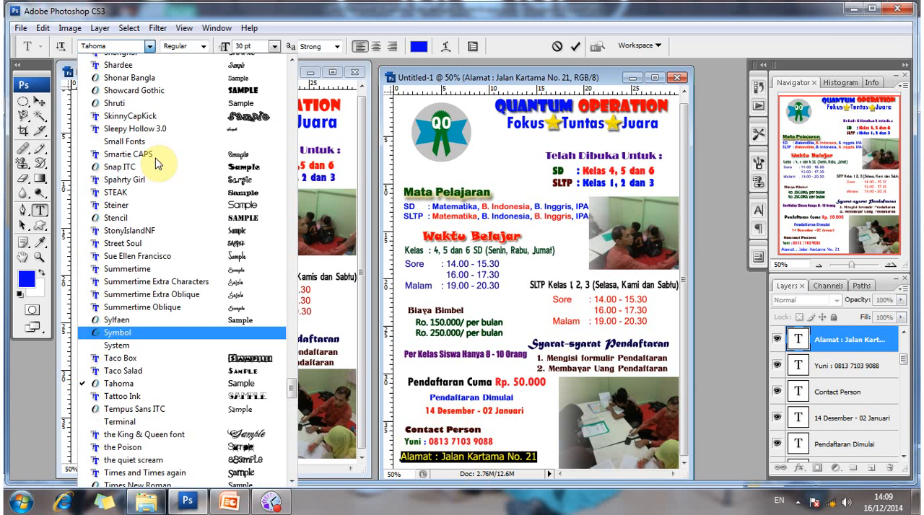
scroll(156, 163, "up", 1)
scroll(157, 163, "up", 5)
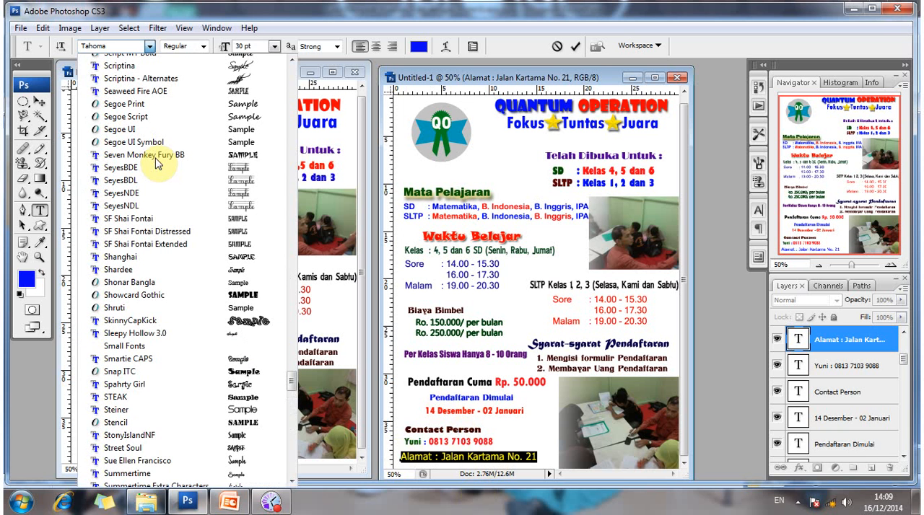
scroll(157, 163, "down", 1)
scroll(157, 163, "up", 7)
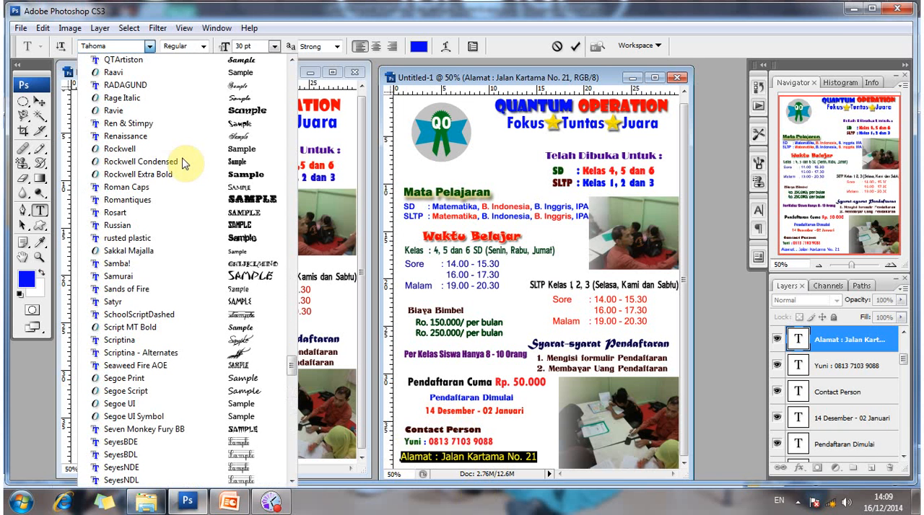
left_click(184, 165)
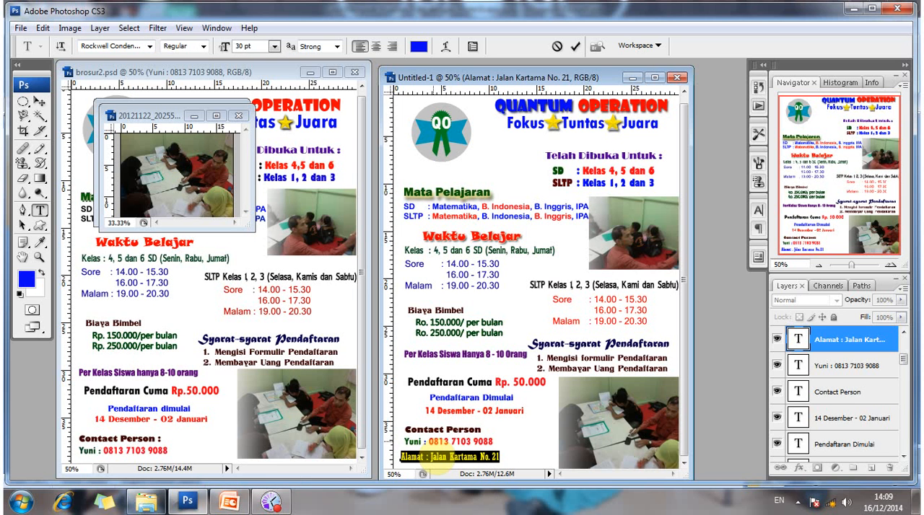
Change the whole Alamat address line's font to Titania and set its size to 26 pt.
left_click(421, 455)
left_click_drag(473, 456, 238, 189)
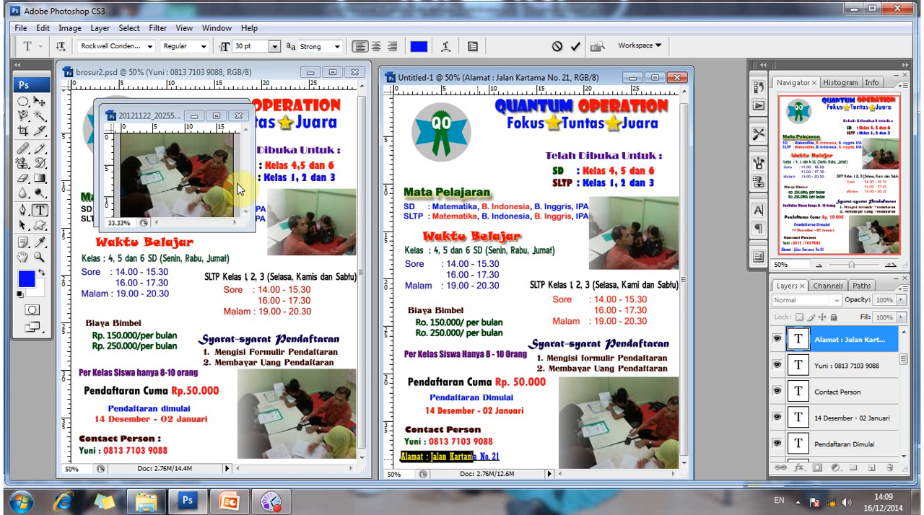
key("ctrl+a")
left_click(148, 47)
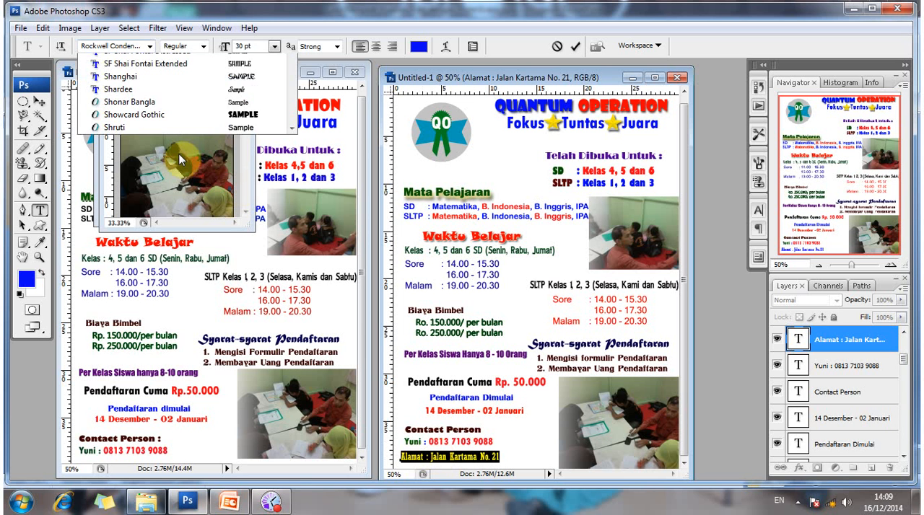
scroll(179, 155, "up", 2)
scroll(179, 160, "up", 5)
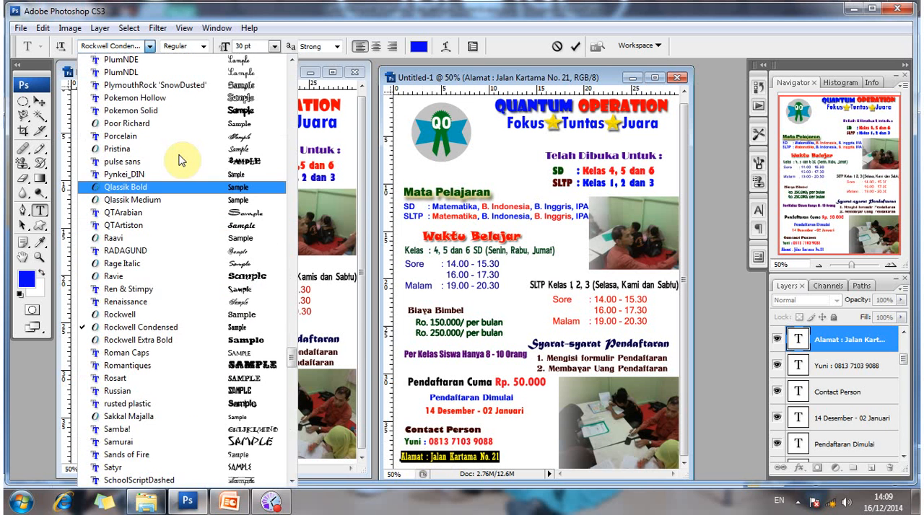
scroll(181, 160, "up", 8)
scroll(180, 160, "up", 1)
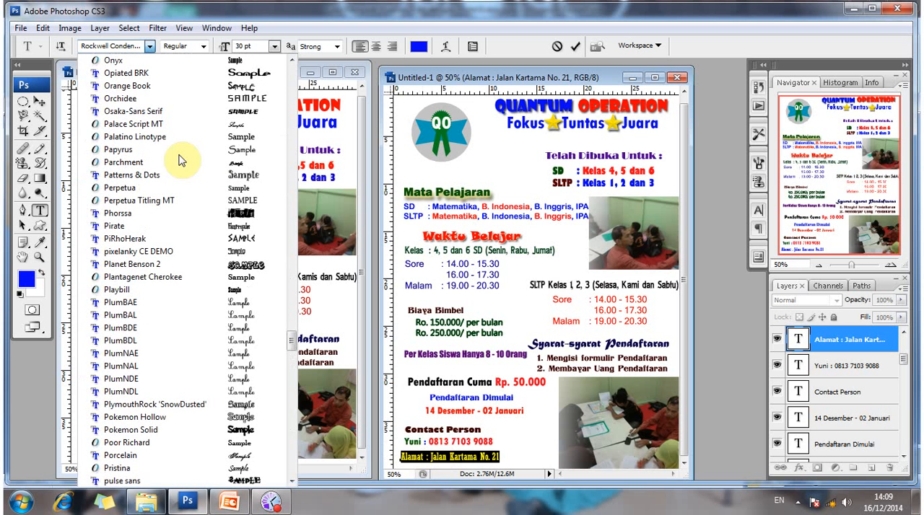
scroll(180, 160, "up", 6)
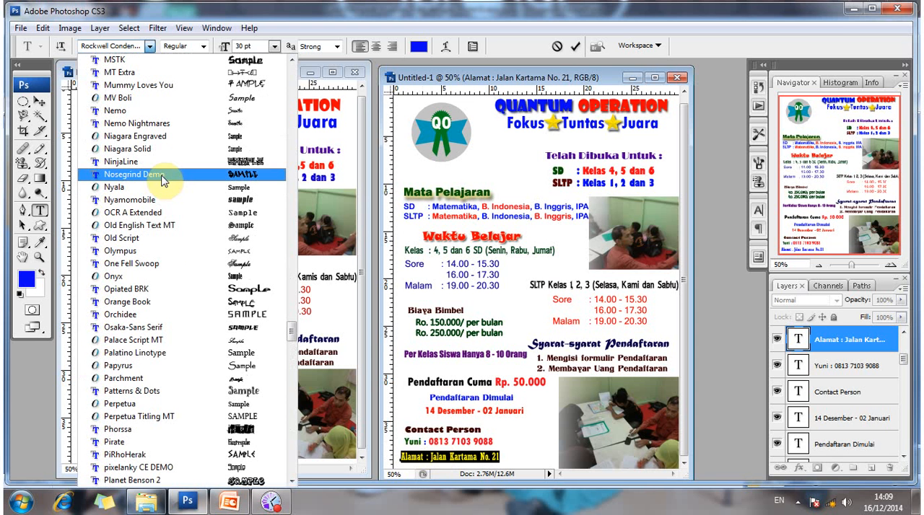
scroll(238, 335, "down", 7)
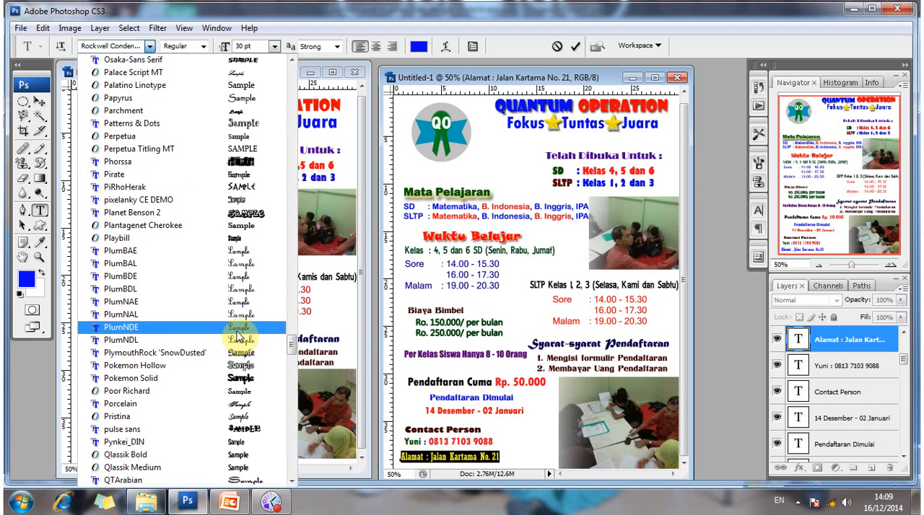
scroll(239, 336, "down", 9)
scroll(235, 338, "down", 10)
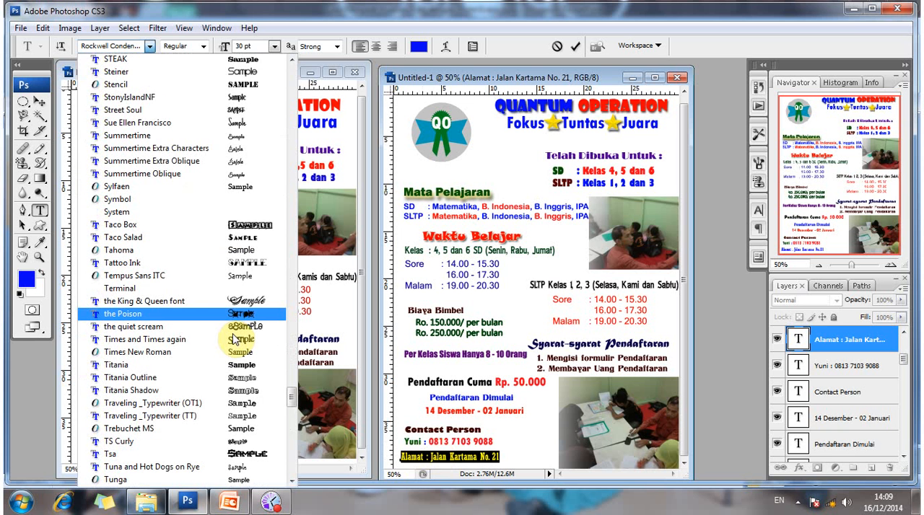
scroll(235, 339, "down", 14)
scroll(177, 289, "down", 1)
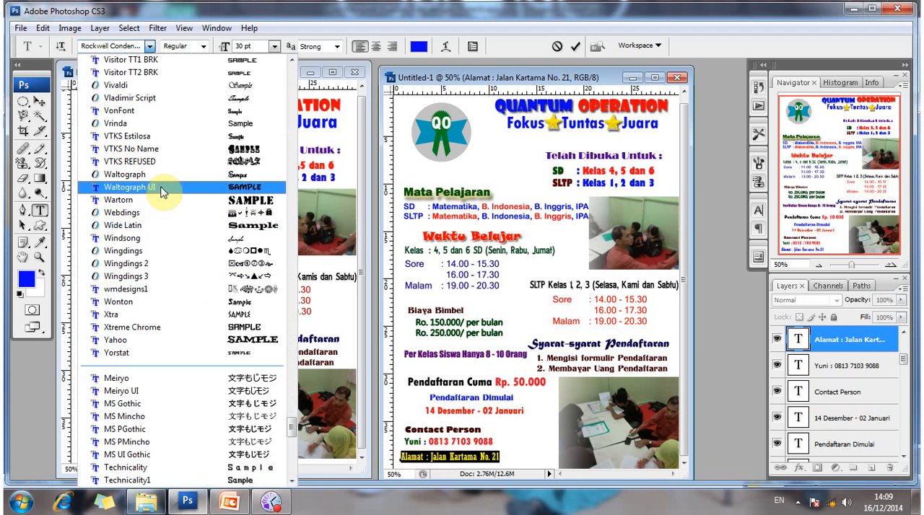
scroll(175, 249, "down", 4)
scroll(175, 200, "up", 6)
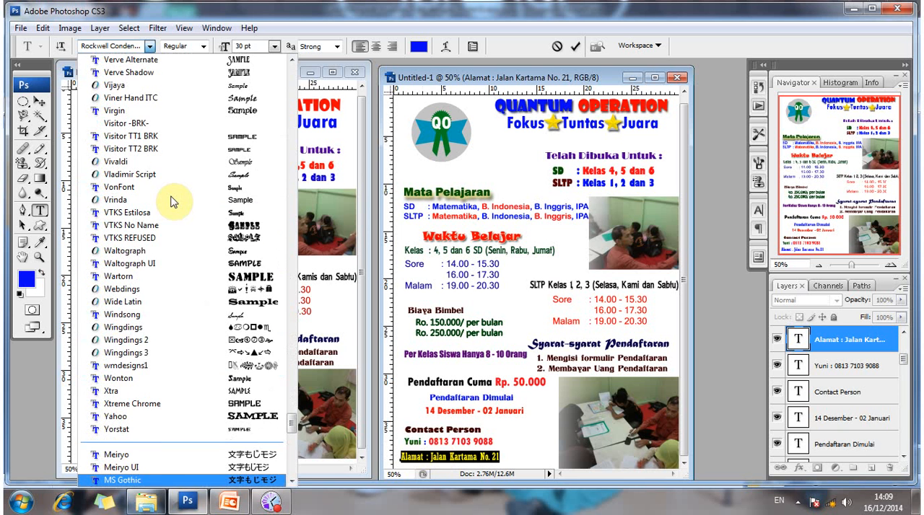
scroll(173, 202, "up", 2)
scroll(172, 202, "up", 6)
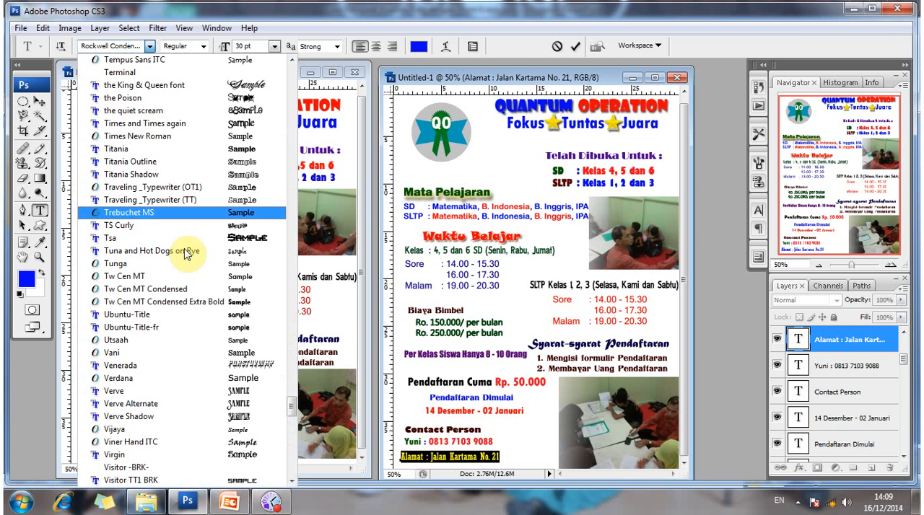
left_click(177, 151)
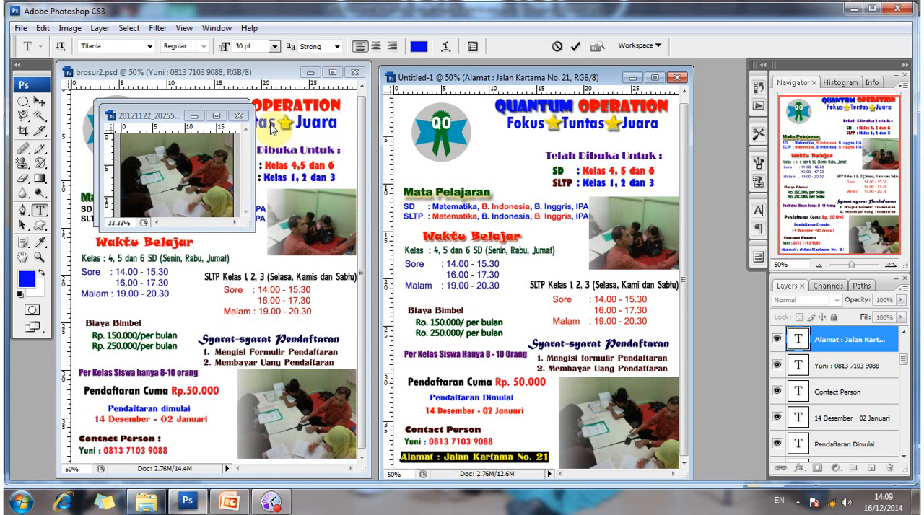
left_click(224, 48)
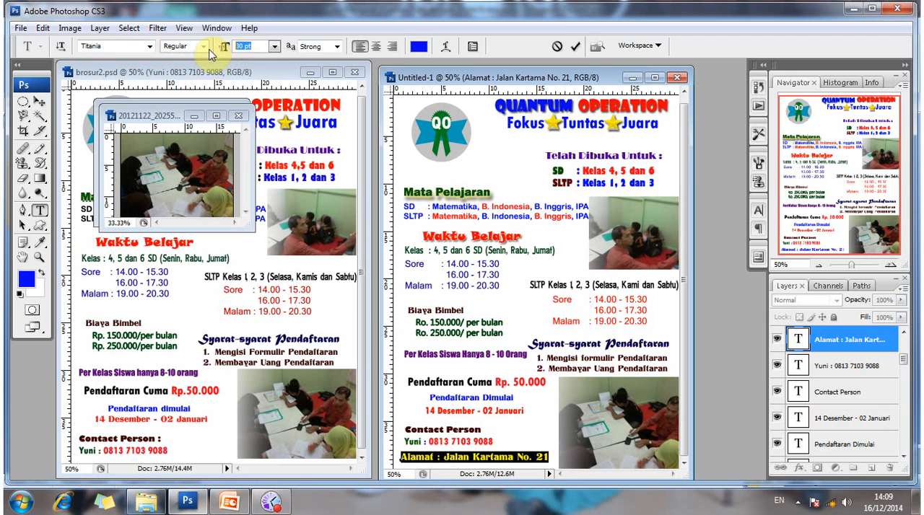
type("26")
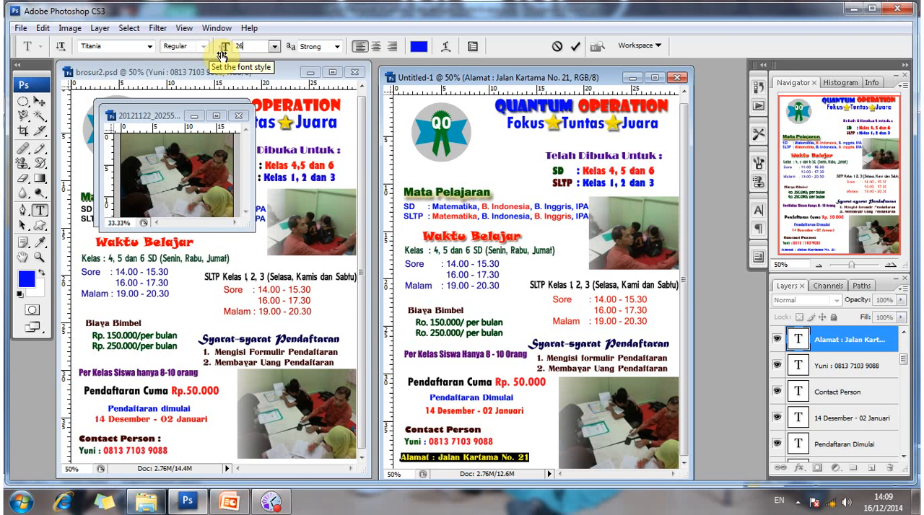
Recolor the Alamat address line dark green (#013f00).
left_click(418, 46)
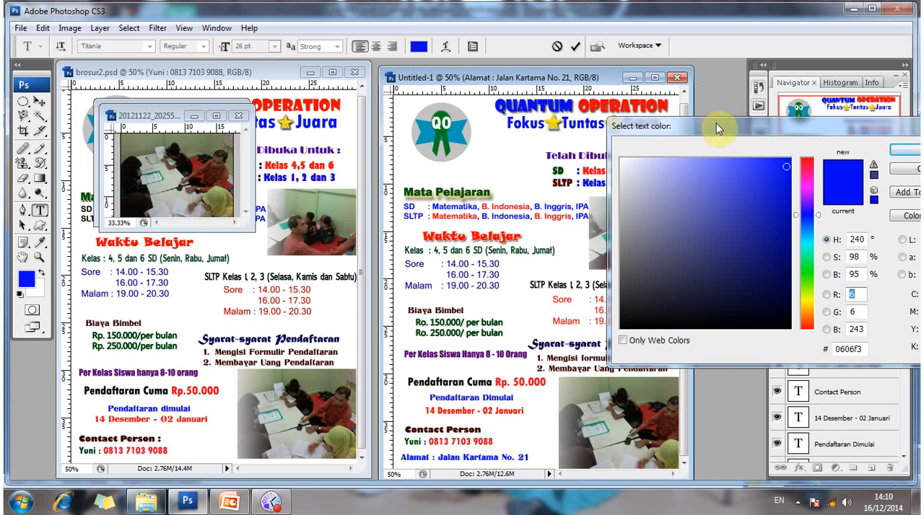
left_click_drag(799, 288, 789, 285)
left_click(789, 284)
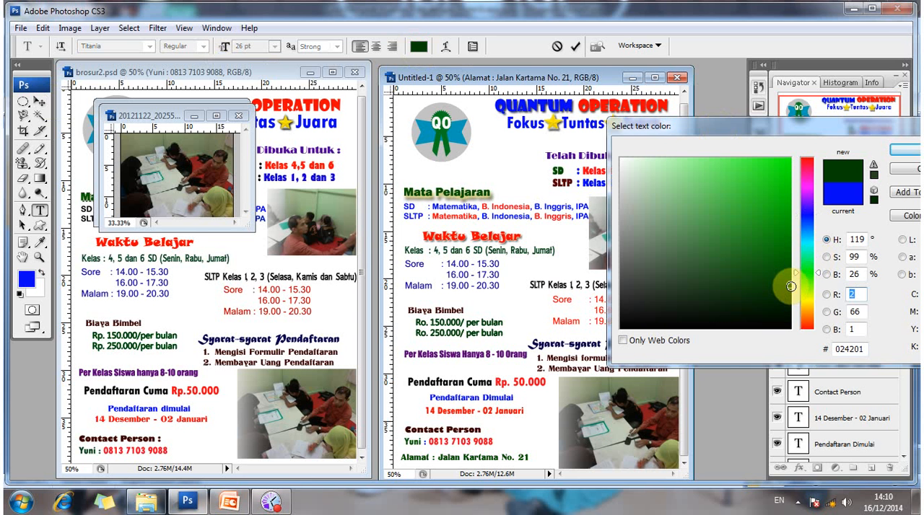
type("1")
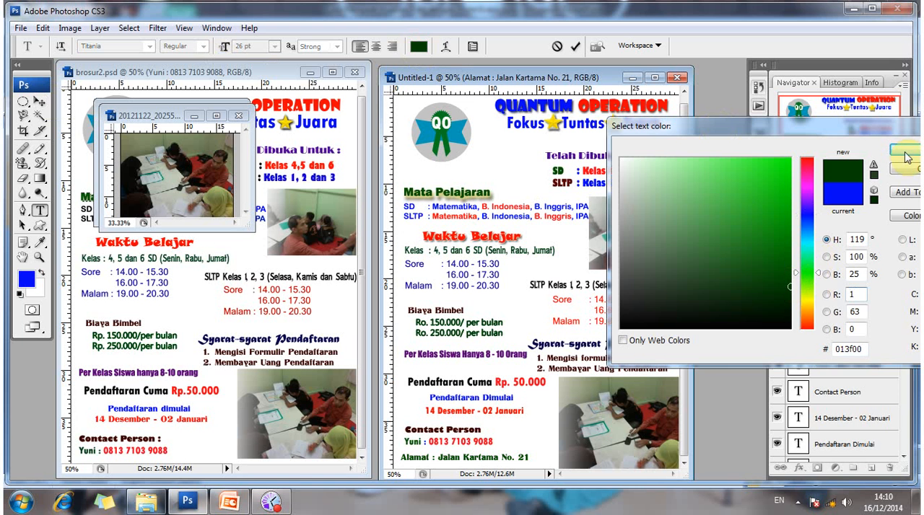
key("Return")
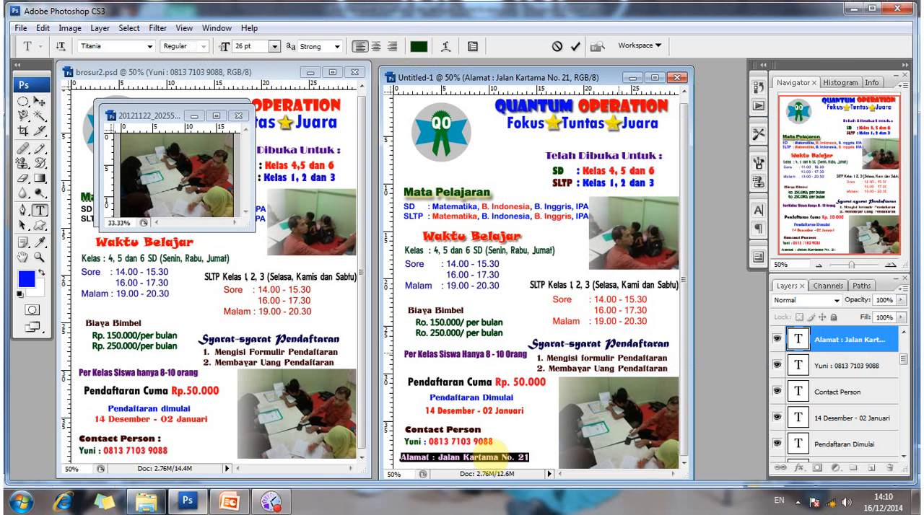
Recolor the whole Alamat address line dark purple and finish editing the text.
left_click(491, 454)
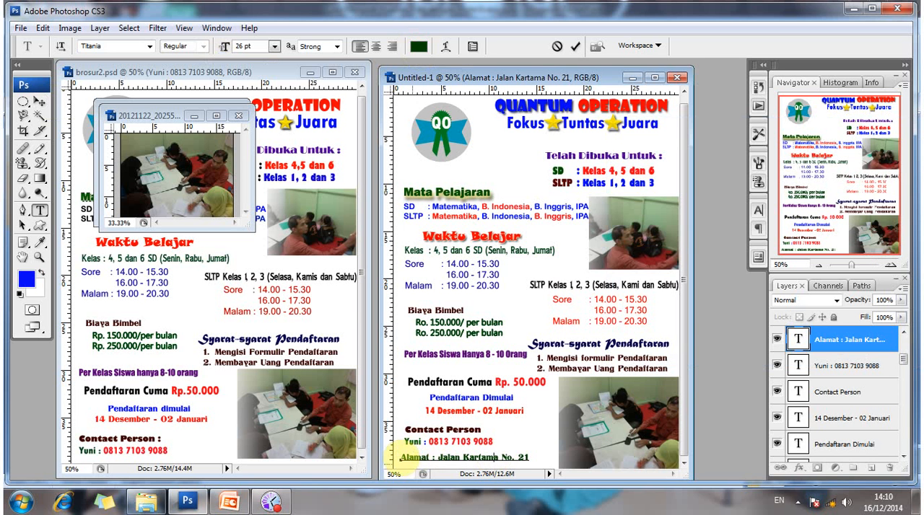
left_click_drag(403, 455, 535, 448)
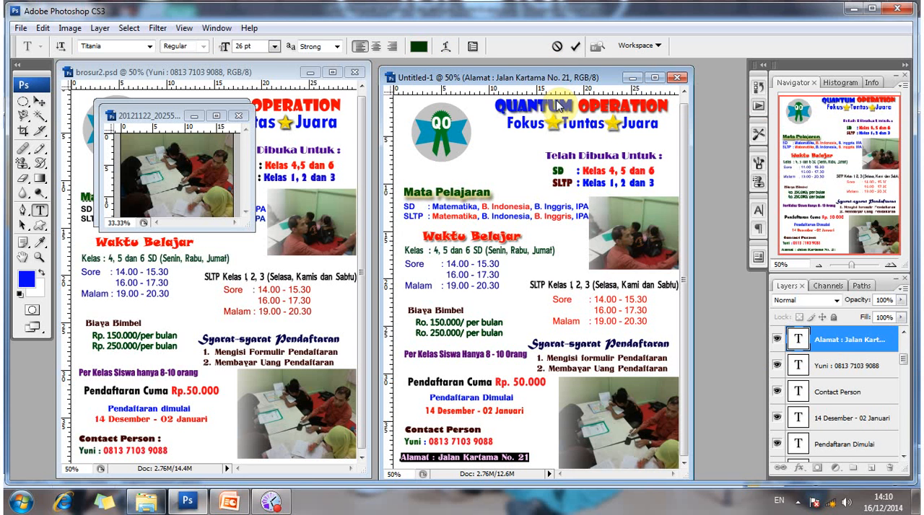
left_click(811, 222)
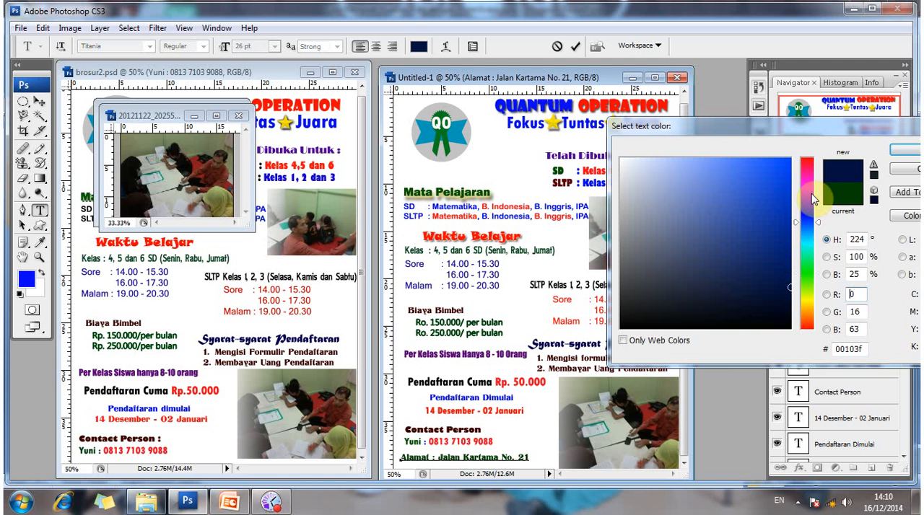
left_click(808, 193)
left_click(808, 199)
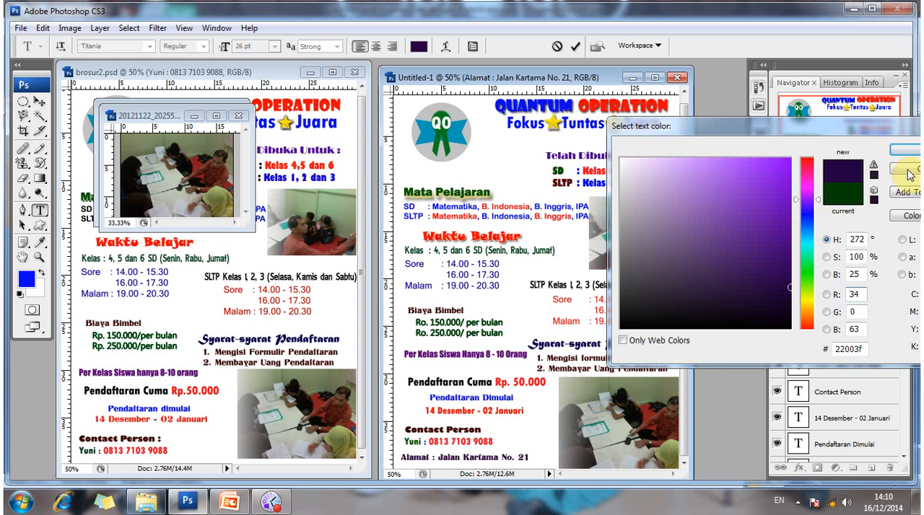
left_click(788, 258)
left_click(907, 153)
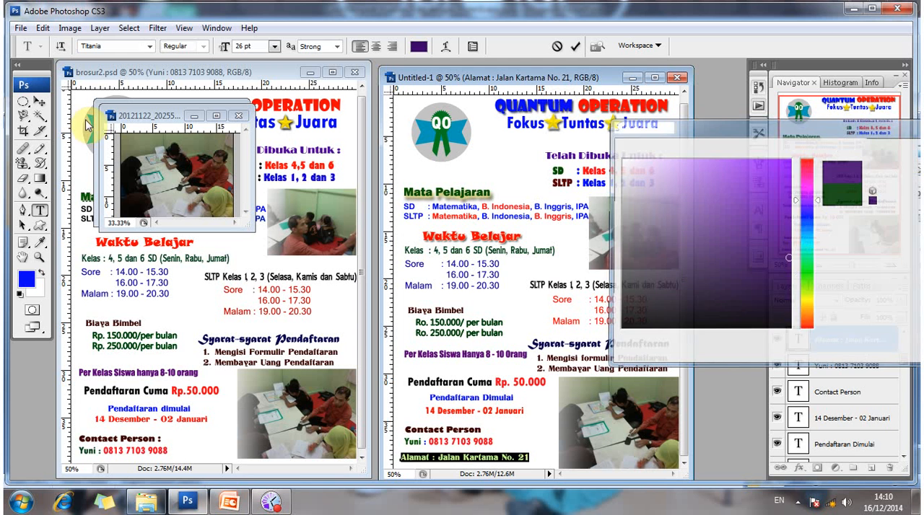
left_click(40, 101)
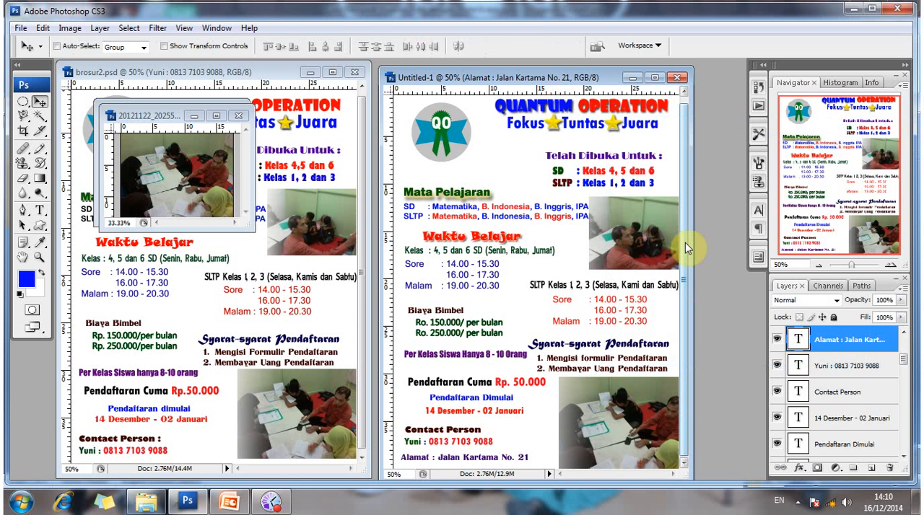
scroll(685, 242, "up", 1)
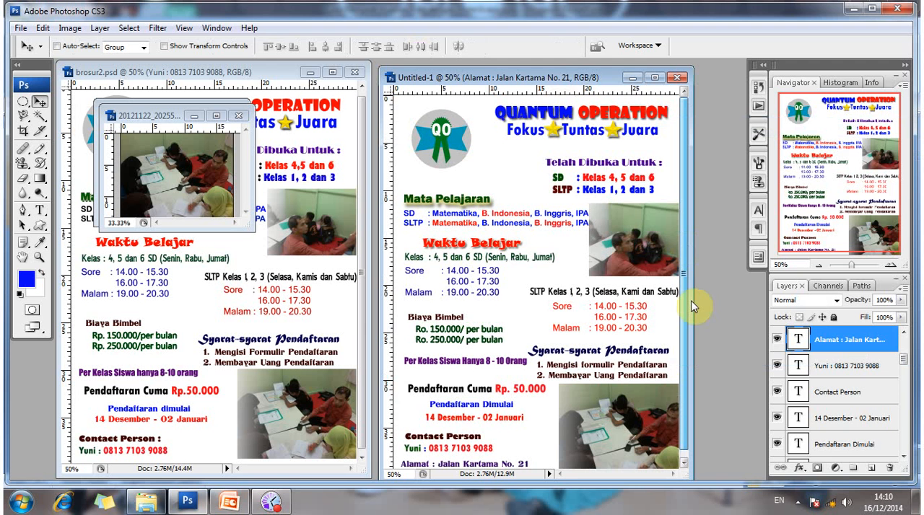
scroll(683, 272, "down", 1)
scroll(682, 273, "up", 1)
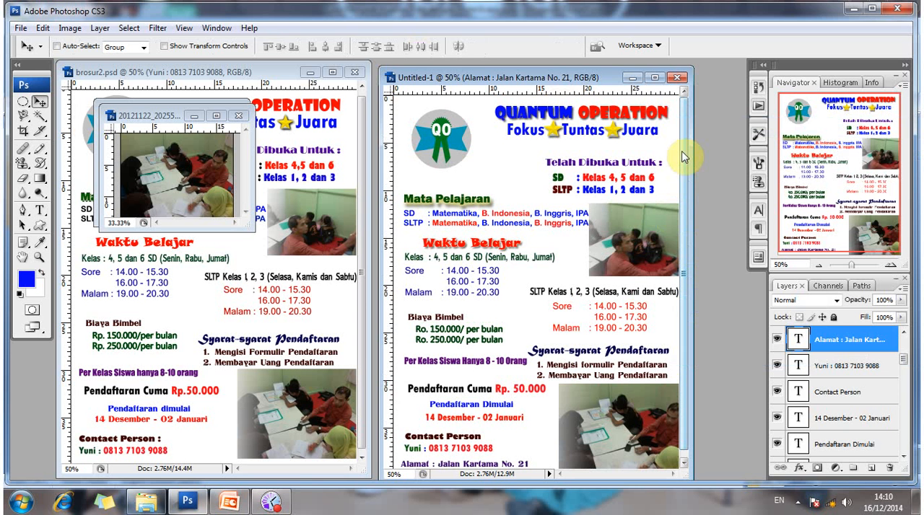
scroll(680, 228, "down", 1)
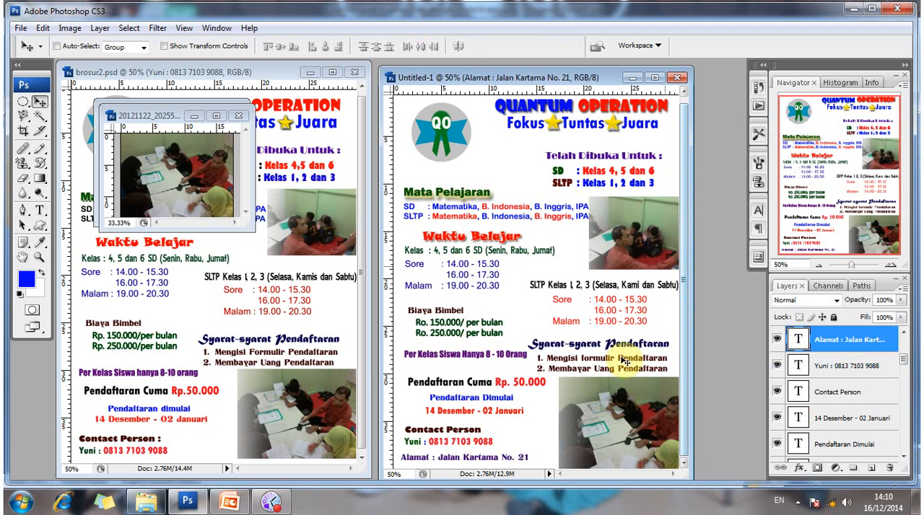
Close the two source photos, 20121122_202554.jpg and 20121122_202502.jpg, without saving their changes.
left_click(244, 117)
left_click(239, 116)
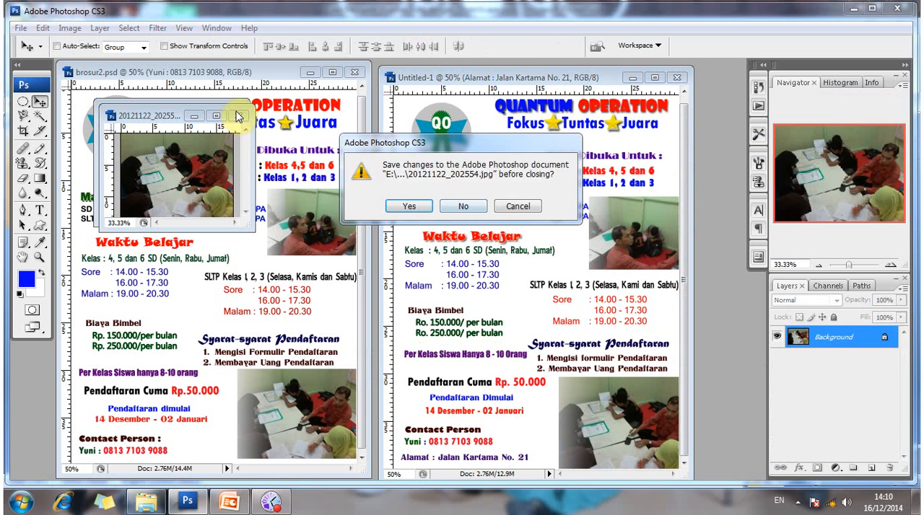
left_click(444, 209)
key("ctrl+w")
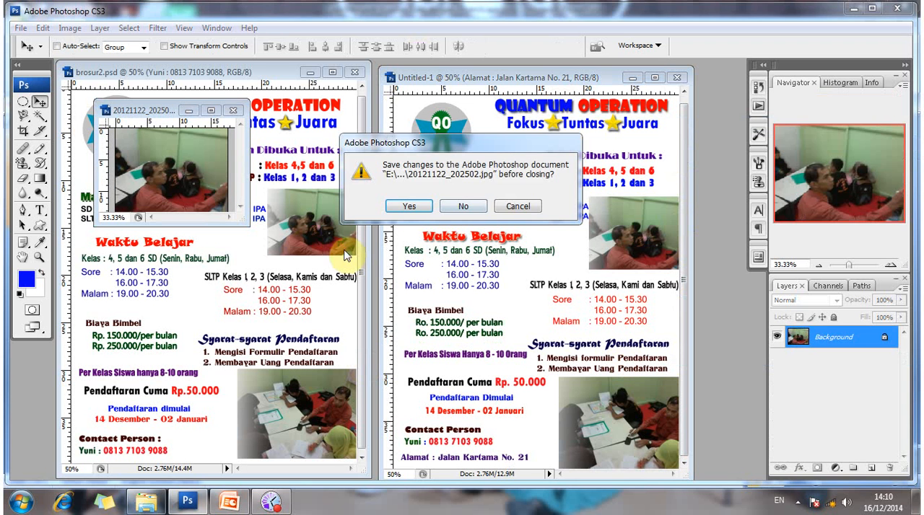
key("n")
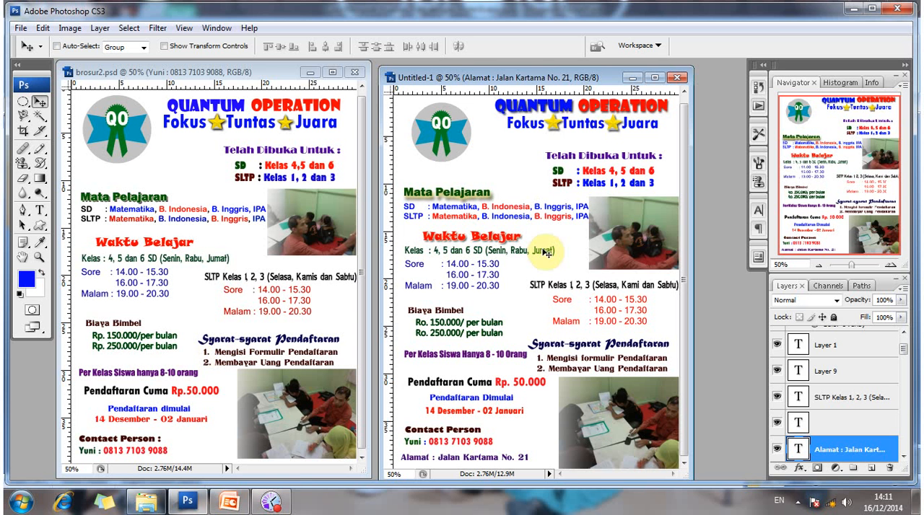
left_click_drag(686, 196, 686, 178)
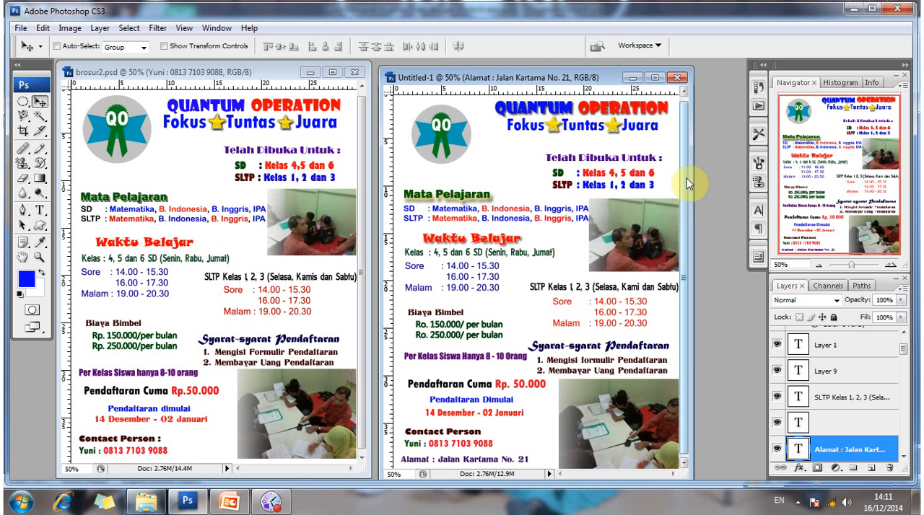
left_click(20, 28)
mouse_move(41, 28)
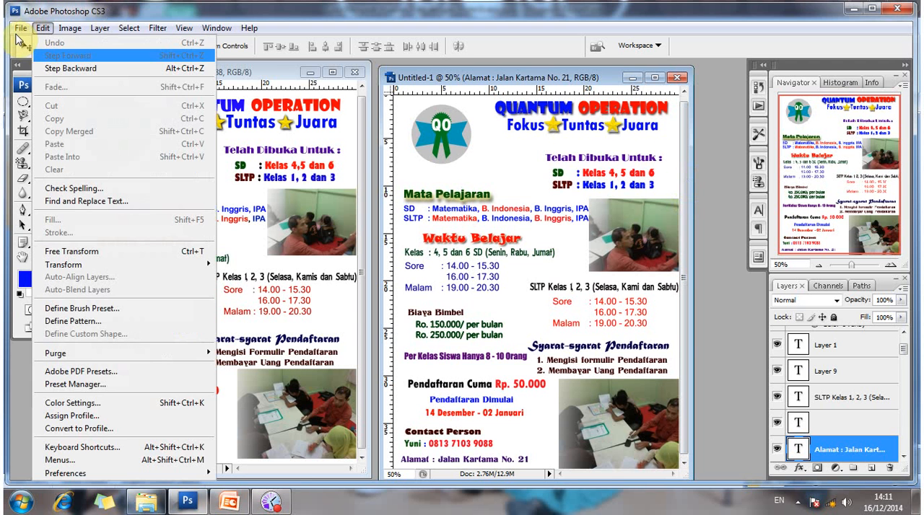
left_click(52, 197)
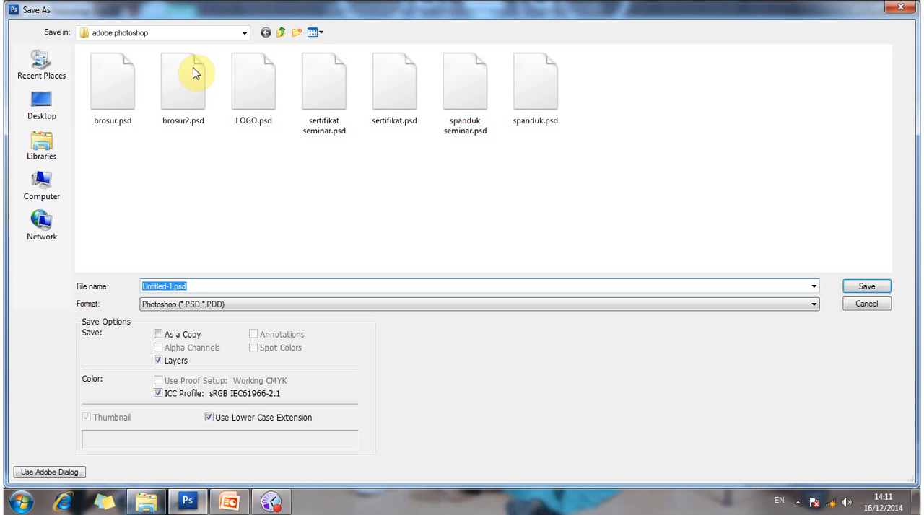
left_click(45, 182)
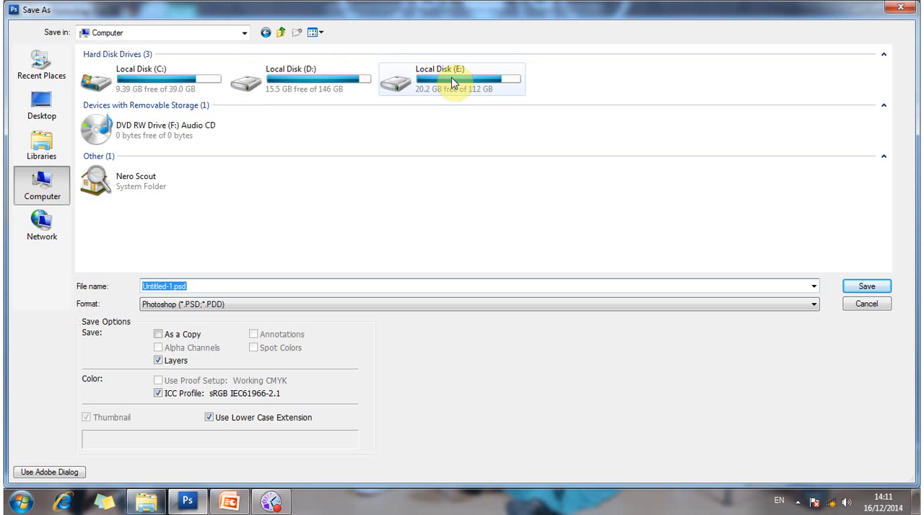
double_click(454, 84)
double_click(144, 66)
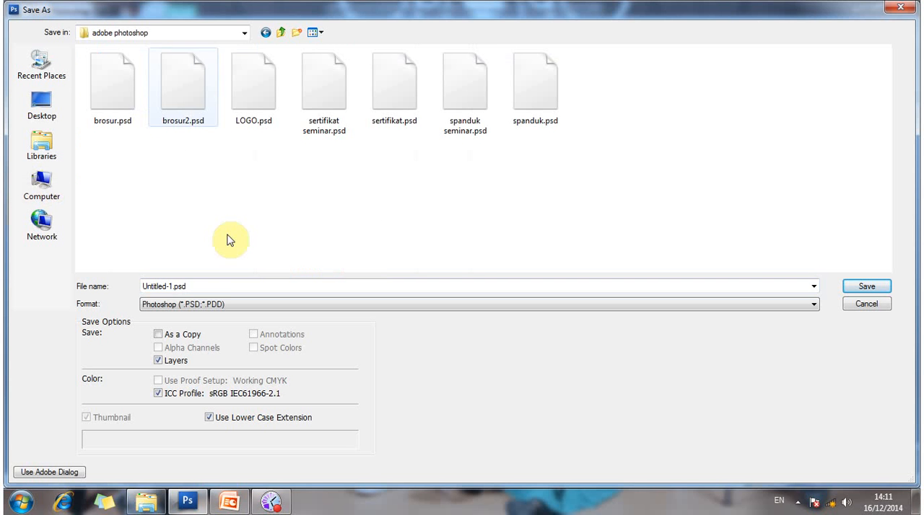
left_click(220, 285)
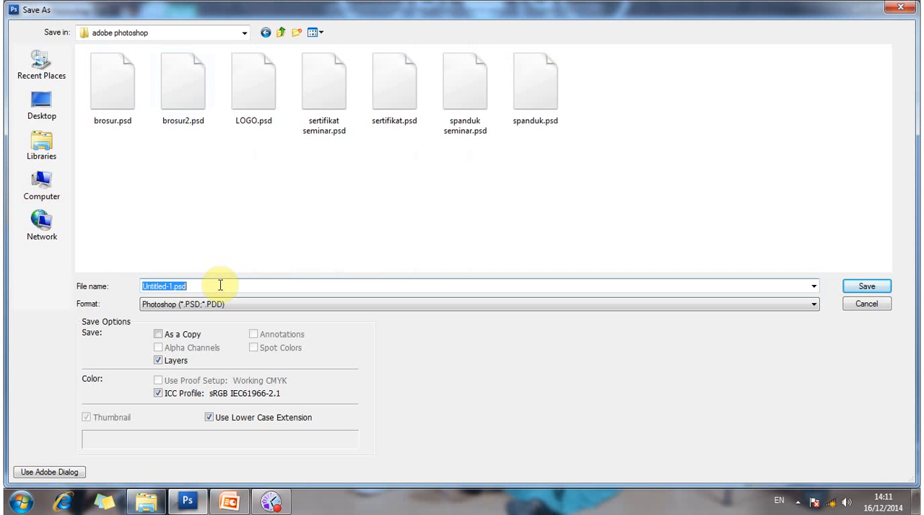
key("BackSpace")
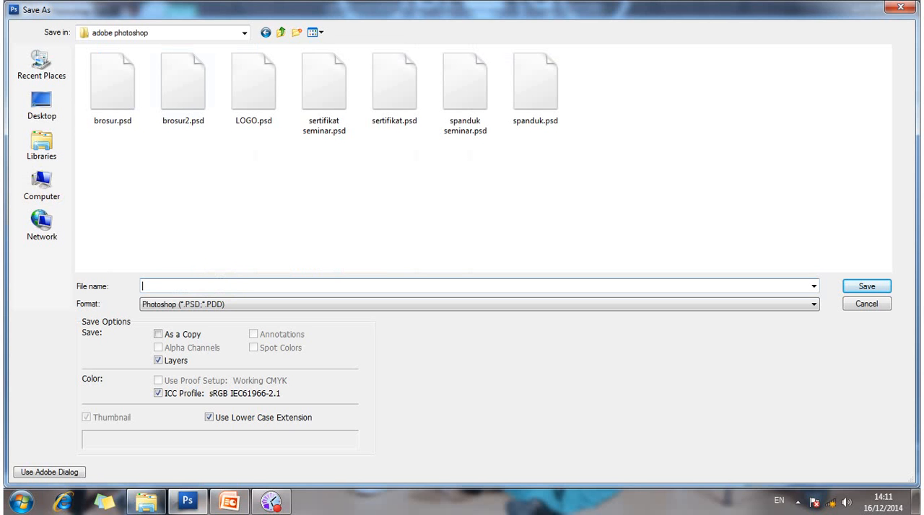
type("brosur")
left_click(221, 286)
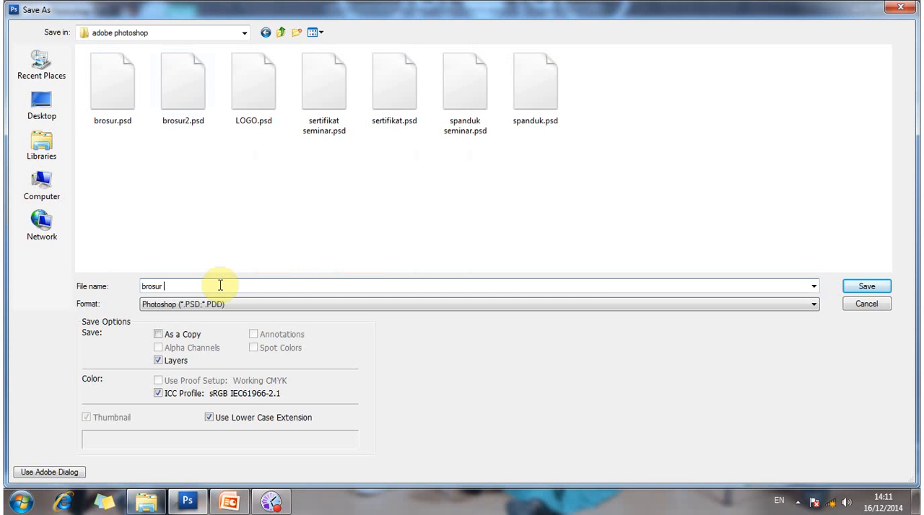
type("lemb")
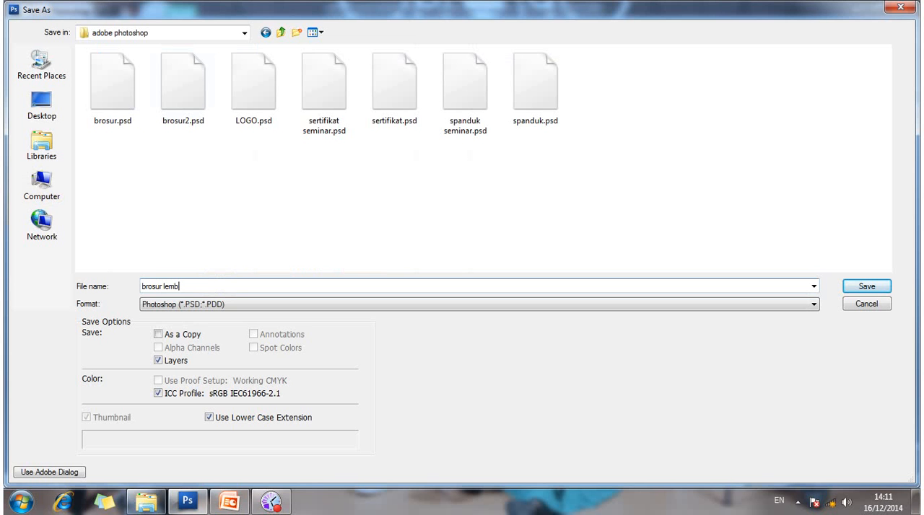
type("aga pendidikan")
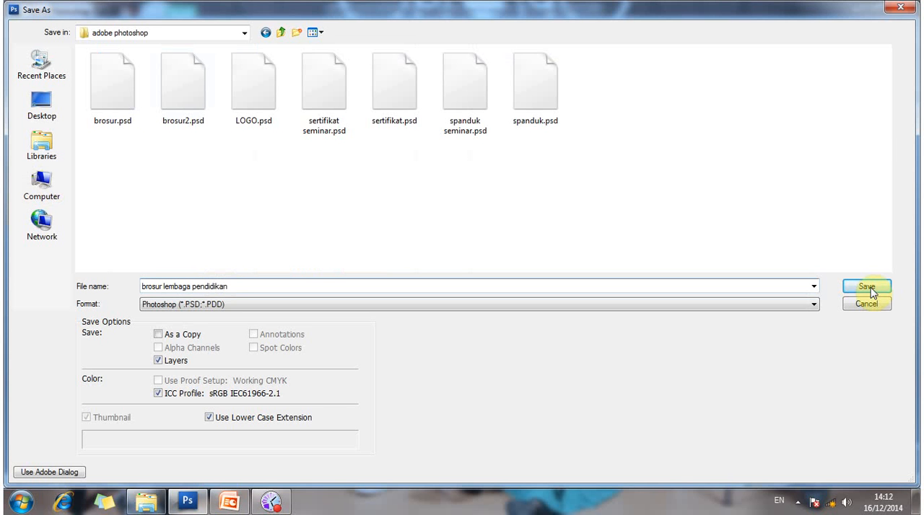
left_click(870, 290)
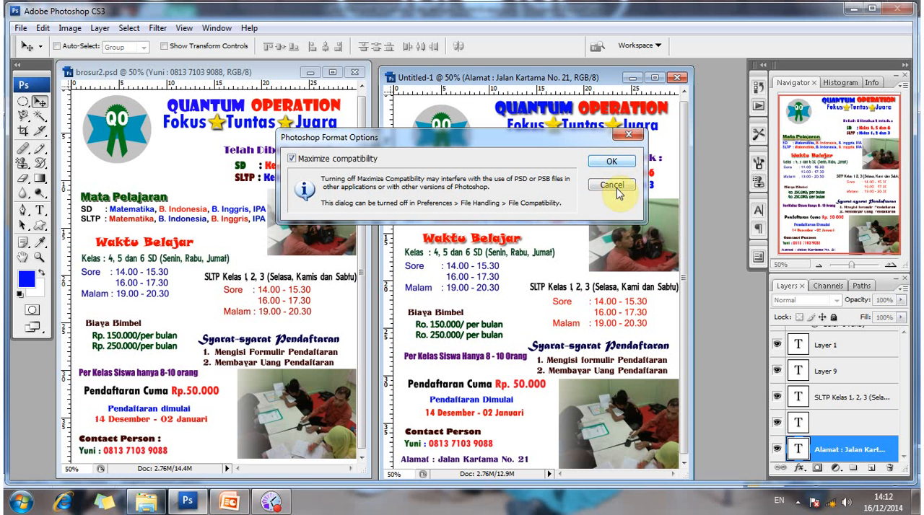
left_click(612, 185)
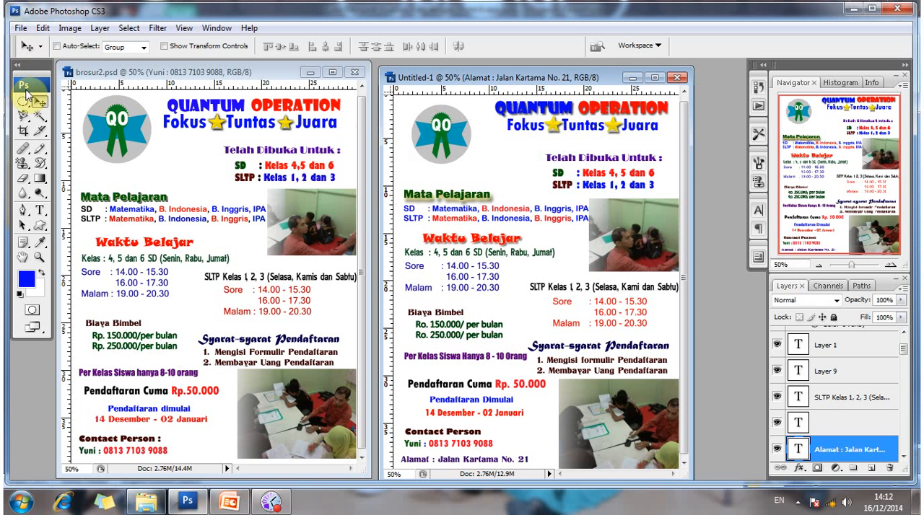
Save the new brochure as "brosur lembaga pendidikan" in Photoshop PSD format in the adobe photoshop folder, accepting the format options.
left_click(21, 27)
left_click(41, 195)
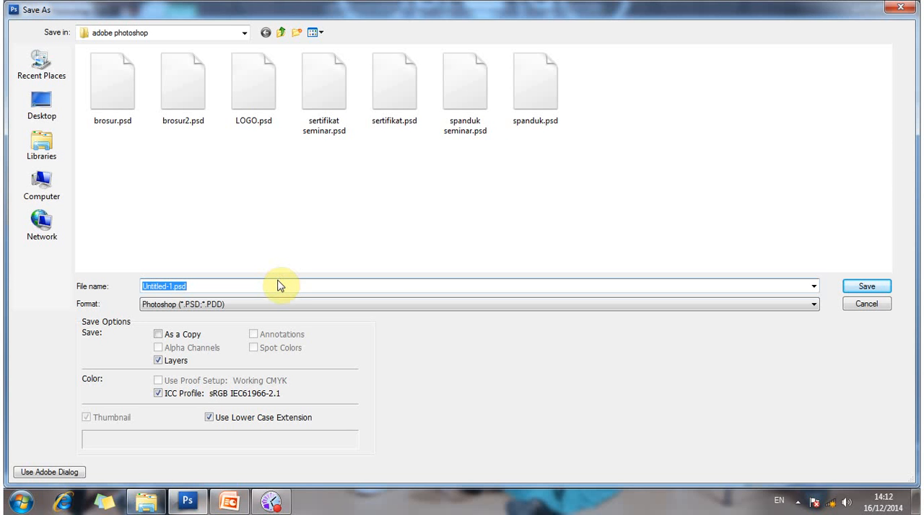
type("brosur ")
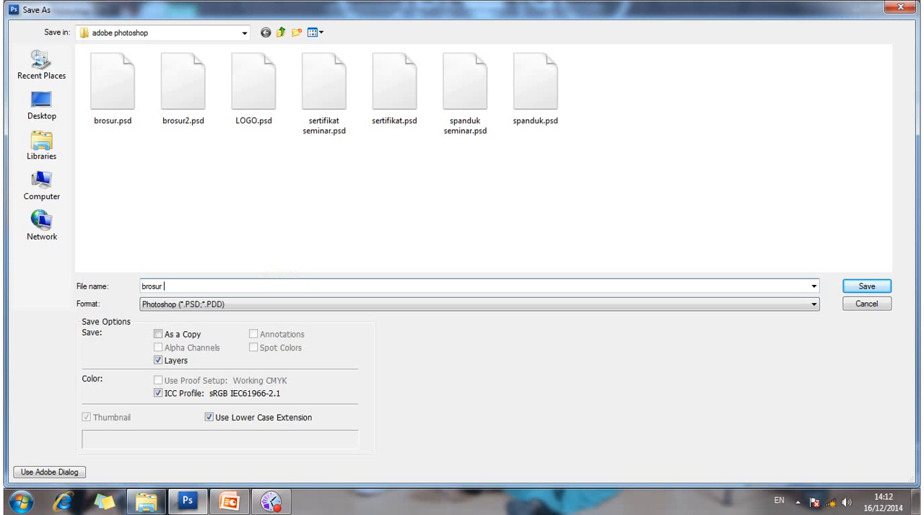
type("lembaga pendidikan")
left_click(254, 307)
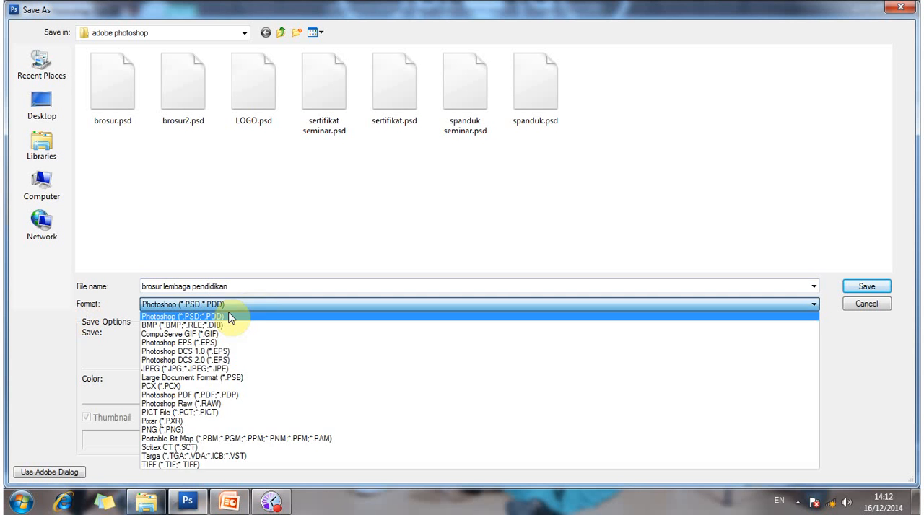
left_click(874, 291)
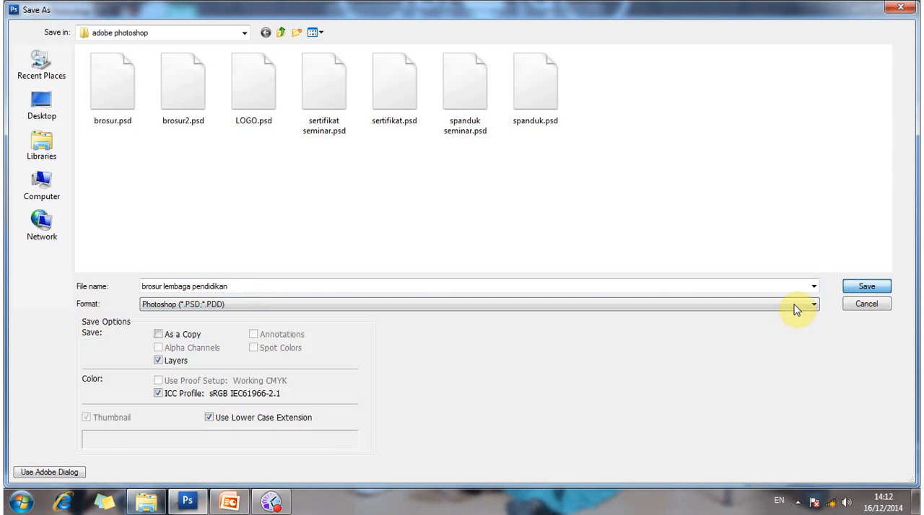
key("Return")
left_click(609, 165)
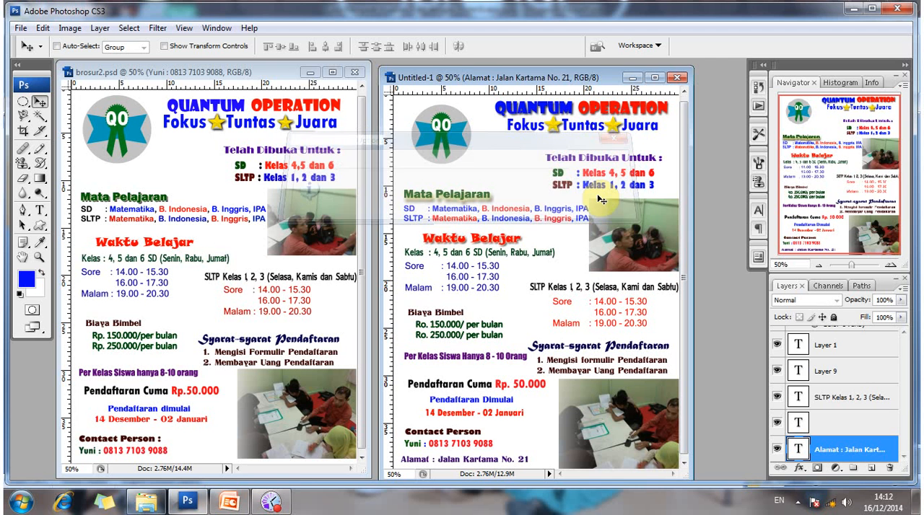
Save a JPEG copy of the brochure named "brosur lembaga pendidikan", without the "copy" suffix, in the adobe photoshop folder.
left_click(21, 29)
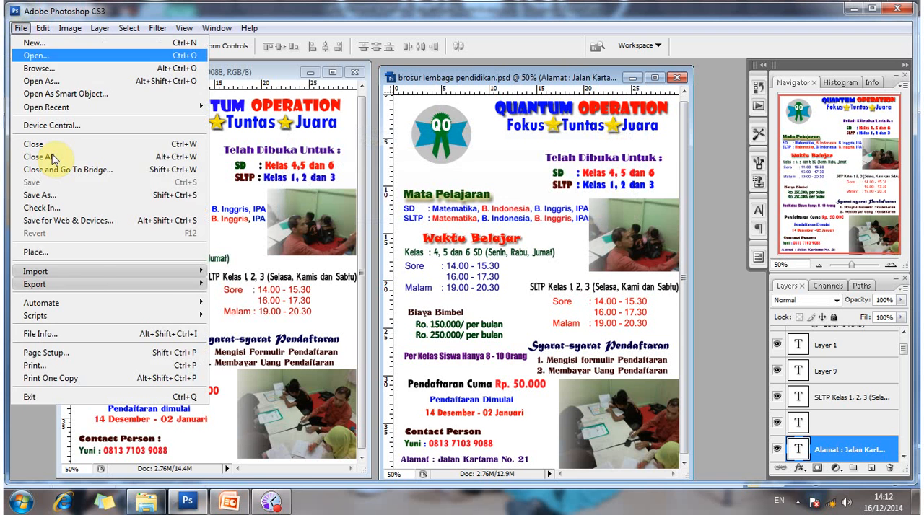
left_click(56, 199)
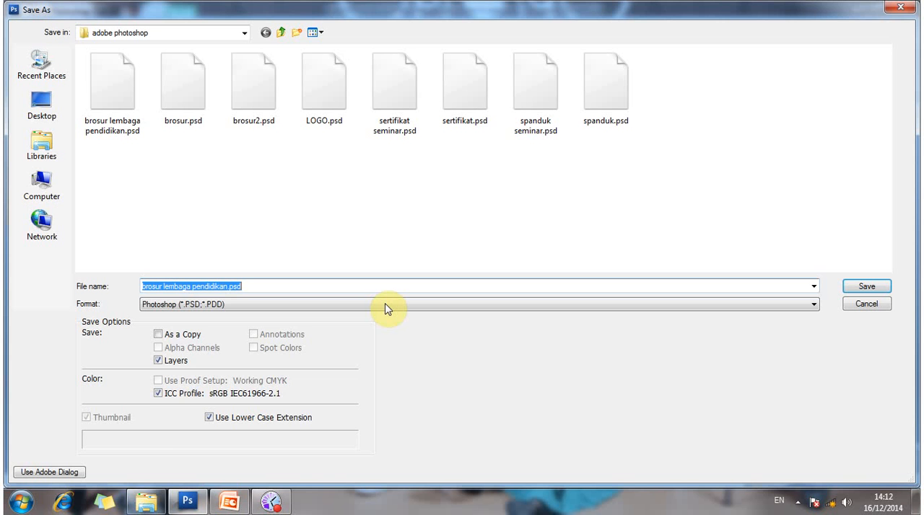
left_click(385, 304)
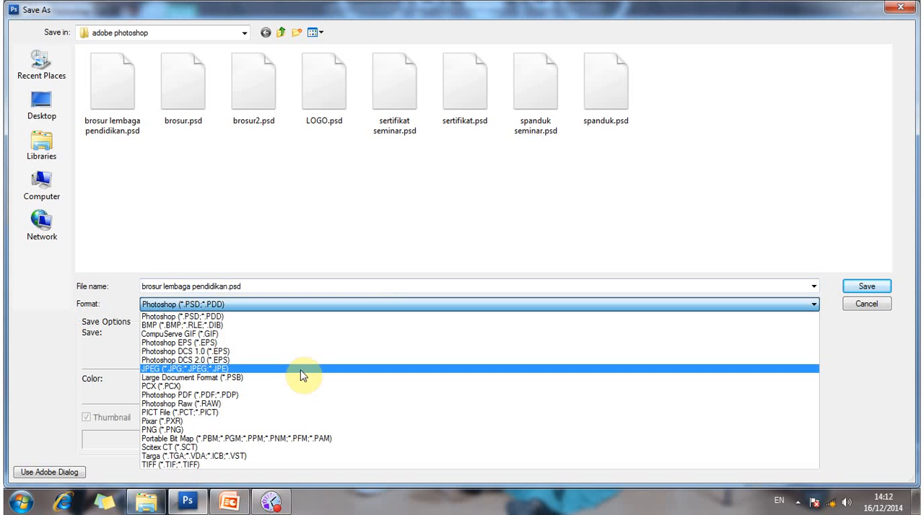
left_click(301, 374)
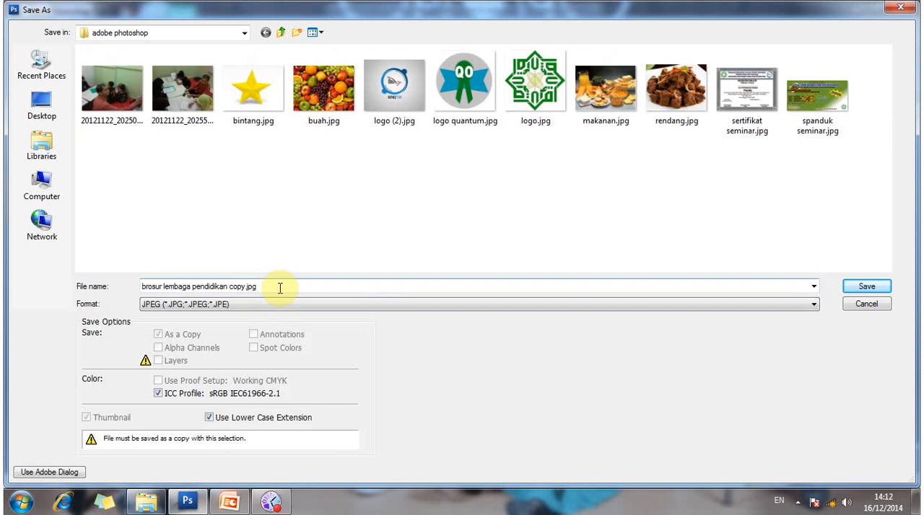
left_click(278, 288)
key("BackSpace")
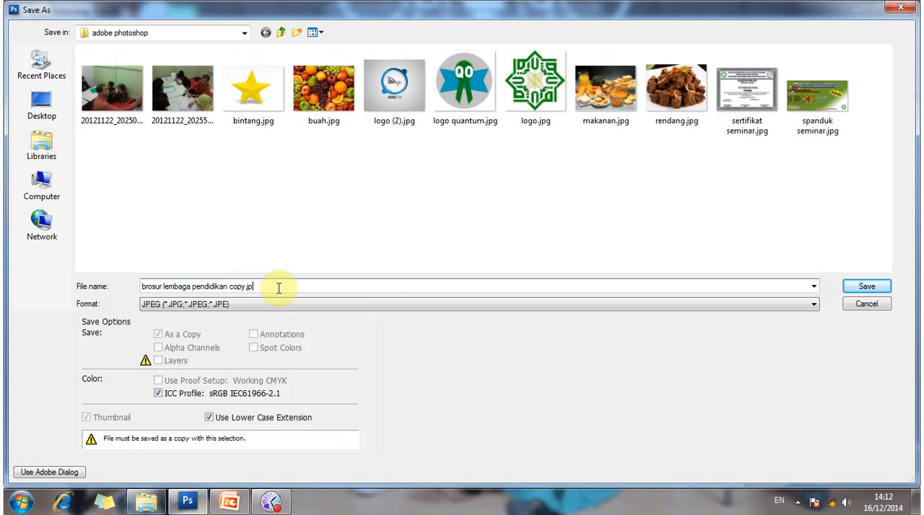
key("BackSpace")
key("BackSpace")
key("BackSpace")
key("BackSpace")
key("BackSpace")
key("BackSpace")
key("BackSpace")
key("BackSpace")
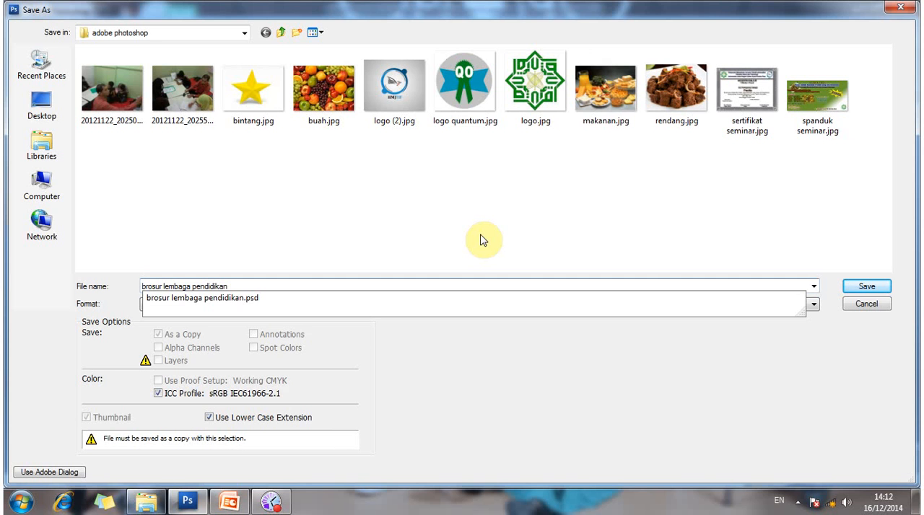
left_click(867, 287)
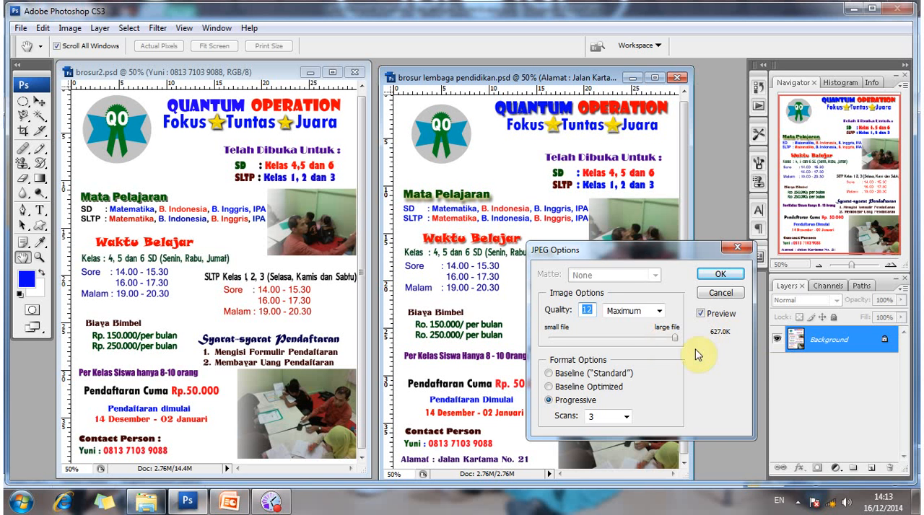
Try a lower JPEG quality, set it to 12 (Maximum), and complete the export.
left_click_drag(673, 343, 593, 346)
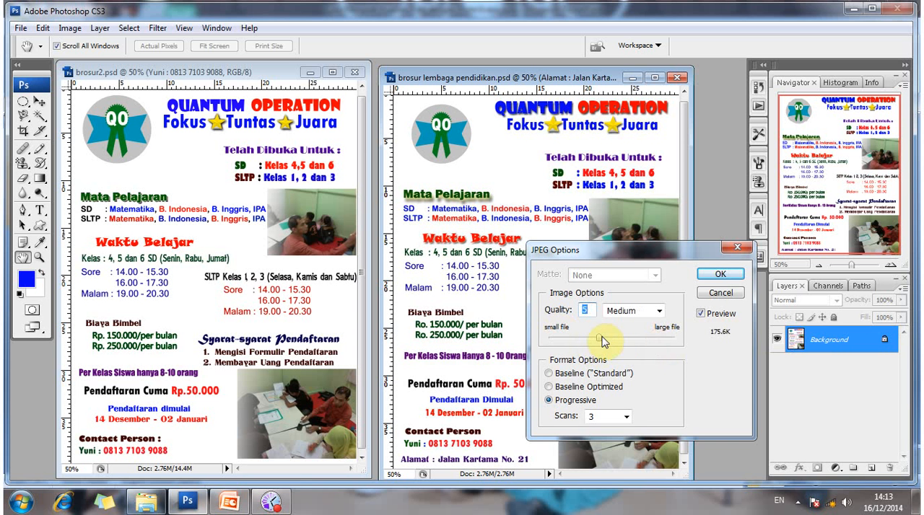
left_click_drag(602, 342, 606, 339)
left_click(666, 338)
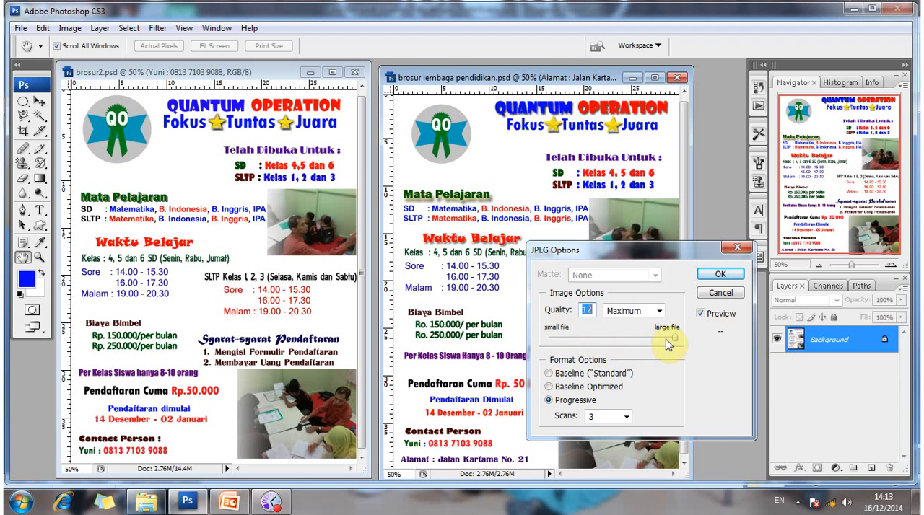
left_click(720, 275)
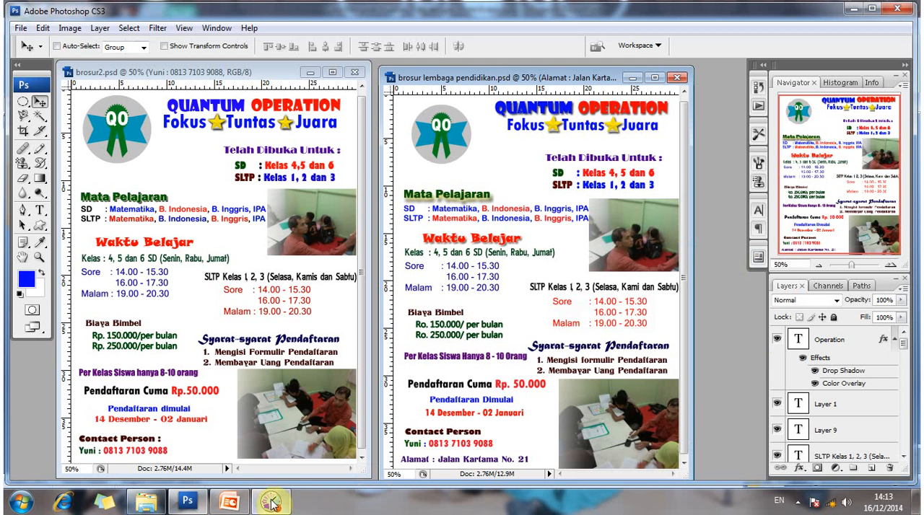
mouse_move(272, 505)
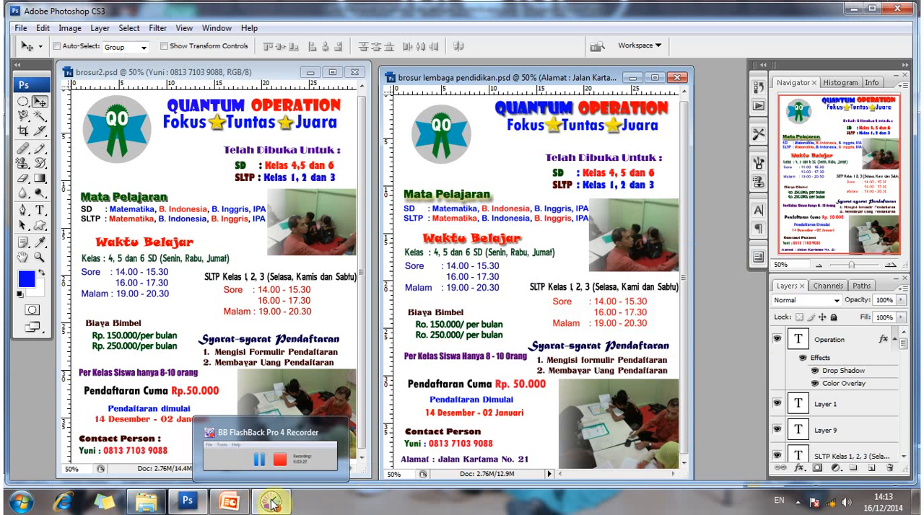